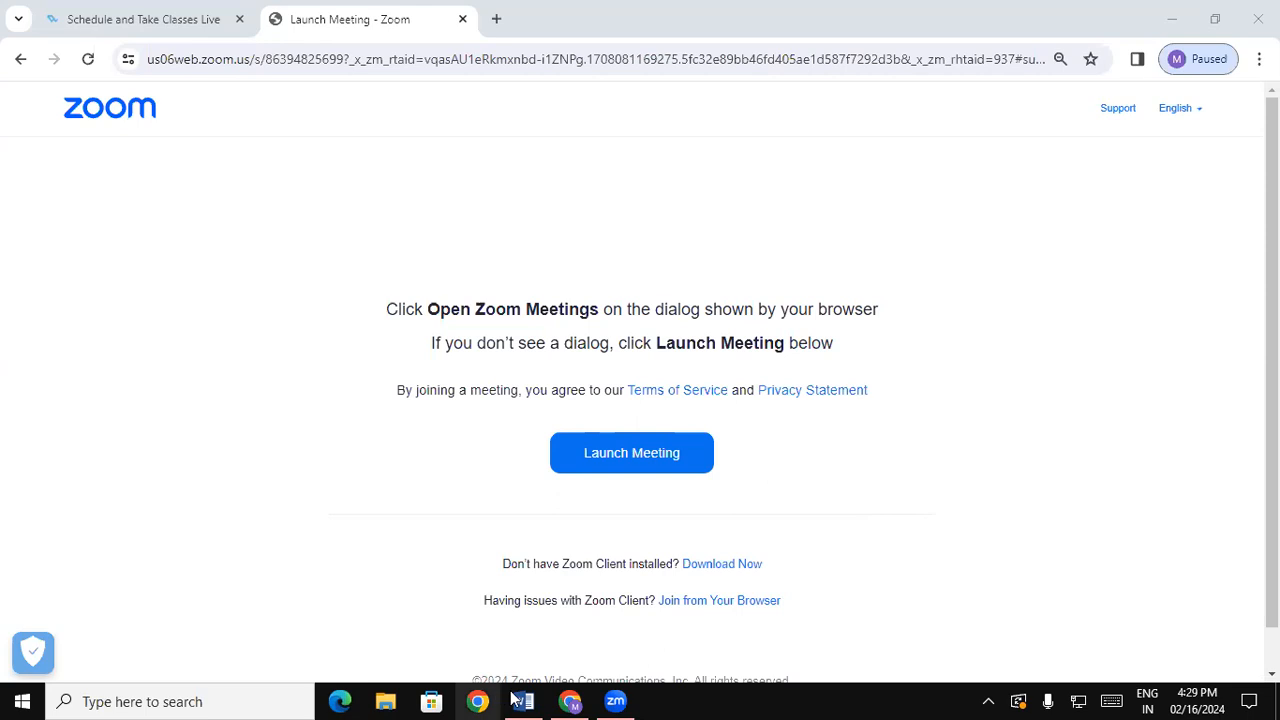
Switch from the open windows to the desktop and start TallyPrime in educational mode
left_click(1174, 24)
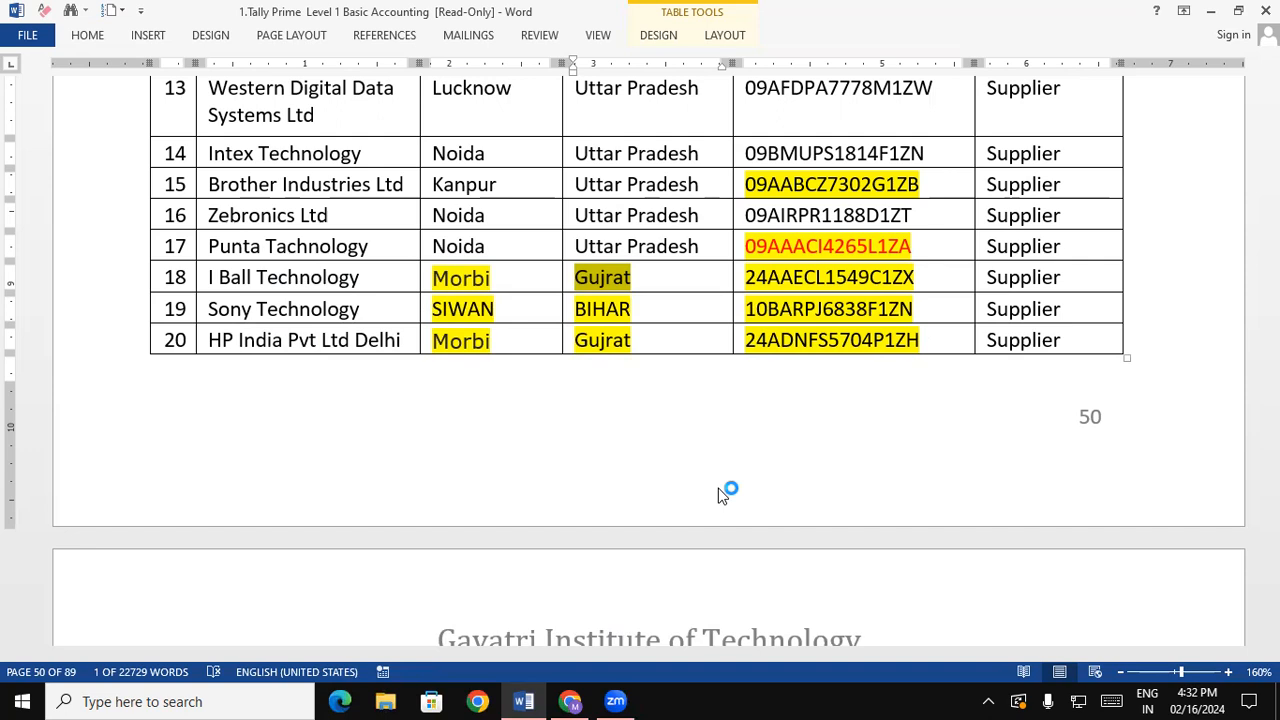
left_click(393, 699)
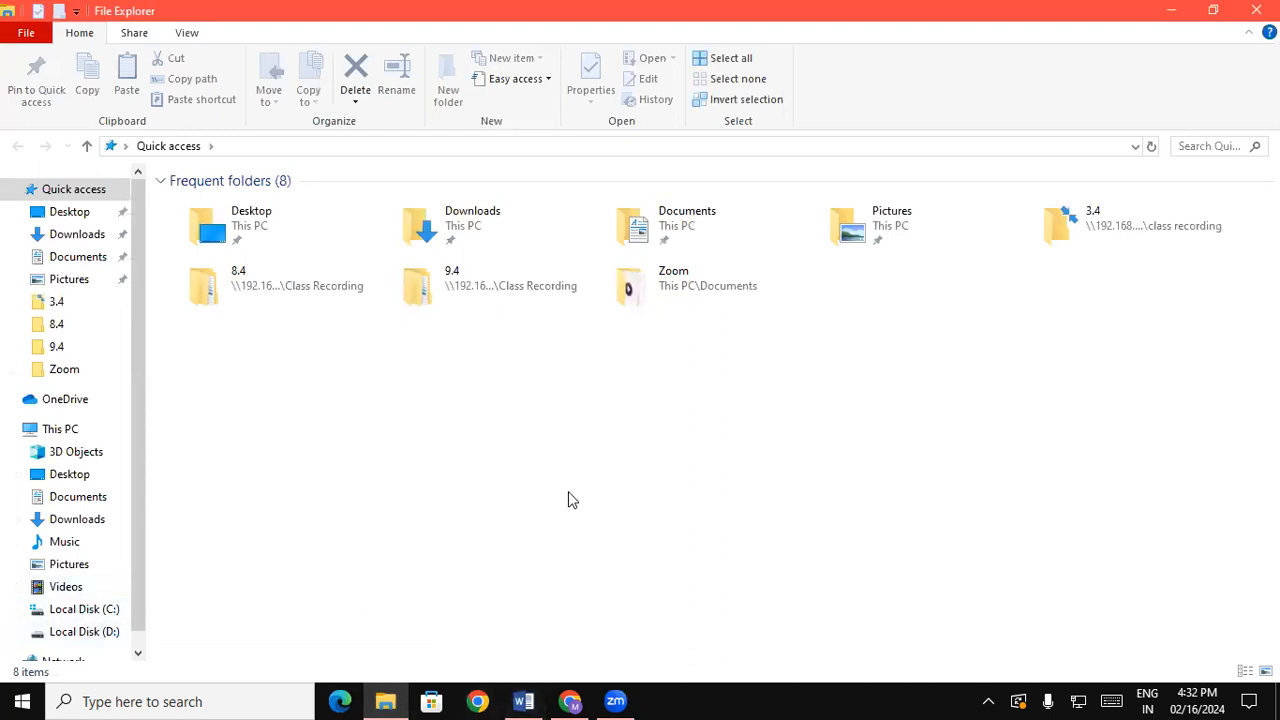
key("super+d")
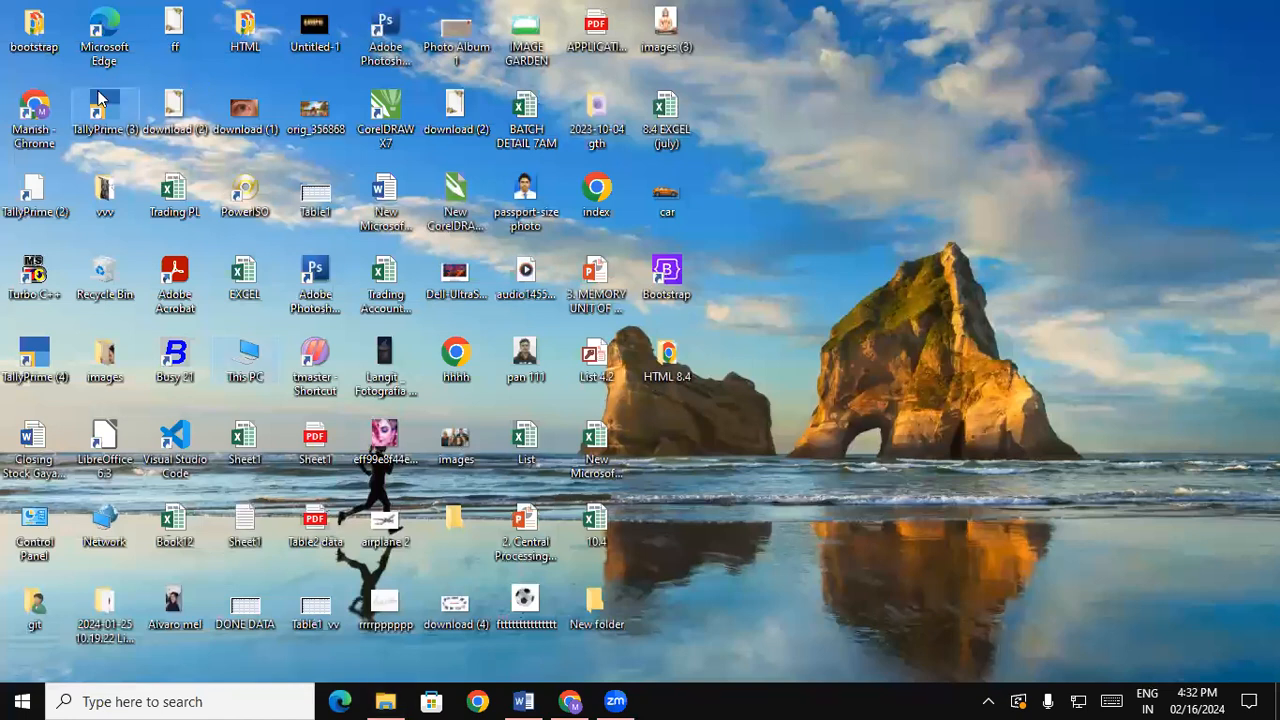
double_click(98, 97)
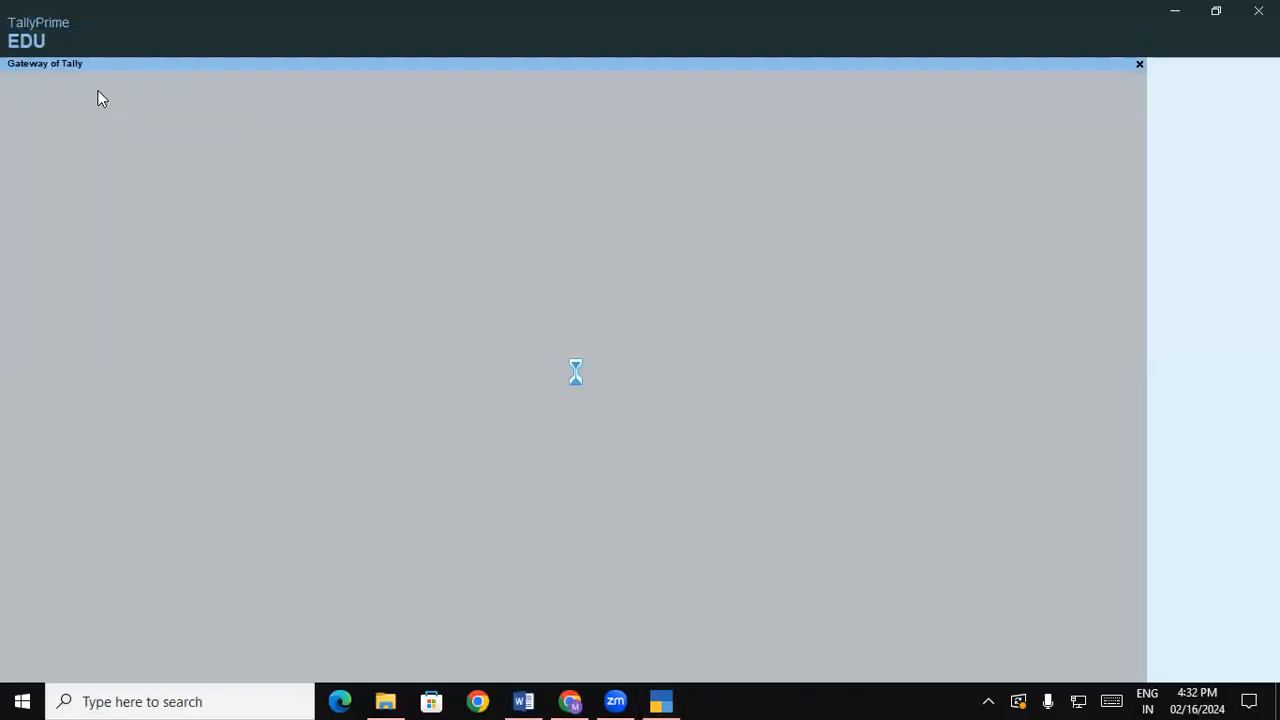
key("Return")
key("Down")
key("Down")
key("Down")
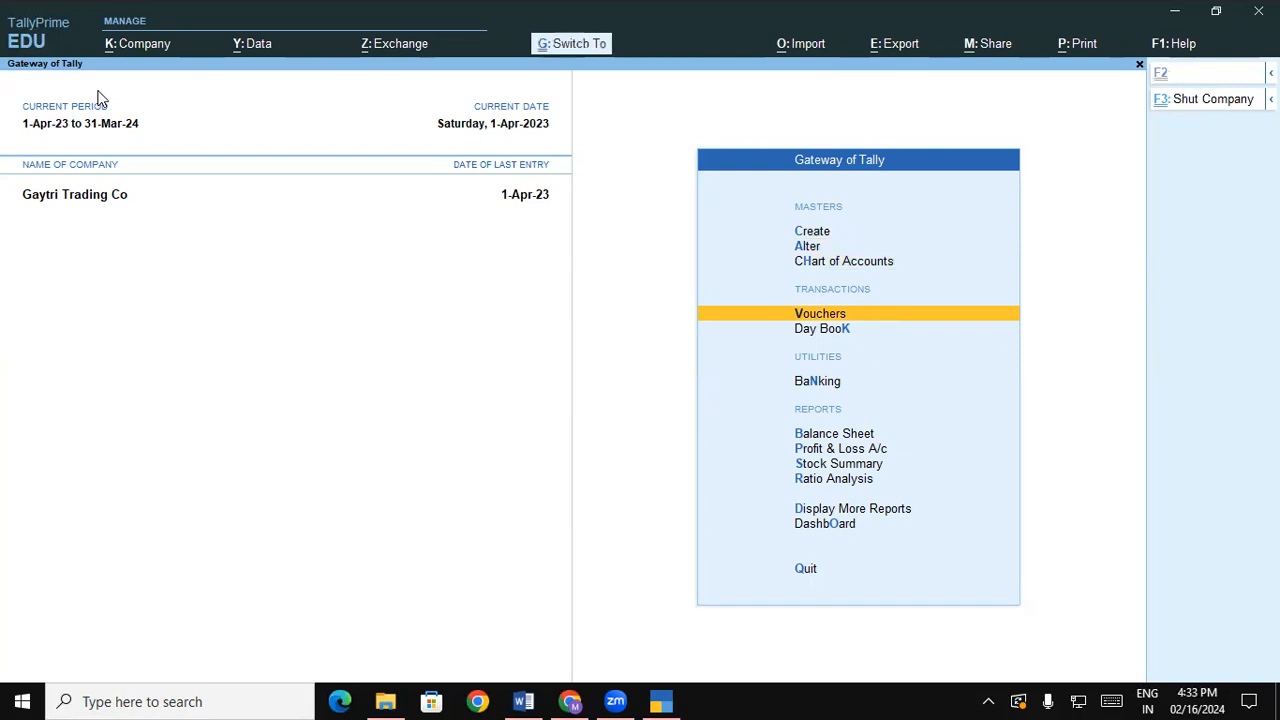
Shut the company Gaytri Trading Co and open the company GIT Computers Ltd 3.4
key("ctrl+F3")
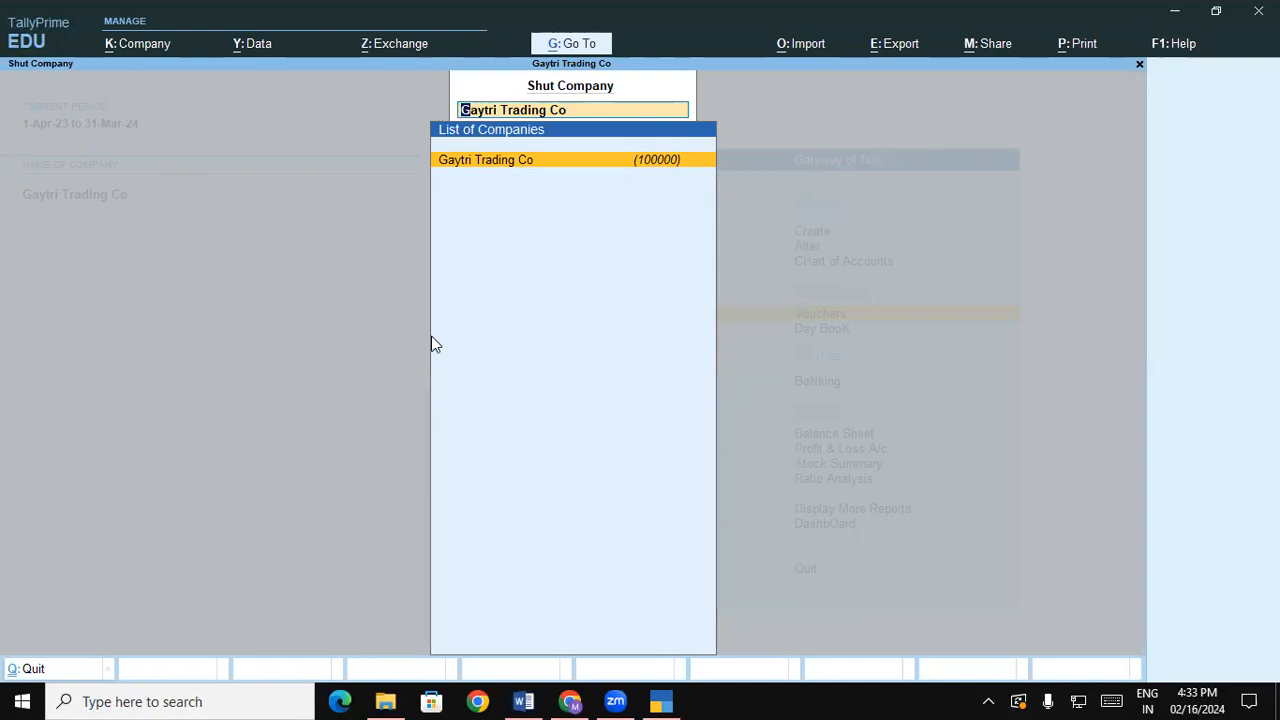
key("Return")
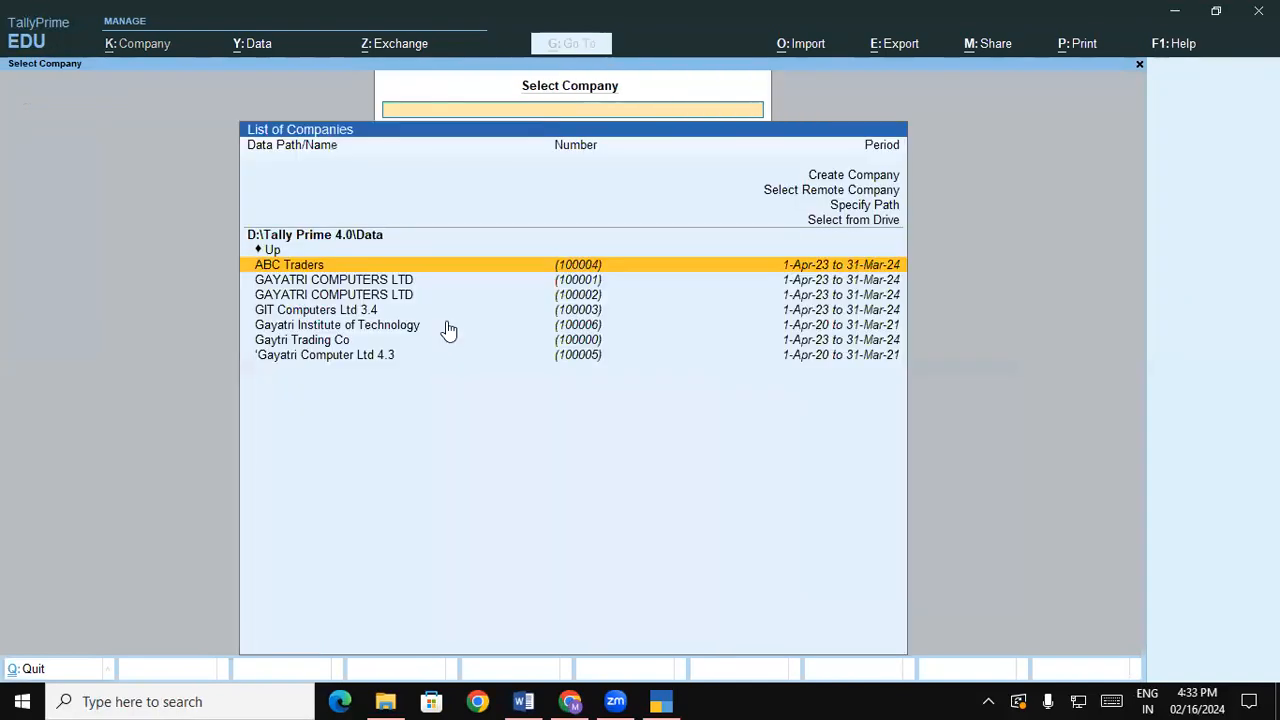
left_click(376, 310)
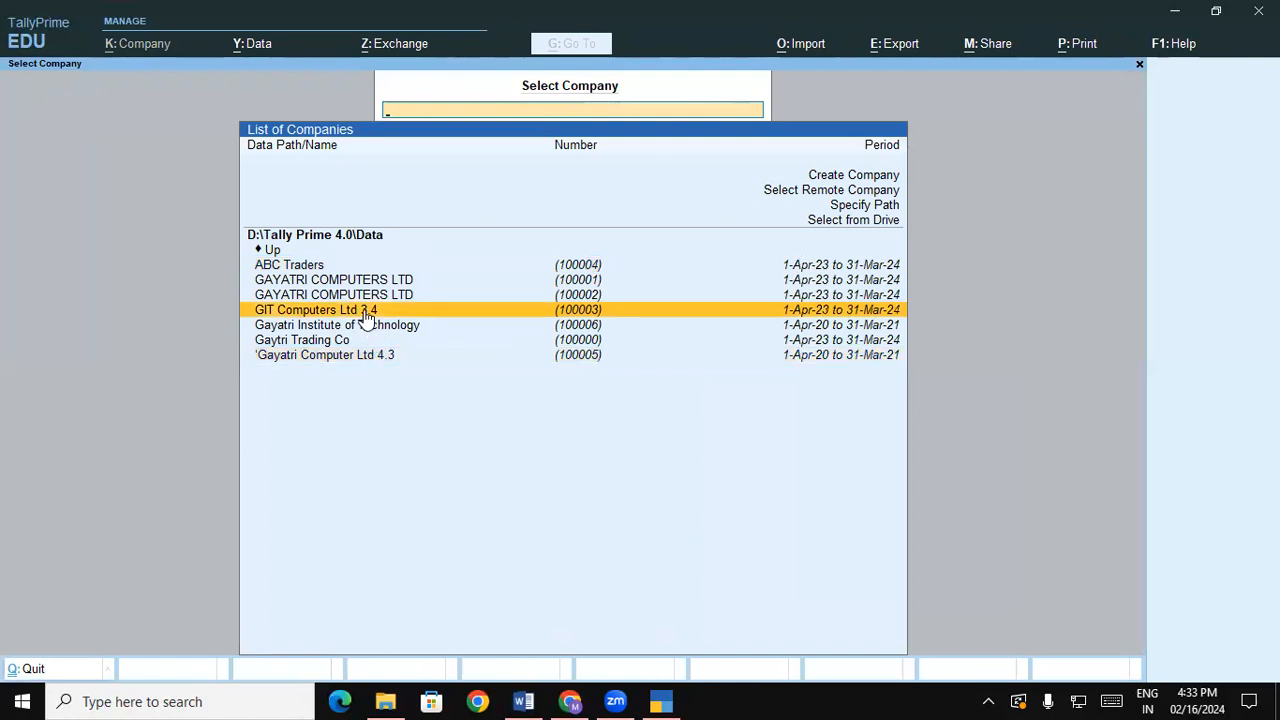
left_click(366, 313)
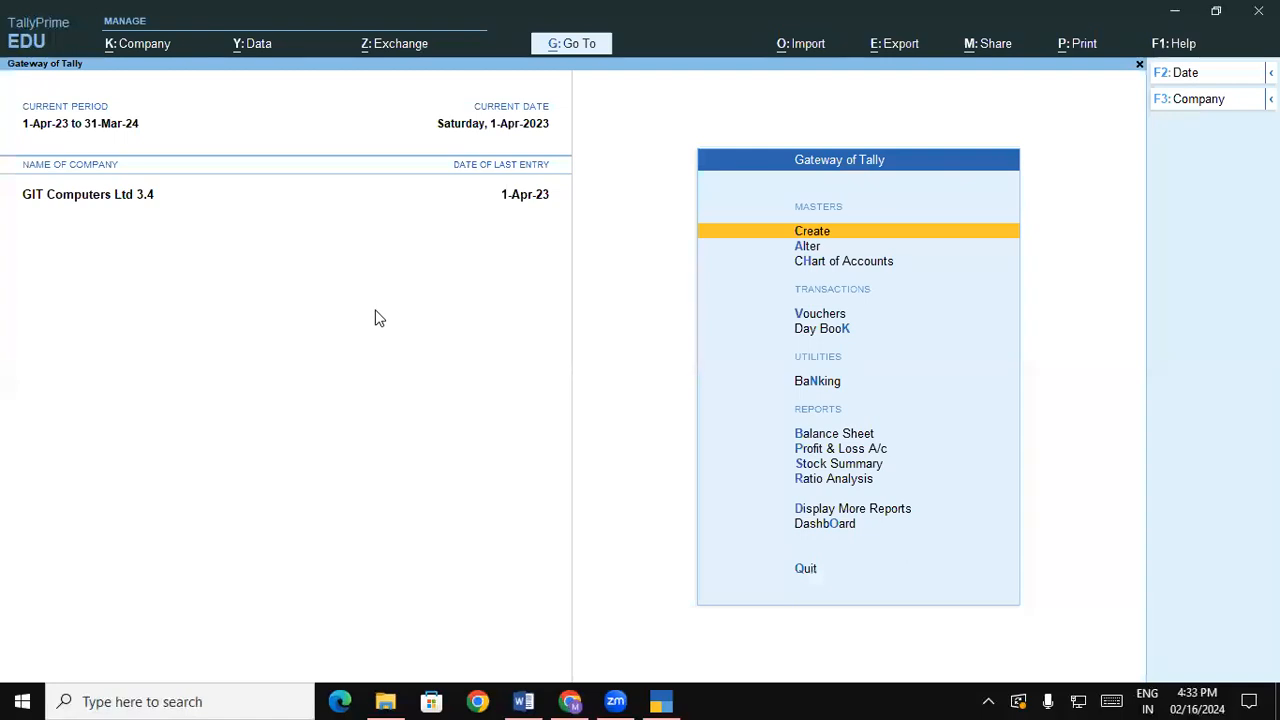
left_click(889, 45)
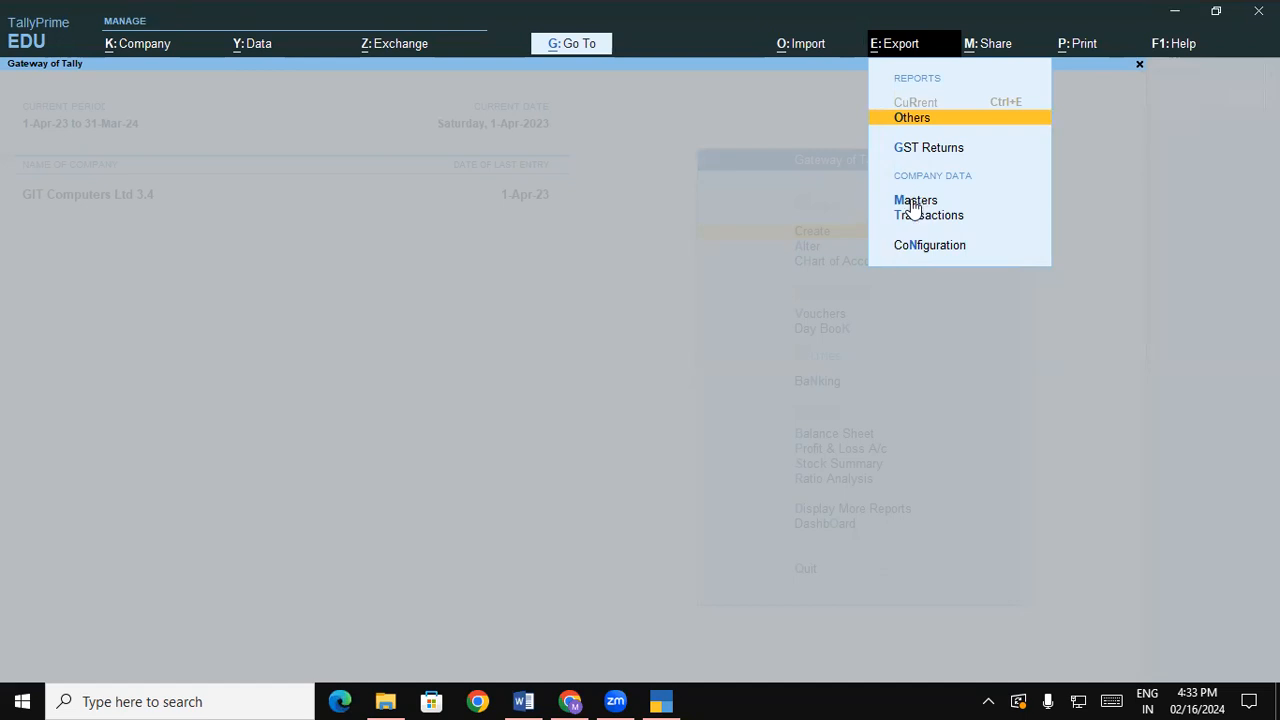
left_click(913, 201)
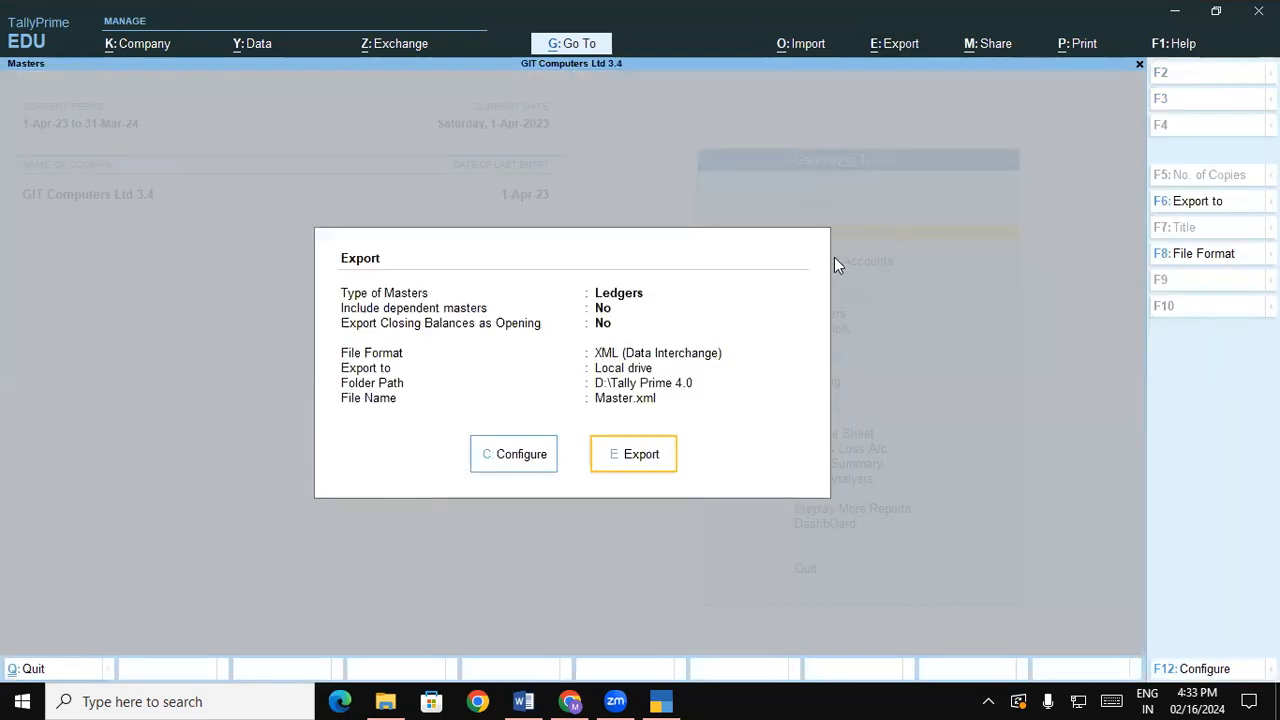
key("e")
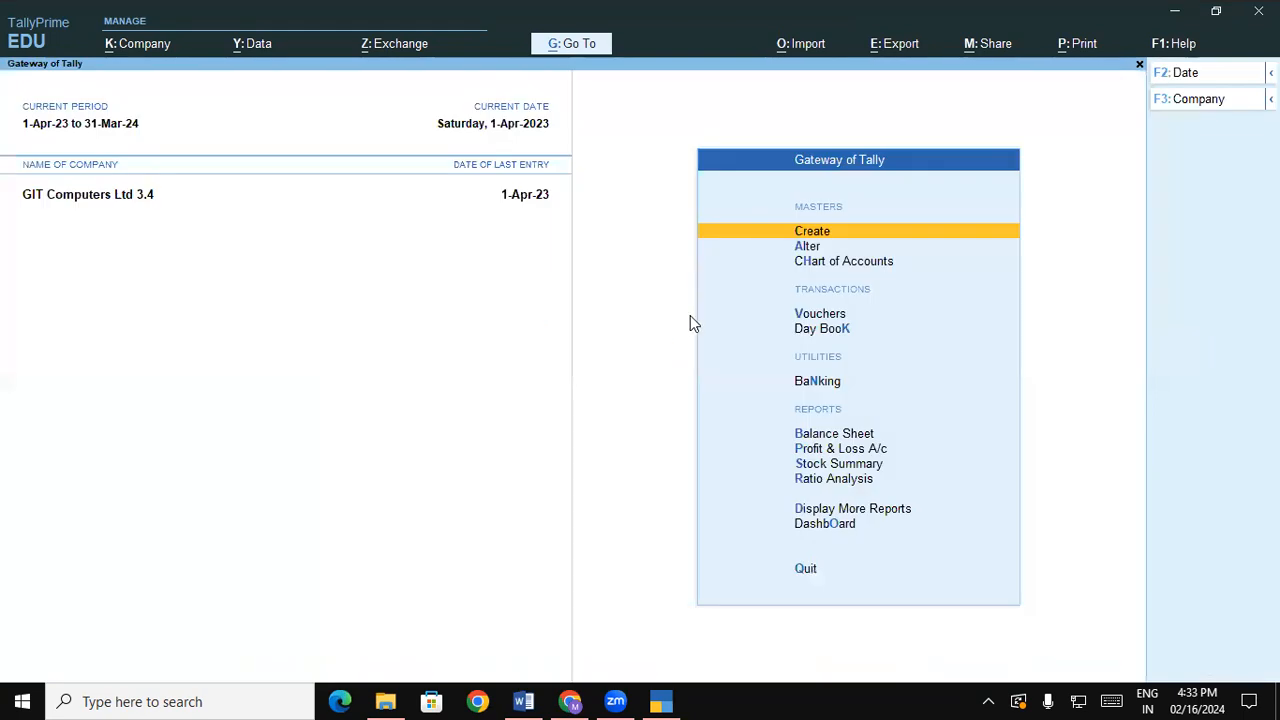
Configure a masters export for the company with All Inventory Masters as the type of master
left_click(890, 44)
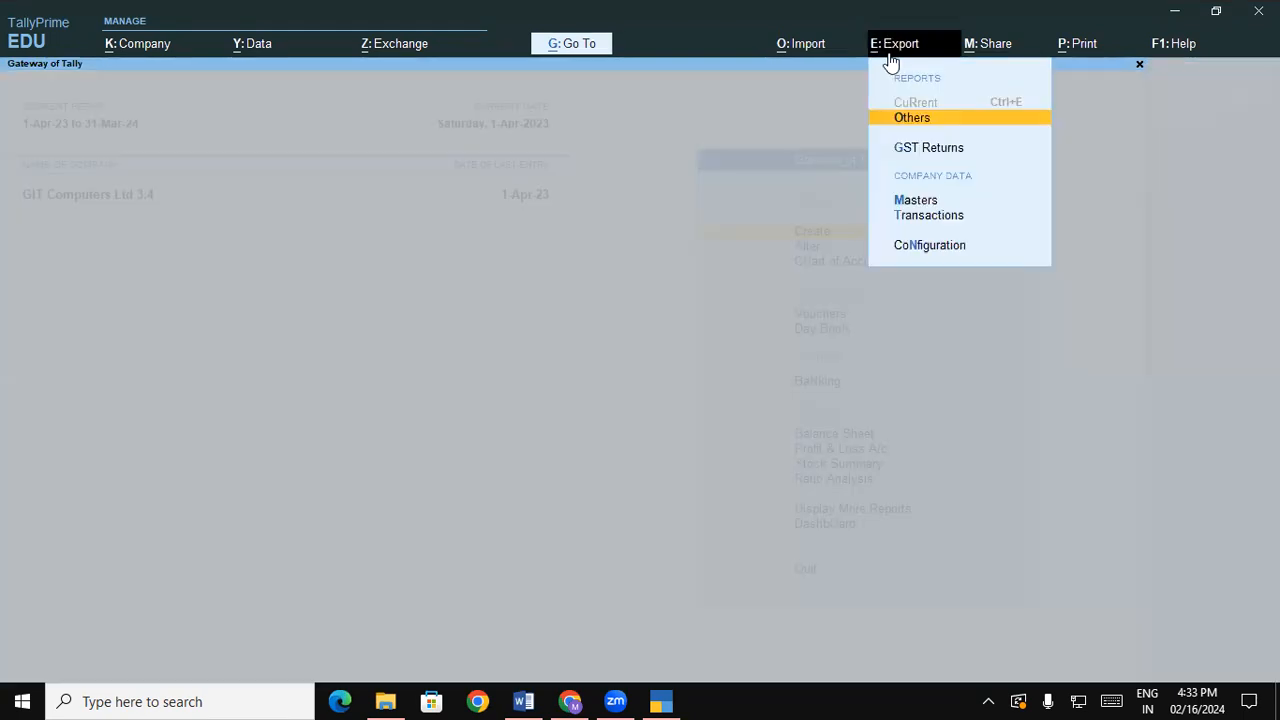
left_click(900, 203)
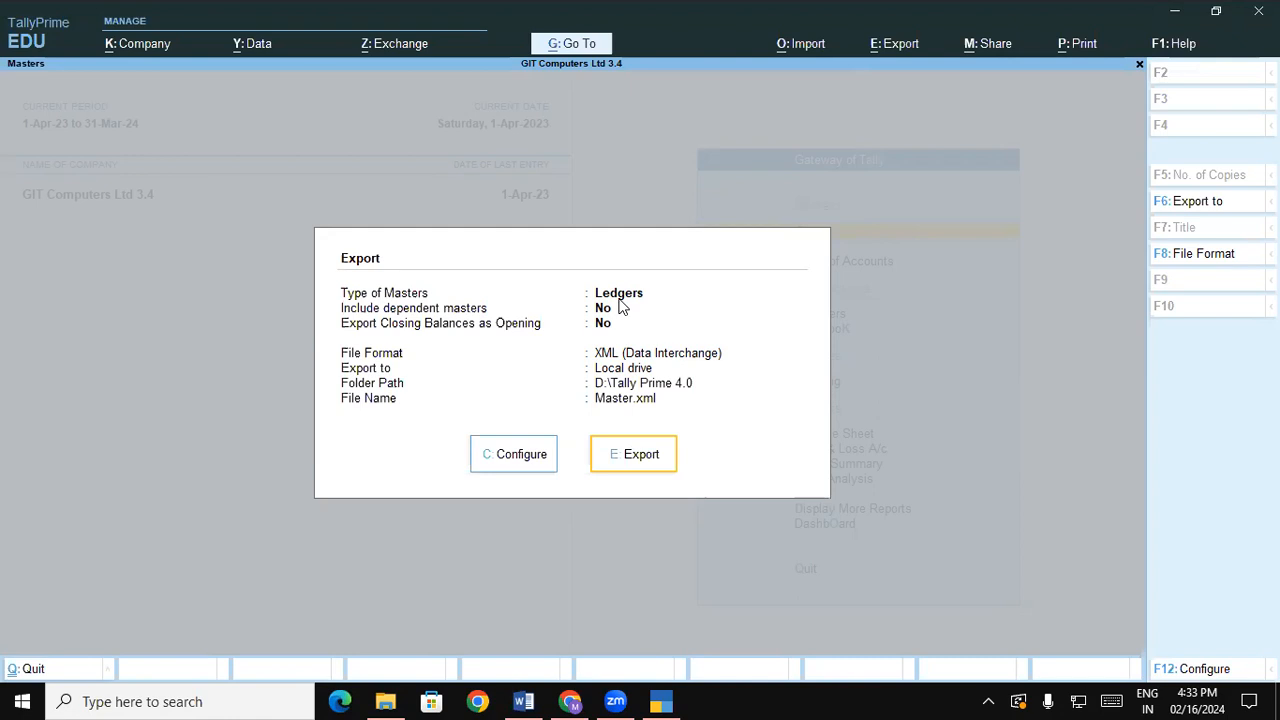
left_click(518, 454)
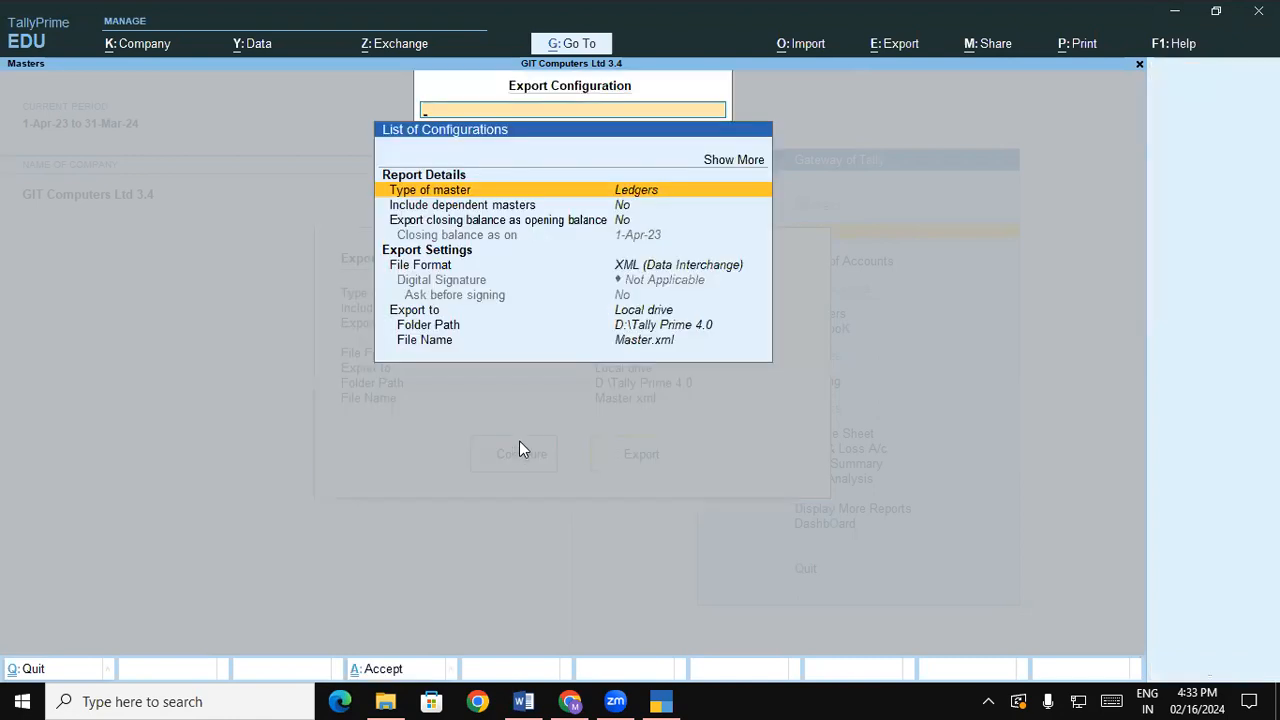
left_click(636, 193)
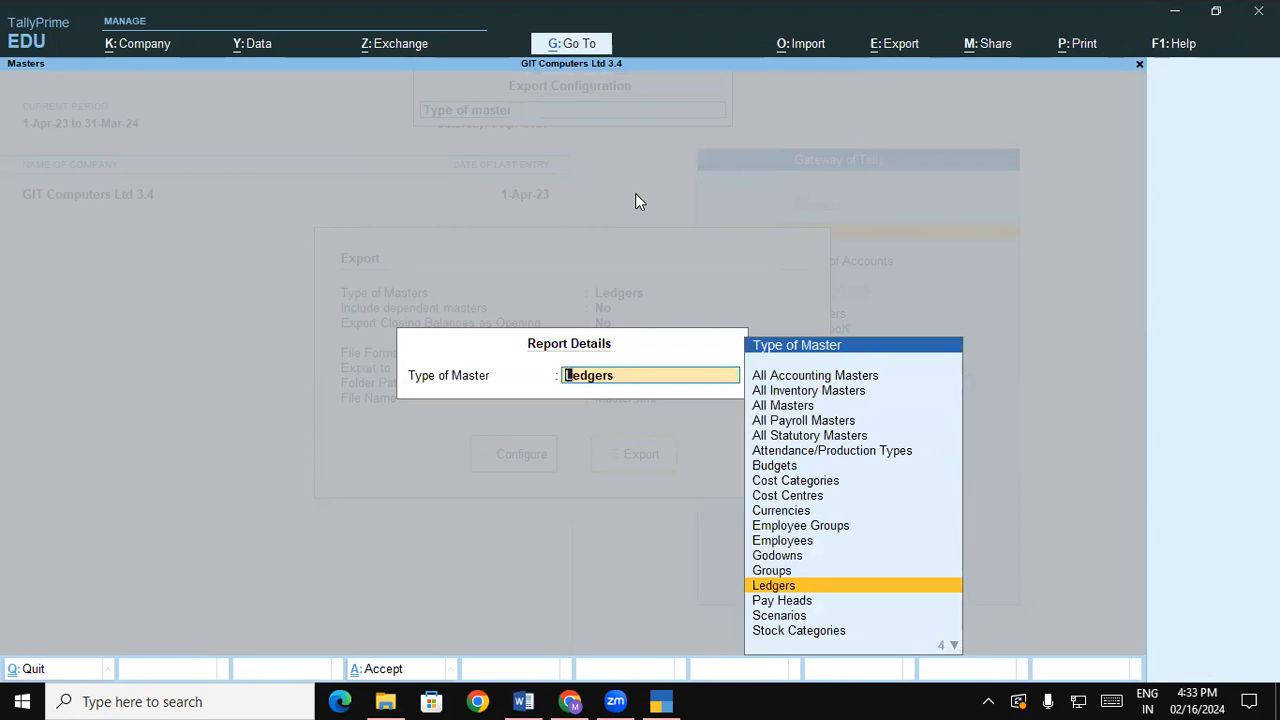
key("Up")
key("Up")
key("Up")
key("Up")
key("Up")
key("Up")
key("Up")
key("Up")
key("Up")
key("Up")
key("Up")
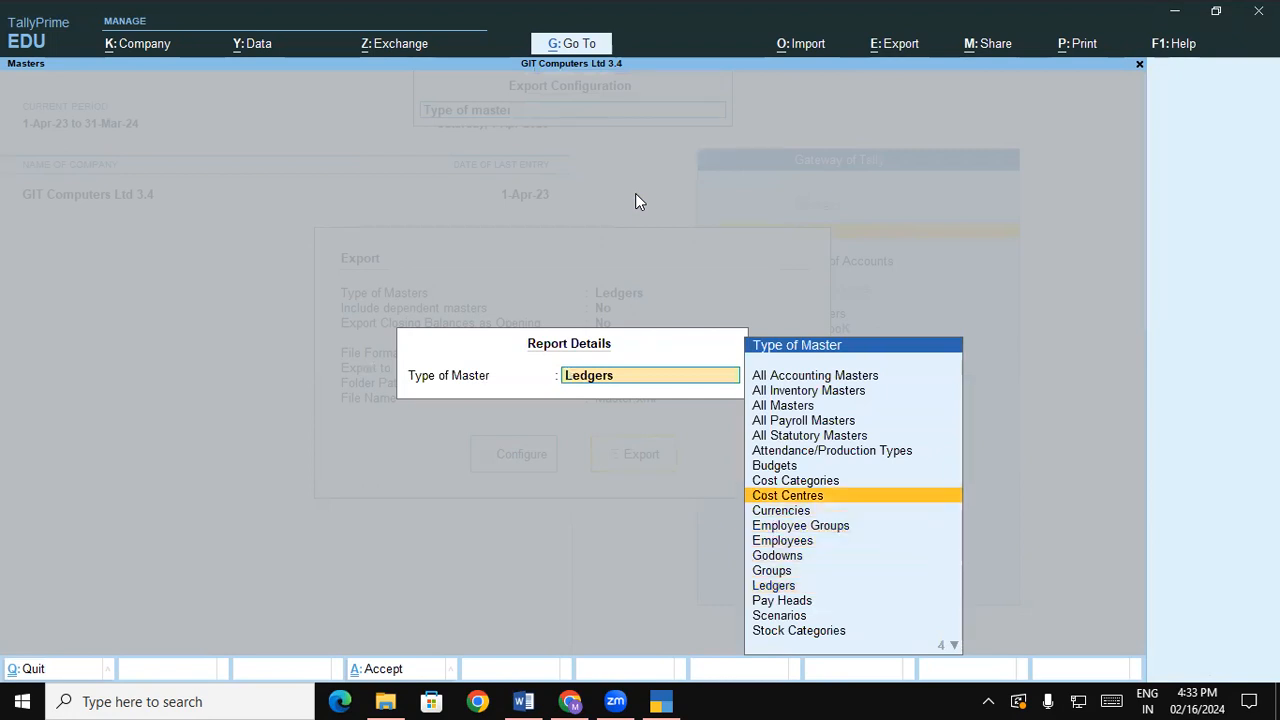
key("Up")
key("Up")
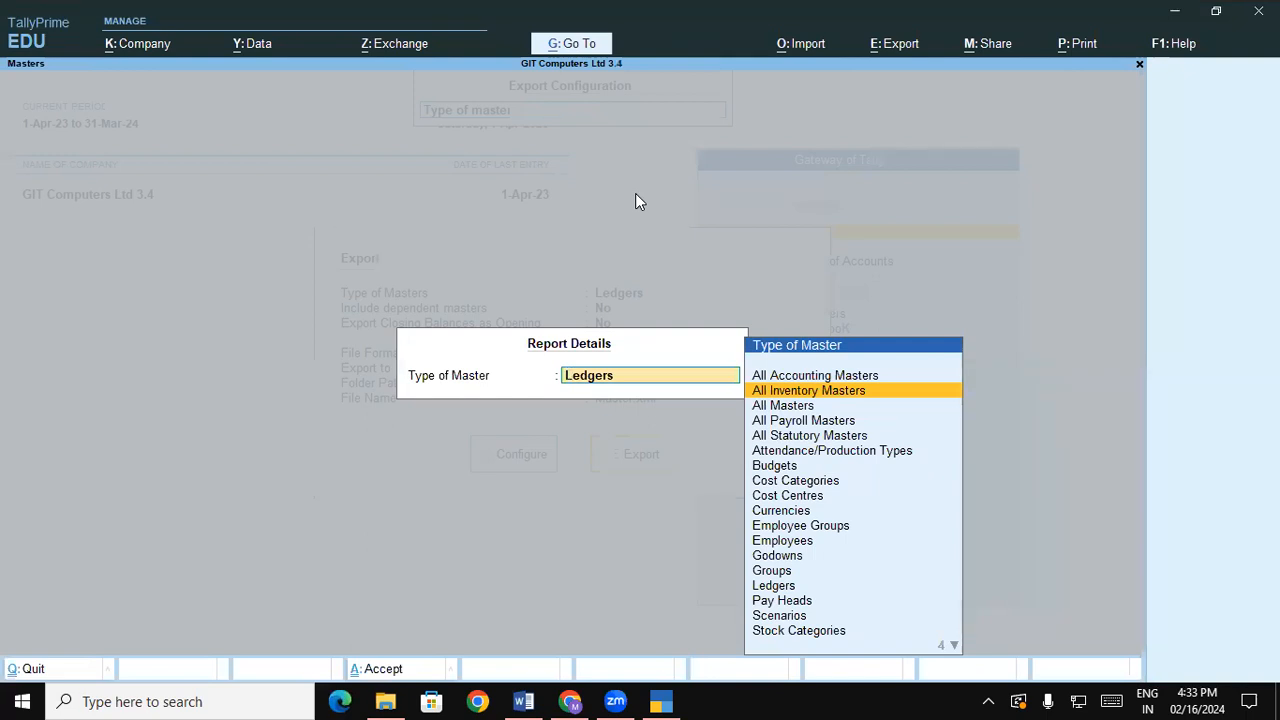
key("Down")
key("Down")
key("Down")
key("Down")
key("Down")
key("Down")
key("Down")
key("Down")
key("Down")
key("Down")
key("Down")
key("Down")
key("Down")
key("Down")
key("Down")
key("Down")
key("Down")
key("Down")
key("Down")
key("Down")
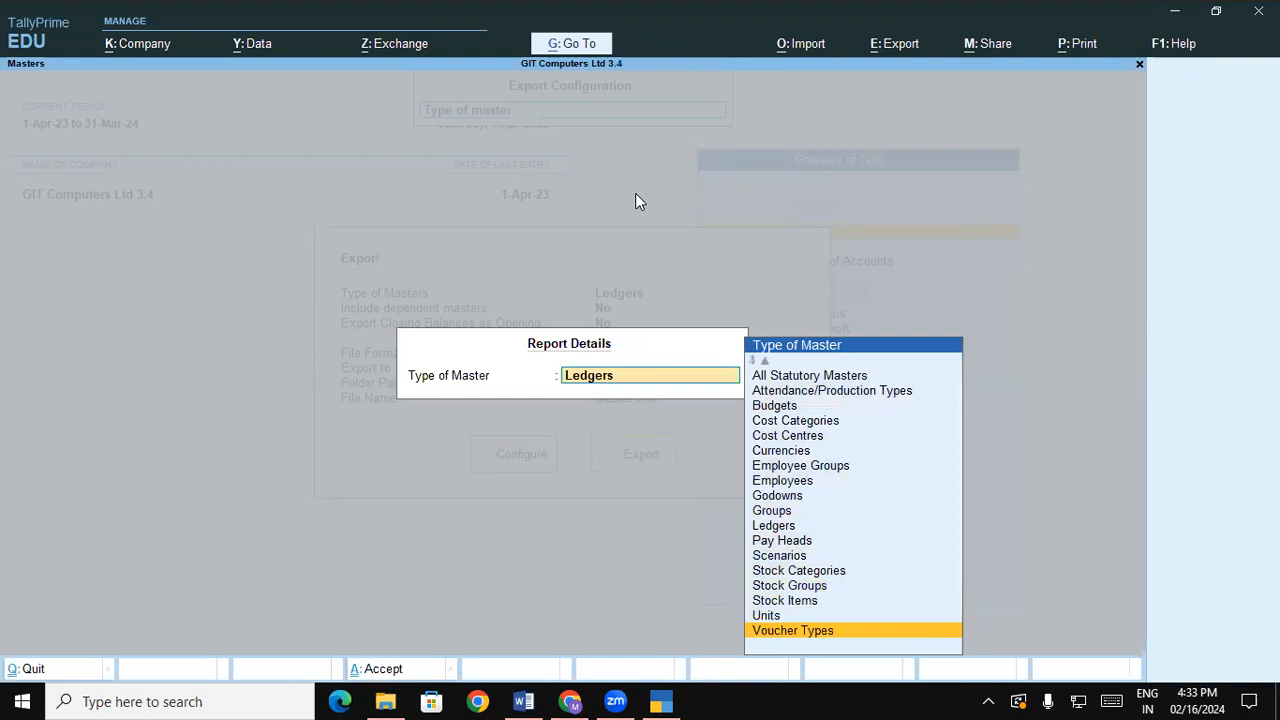
key("Up")
key("Up")
key("Up")
key("Up")
key("Up")
key("Up")
key("Up")
key("Up")
key("Up")
key("Up")
key("Up")
key("Up")
key("Up")
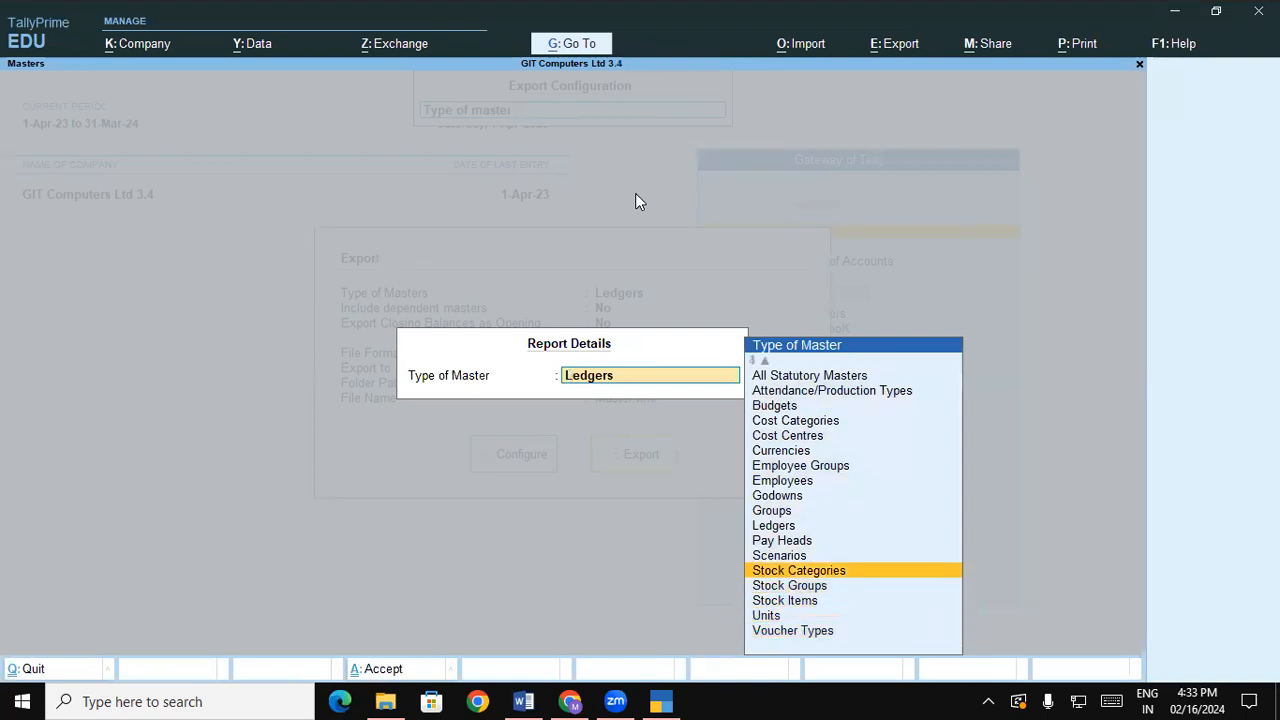
key("Up")
key("Up")
key("Up")
key("Up")
key("Up")
key("Up")
key("Up")
key("Up")
key("Down")
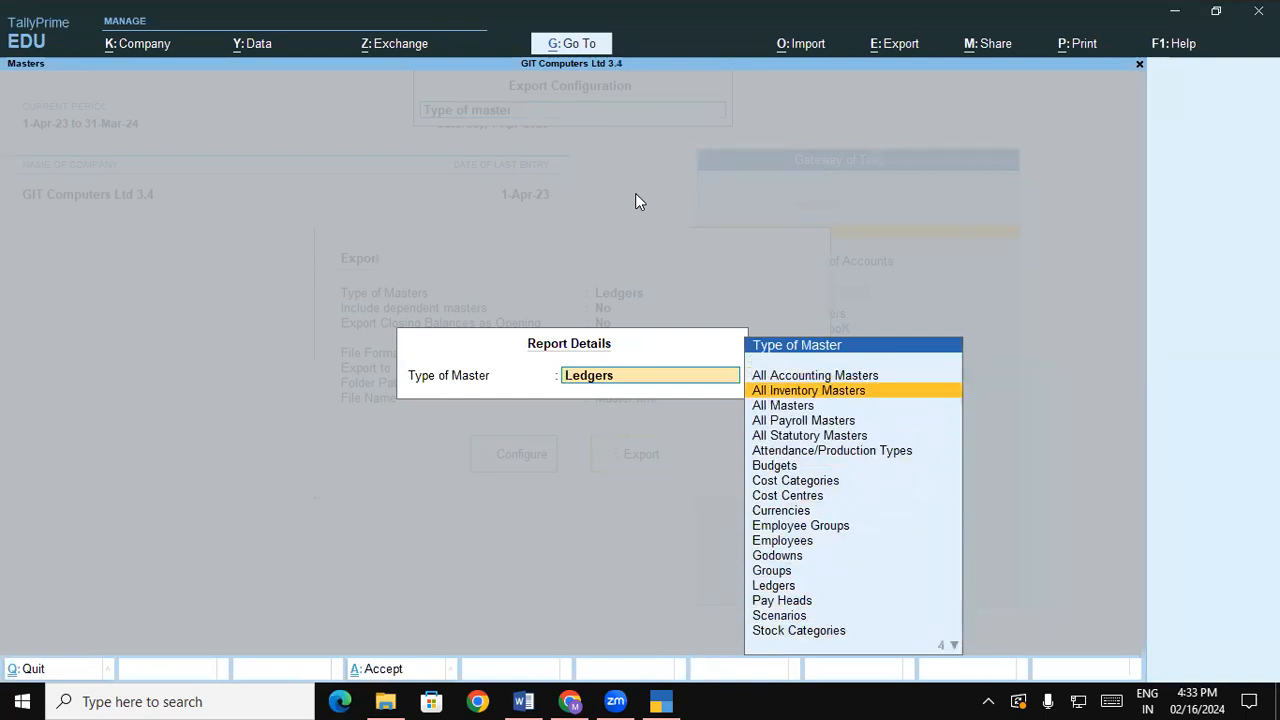
key("Return")
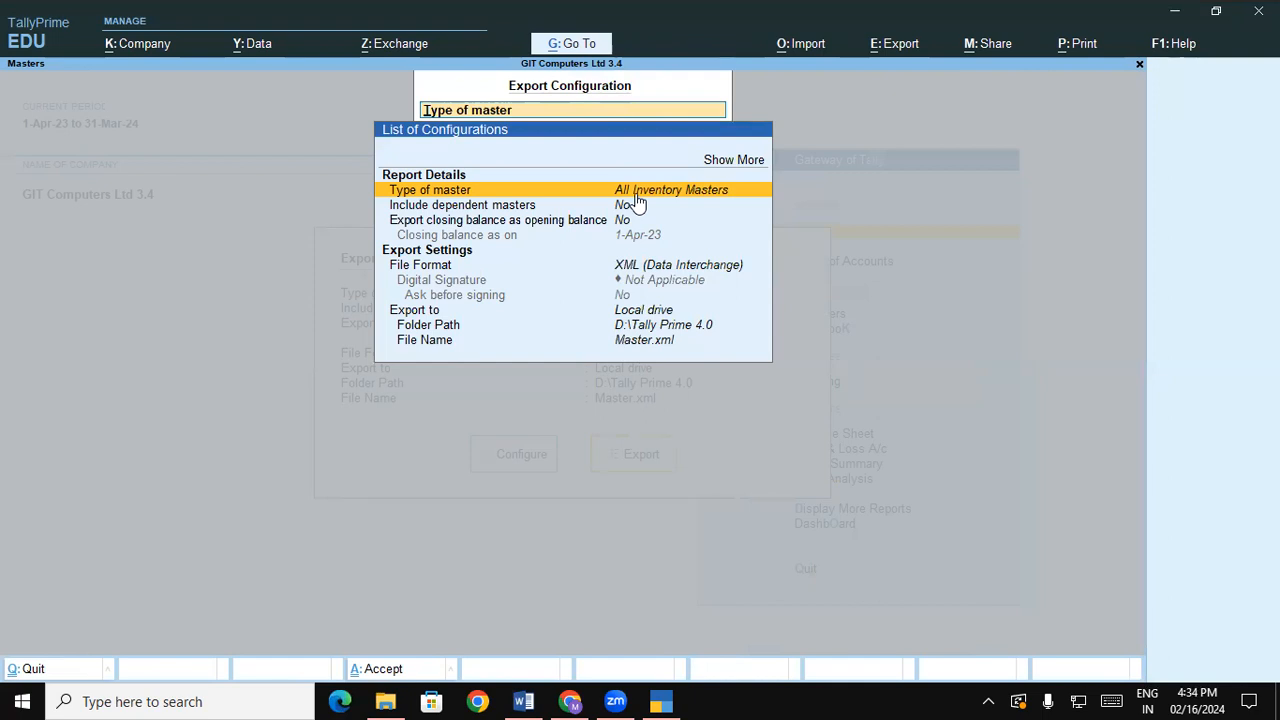
Set both Include dependent masters and Export closing balance as opening balance to Yes in the export configuration
key("Down")
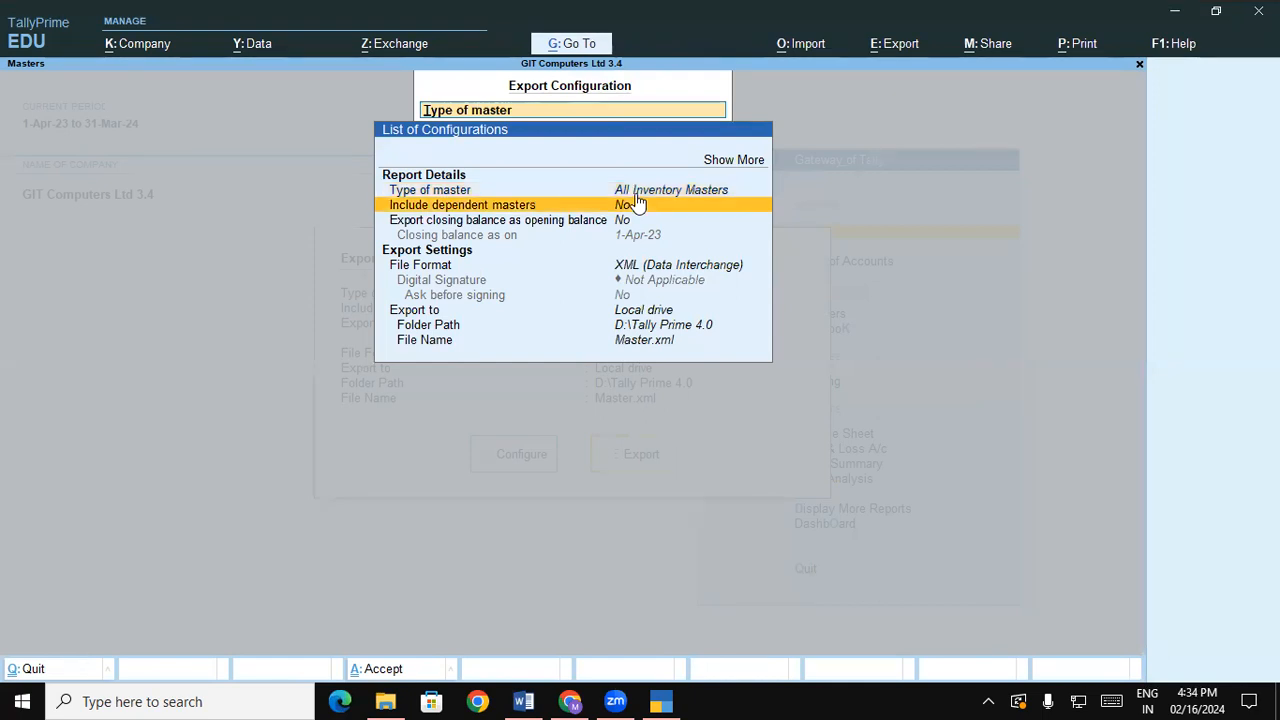
key("Return")
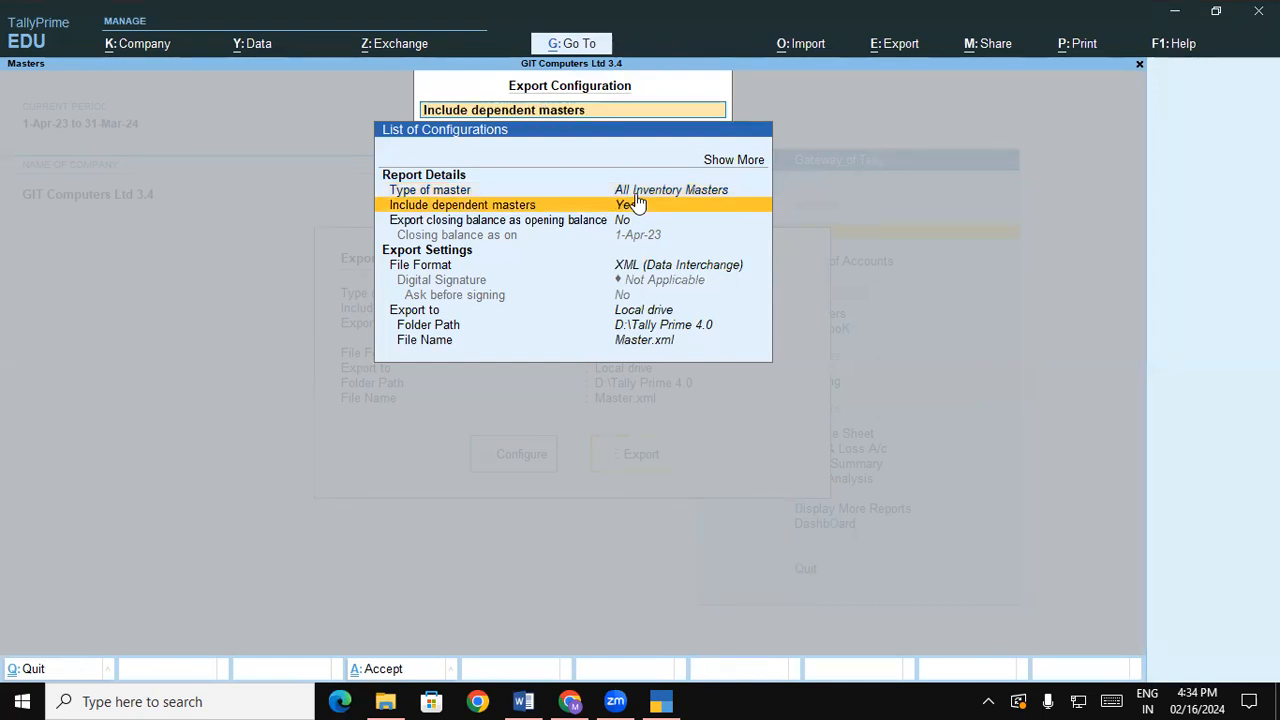
key("Down")
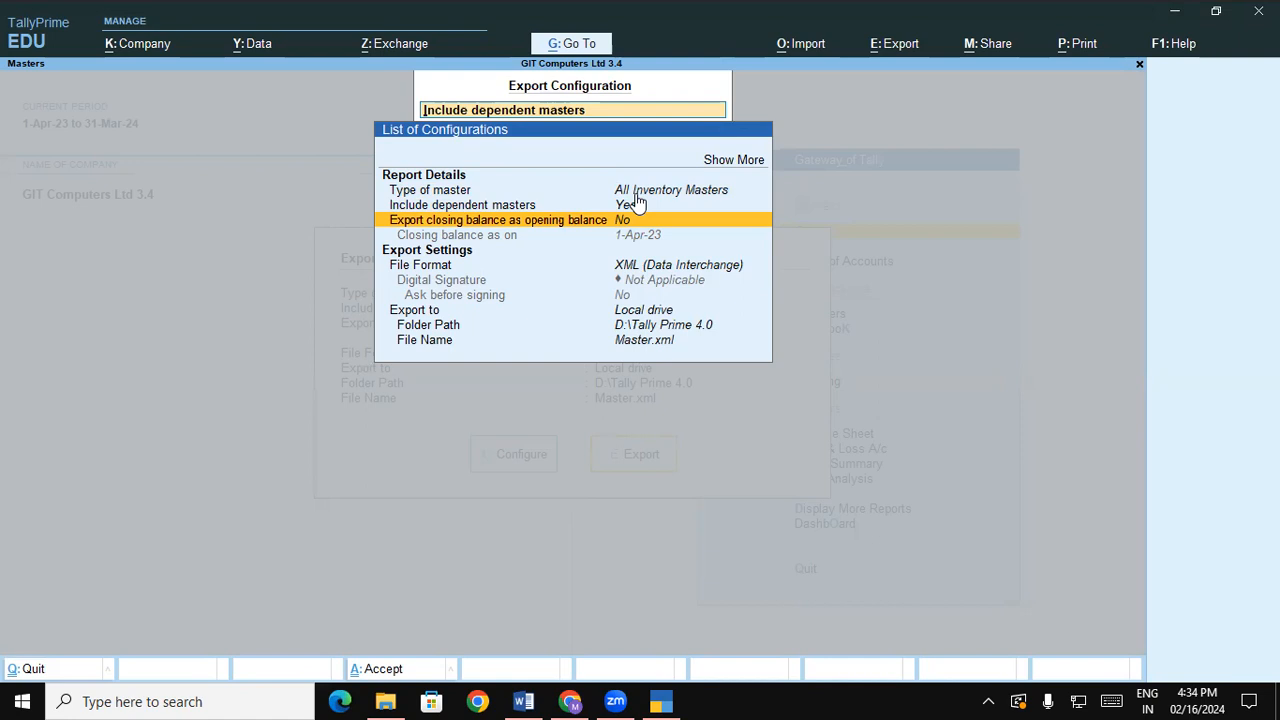
key("Return")
key("Down")
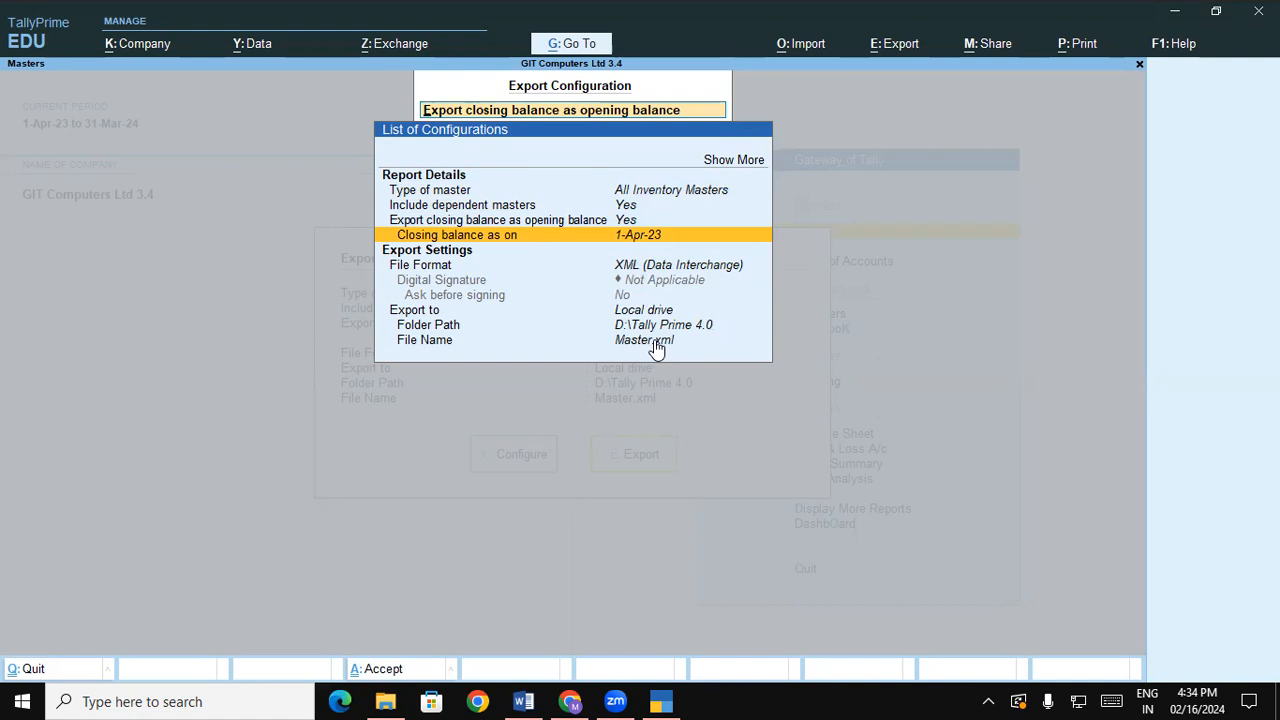
Accept the configuration and export the inventory masters as Master.xml to D:\Tally Prime 4.0
key("ctrl")
key("ctrl+a")
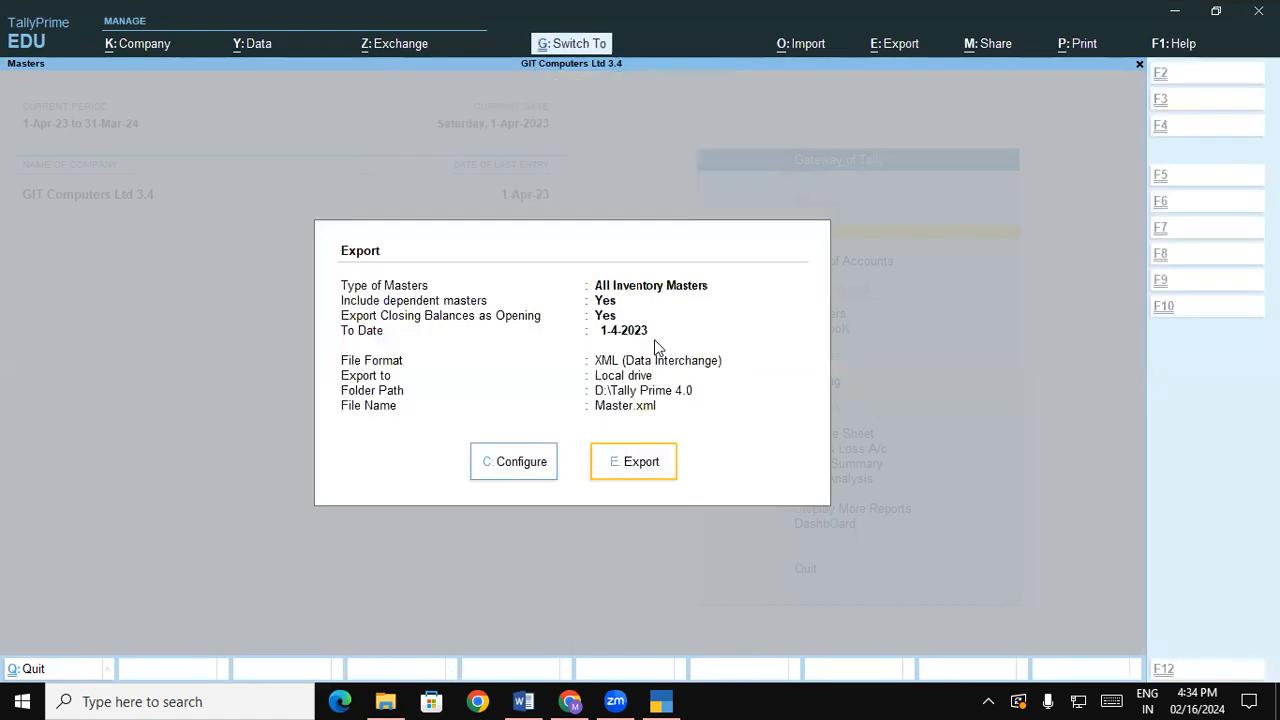
left_click(640, 466)
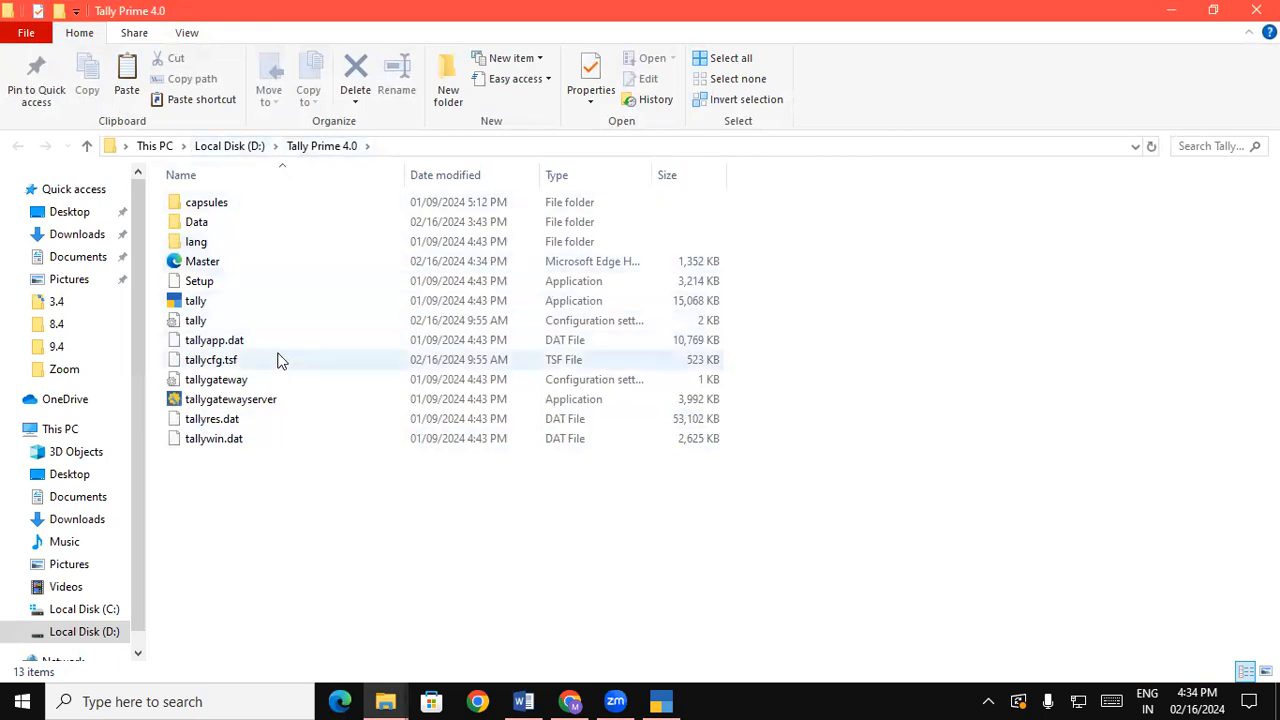
Inspect the exported Master file's name and file type in its properties, then switch back to TallyPrime
left_click(230, 266)
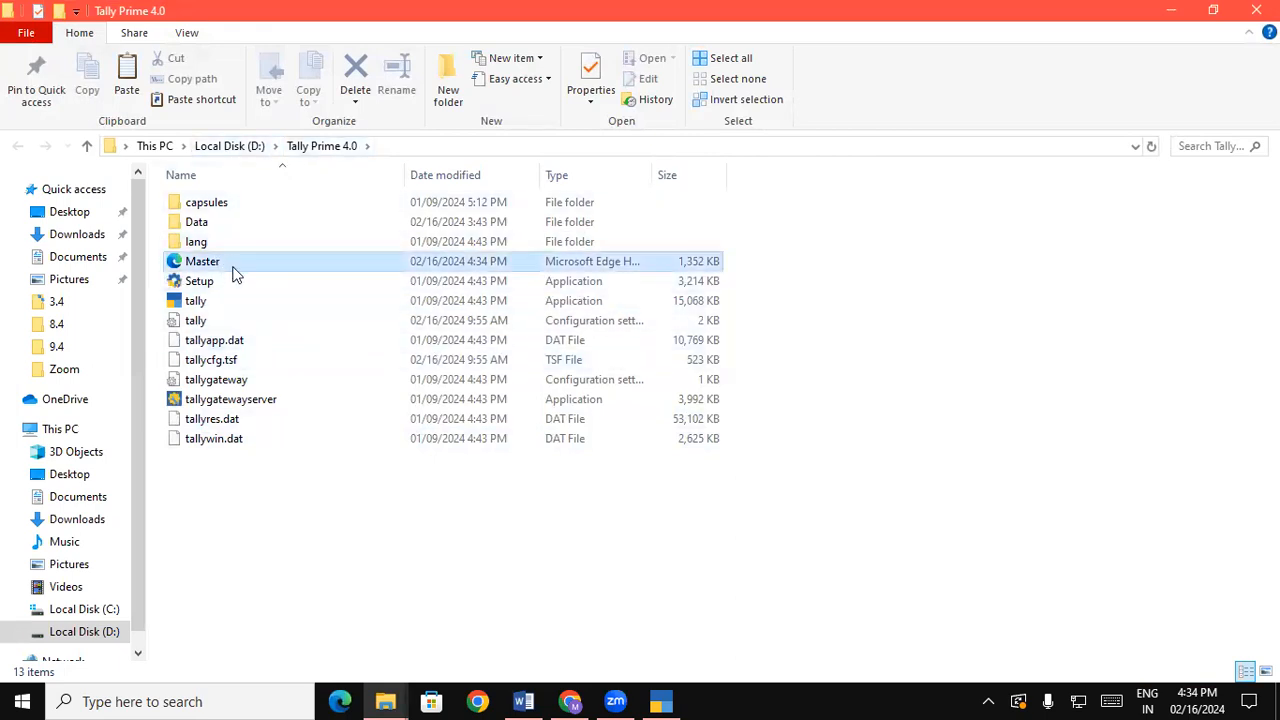
left_click_drag(405, 170, 506, 172)
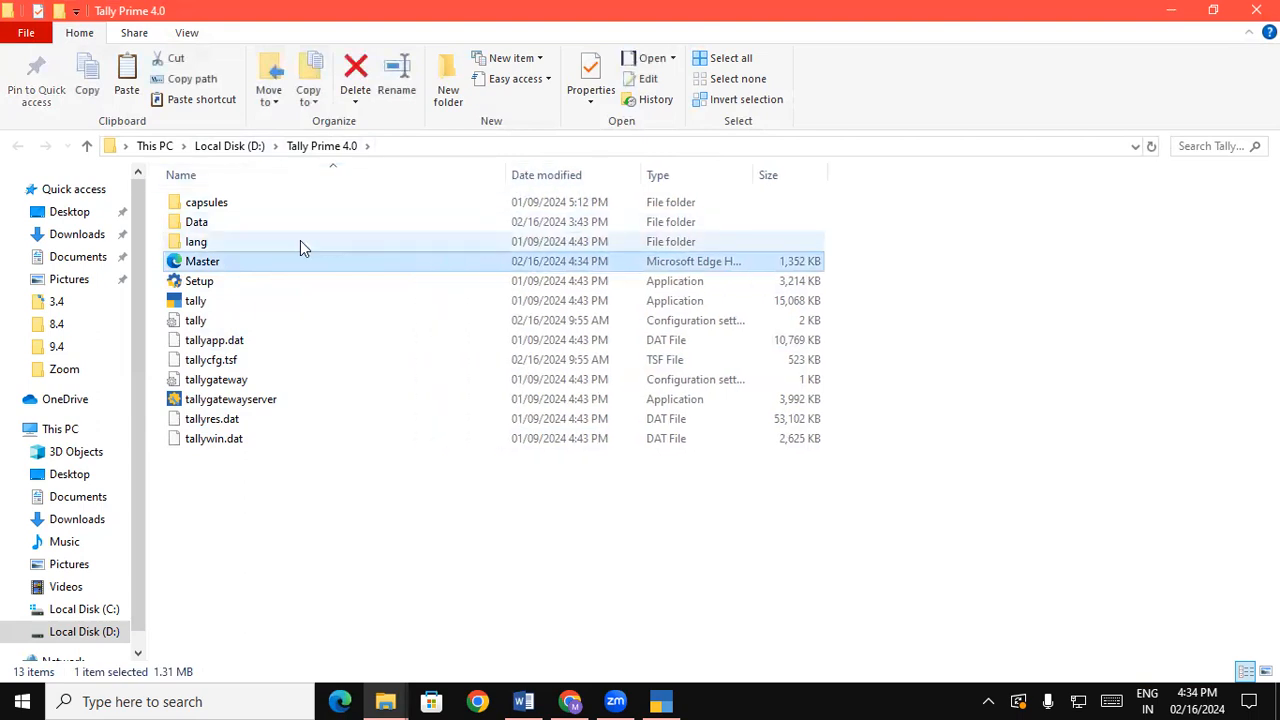
right_click(180, 262)
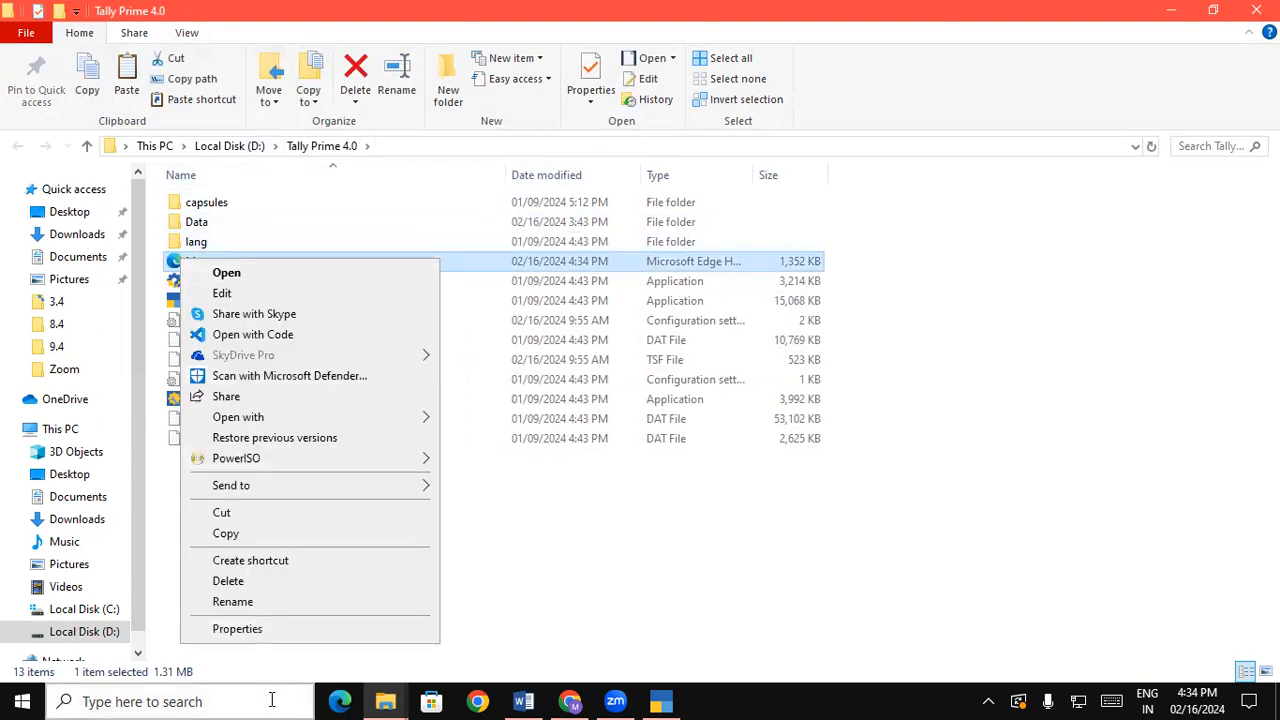
left_click(250, 636)
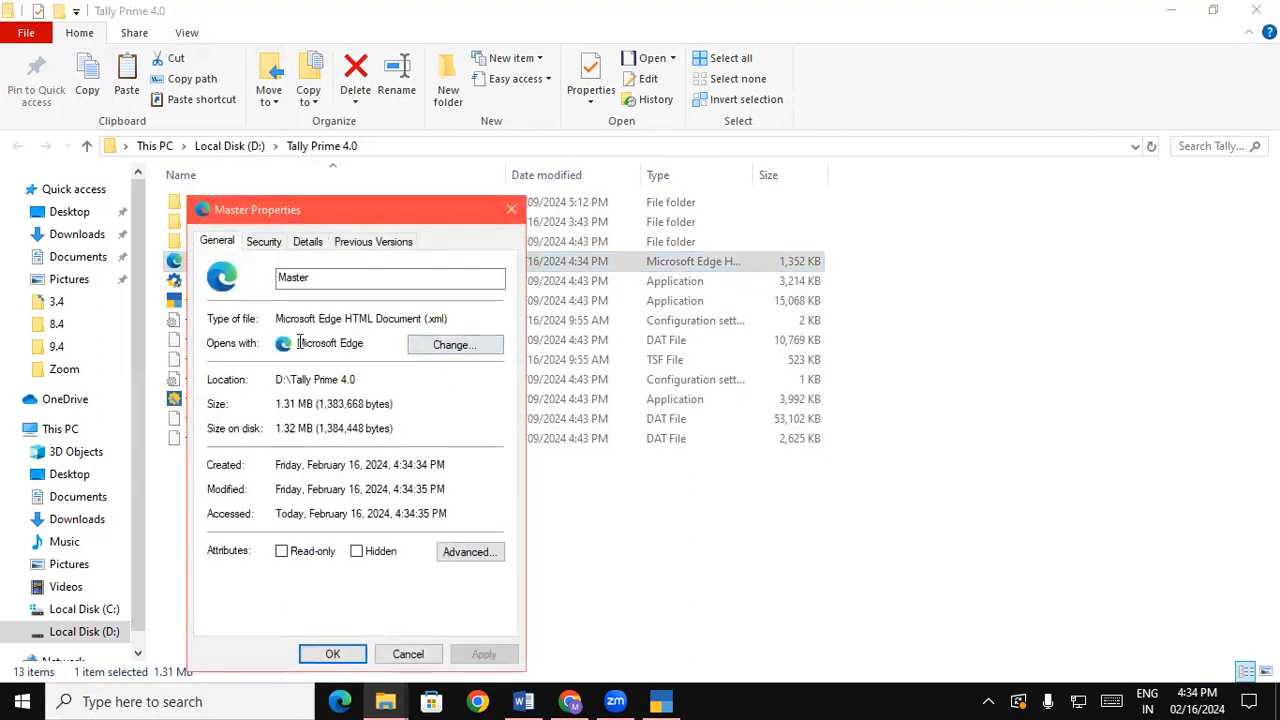
left_click_drag(278, 277, 316, 278)
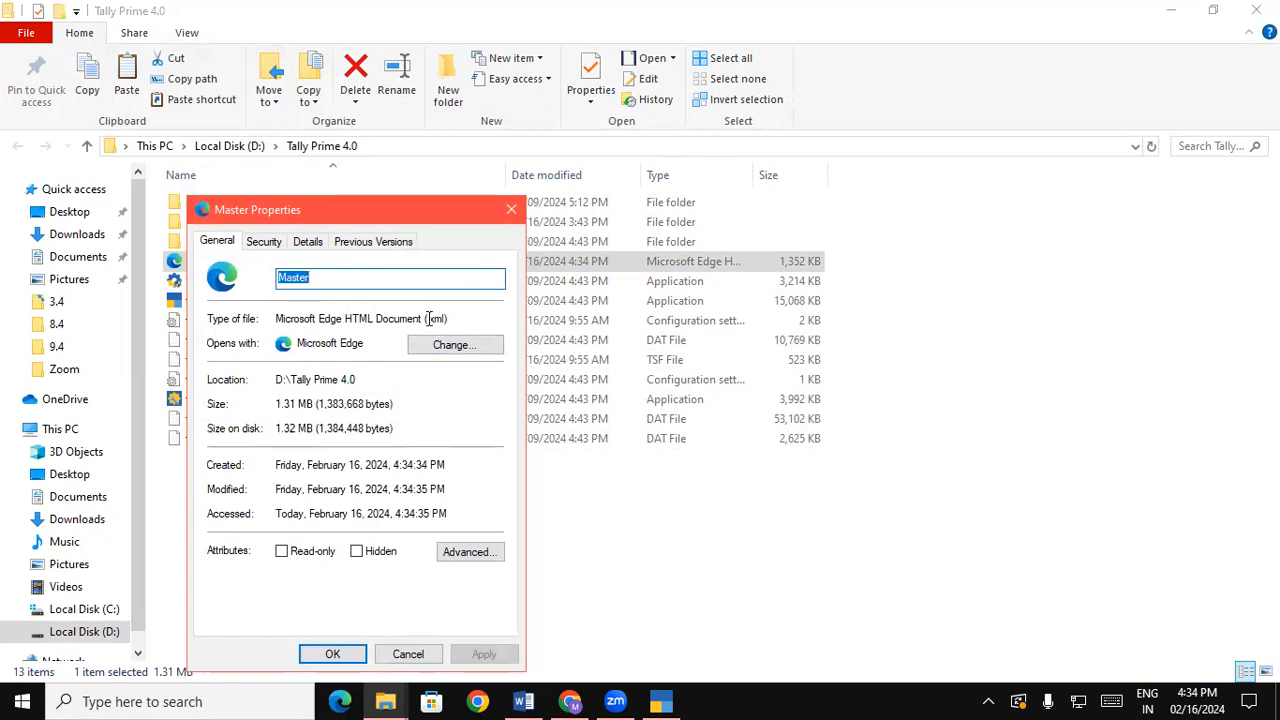
left_click_drag(426, 318, 450, 320)
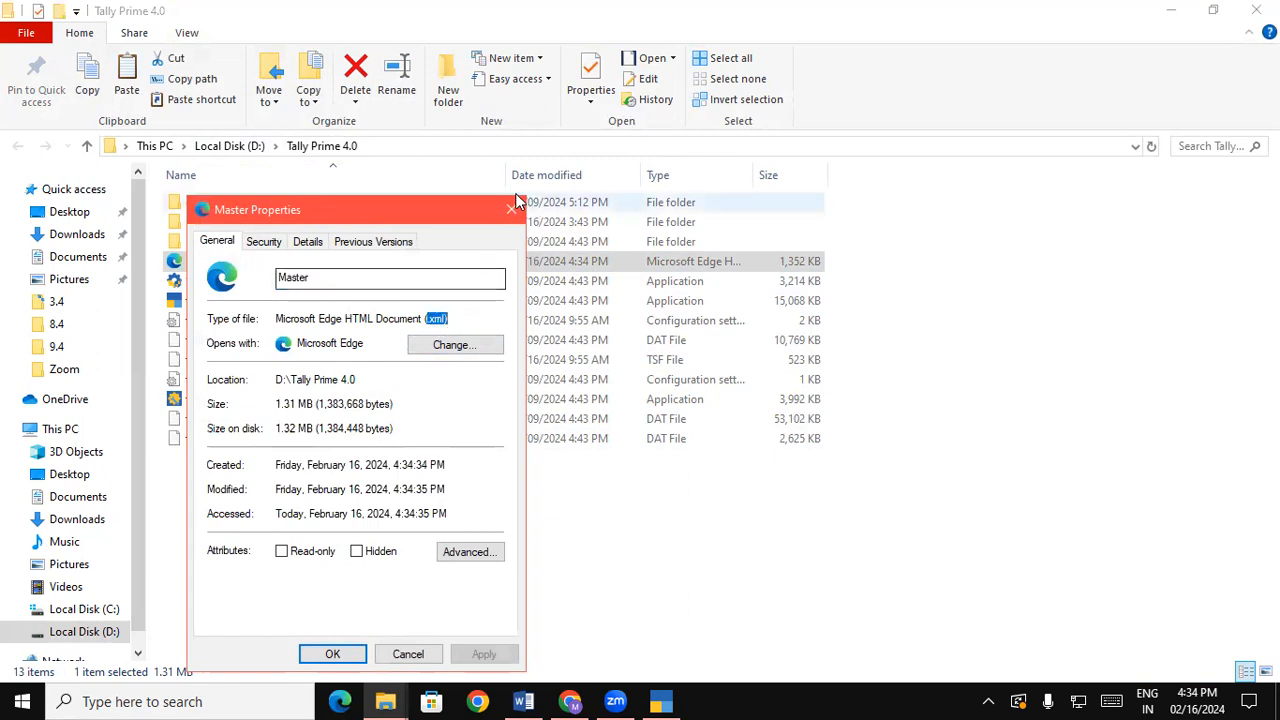
left_click(658, 700)
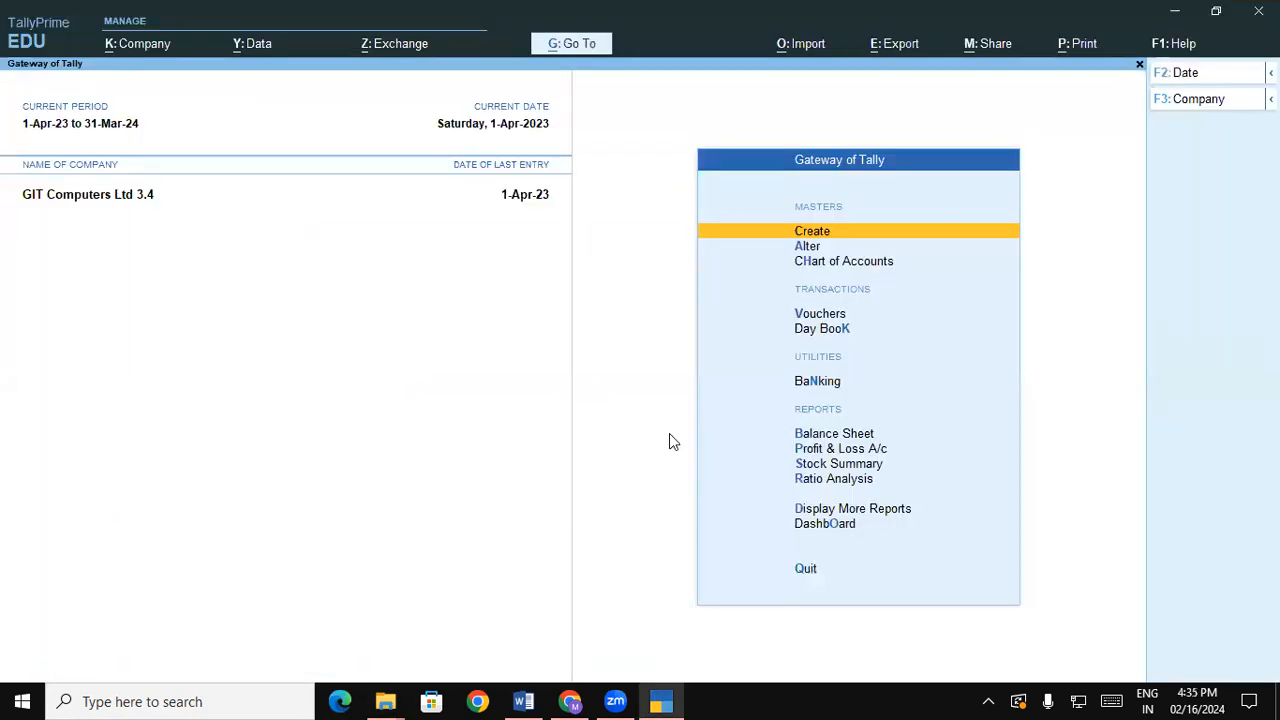
Open the Statistics report for GIT Computers Ltd 3.4 from Statements of Accounts
key("Down")
key("Down")
key("Down")
key("Down")
key("Down")
key("Down")
key("Down")
key("Down")
key("Down")
key("Down")
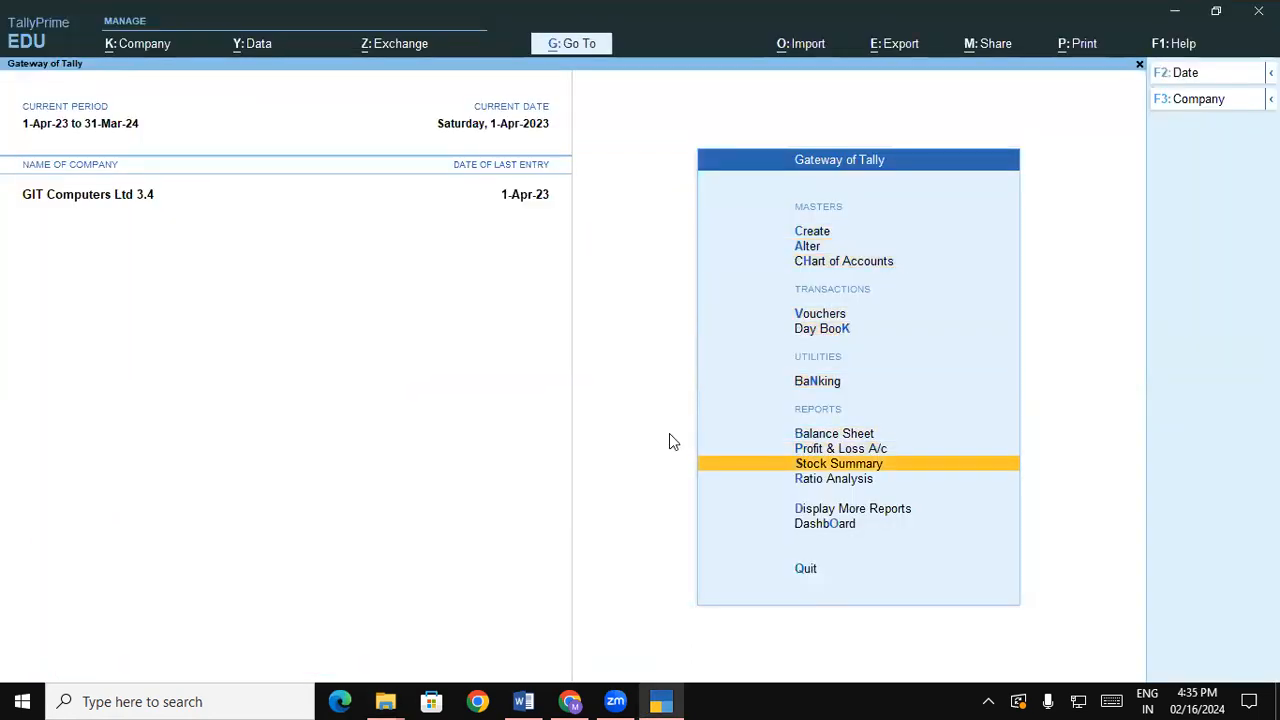
key("Return")
key("Down")
key("Down")
key("Down")
key("Down")
key("Down")
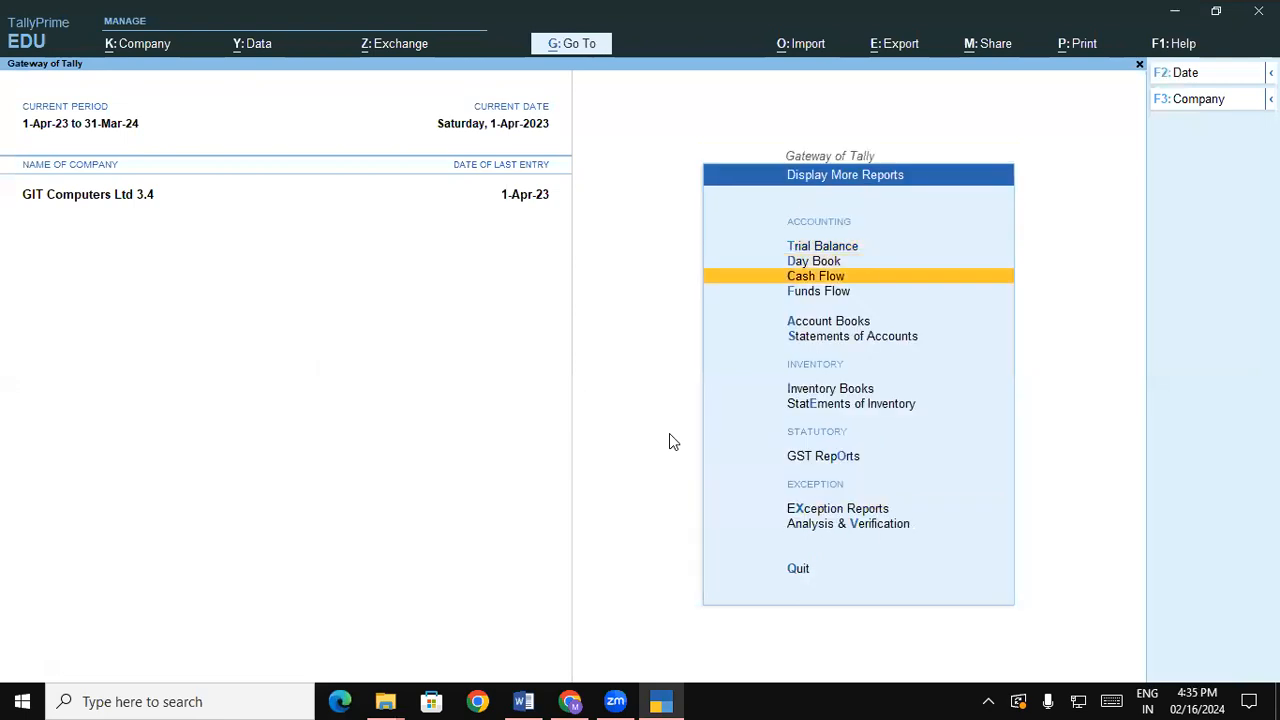
key("Return")
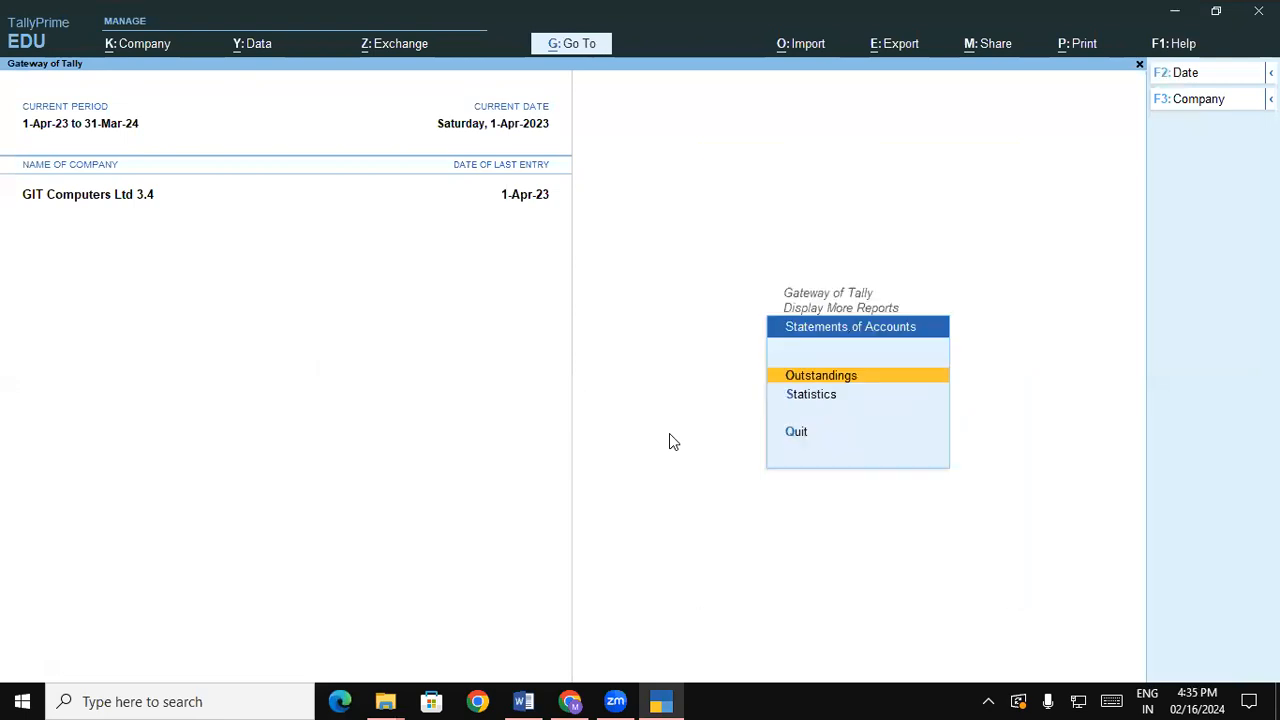
key("Down")
key("Return")
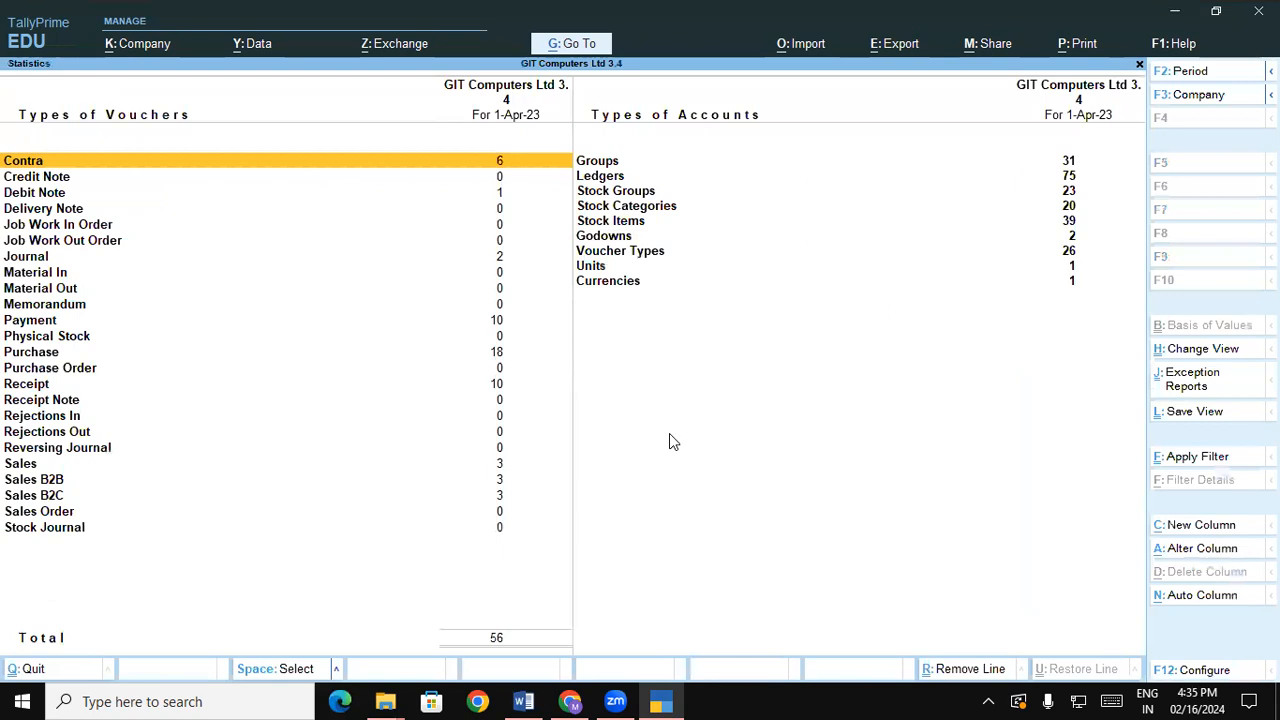
Check the Stock Items count in the Statistics report, then leave the report
key("Right")
key("Down")
key("Down")
key("Down")
key("Down")
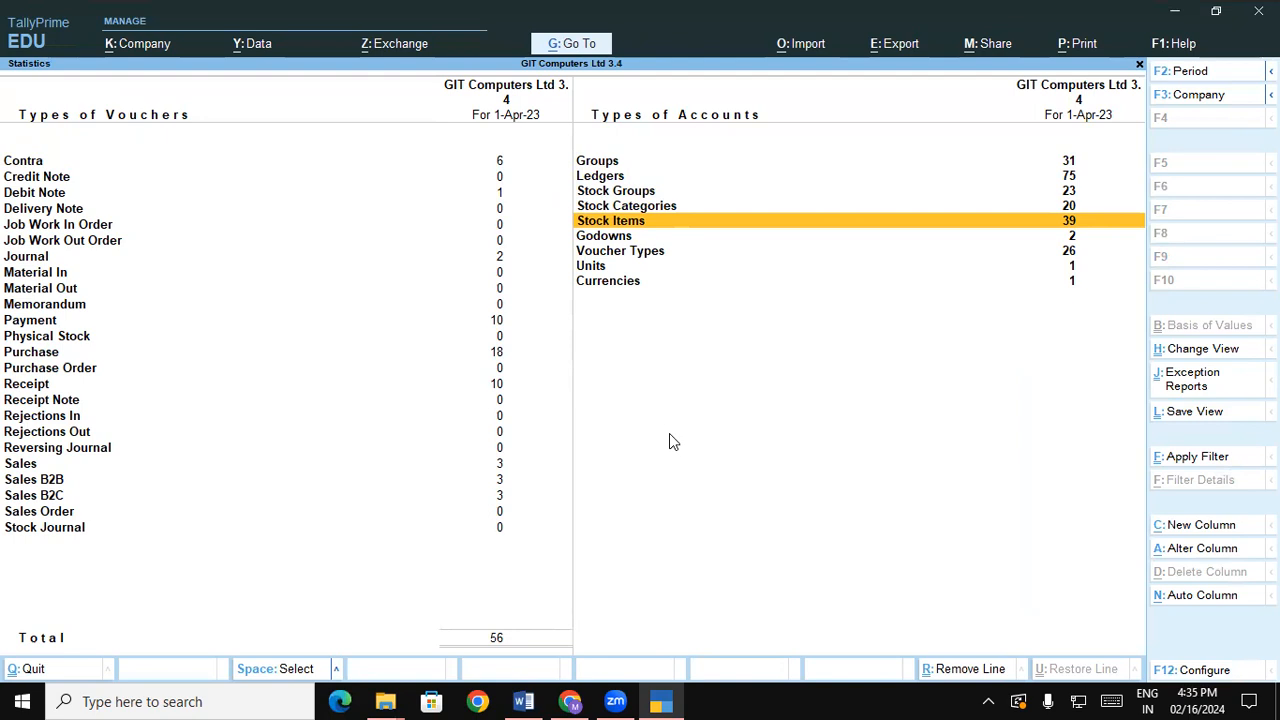
key("Escape")
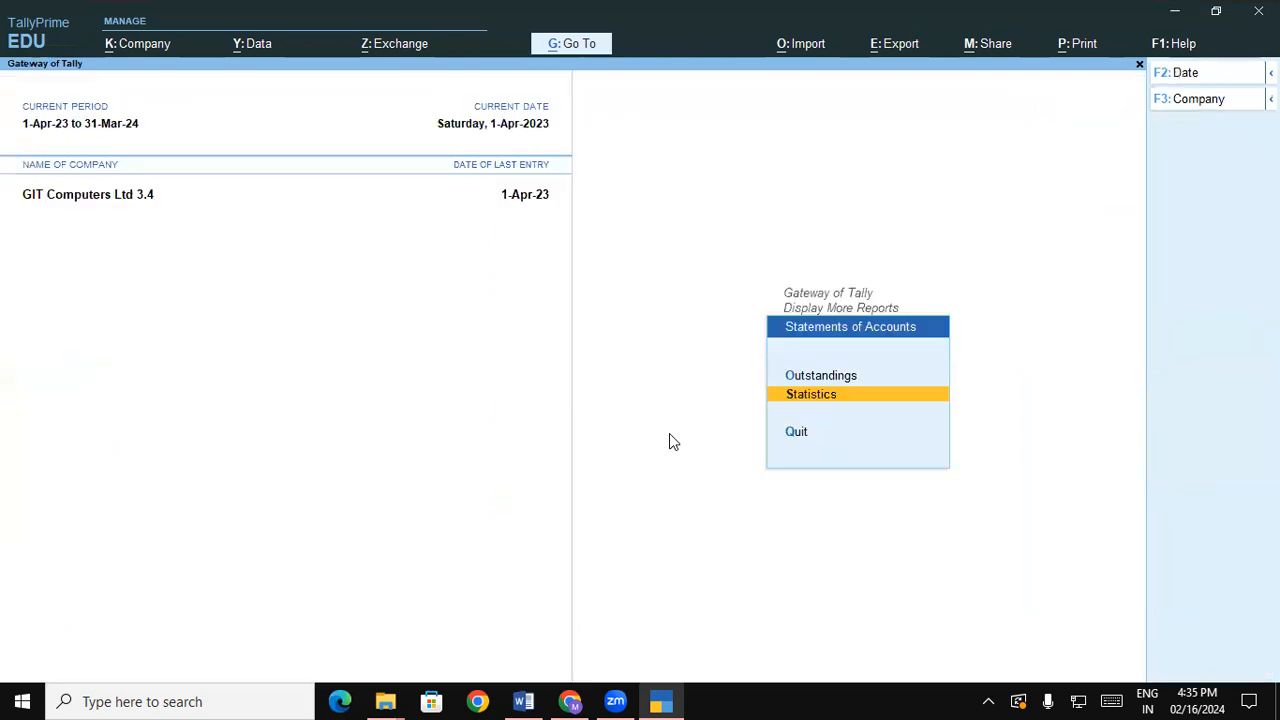
key("Escape")
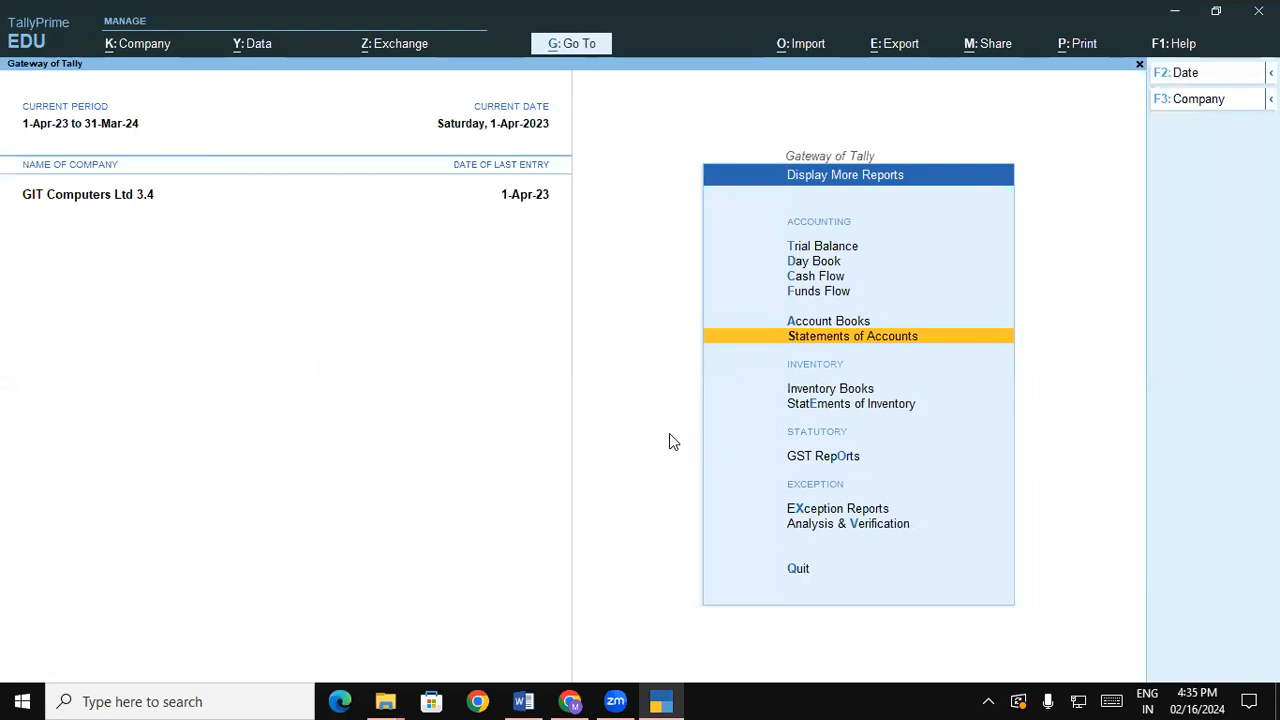
Shut GIT Computers Ltd 3.4 and open the company 'Gayatri Computer Ltd 4.3
key("ctrl")
key("ctrl+F3")
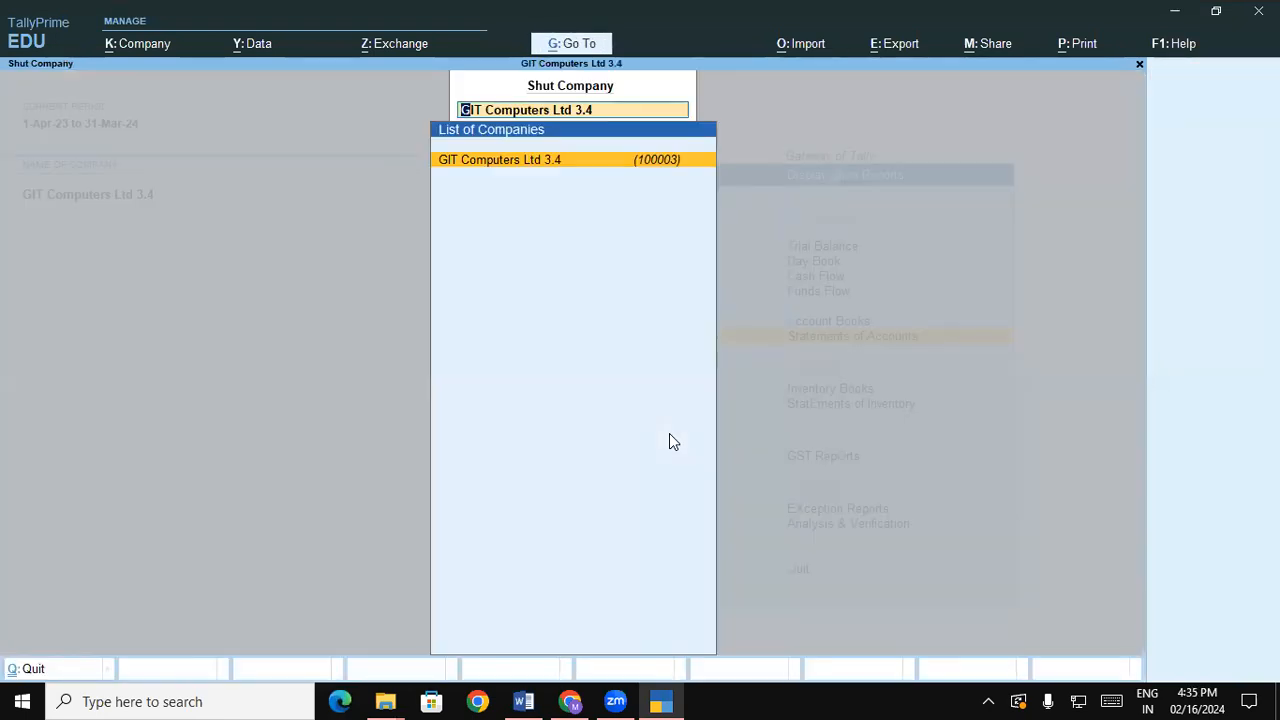
key("Return")
key("Down")
key("Down")
key("Down")
key("Down")
key("Down")
key("Down")
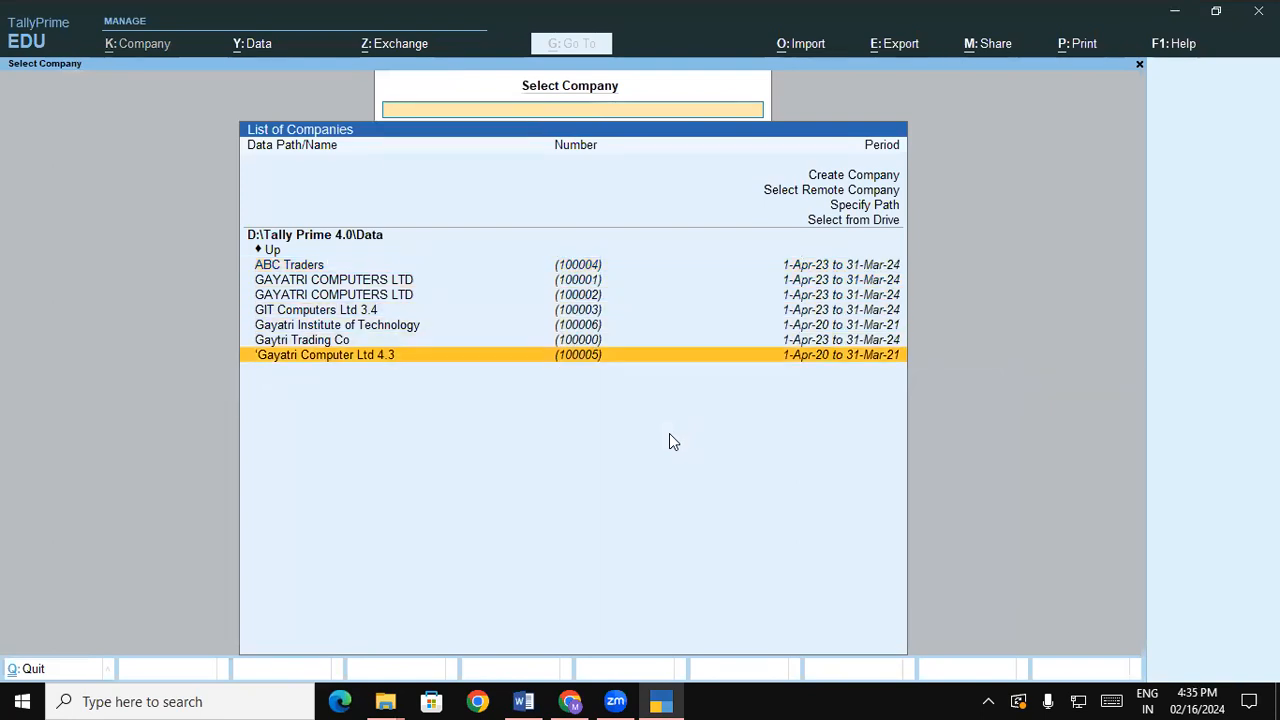
key("Return")
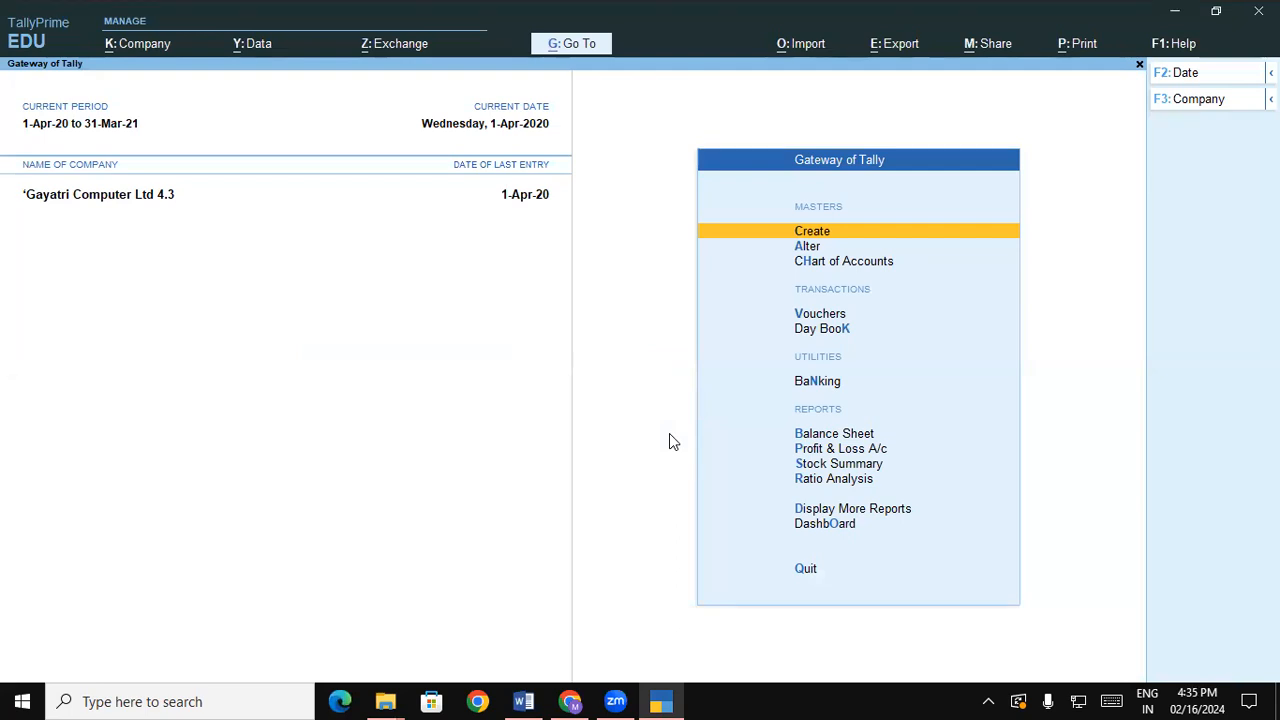
Open the Statistics report of 'Gayatri Computer Ltd 4.3 and check its Stock Items count
key("d")
key("Down")
key("Down")
key("Down")
key("Down")
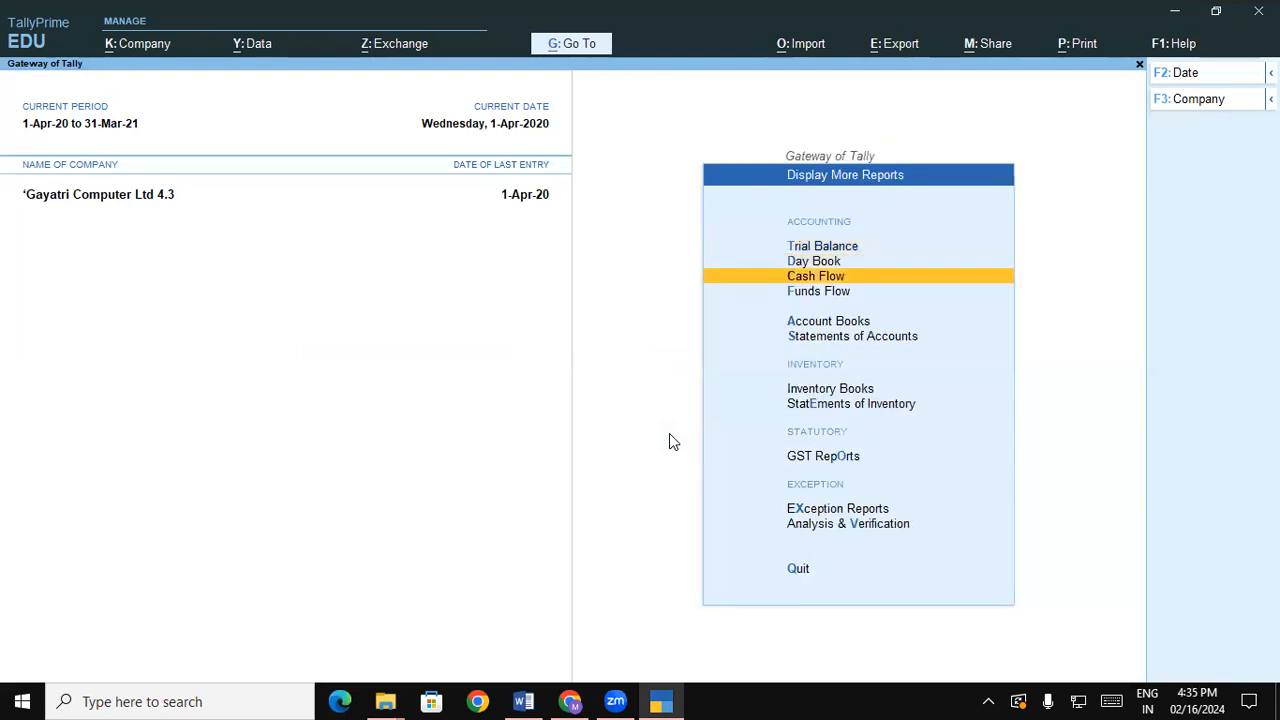
key("Down")
key("Return")
key("Down")
key("Return")
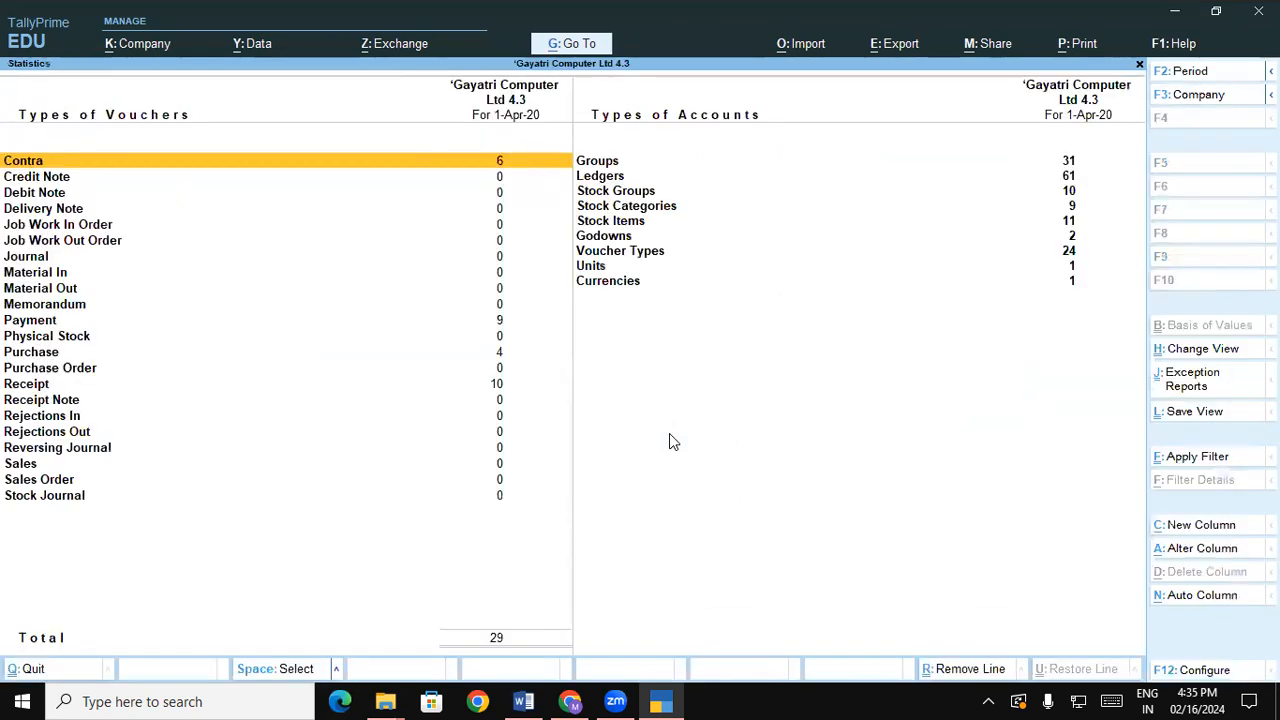
left_click(614, 224)
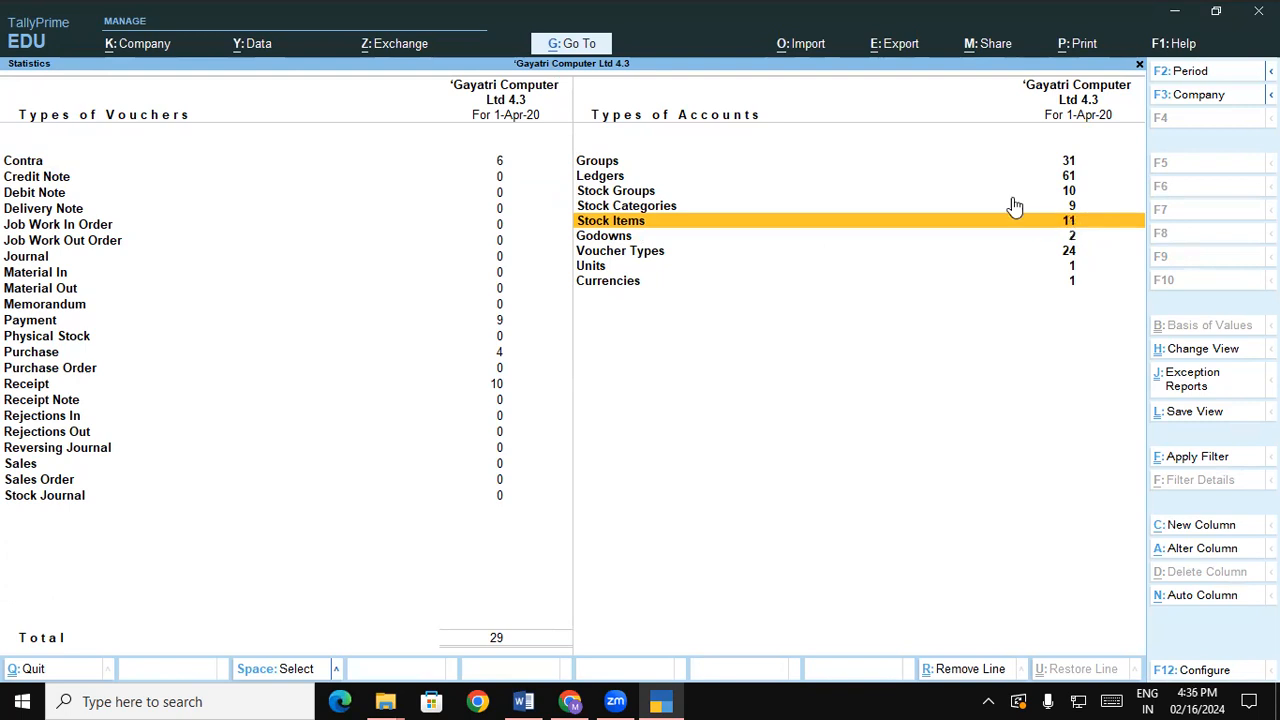
Set up a masters import in XML (Data Interchange) format with Master.xml from D:\Tally Prime 4.0 as the file
left_click(815, 45)
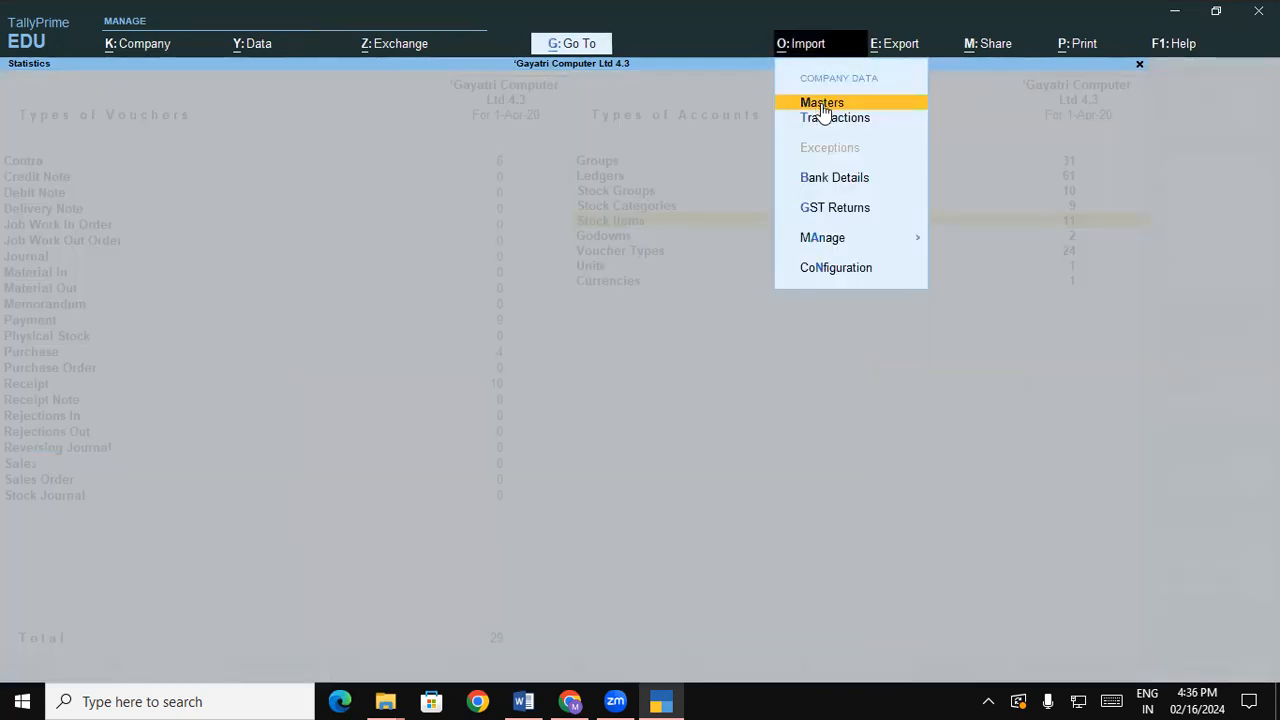
left_click(821, 103)
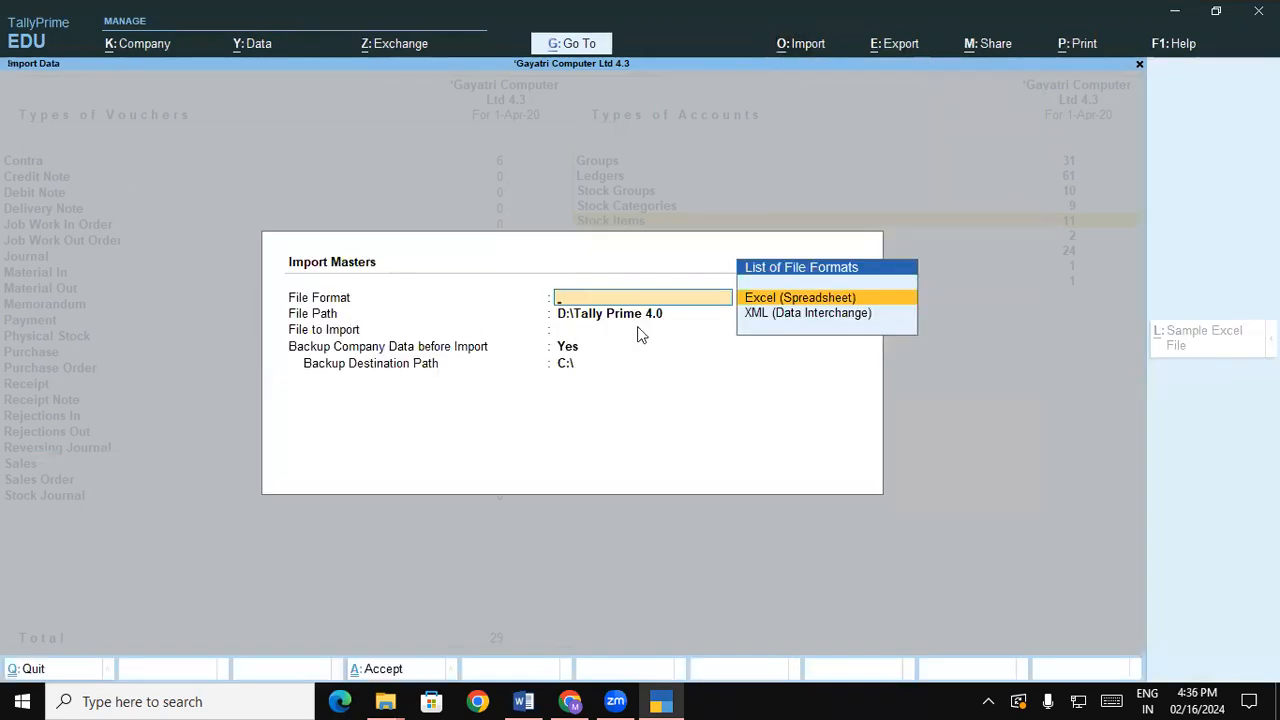
left_click(795, 314)
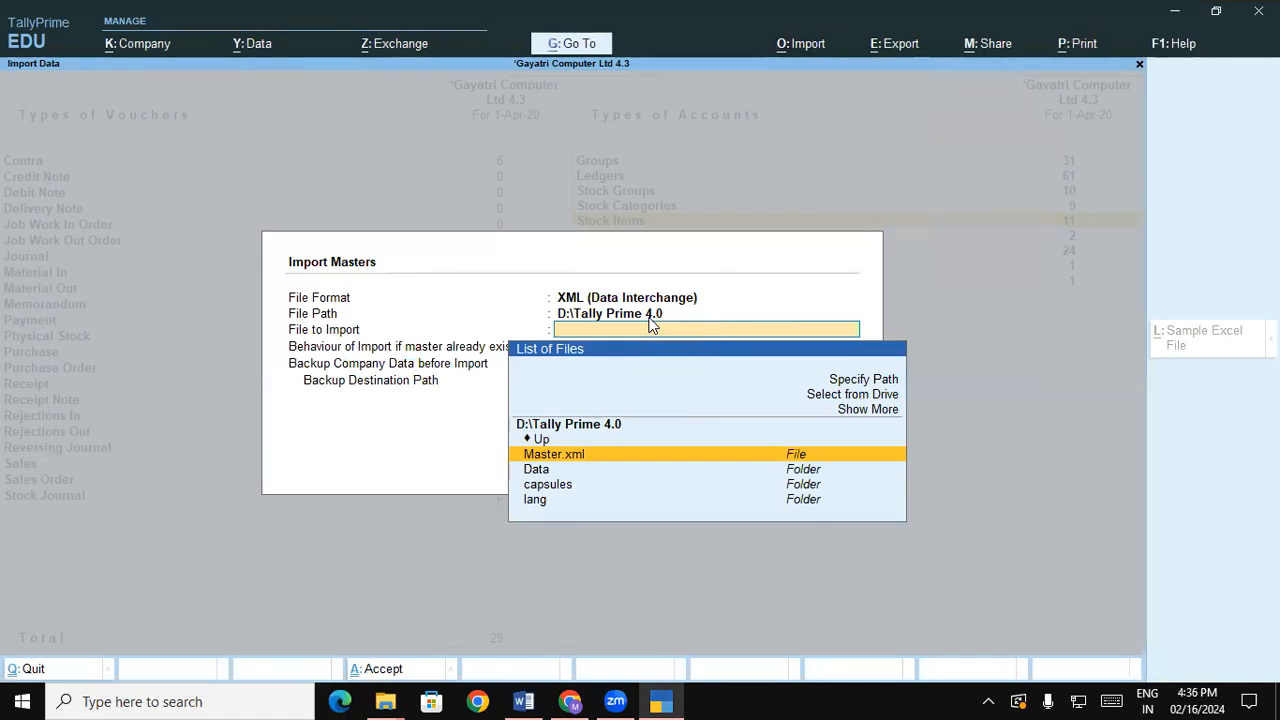
left_click(572, 458)
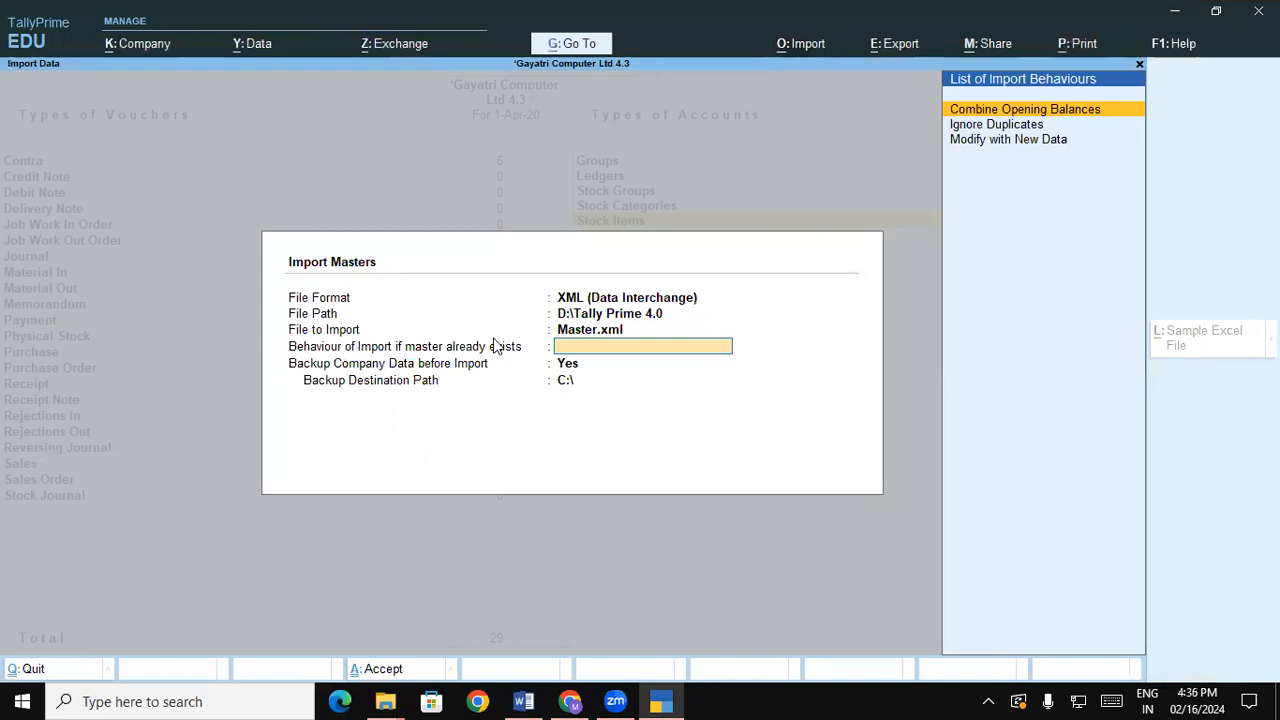
Import the masters with Ignore Duplicates for existing masters and the company data backup set to No
left_click(995, 128)
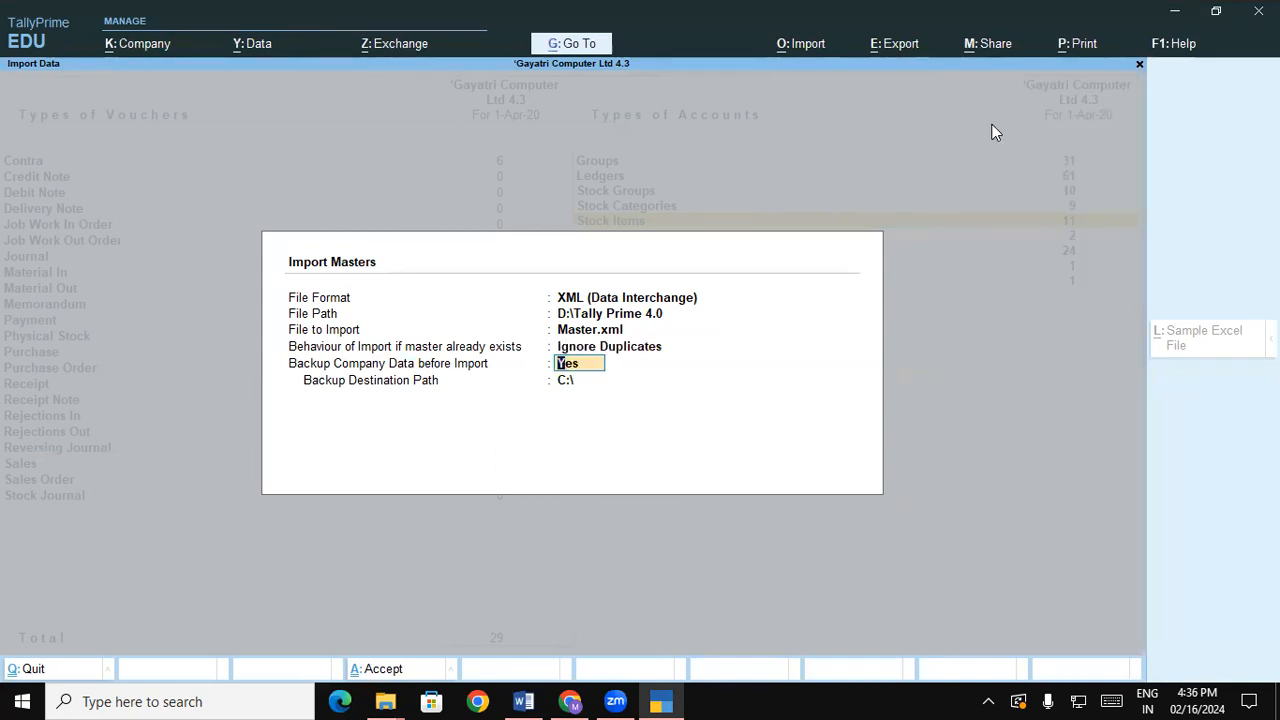
key("n")
key("Return")
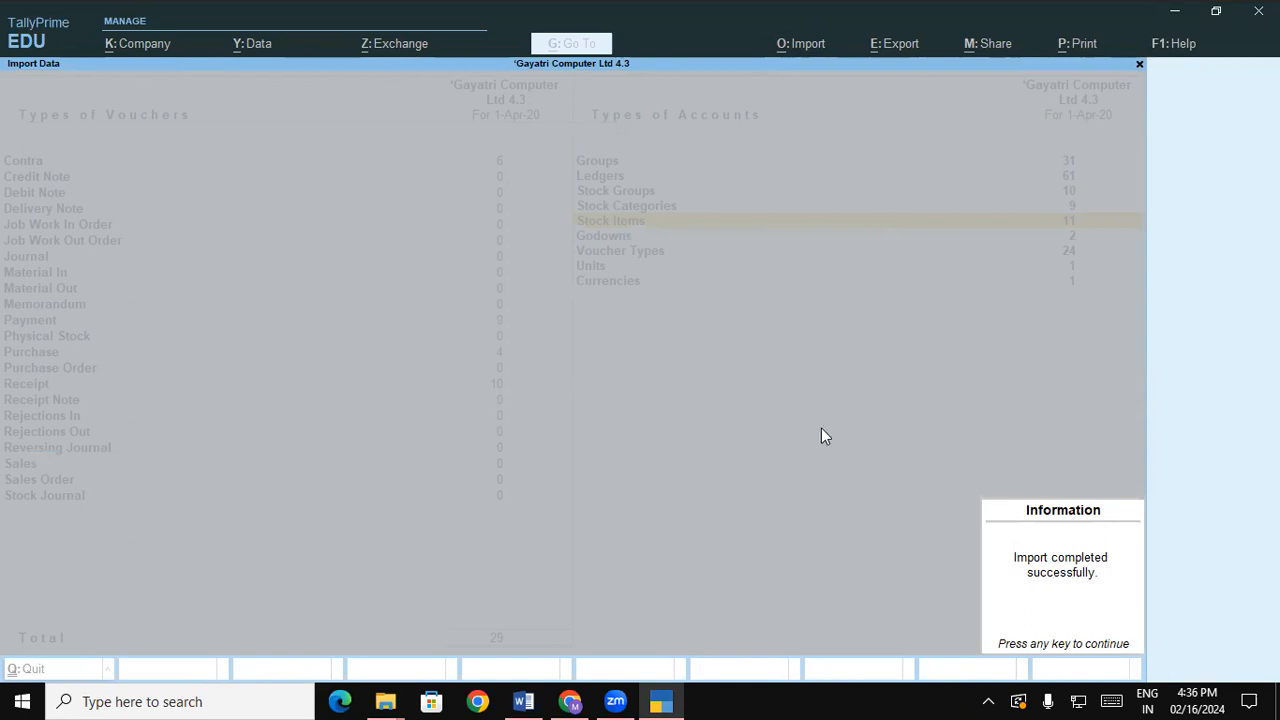
key("Return")
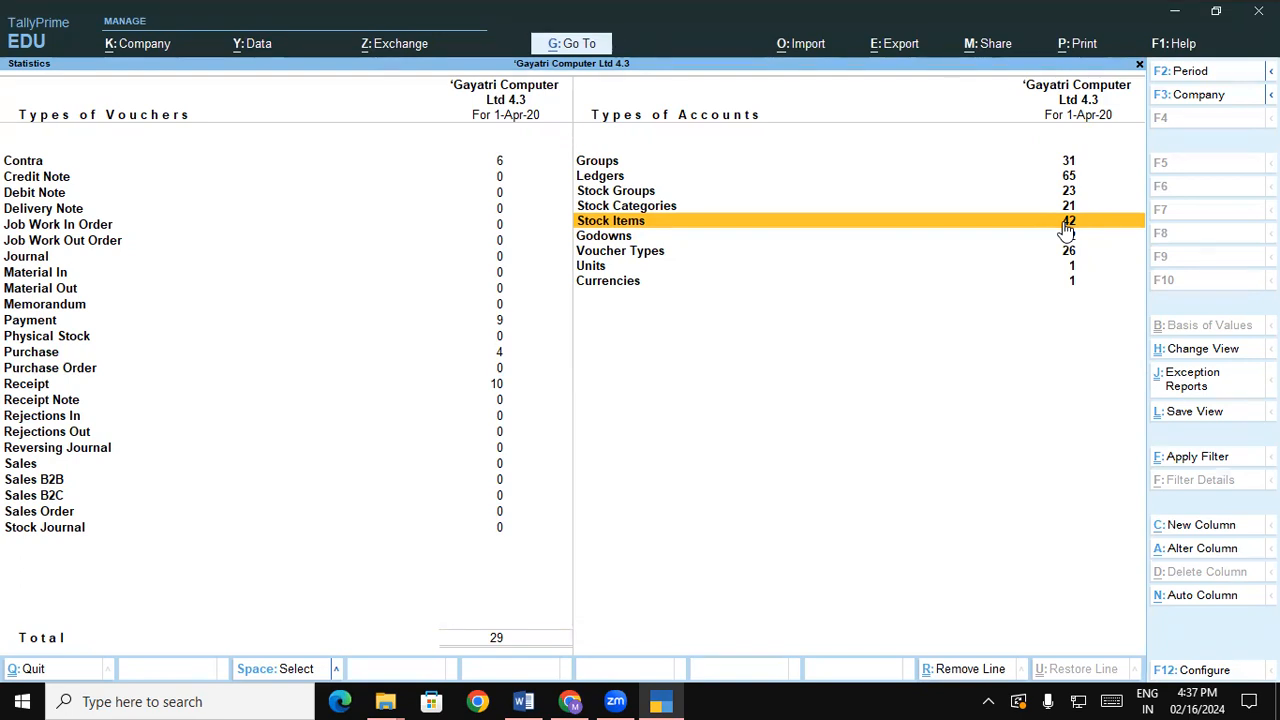
Leave the Statistics report and start a new Purchase voucher
key("Escape")
key("Escape")
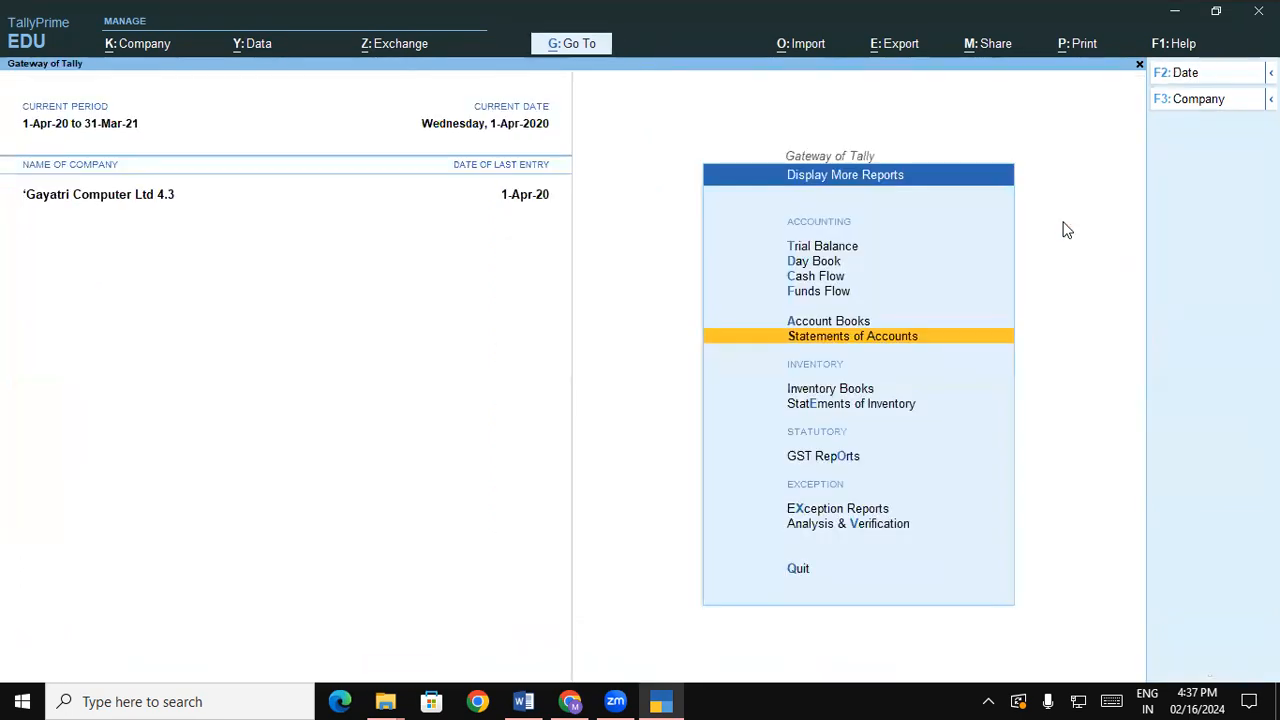
key("Escape")
key("Down")
key("Down")
key("Down")
key("Down")
key("Down")
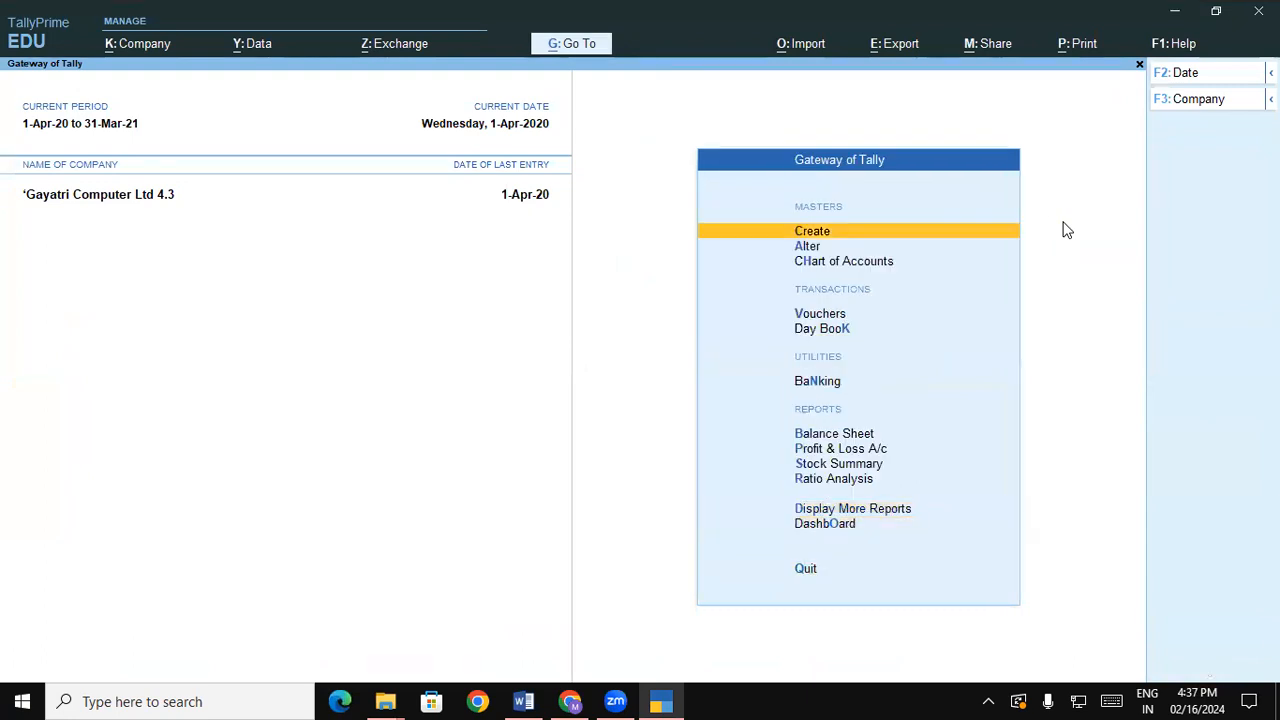
key("Down")
key("Return")
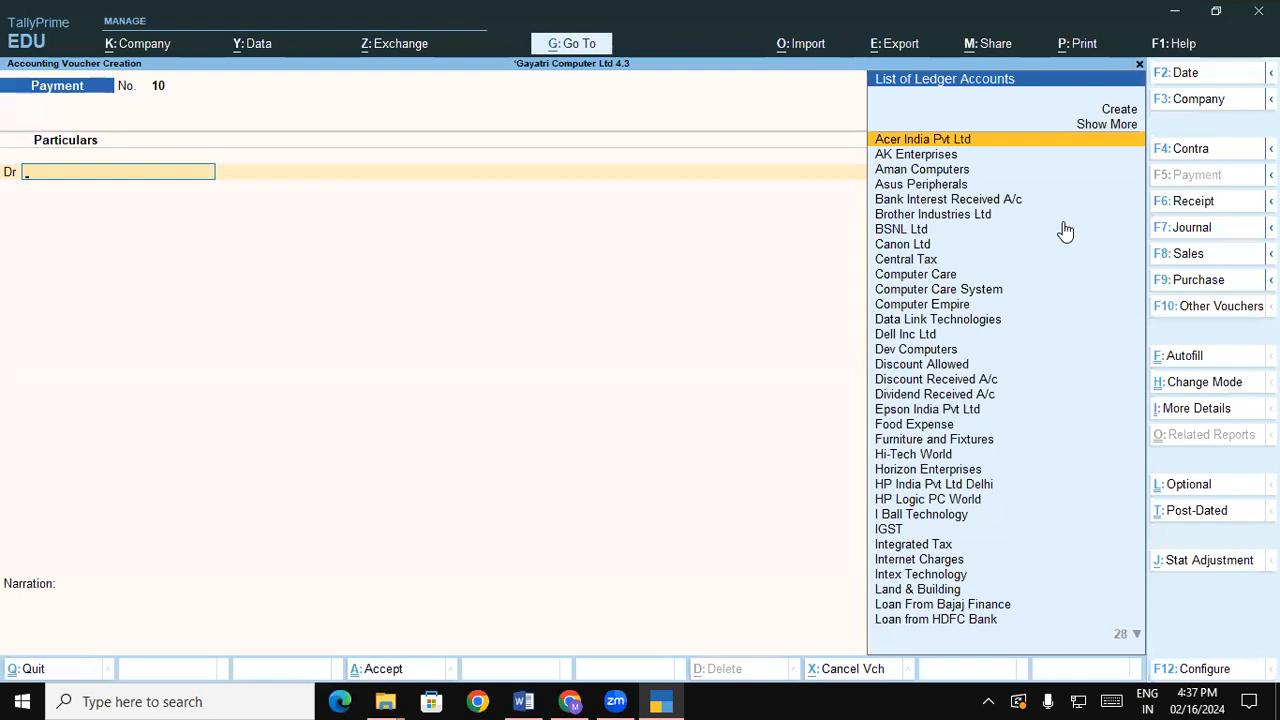
key("F9")
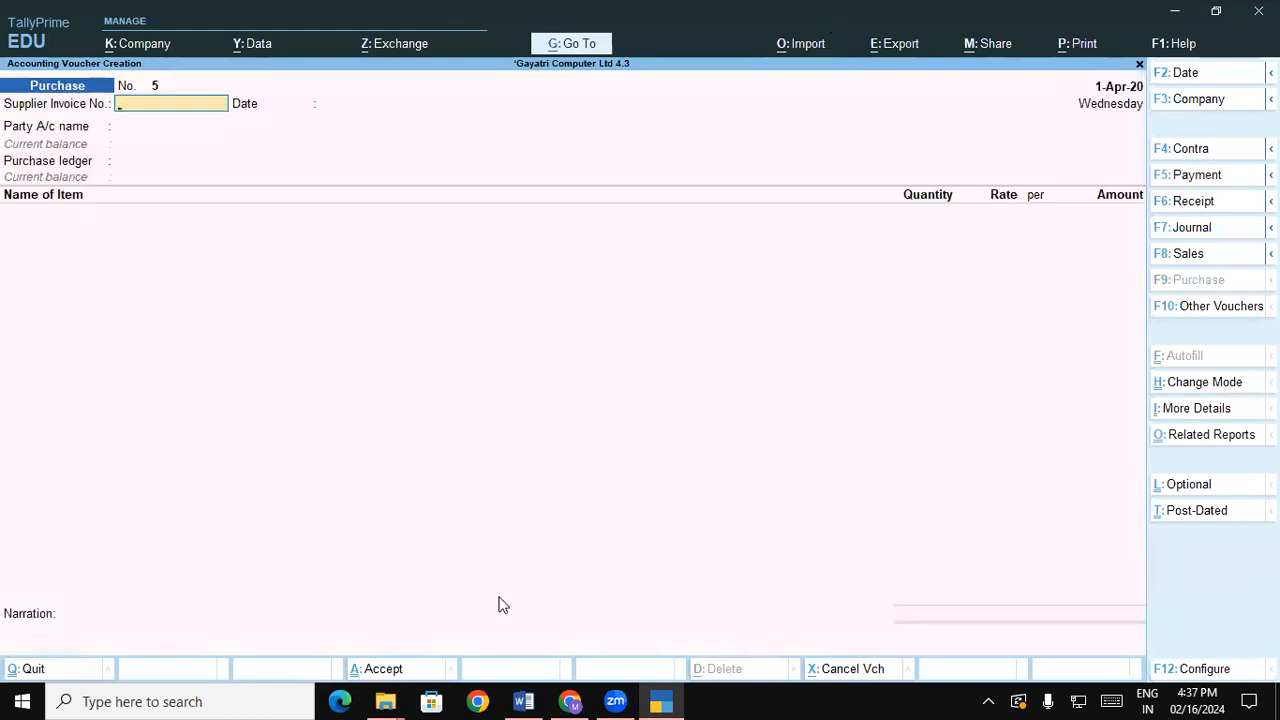
Switch to Word and read the local purchase explanation and assignments 4 and 5 under Purchase Voucher: Additional Assignment
left_click(525, 701)
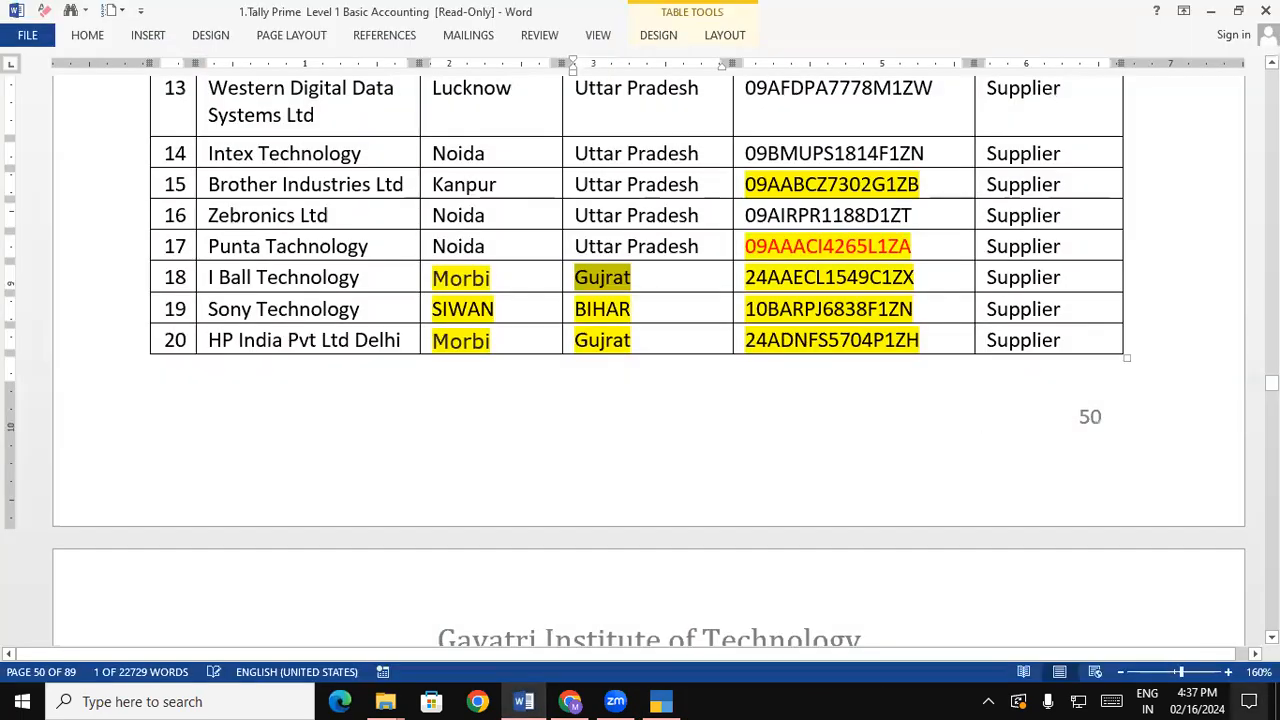
scroll(640, 360, "down", 5)
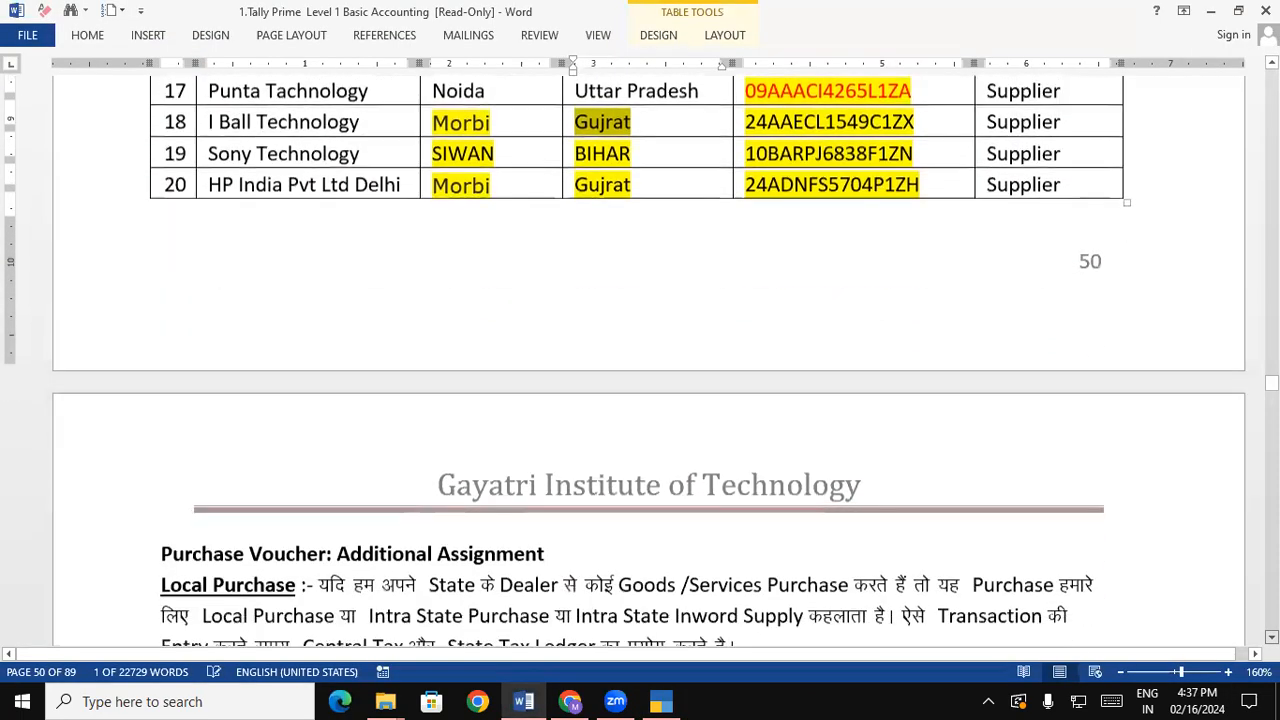
scroll(640, 360, "down", 4)
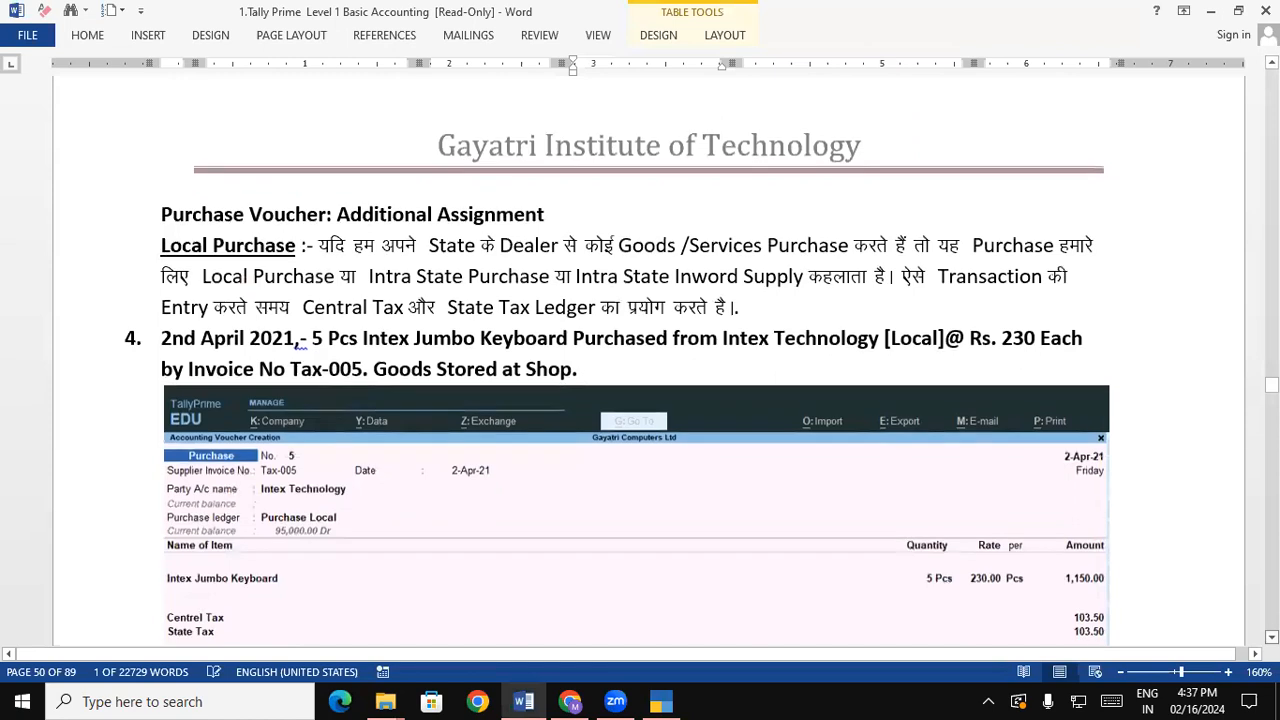
scroll(912, 487, "down", 1)
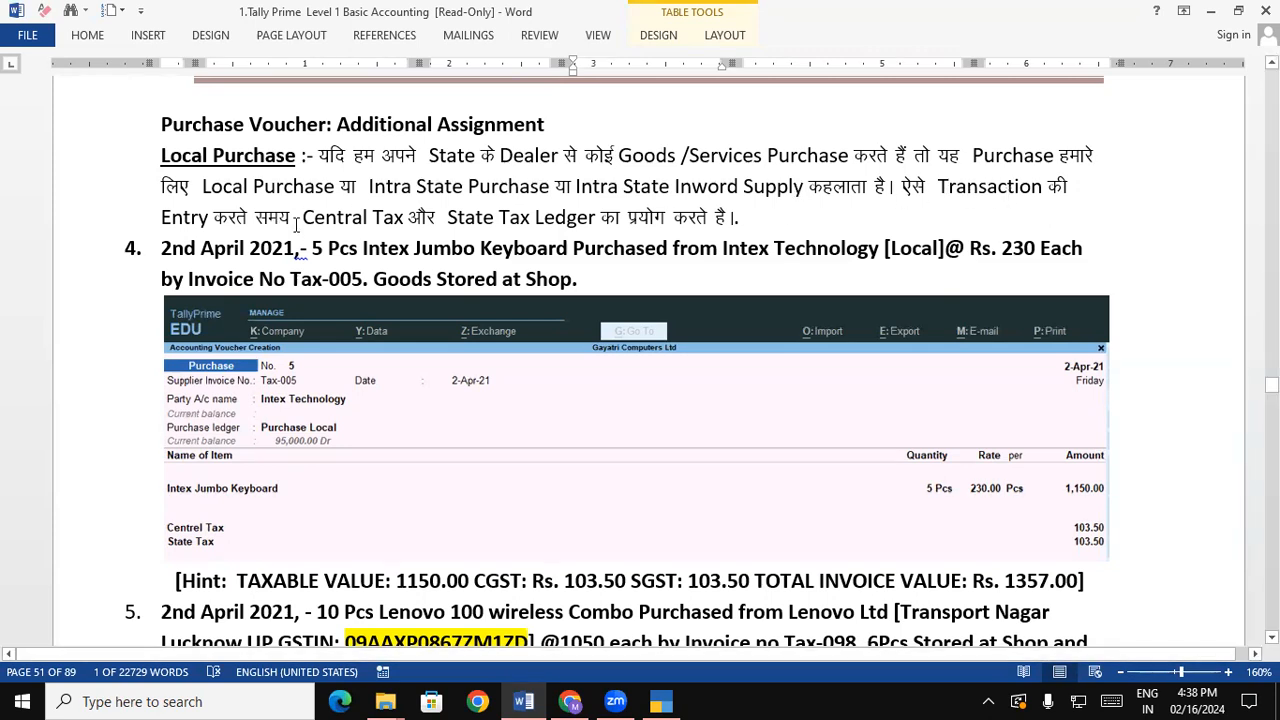
left_click_drag(307, 216, 408, 216)
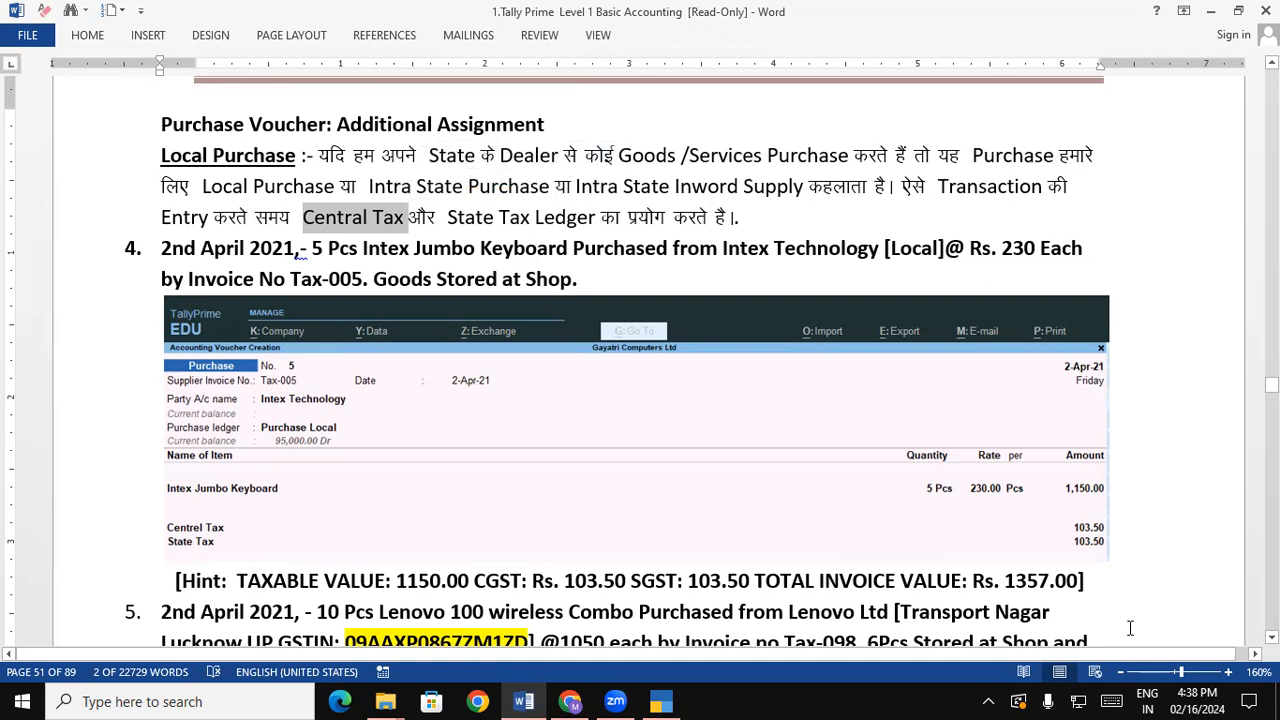
left_click(1272, 637)
left_click(1272, 637)
left_click(1272, 637)
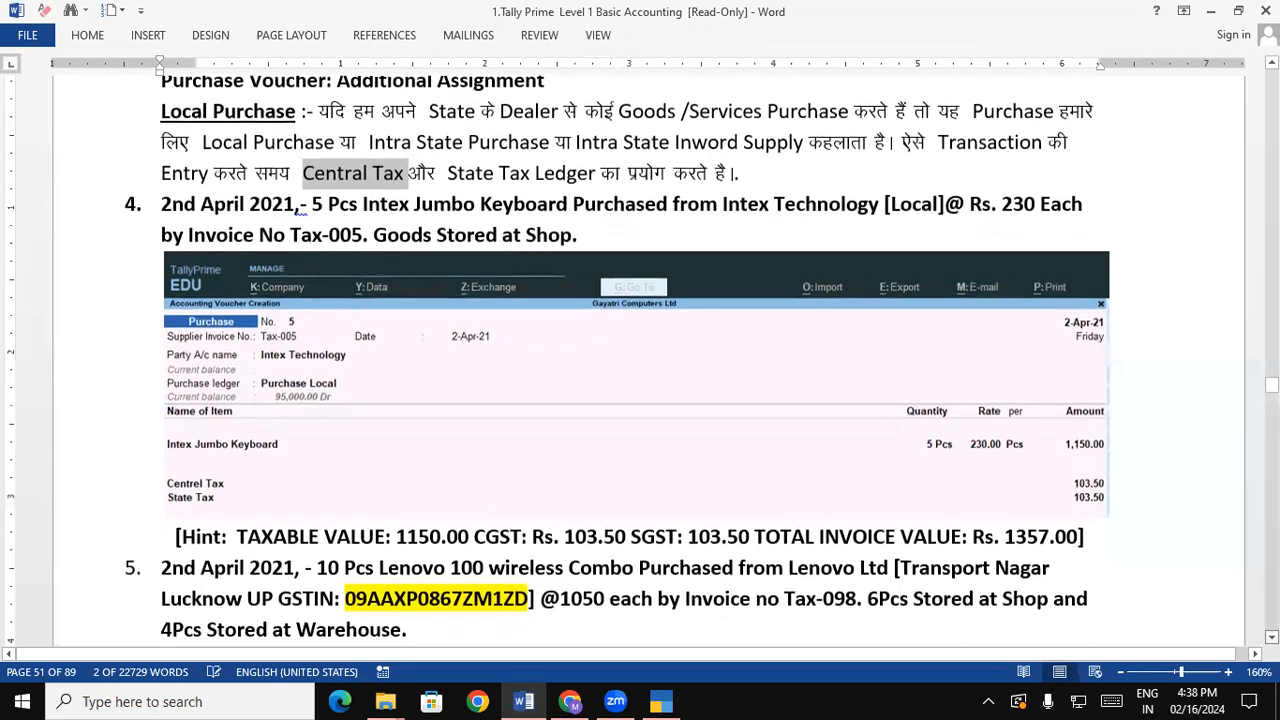
left_click(1272, 637)
left_click(1272, 637)
left_click(1272, 637)
left_click(1272, 637)
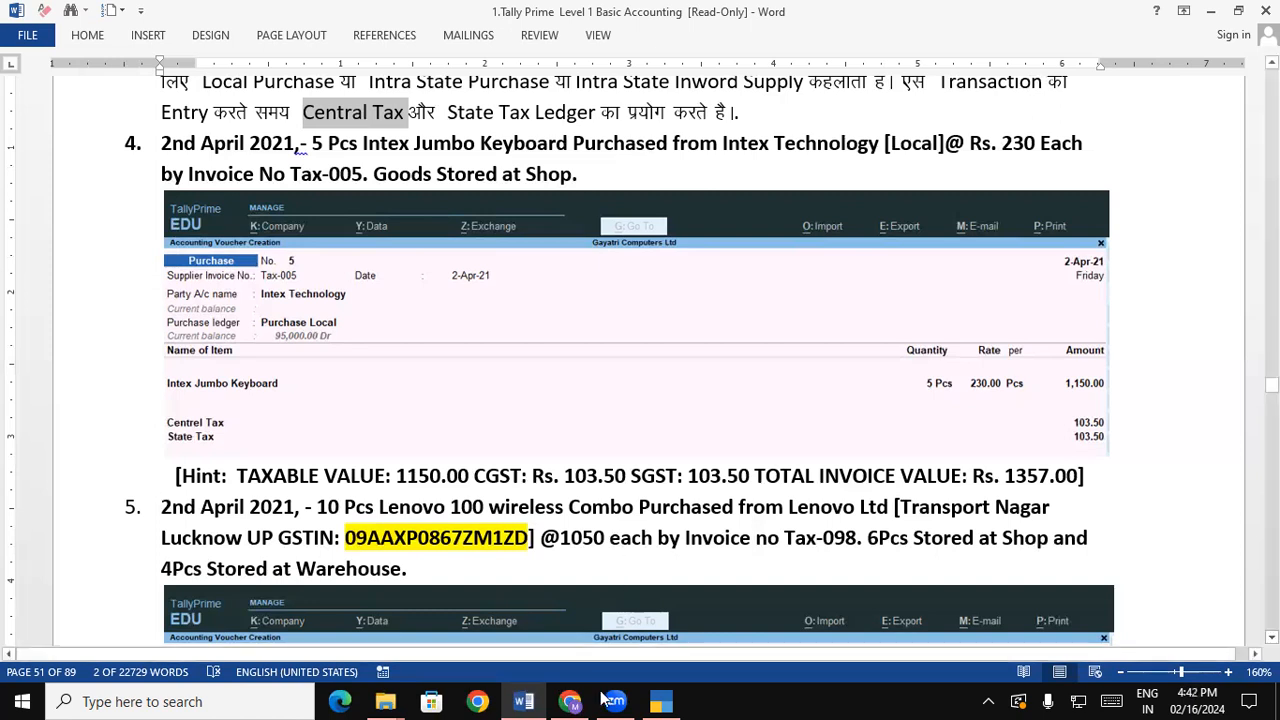
Copy Tax-005 from assignment 4 in the Word document into the Purchase voucher's Supplier Invoice No. in TallyPrime
left_click(674, 699)
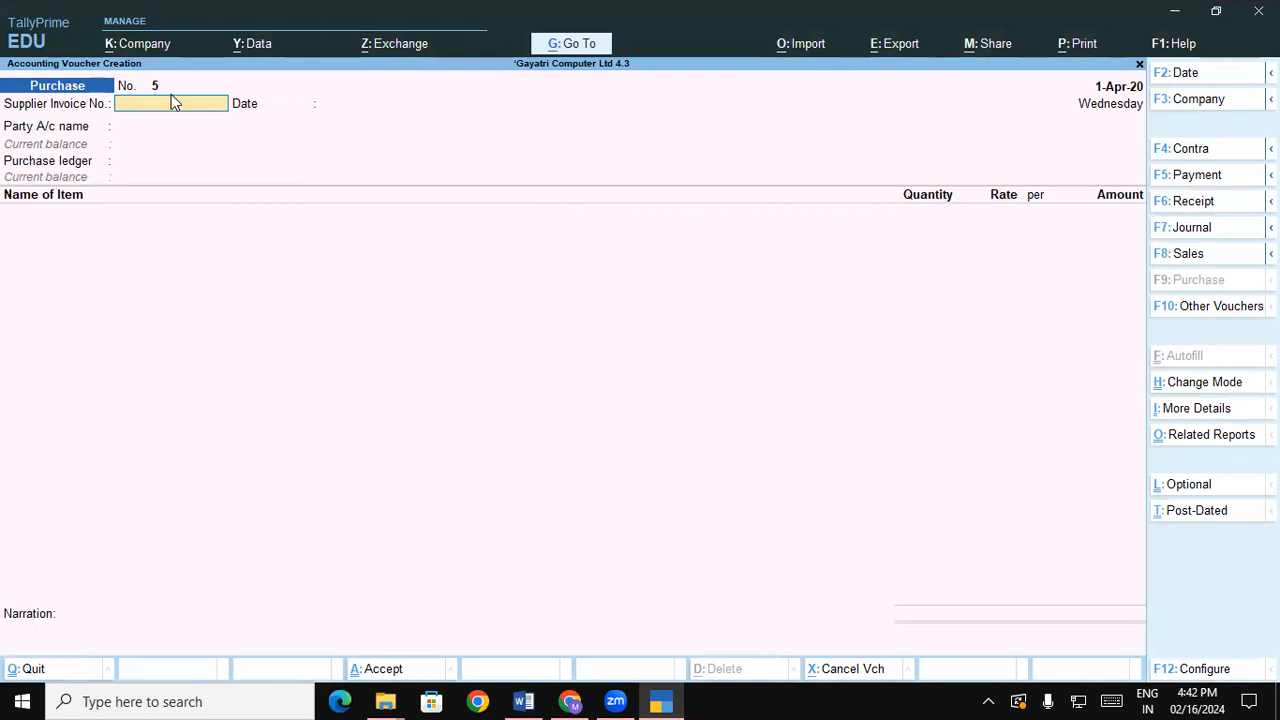
left_click(523, 701)
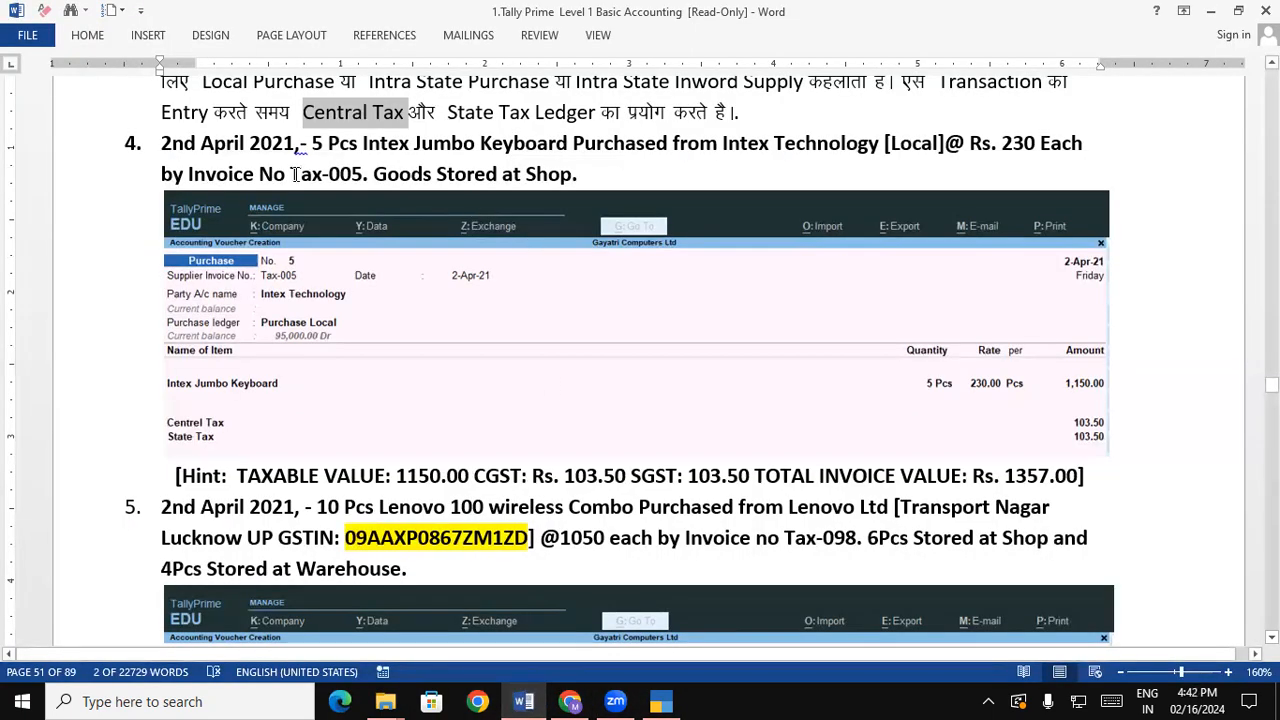
left_click(295, 174)
left_click_drag(295, 174, 356, 180)
key("ctrl+c")
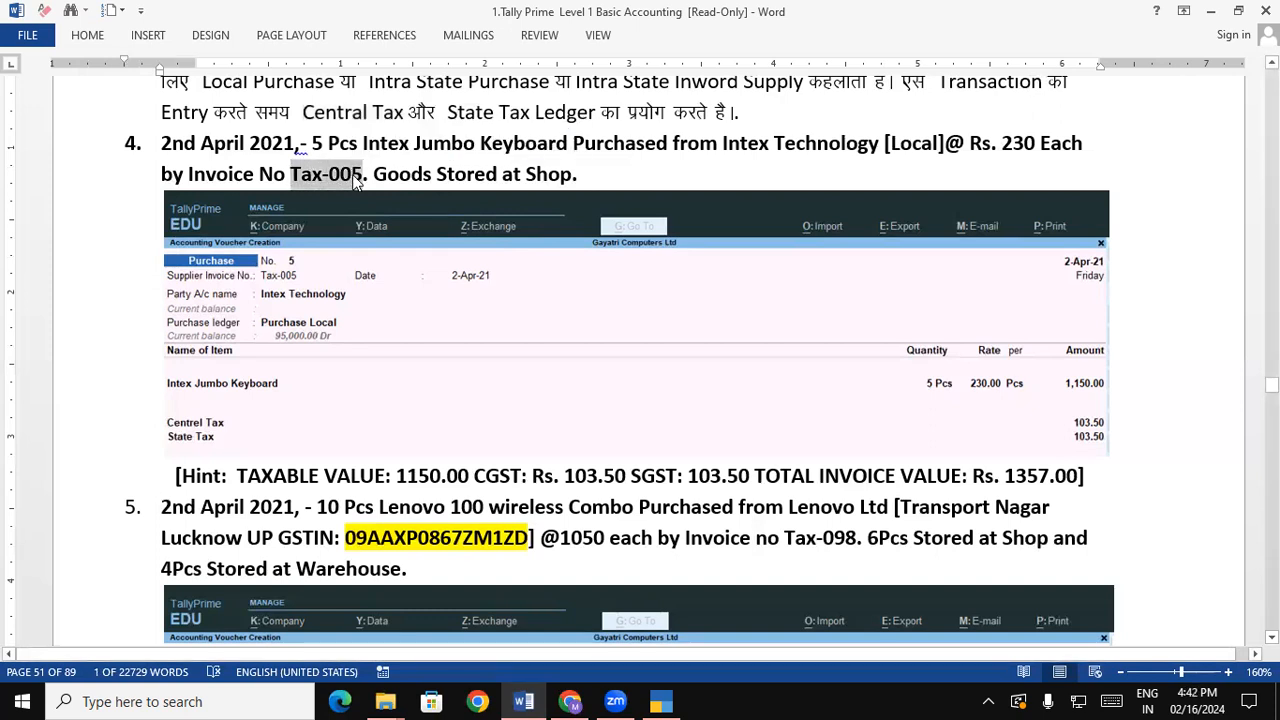
left_click(660, 701)
key("ctrl+v")
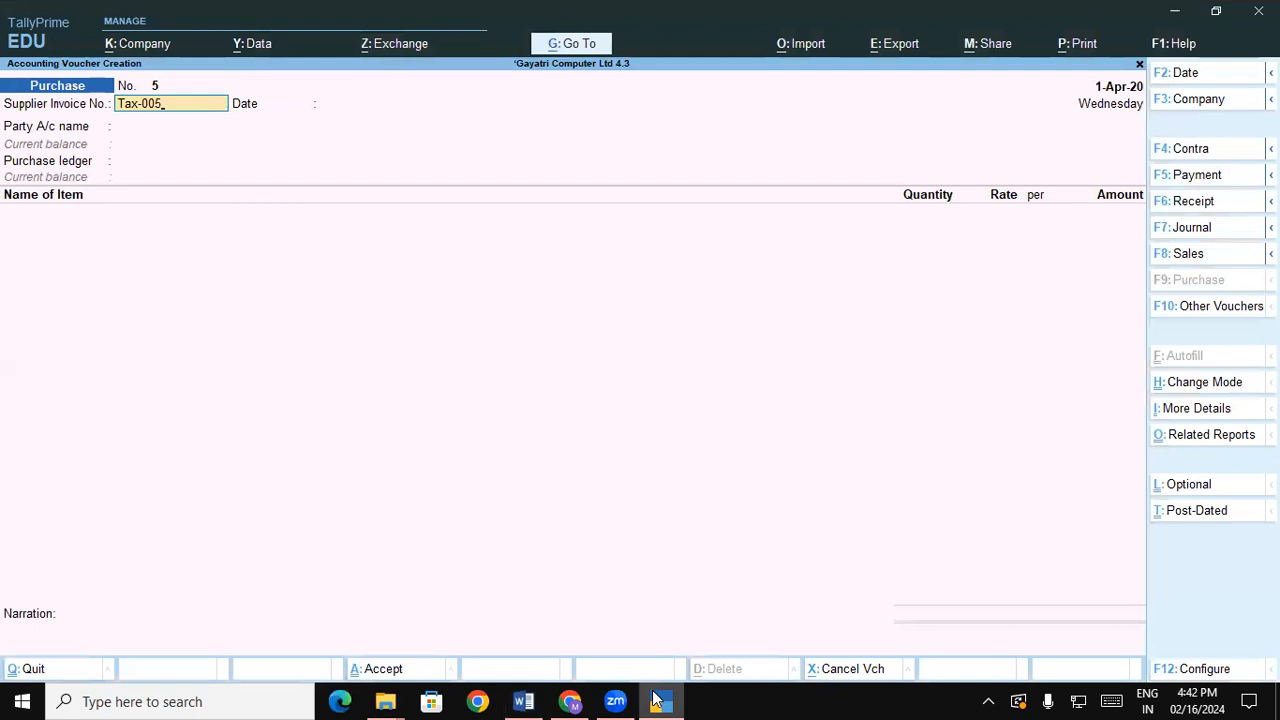
Keep the default supplier invoice date and choose Intex Technology as the party account, checking assignment 4 in Word
key("Return")
key("Return")
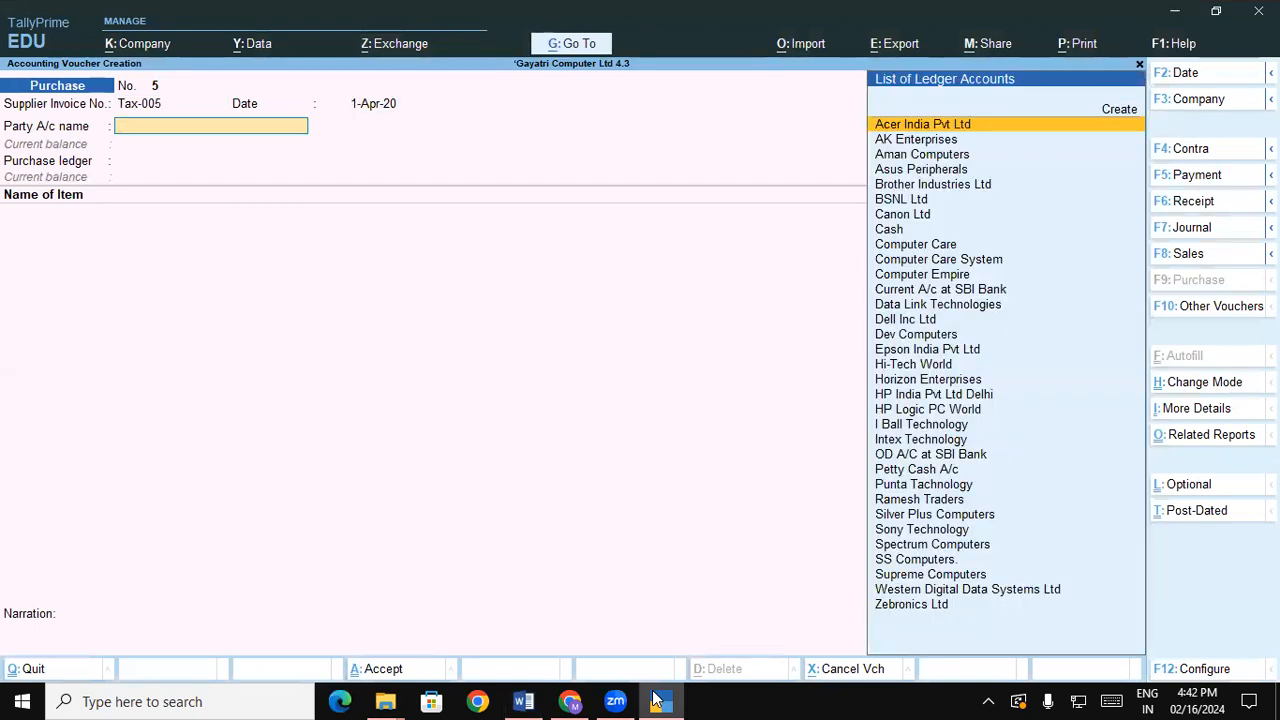
key("alt+Tab")
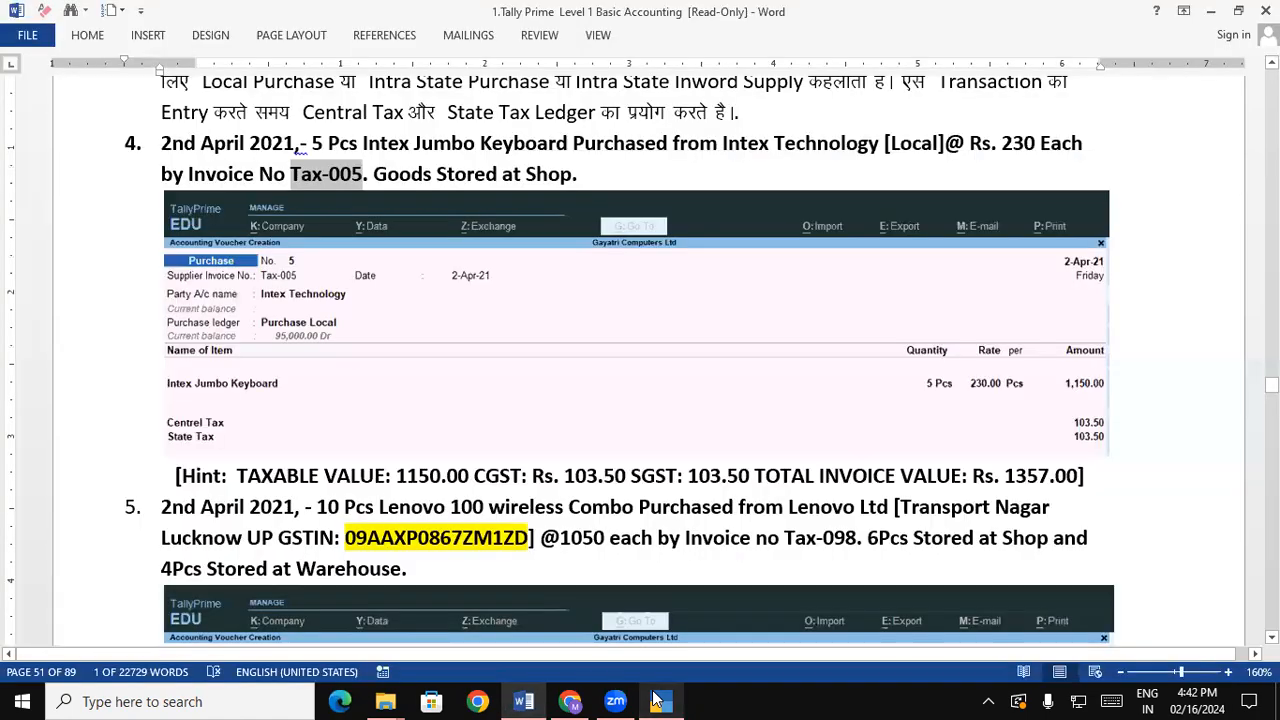
left_click(656, 700)
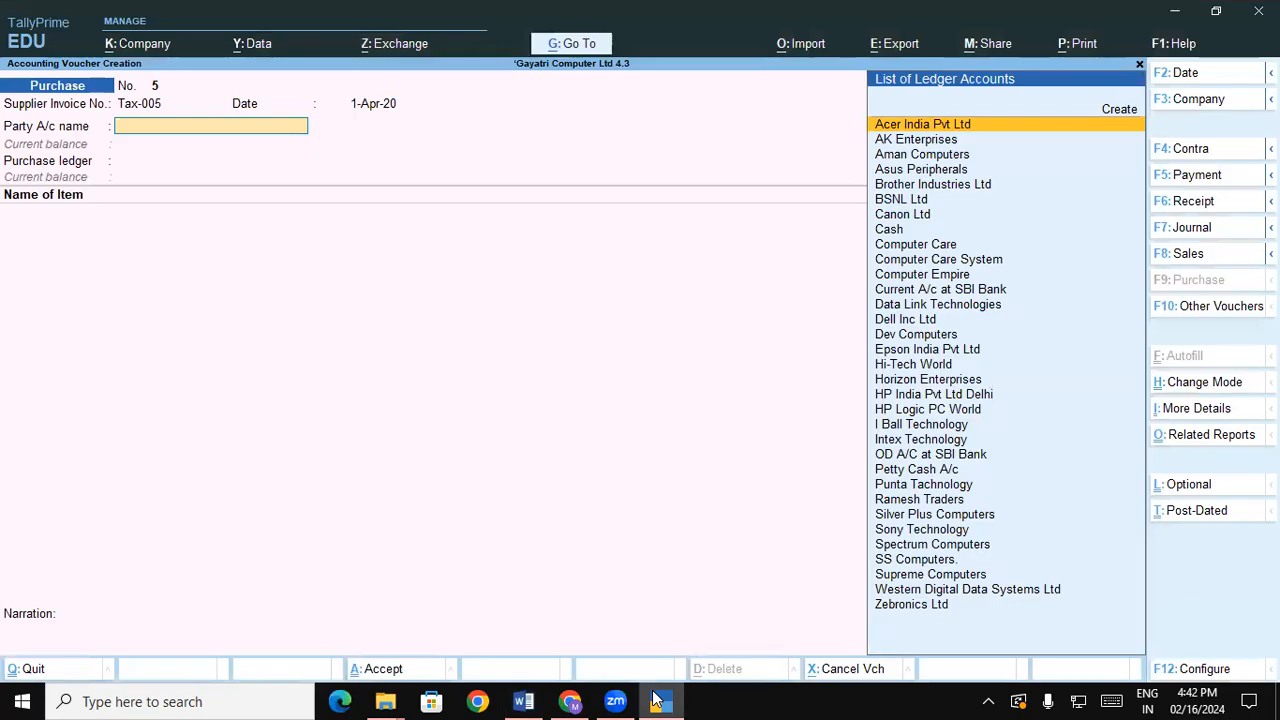
type("Intex Technology")
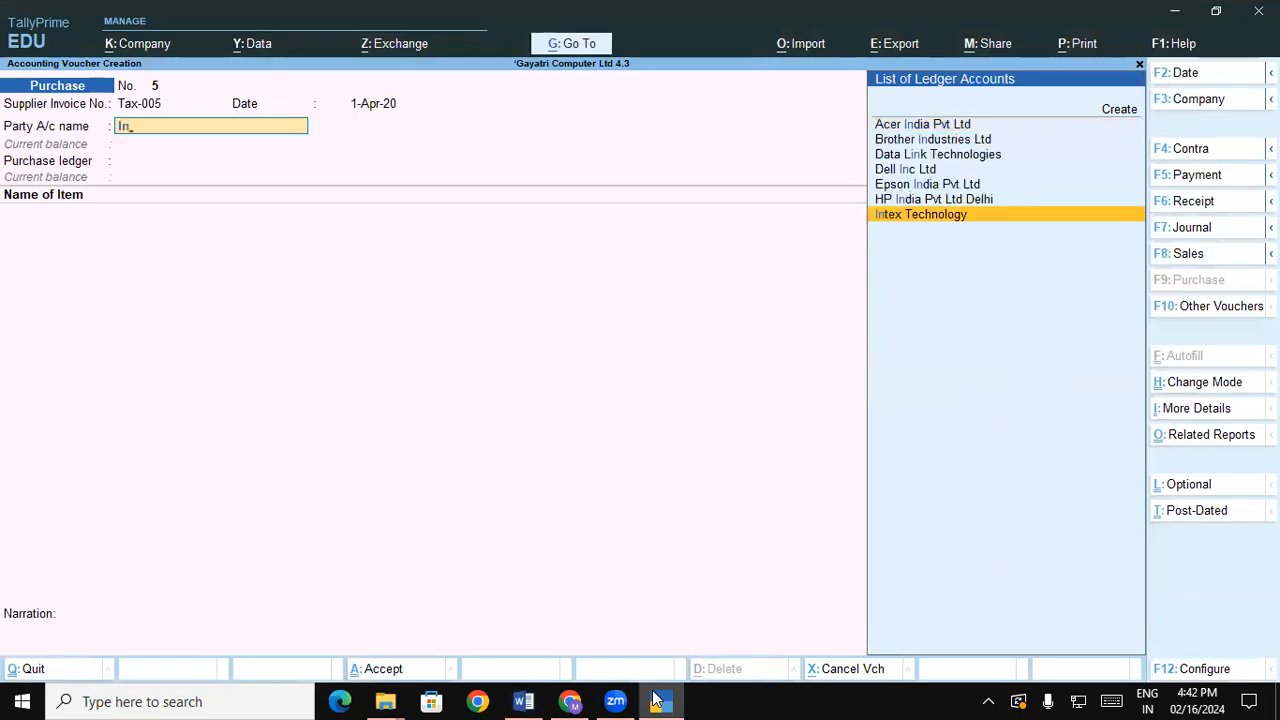
key("Return")
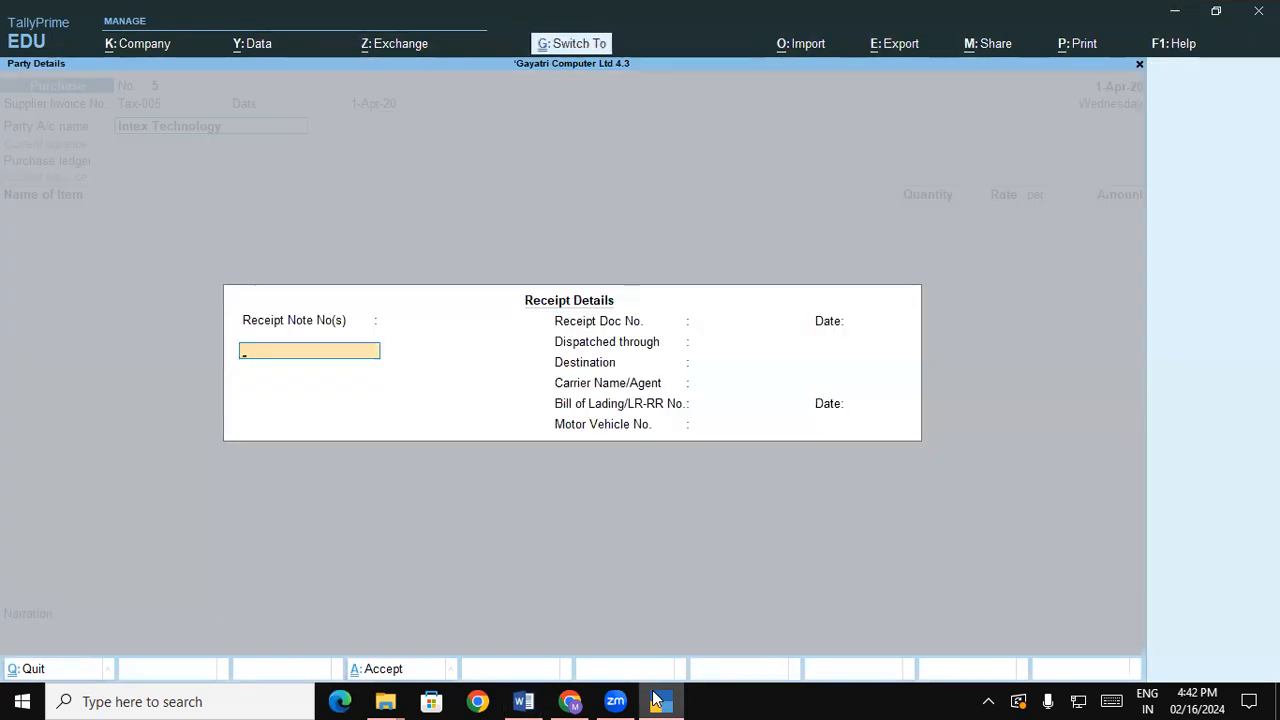
Leave the receipt and party details at their defaults and choose Purchase Local as the purchase ledger
key("Return")
key("Return")
key("Return")
key("Return")
key("Return")
key("Return")
key("Return")
key("Return")
key("Return")
key("Return")
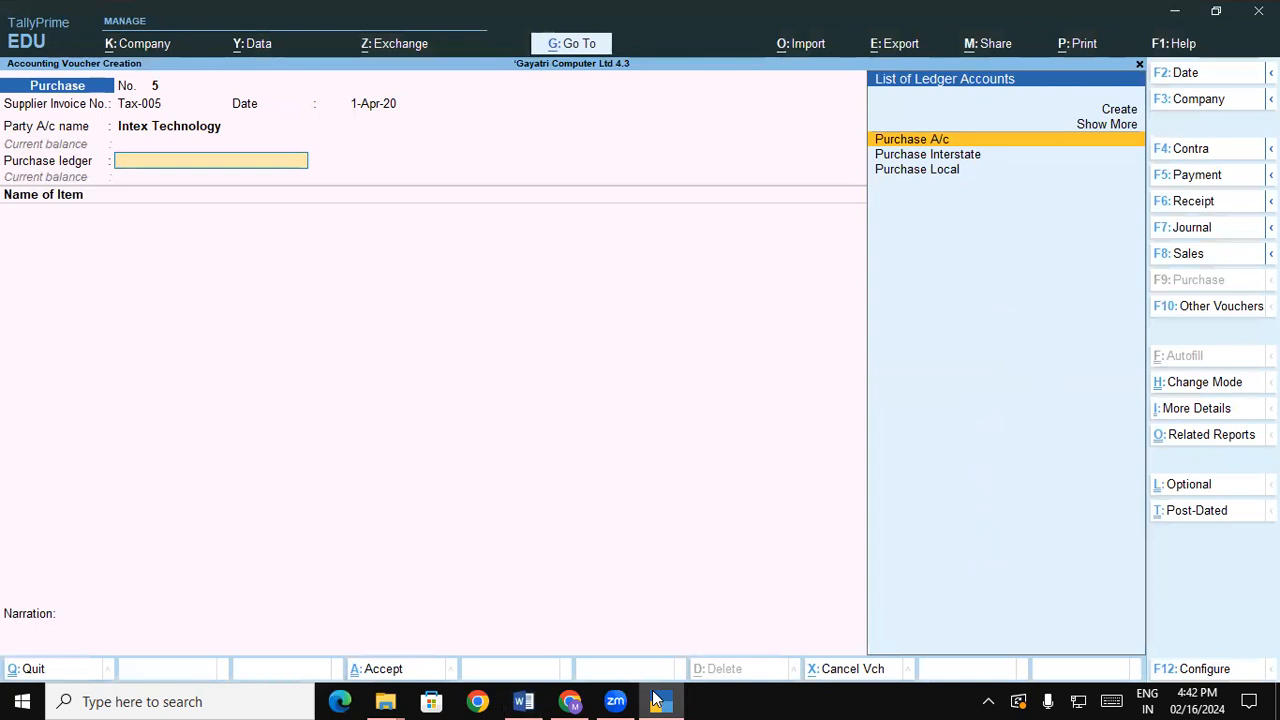
key("Down")
key("Down")
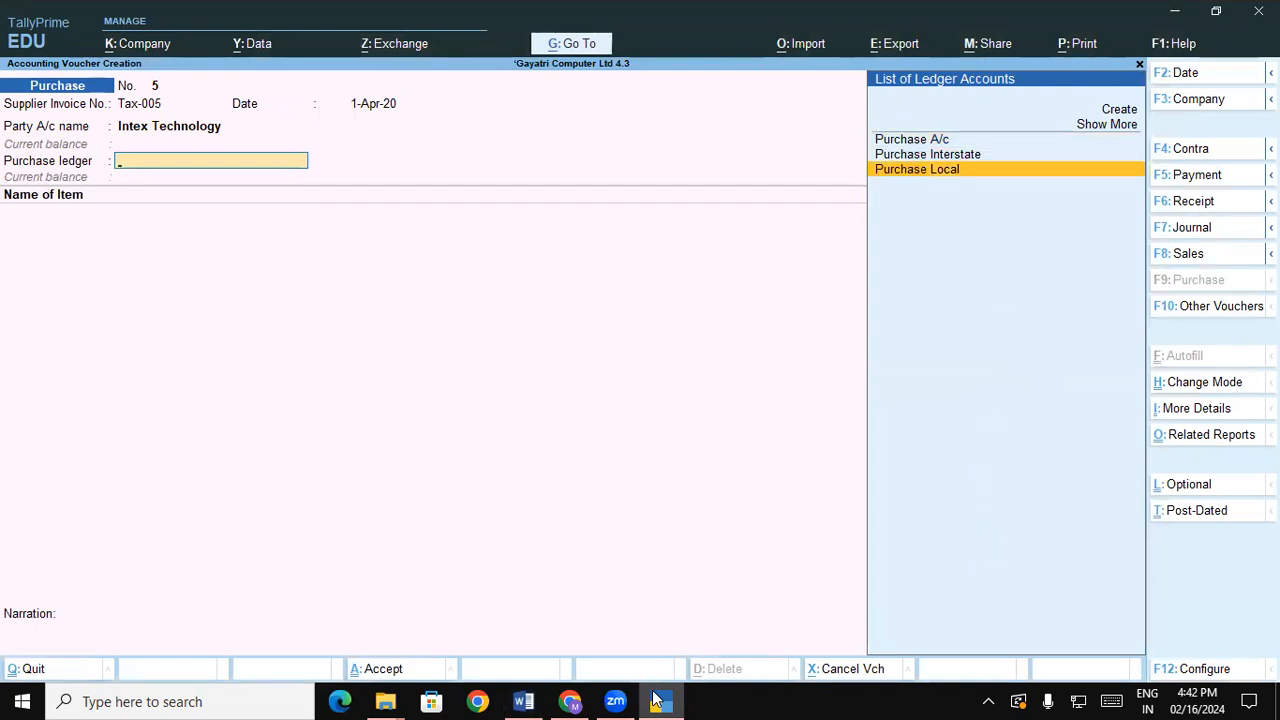
key("Return")
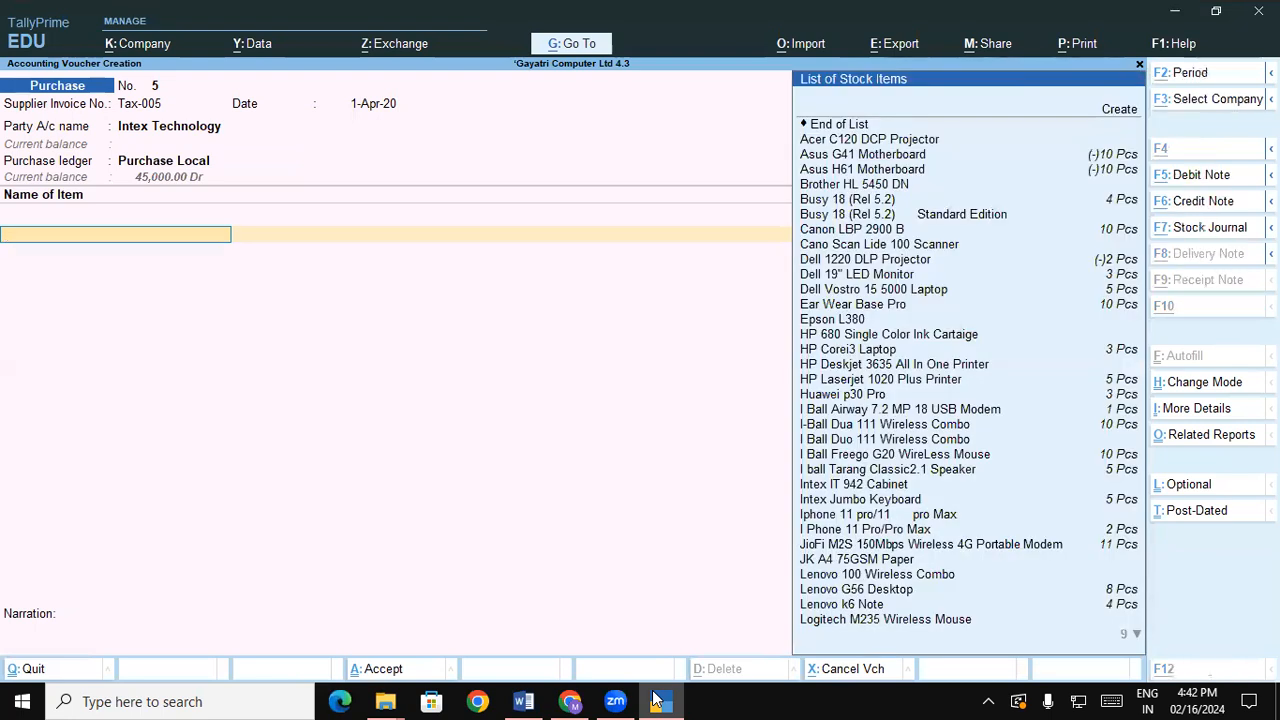
Check the purchased item in the Word assignment and add Intex Jumbo Keyboard as the voucher's stock item
key("alt+Tab")
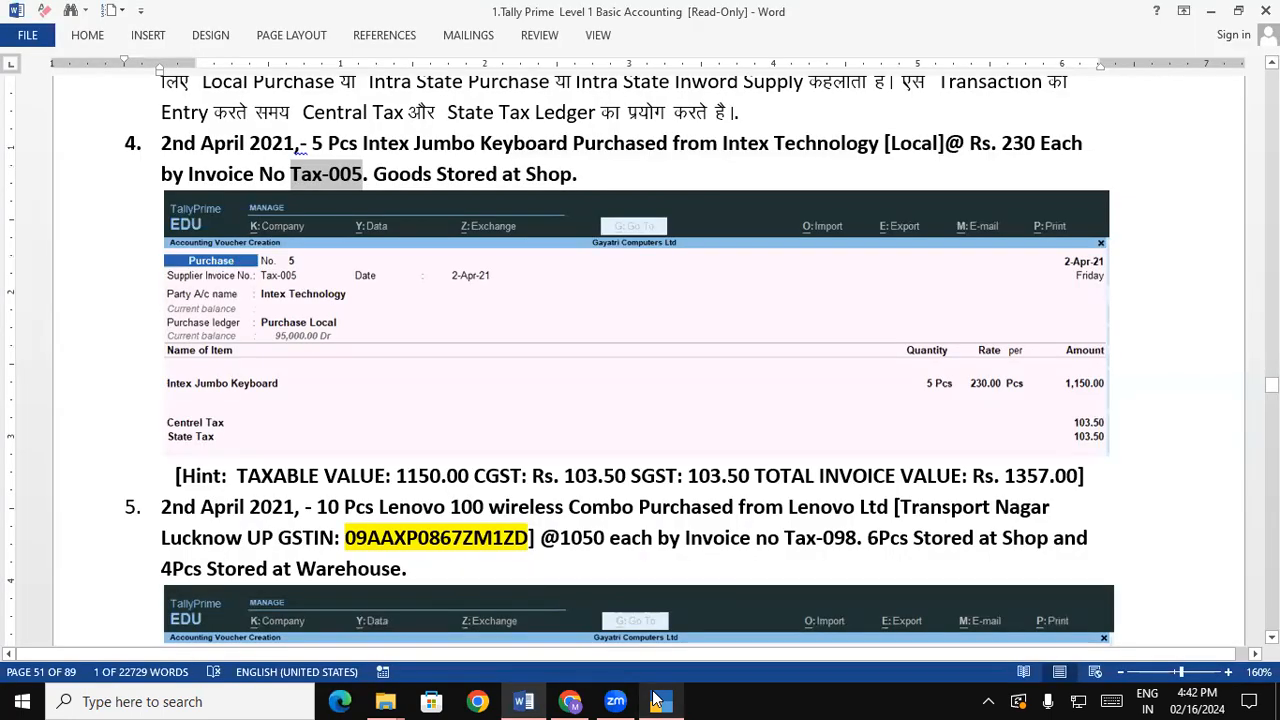
left_click(656, 700)
type("in")
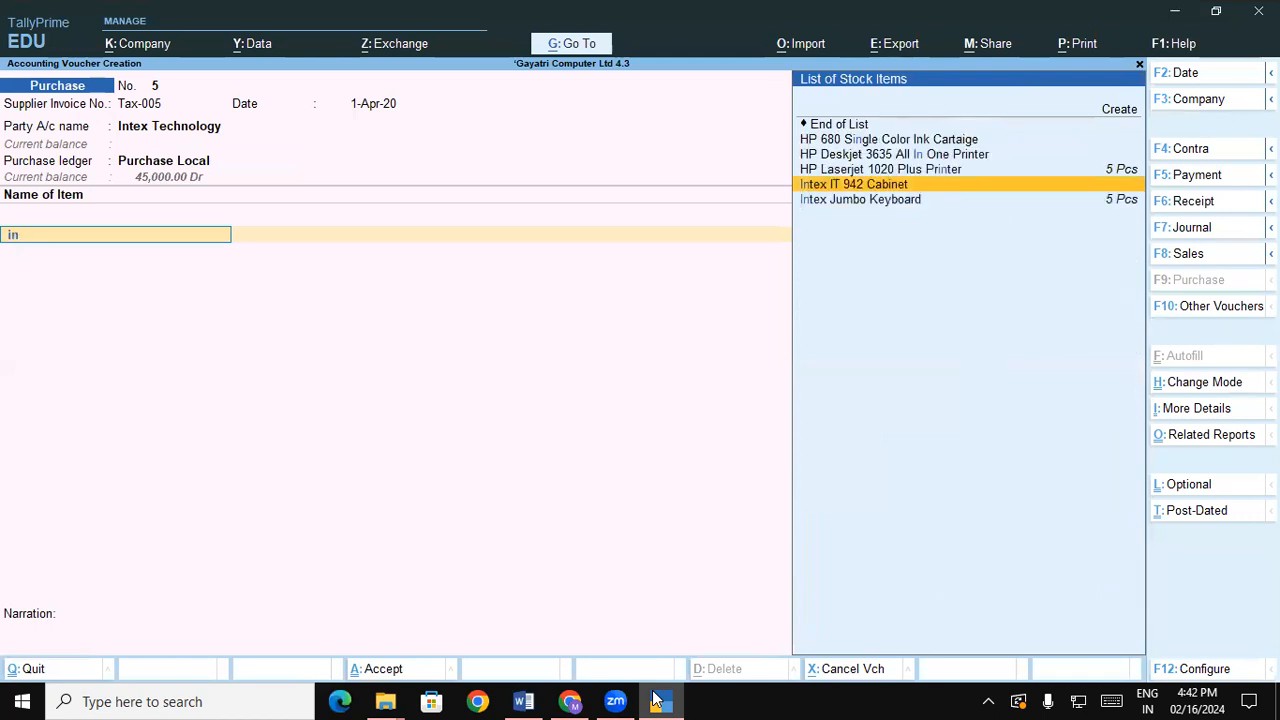
key("Down")
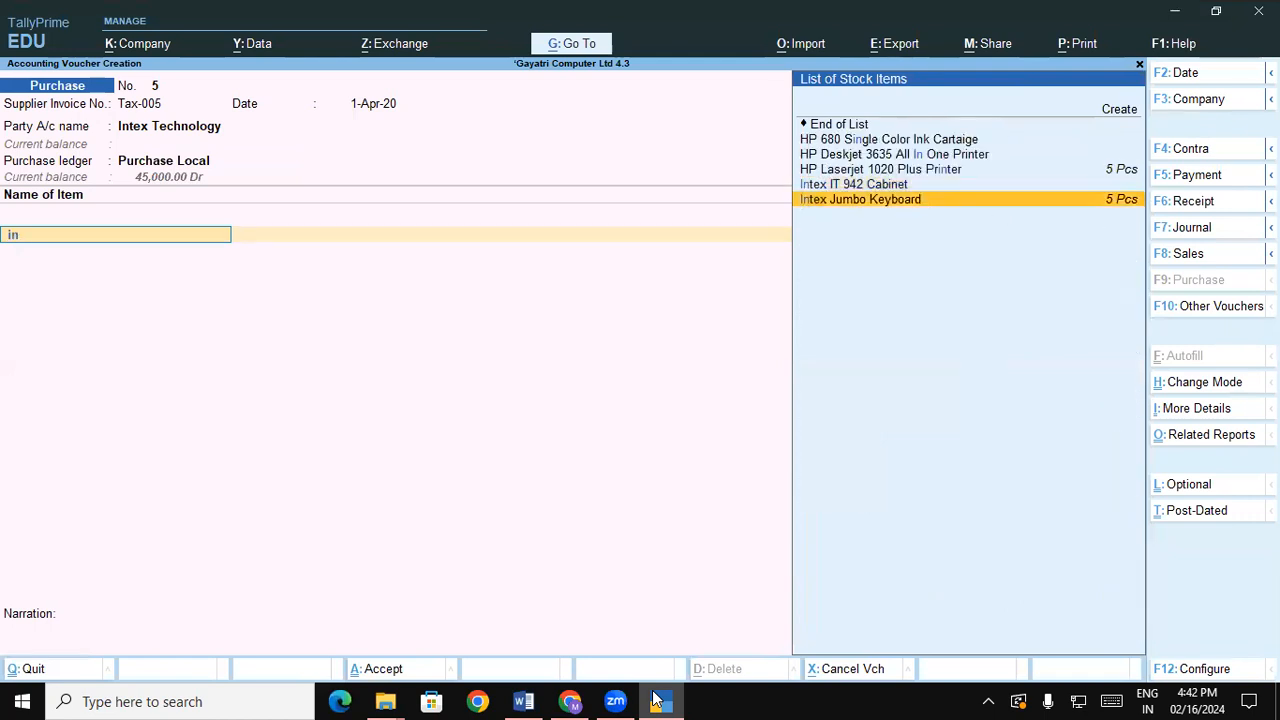
key("Return")
key("Return")
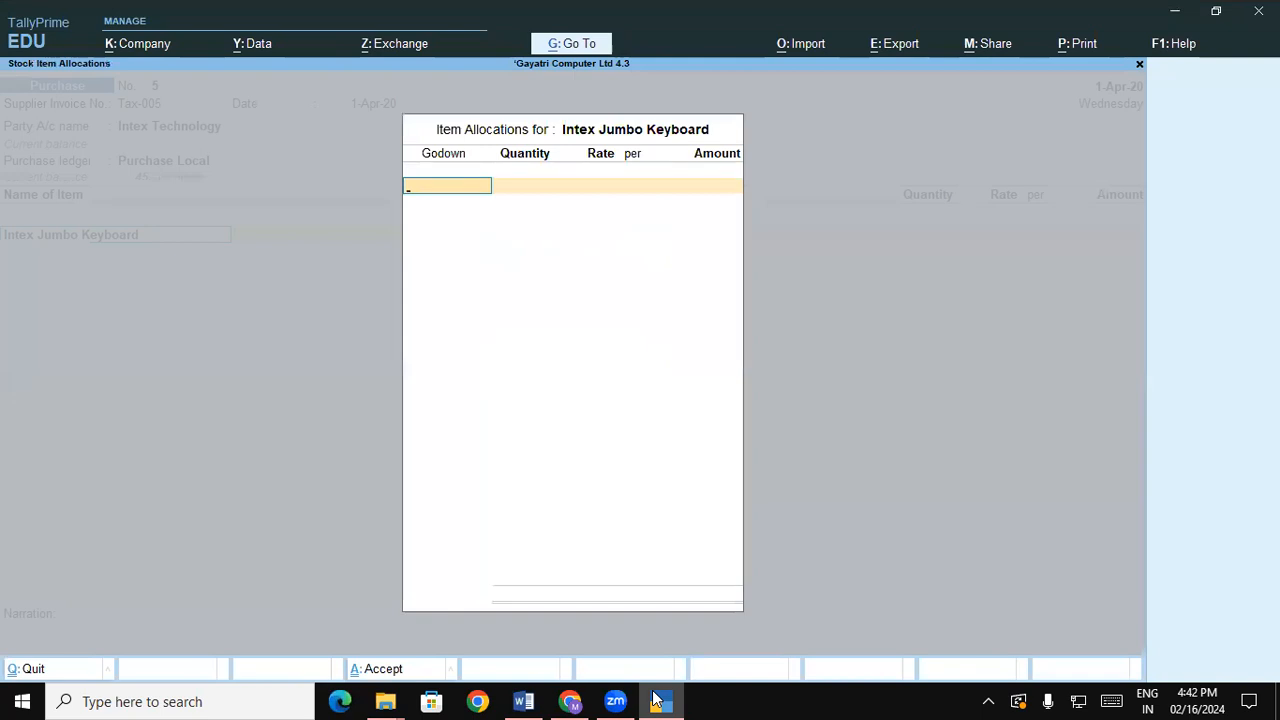
Allocate 5 Pcs of Intex Jumbo Keyboard to the Shop godown at a rate of 230, following assignment 4 in Word
left_click(656, 700)
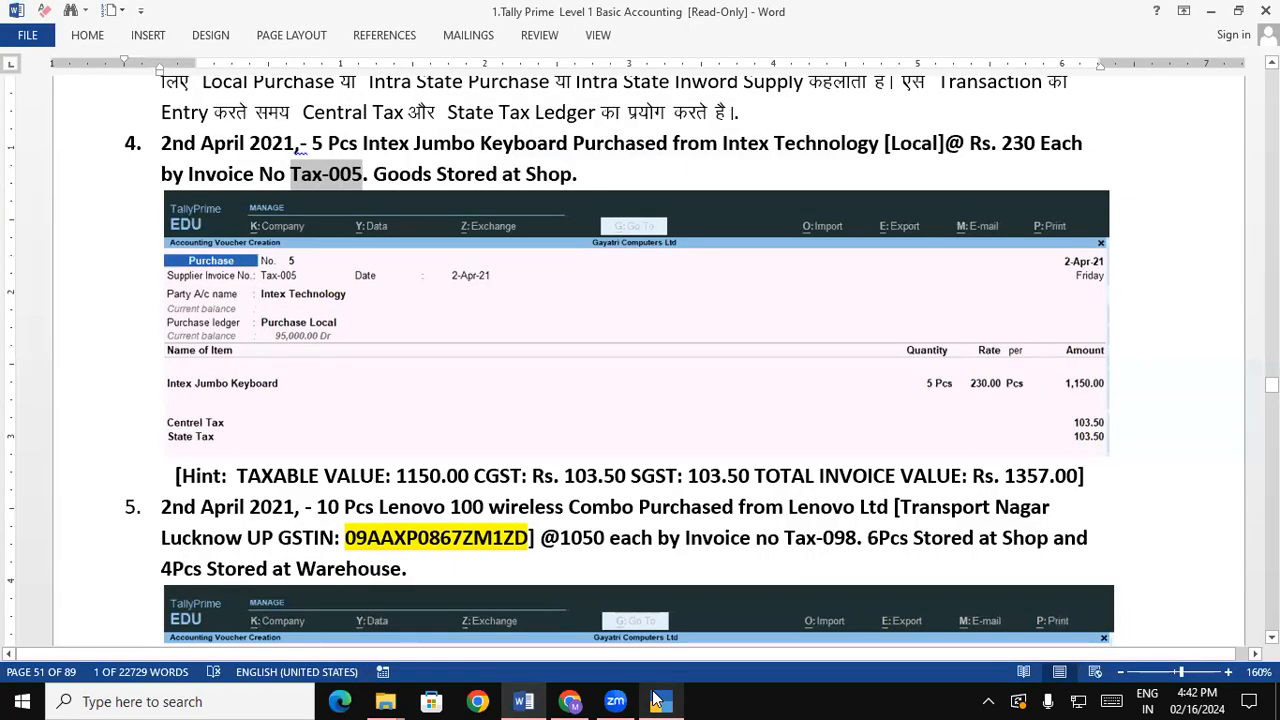
left_click(656, 700)
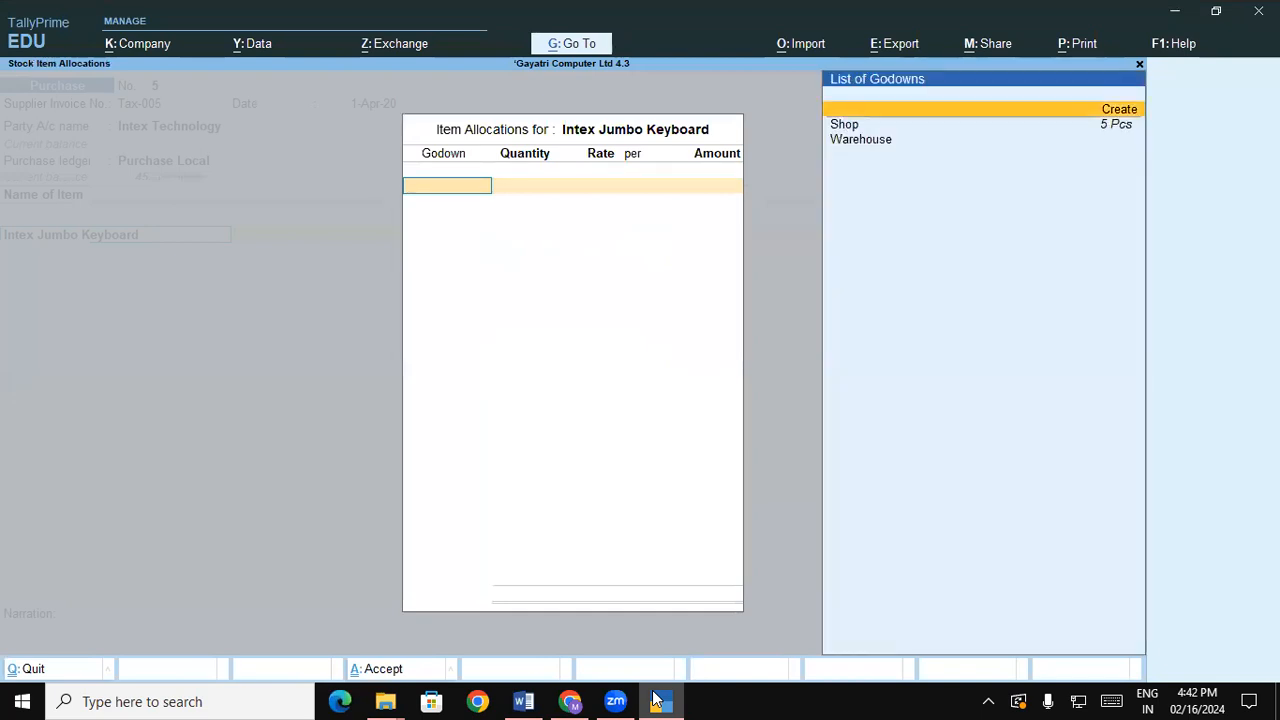
key("Return")
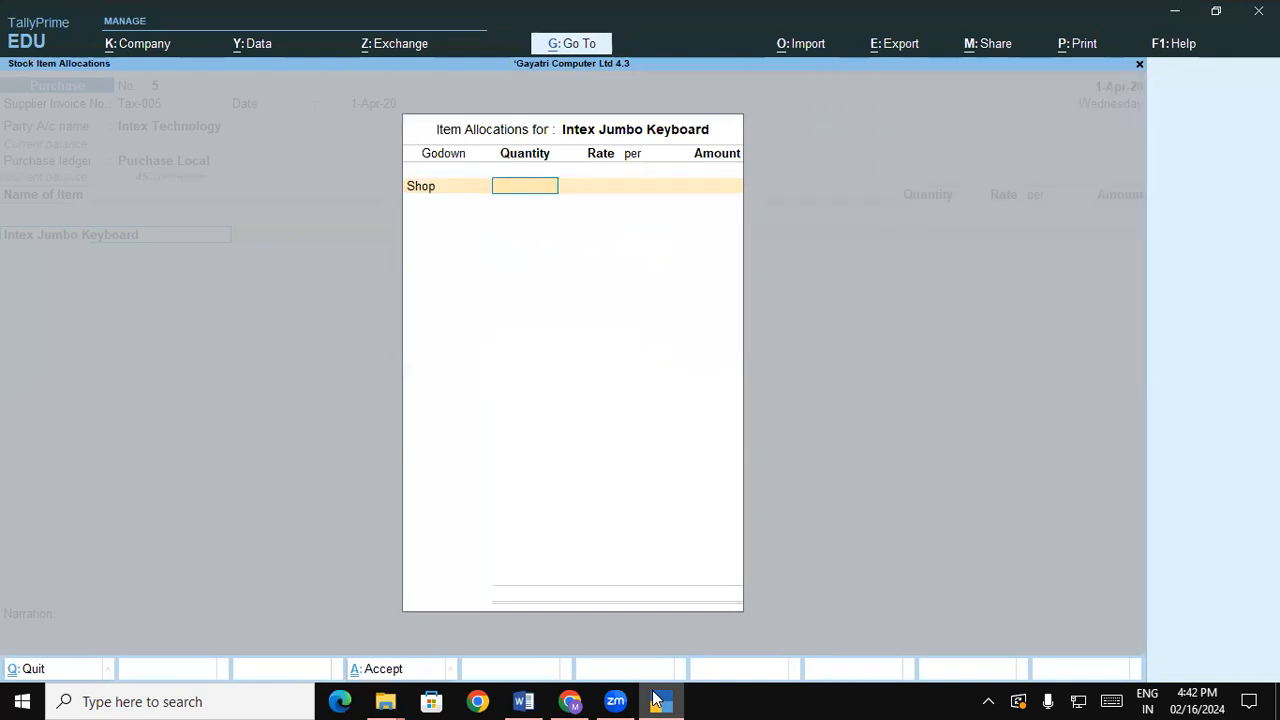
left_click(656, 700)
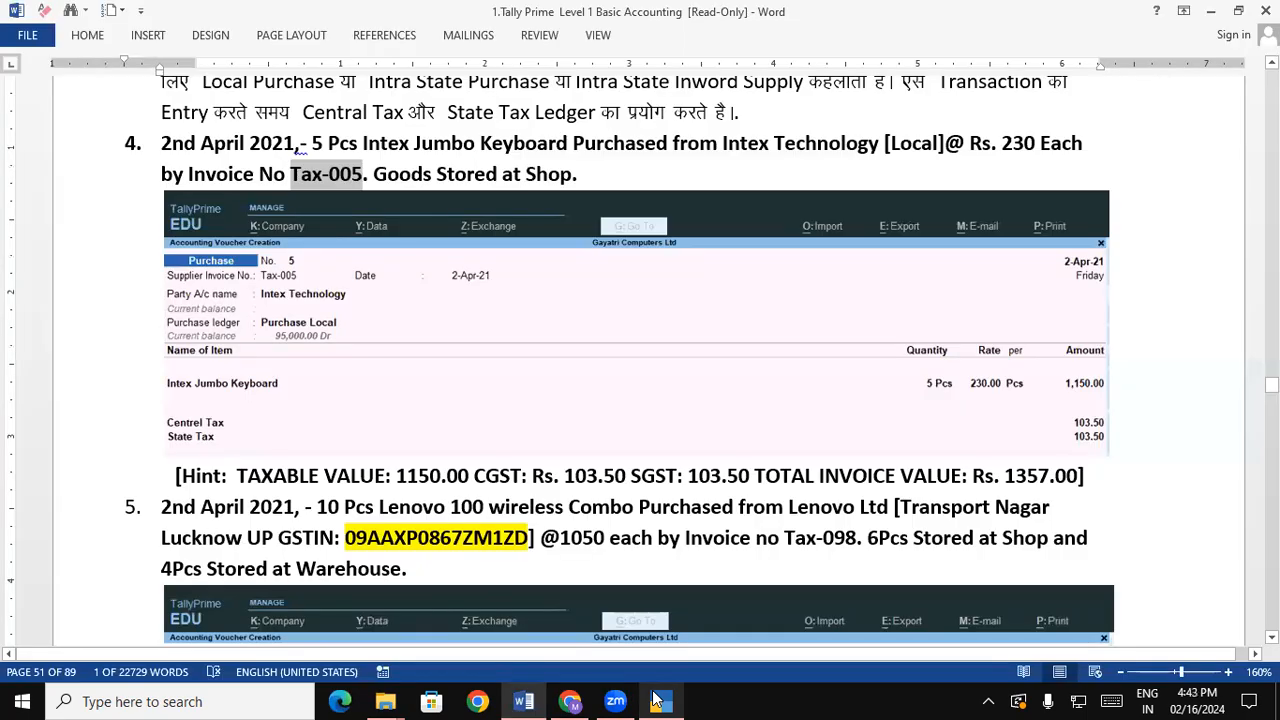
left_click(656, 700)
type("5")
key("Return")
type("230")
key("Return")
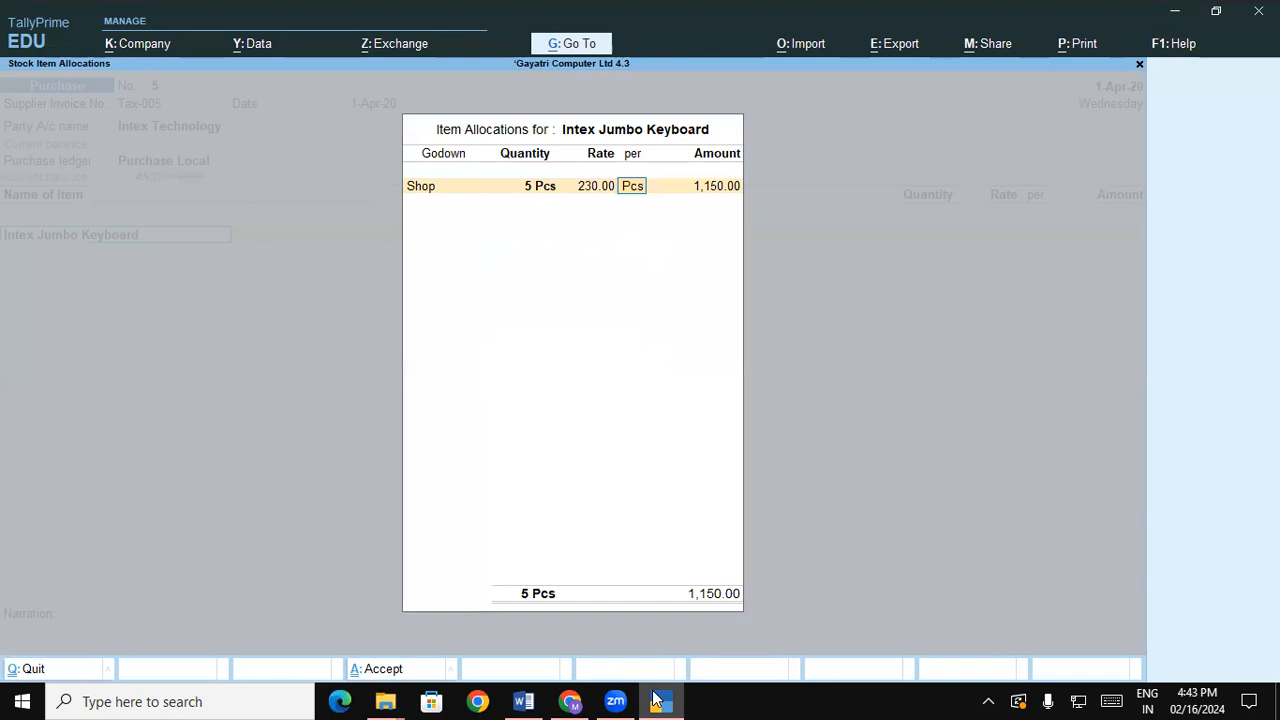
key("Return")
key("Return")
key("Return")
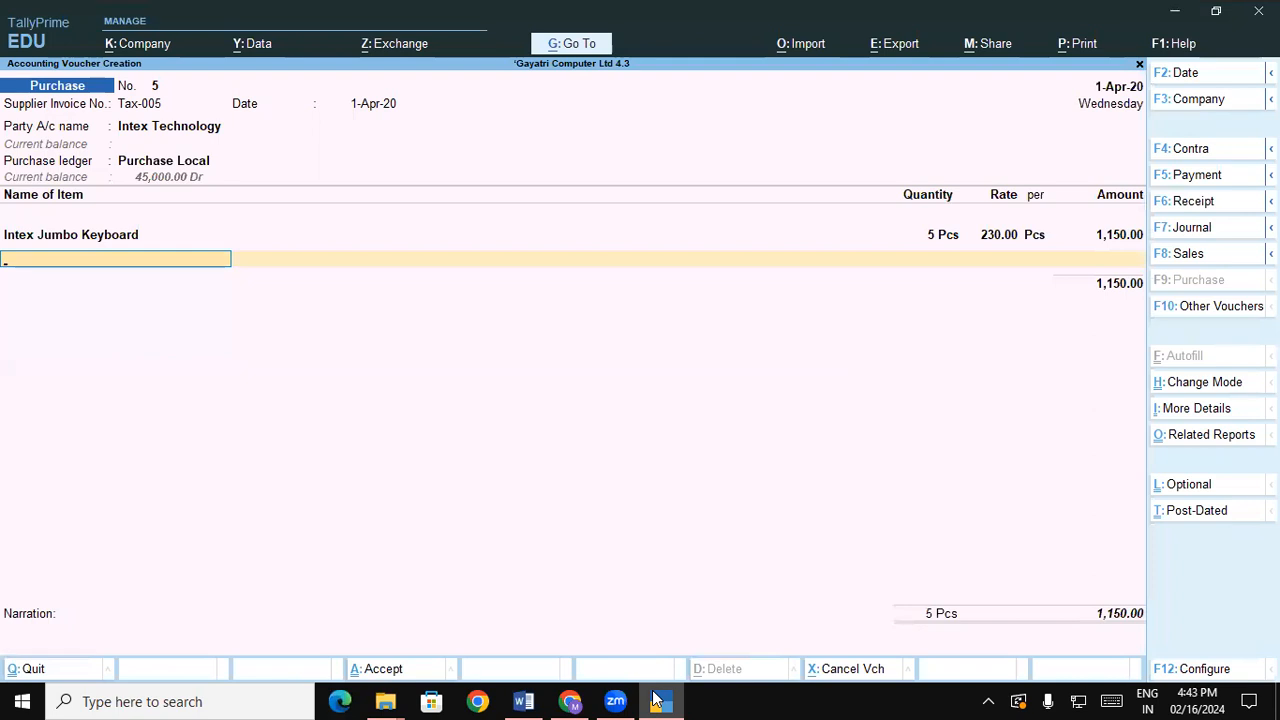
Add the Central Tax and State Tax ledgers below the keyboard item and save the Purchase voucher
key("Return")
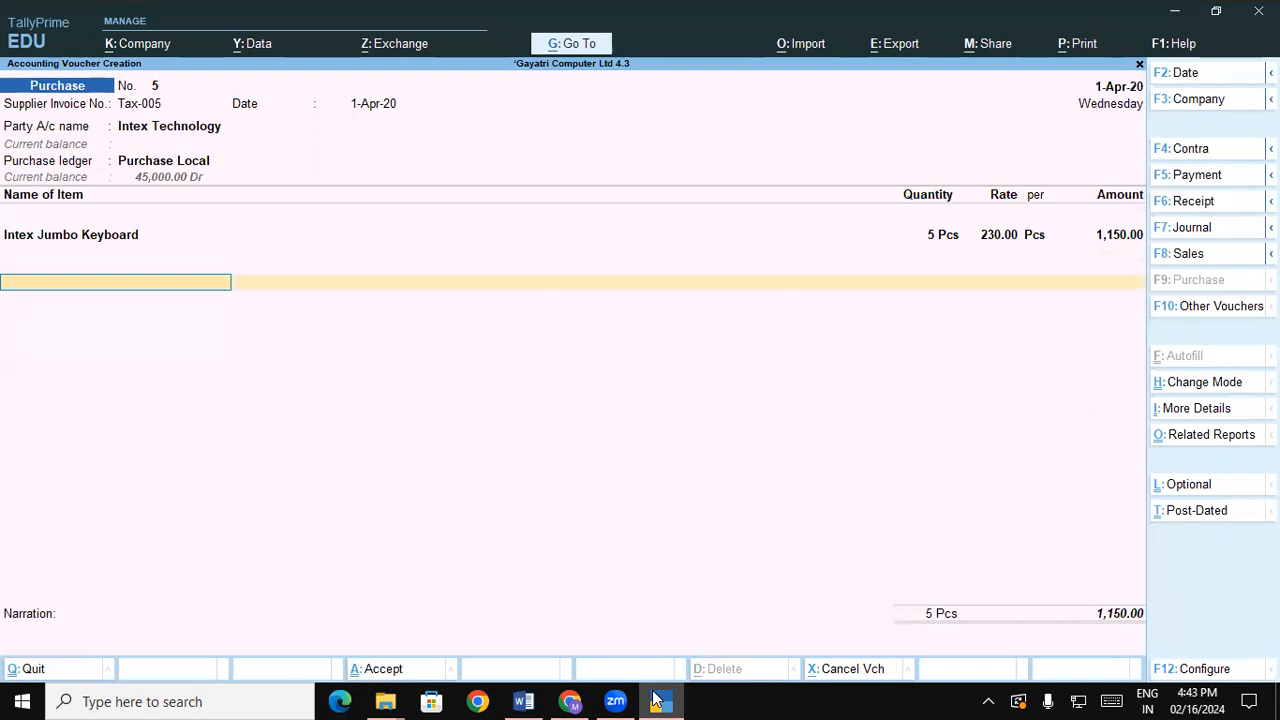
type("Ce")
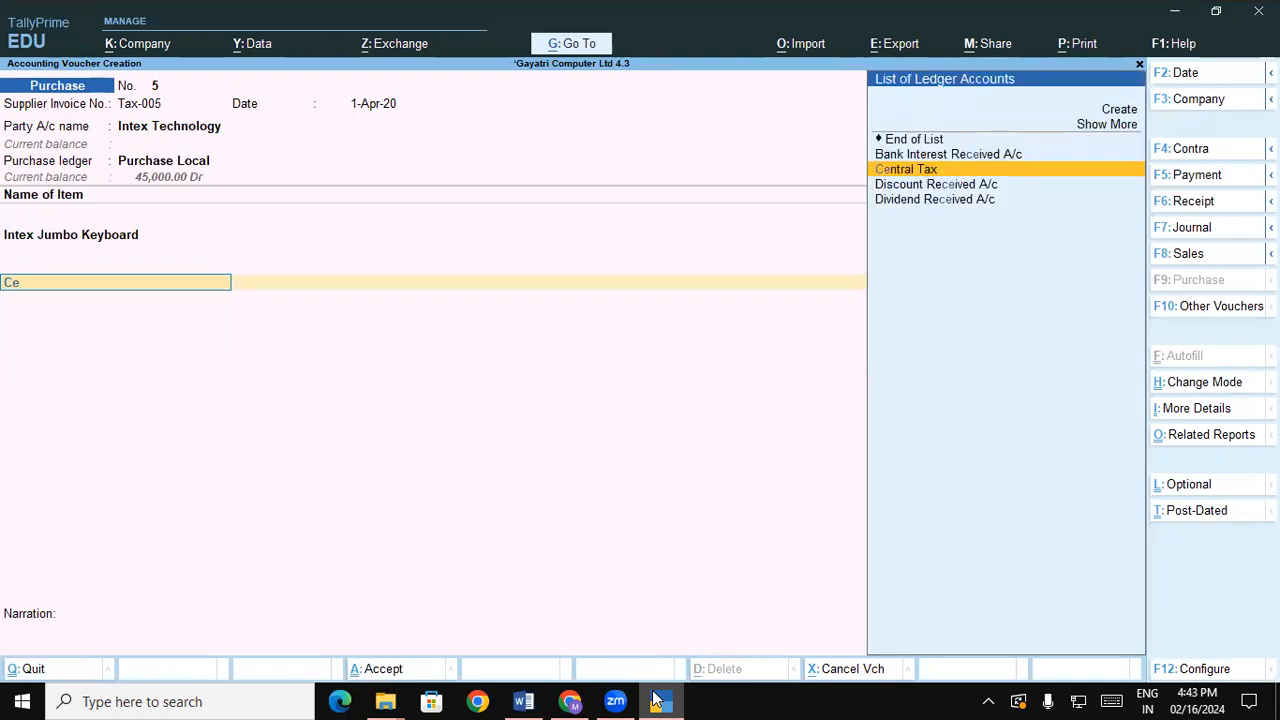
key("Return")
key("Return")
type("St")
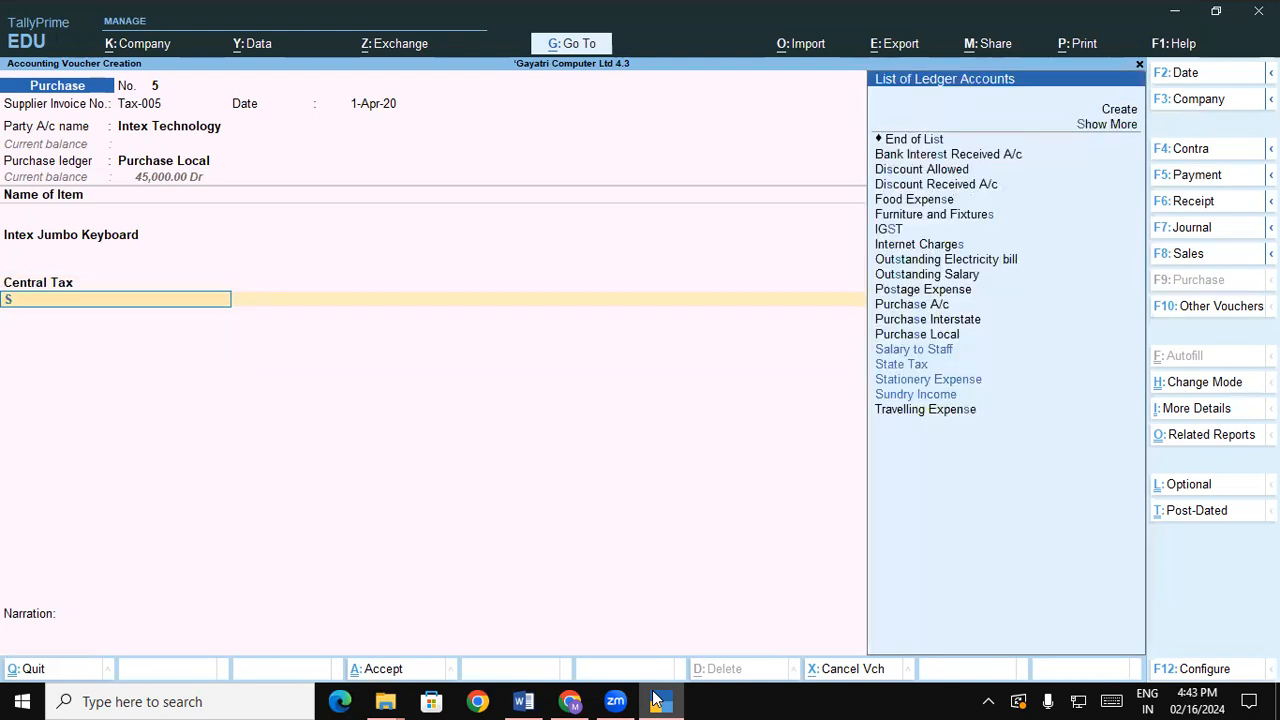
key("Return")
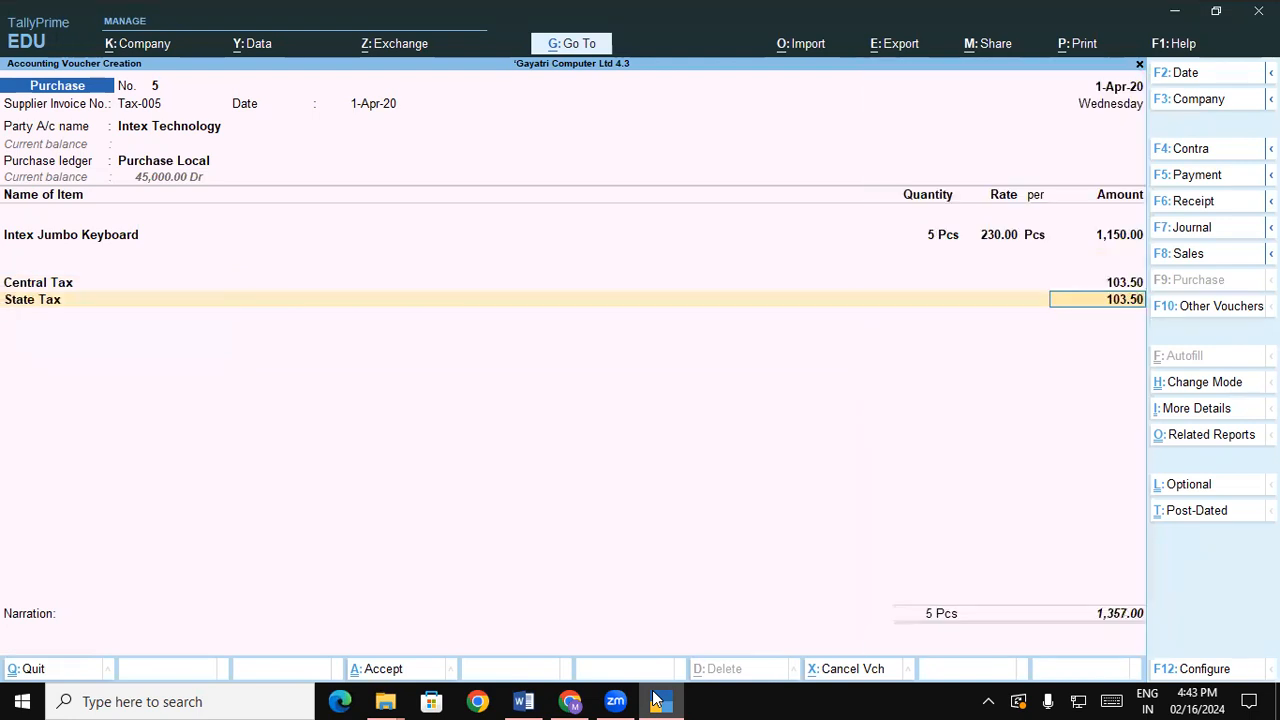
key("Return")
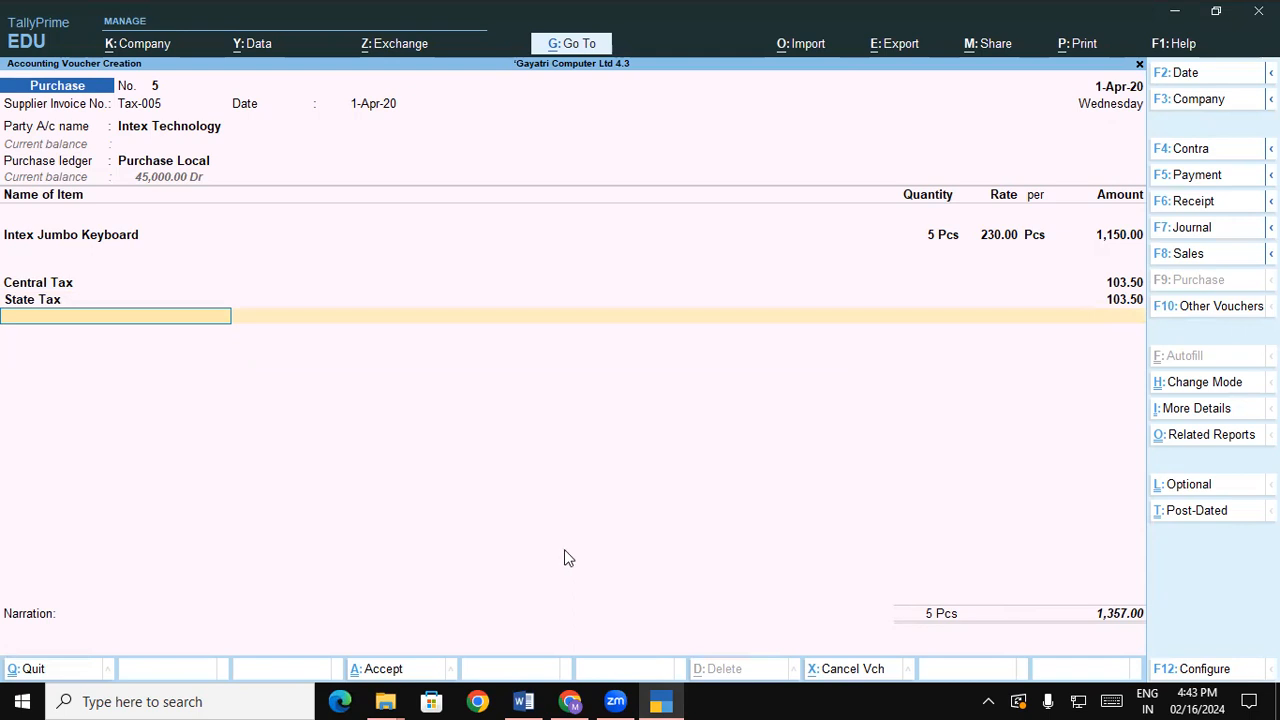
left_click(383, 669)
key("ctrl")
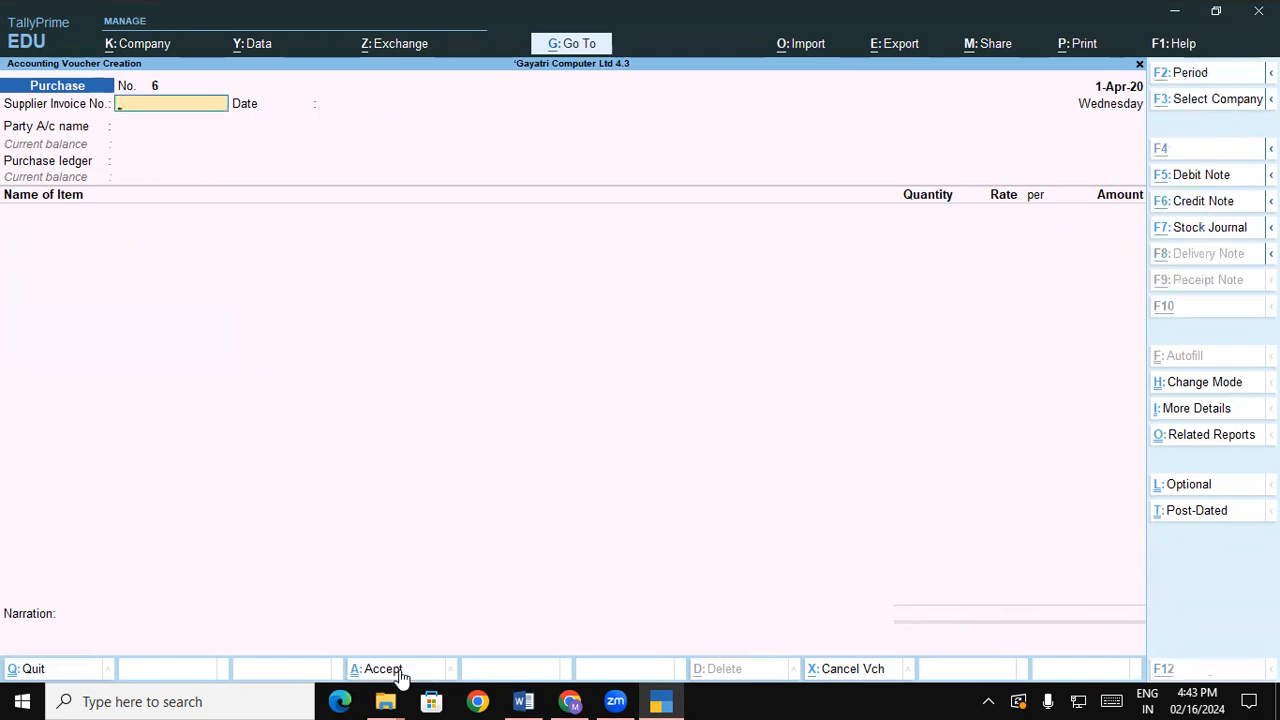
Switch to Word and copy the Lenovo Ltd GSTIN from assignment 5
key("alt+Tab")
key("alt+Tab")
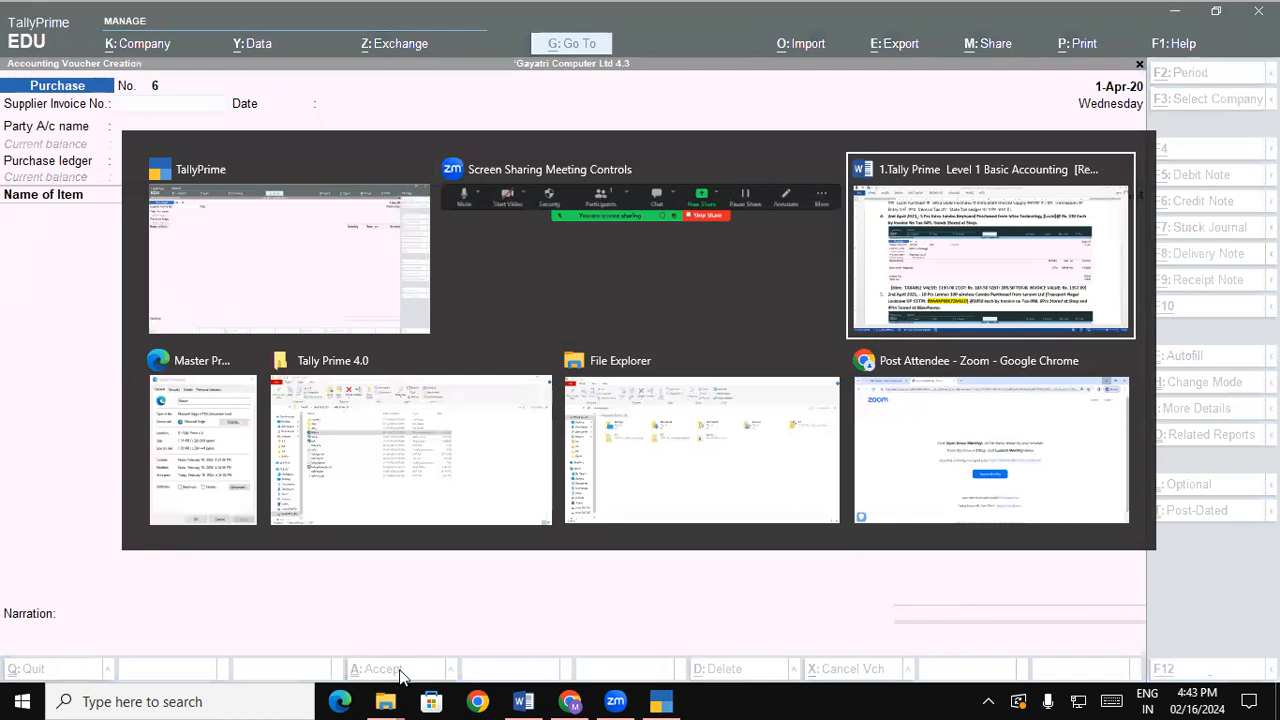
left_click(868, 272)
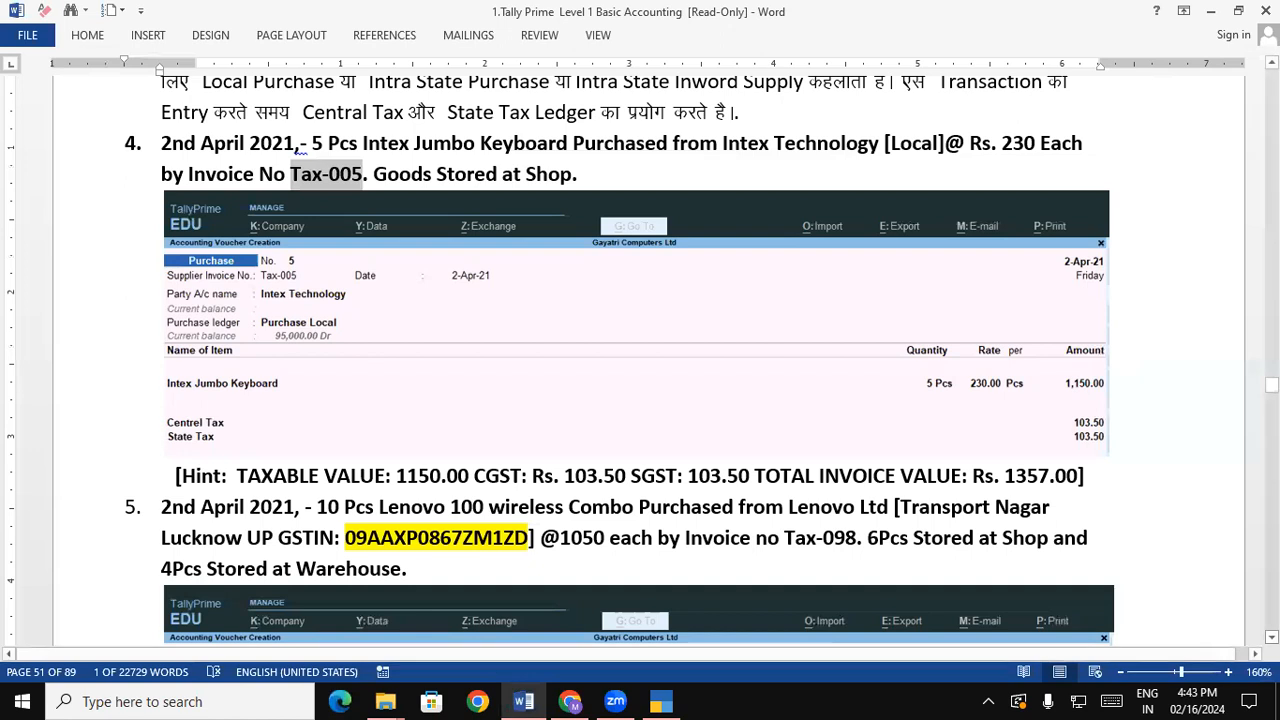
scroll(713, 323, "down", 2)
scroll(760, 492, "down", 4)
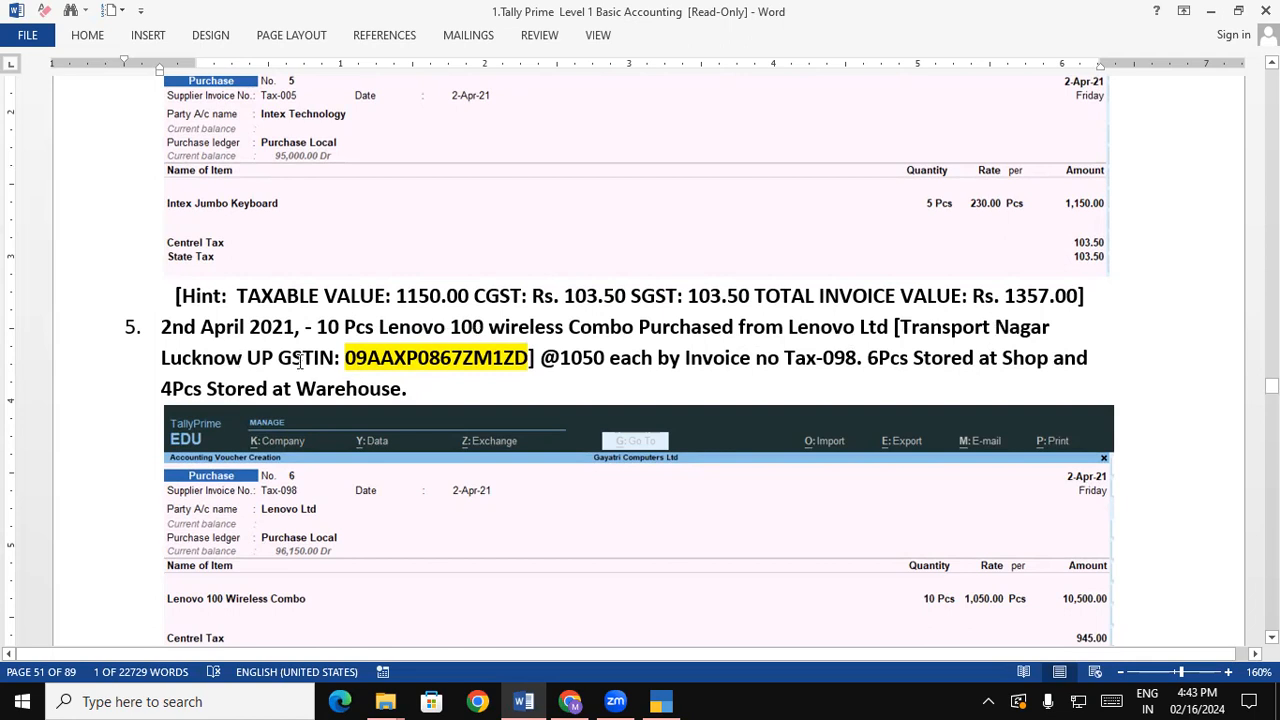
left_click_drag(345, 360, 527, 358)
key("ctrl+c")
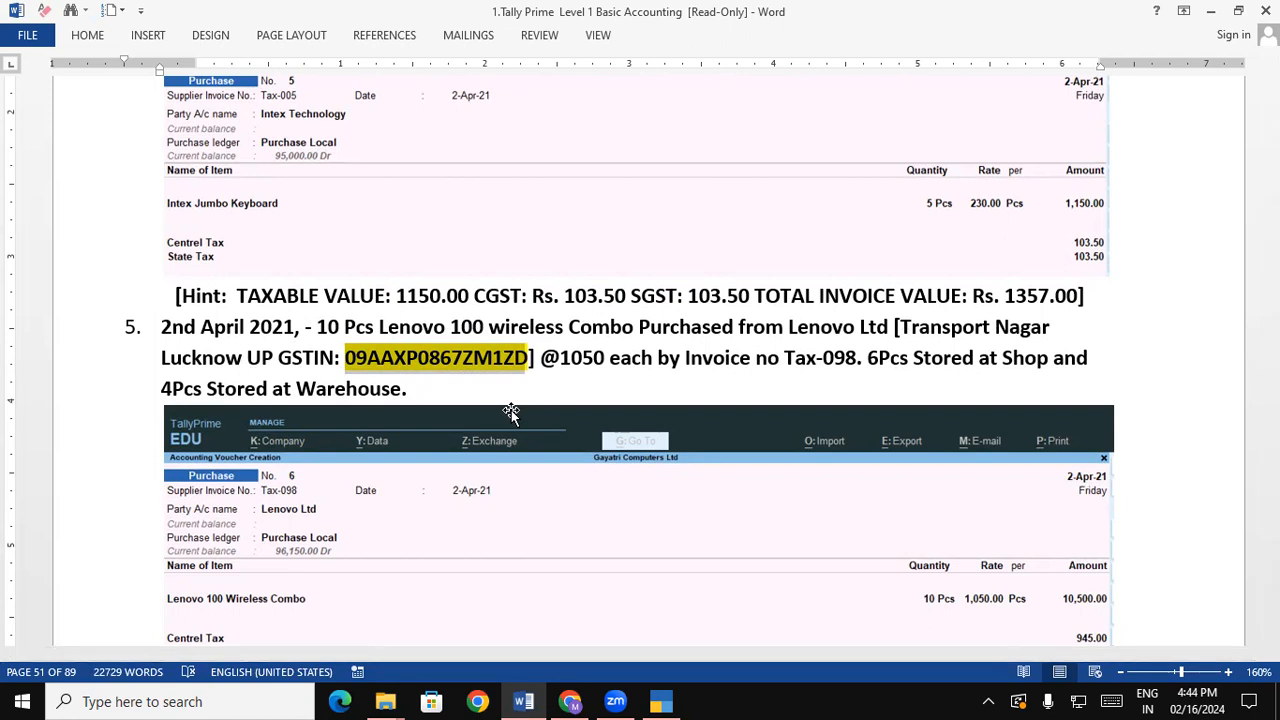
left_click(460, 395, "alt")
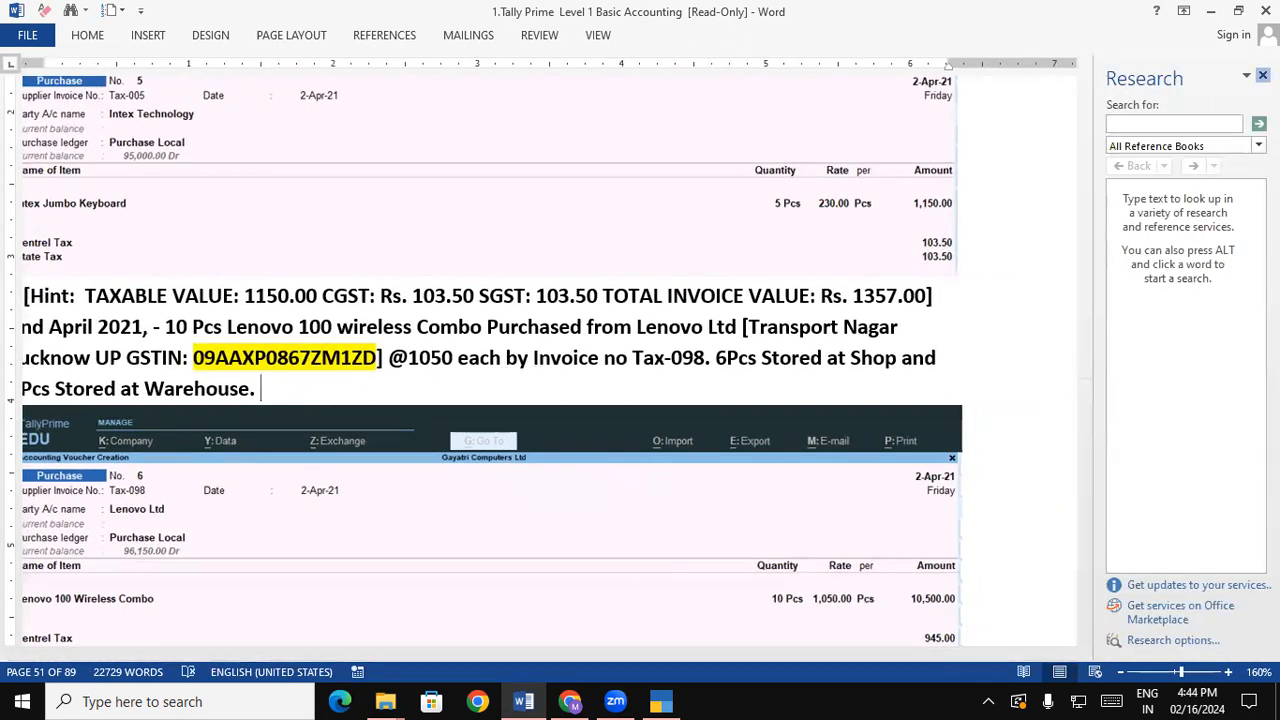
left_click(1262, 75)
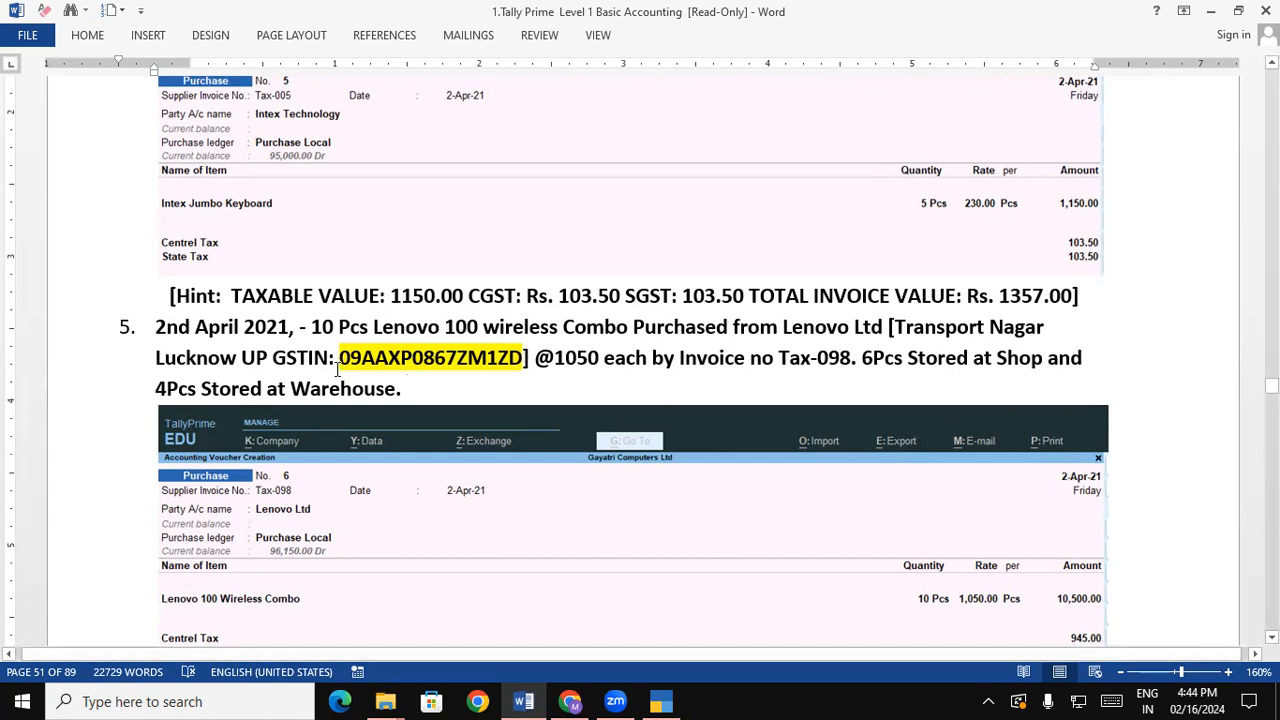
Examine assignment 5 in Word for the Lenovo purchase's item, quantity, supplier, rate and storage split between Shop and Warehouse
left_click_drag(313, 327, 624, 325)
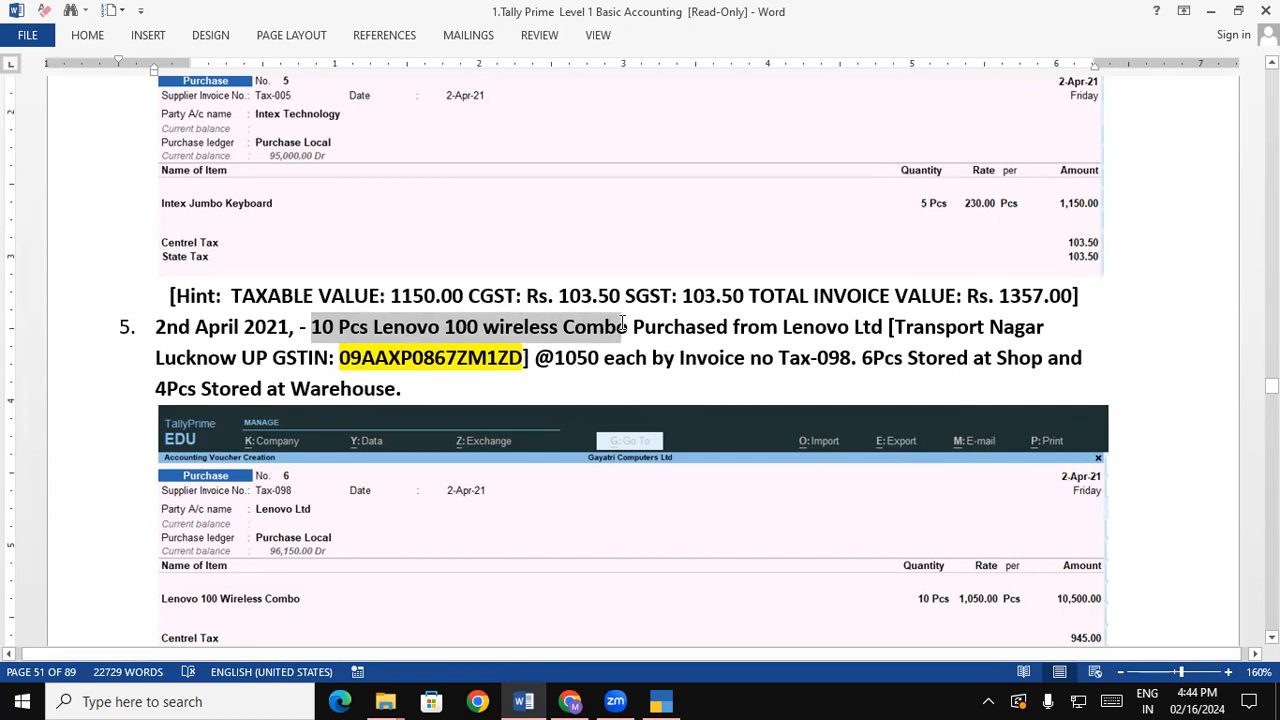
left_click_drag(783, 327, 889, 327)
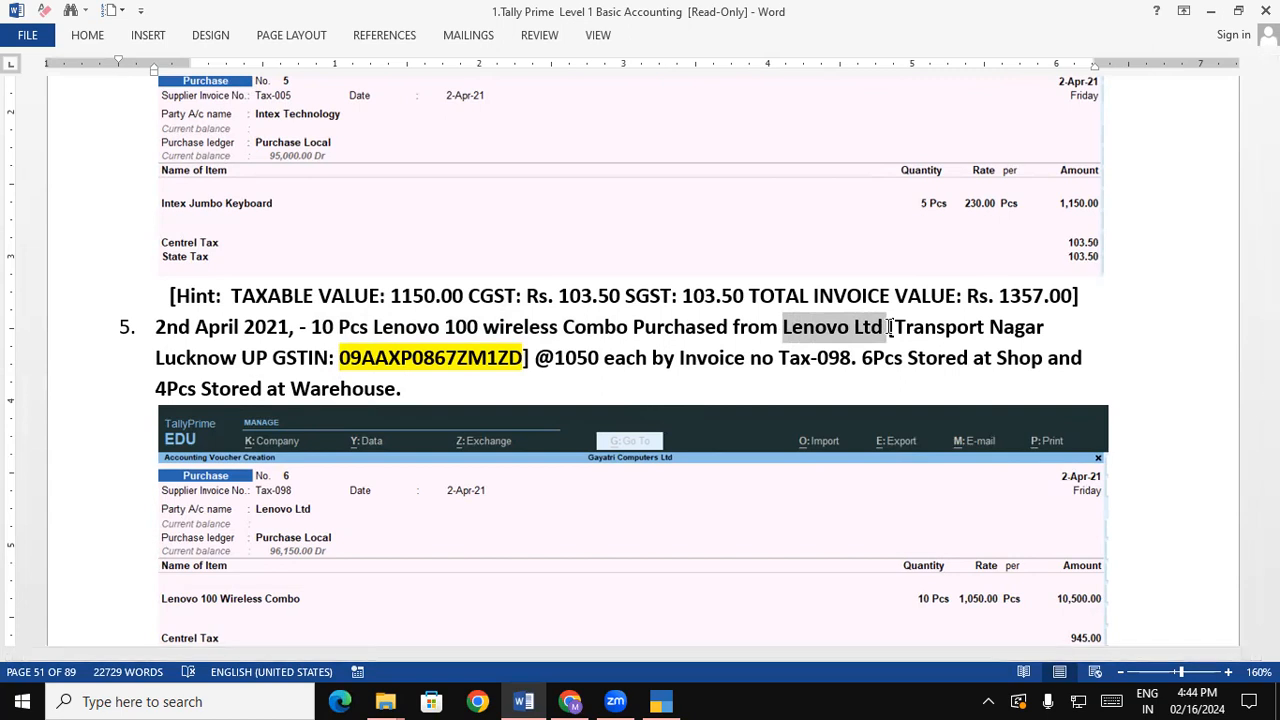
left_click_drag(372, 327, 626, 327)
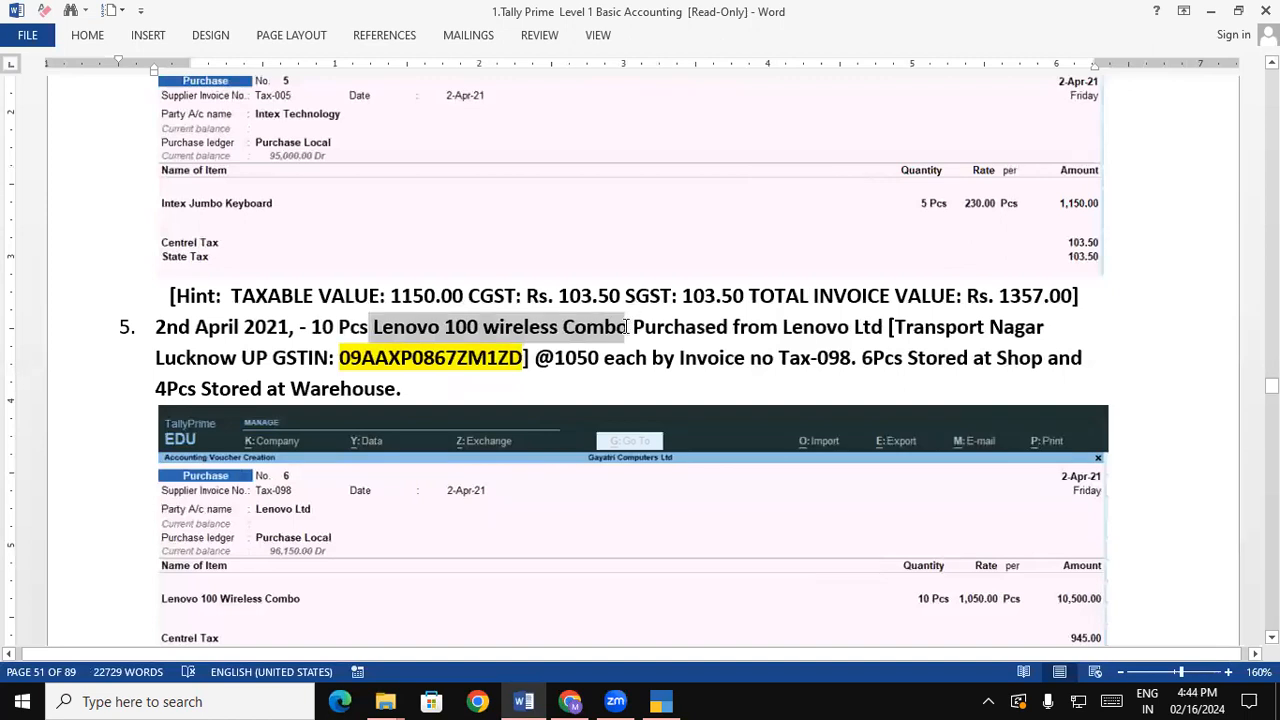
left_click_drag(535, 357, 598, 357)
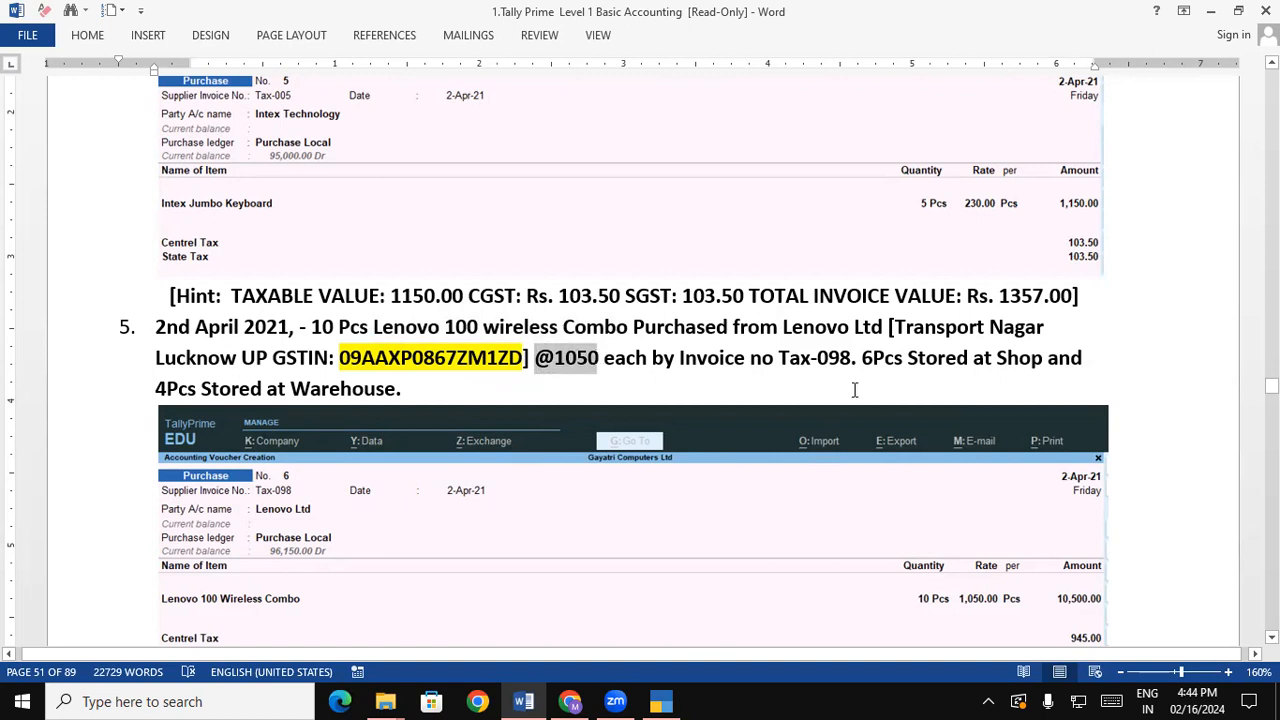
left_click_drag(861, 357, 1030, 357)
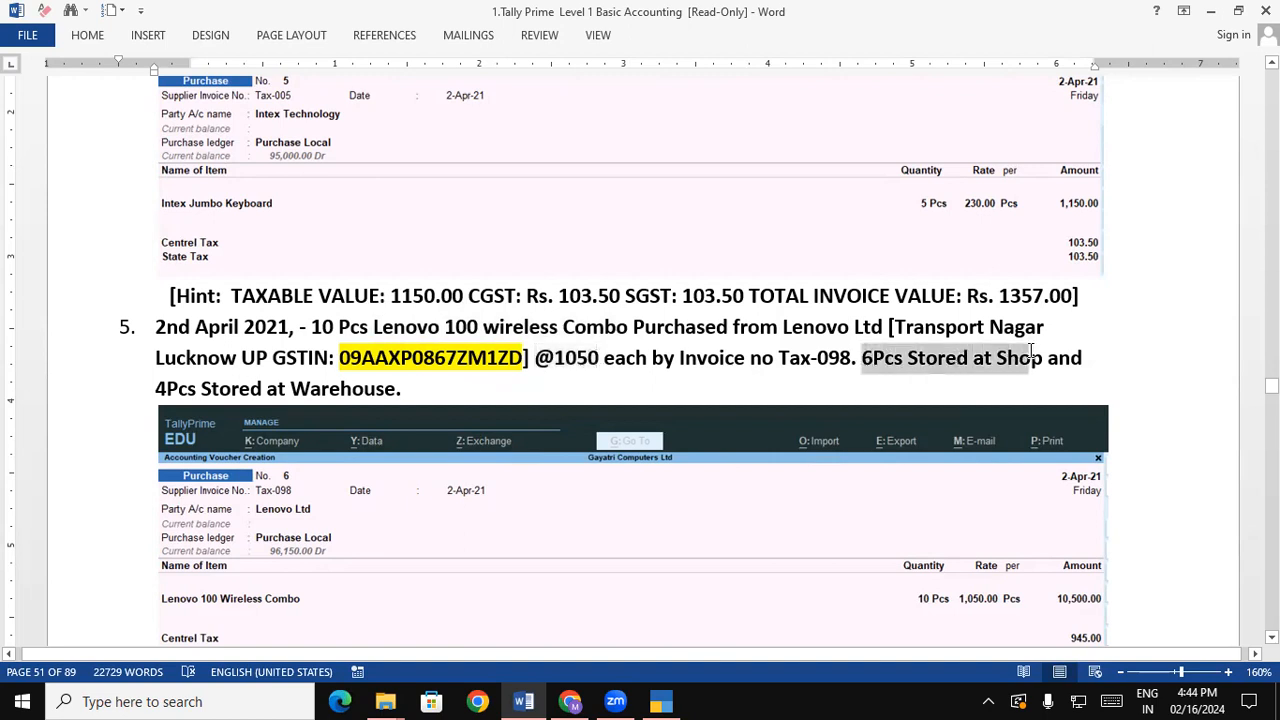
left_click_drag(291, 389, 405, 378)
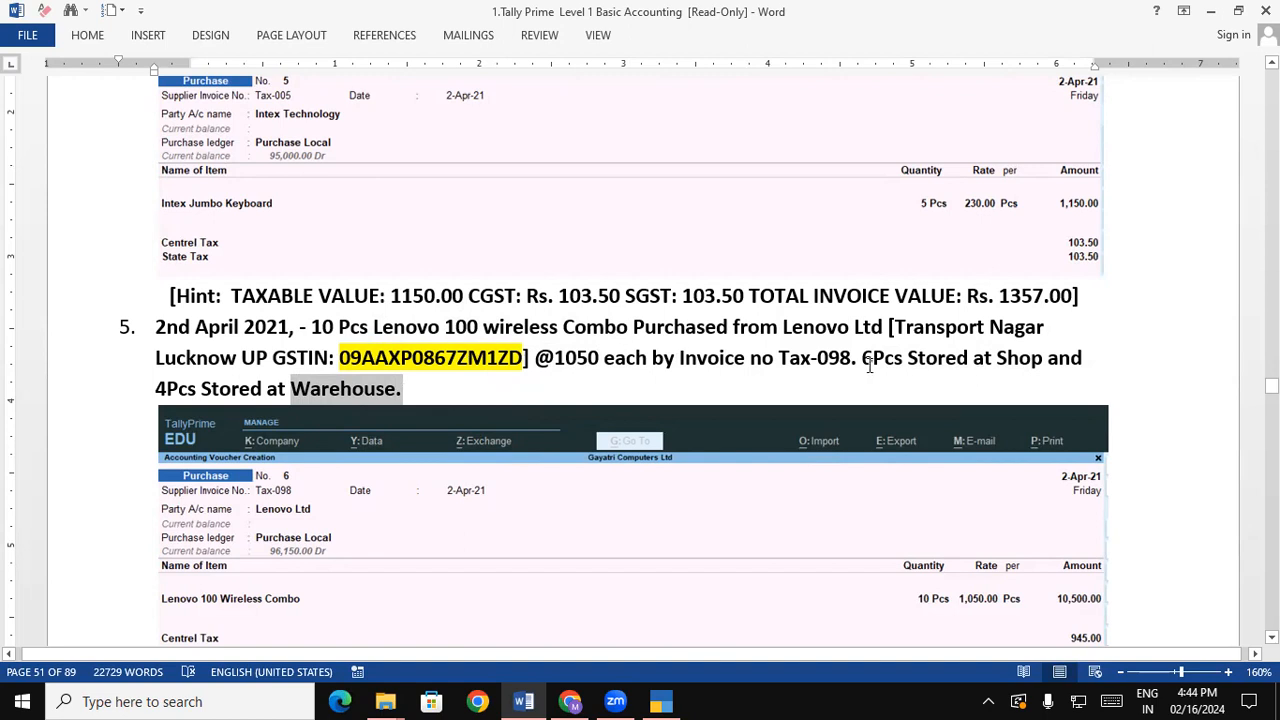
left_click_drag(862, 357, 1040, 362)
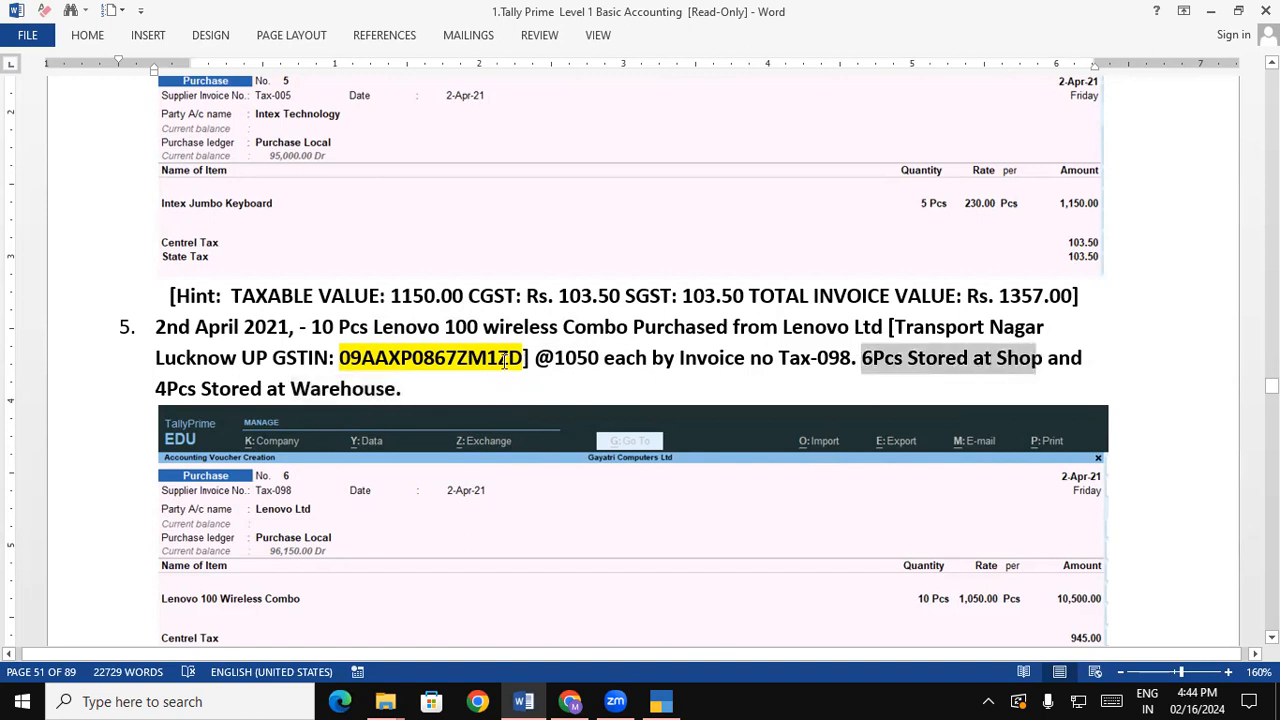
left_click_drag(290, 389, 392, 388)
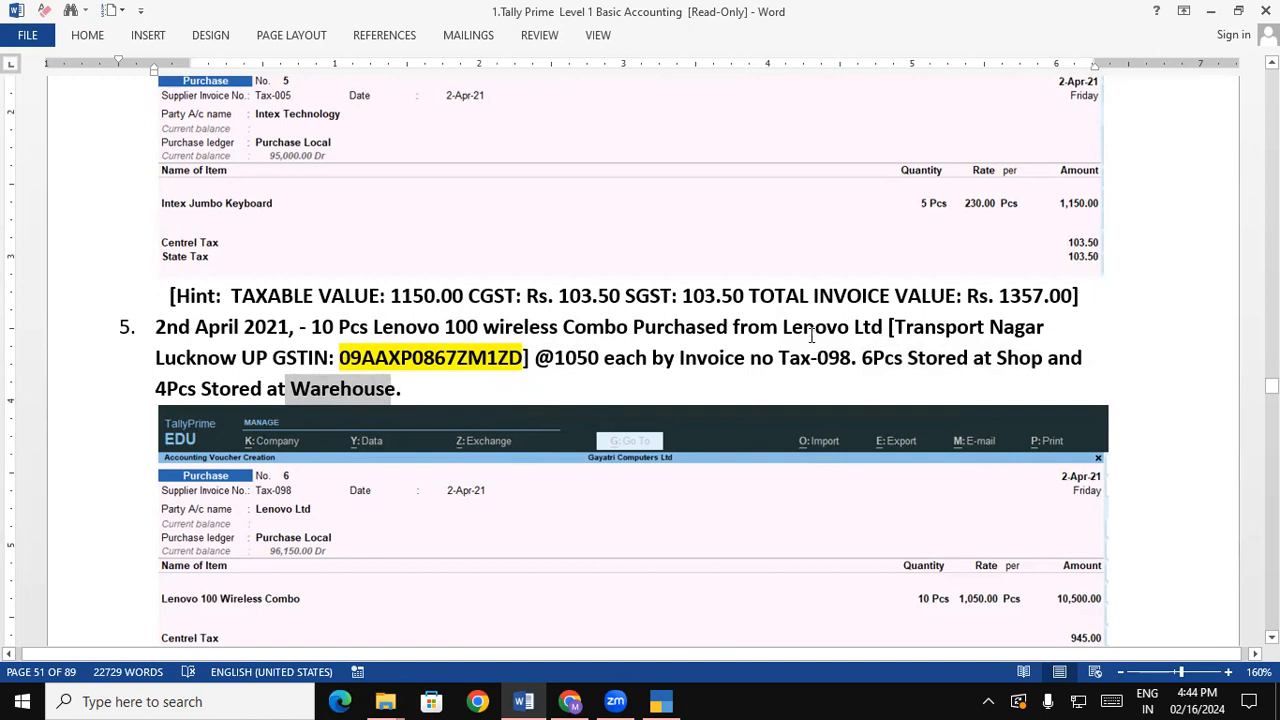
left_click_drag(784, 328, 884, 329)
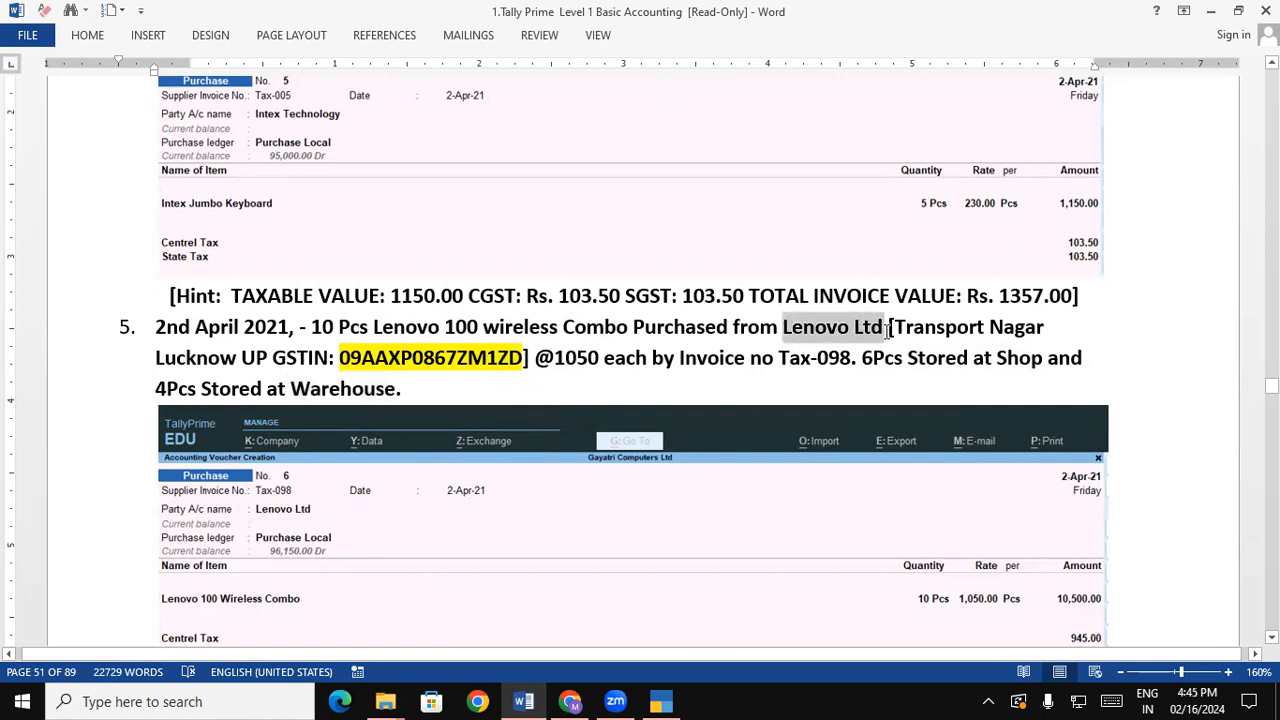
left_click_drag(311, 328, 636, 336)
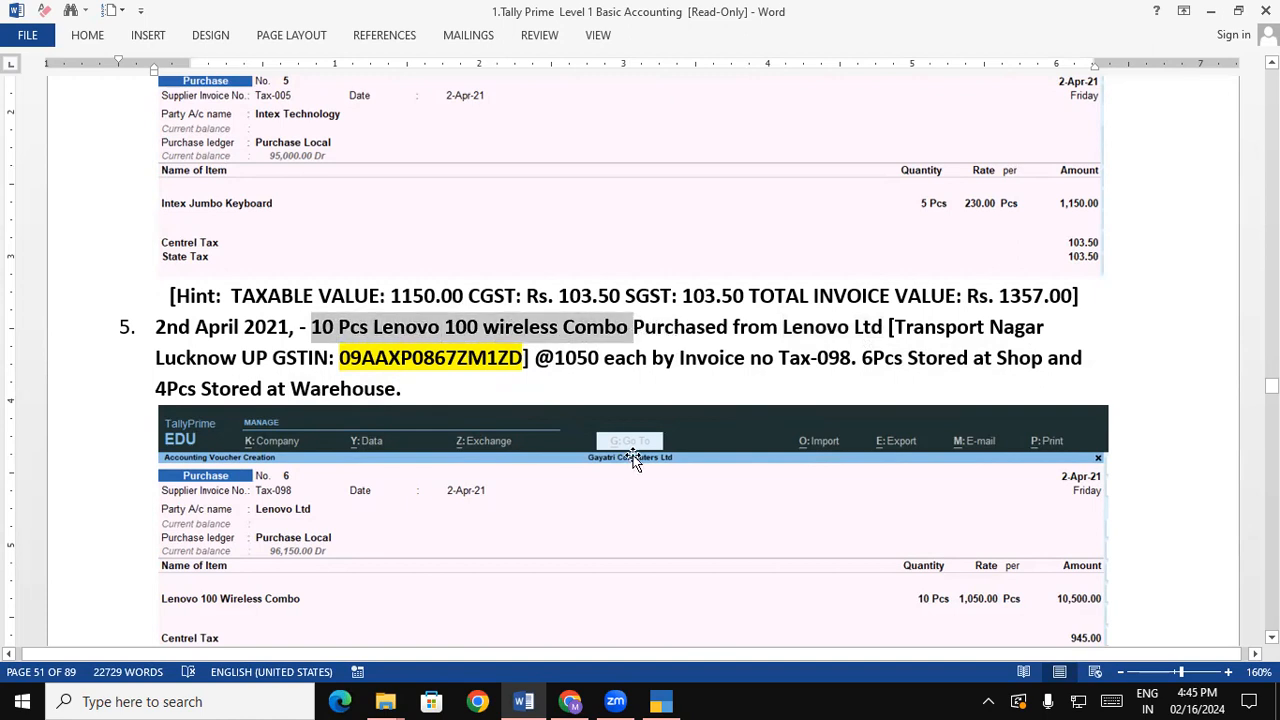
Look up the supplier invoice number in Word's assignment 5 and fill in Tax-005 as the TallyPrime Purchase voucher's supplier invoice number
left_click(661, 701)
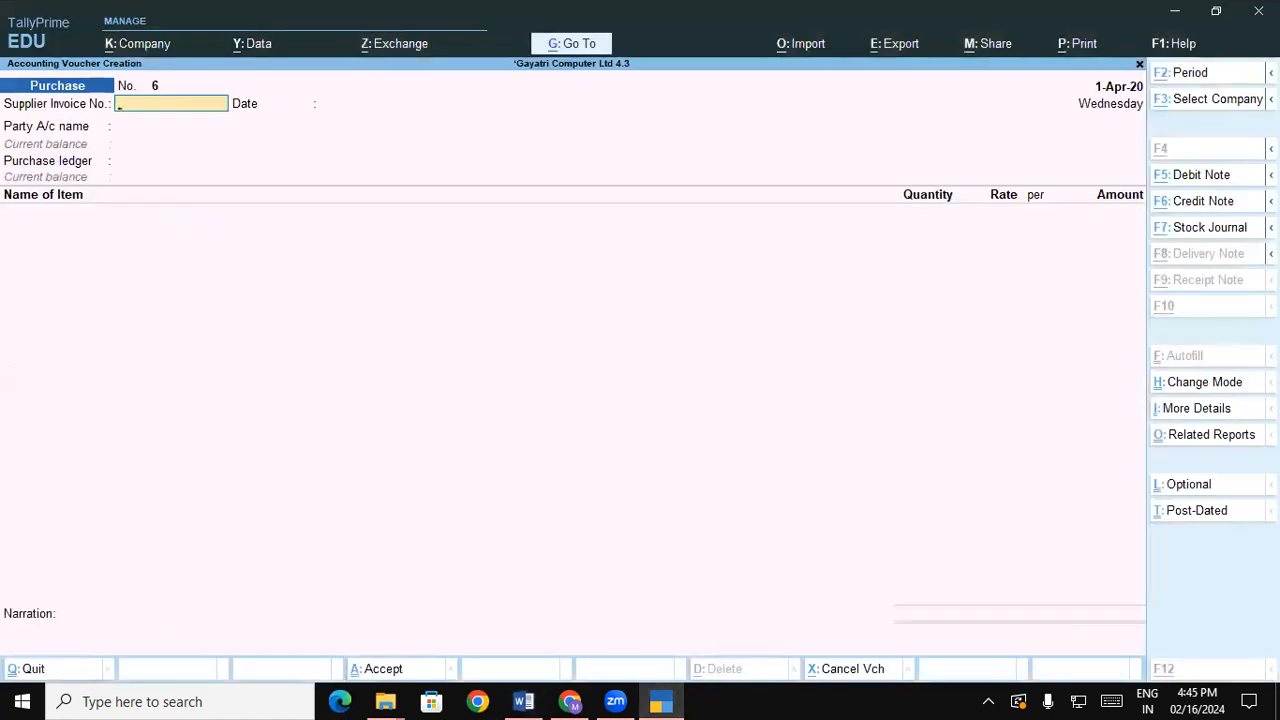
left_click(523, 701)
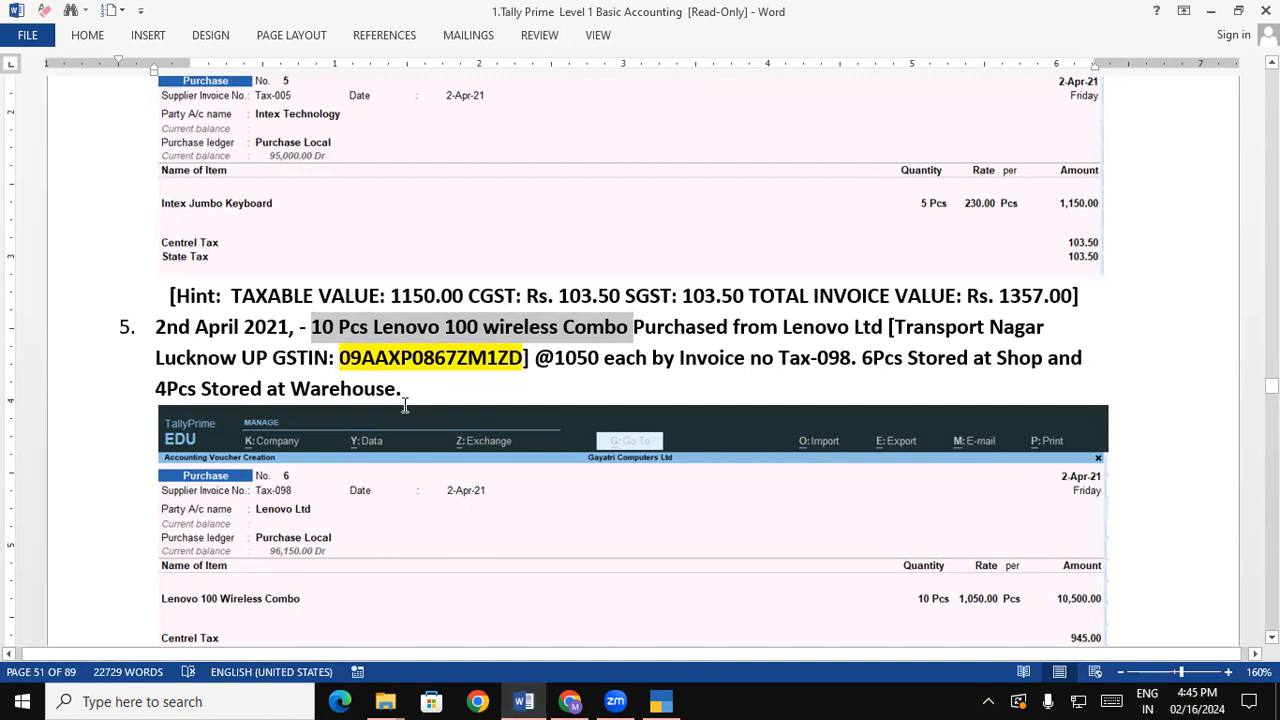
left_click_drag(779, 358, 852, 358)
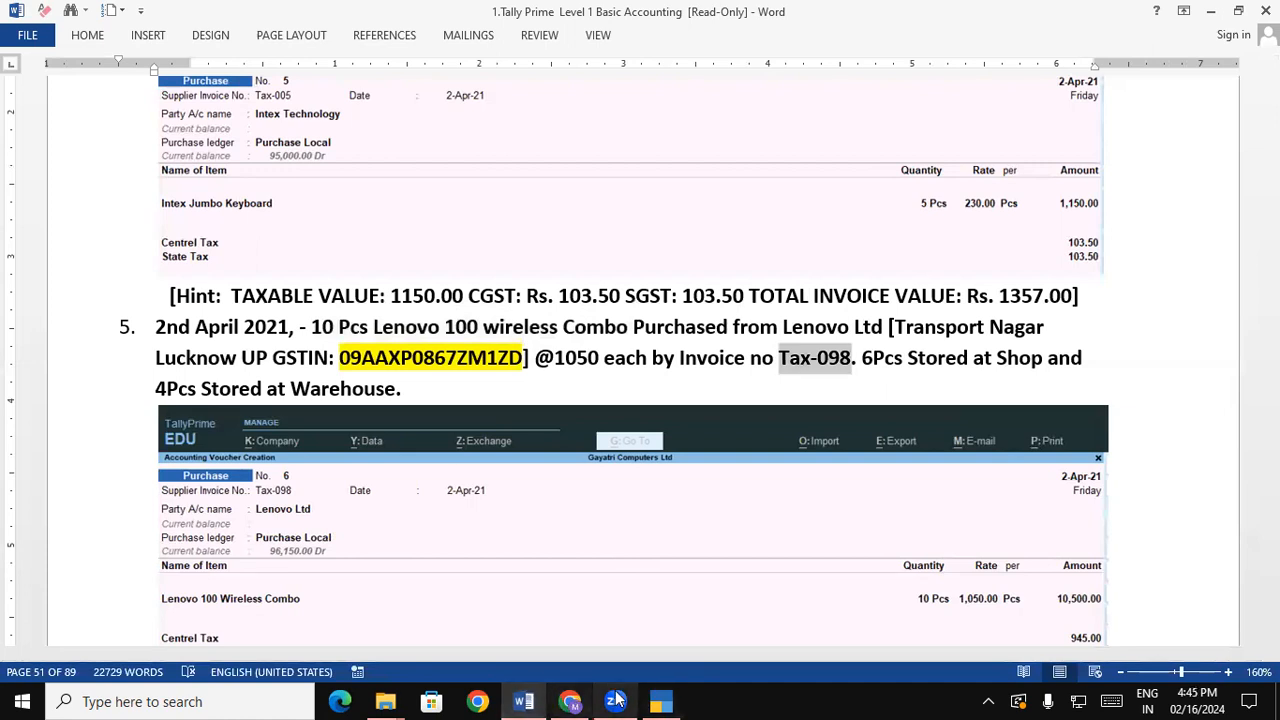
left_click(656, 692)
key("ctrl+alt+v")
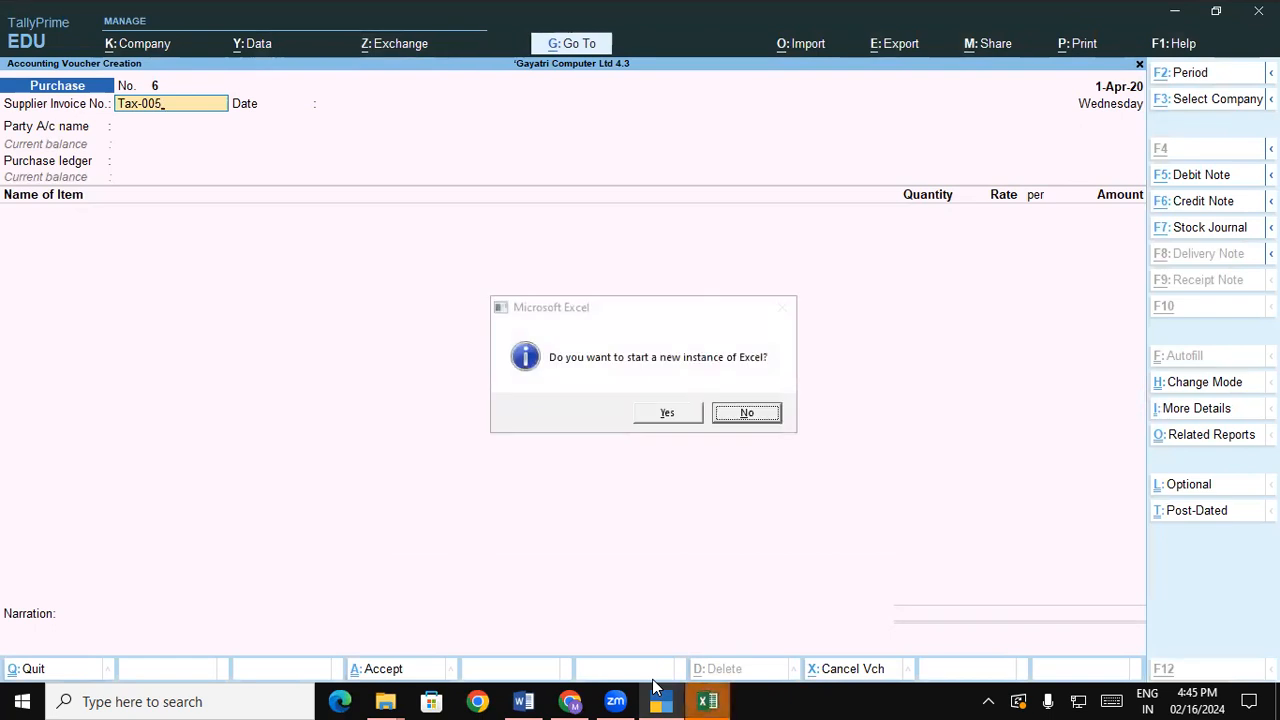
left_click(729, 416)
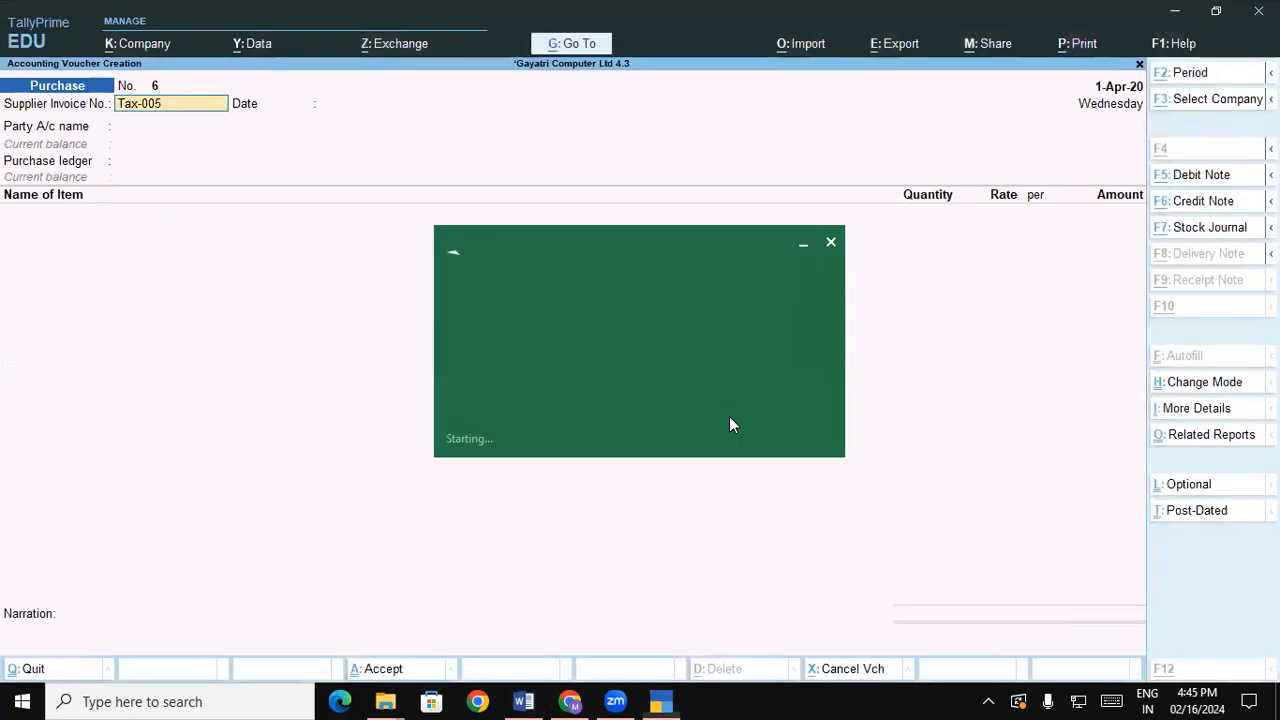
left_click(834, 245)
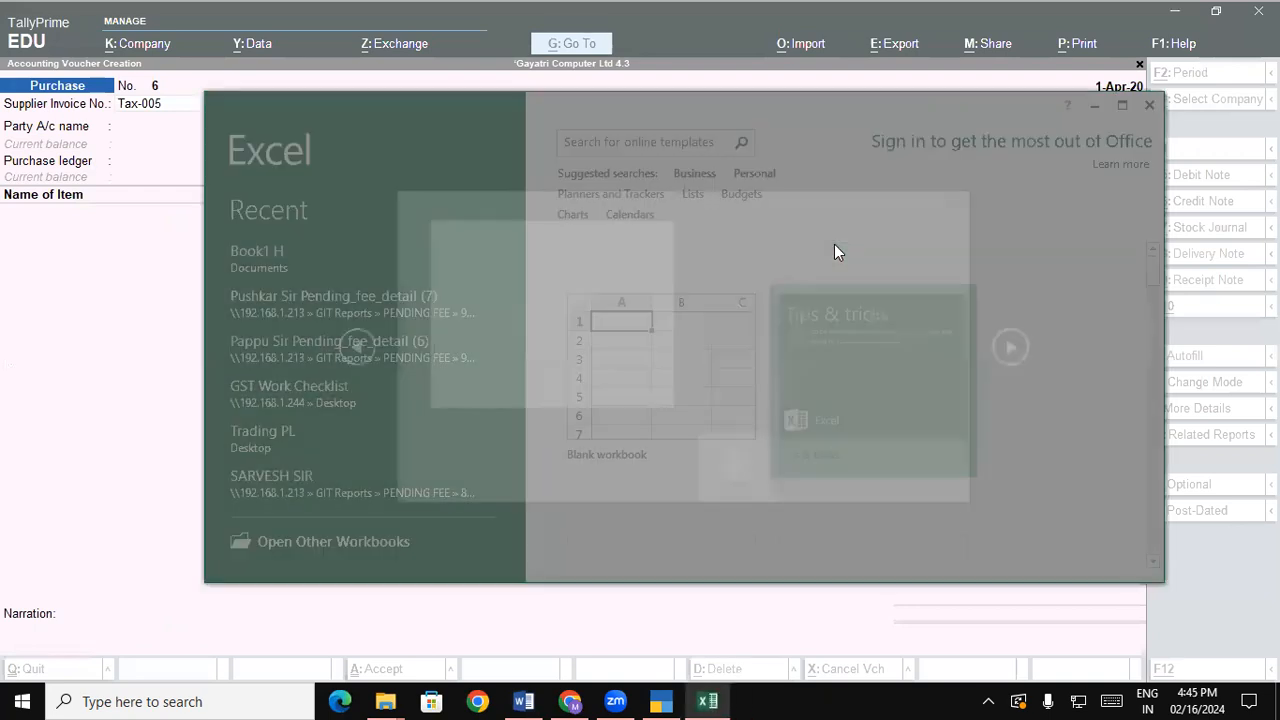
left_click(955, 193)
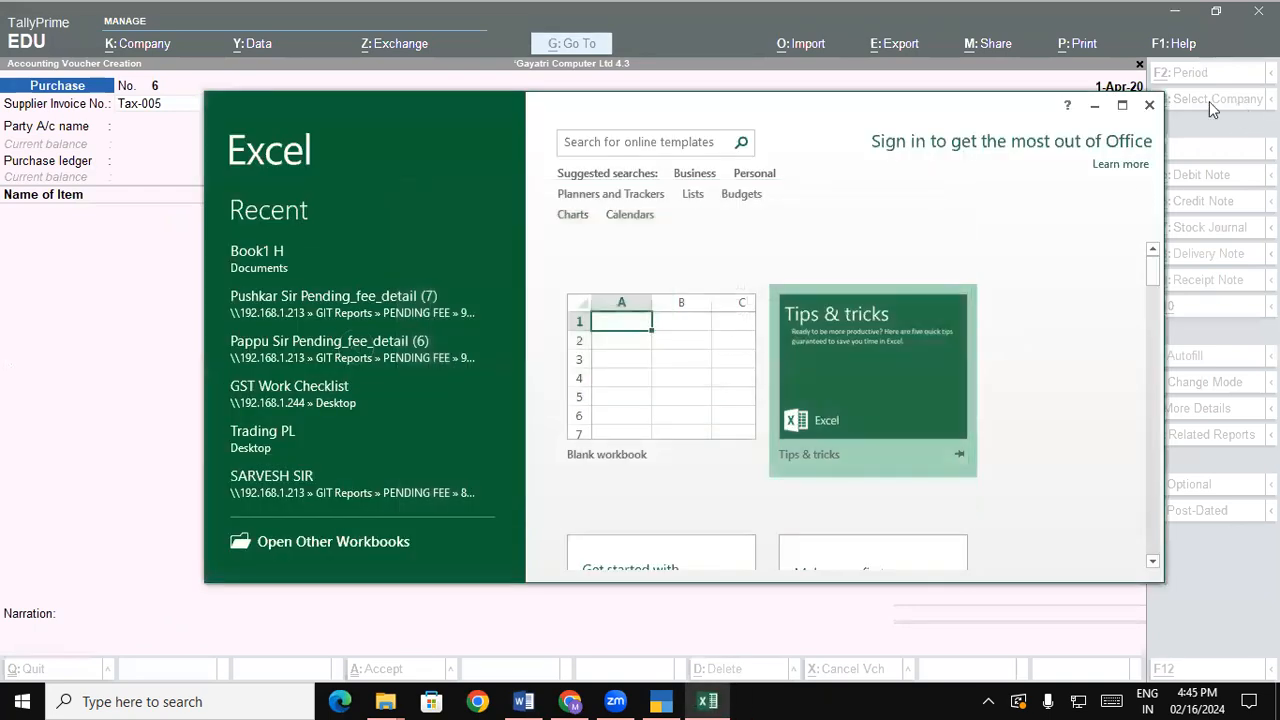
left_click(1150, 106)
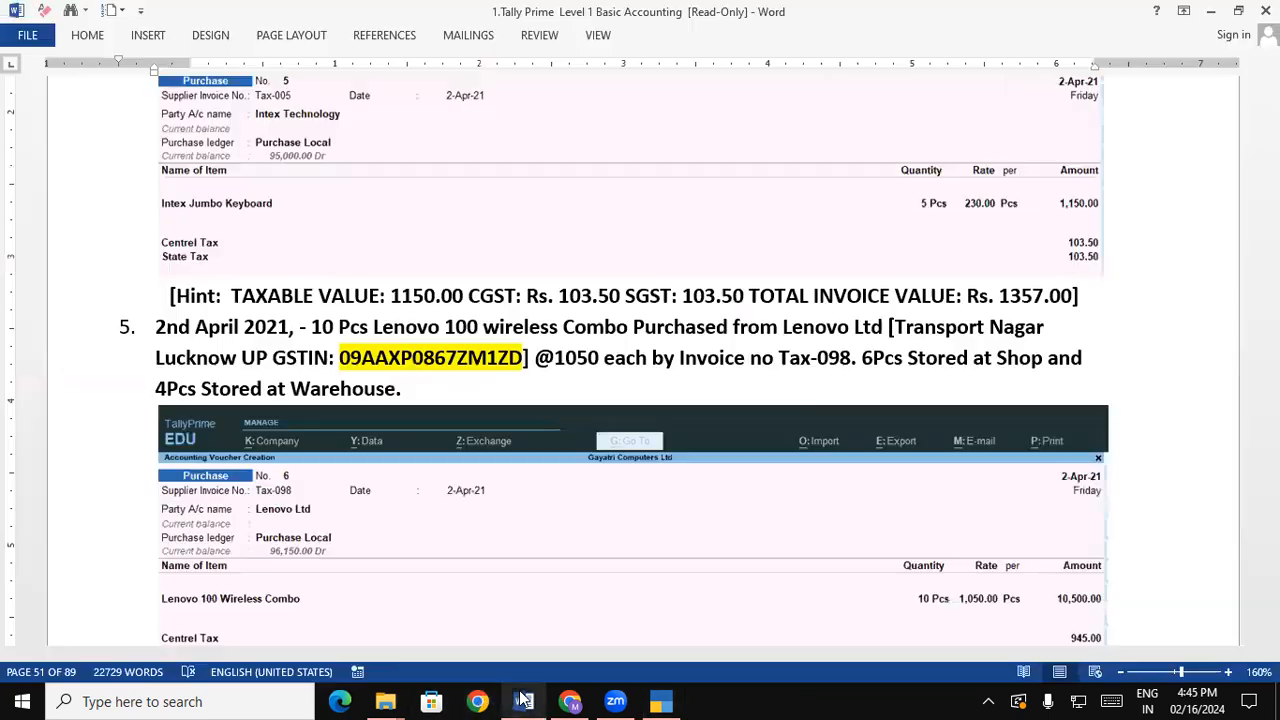
Recheck assignment 5 in Word, correct the voucher's supplier invoice number to Tax-098, and accept 1-Apr-20 as the invoice date
left_click(523, 701)
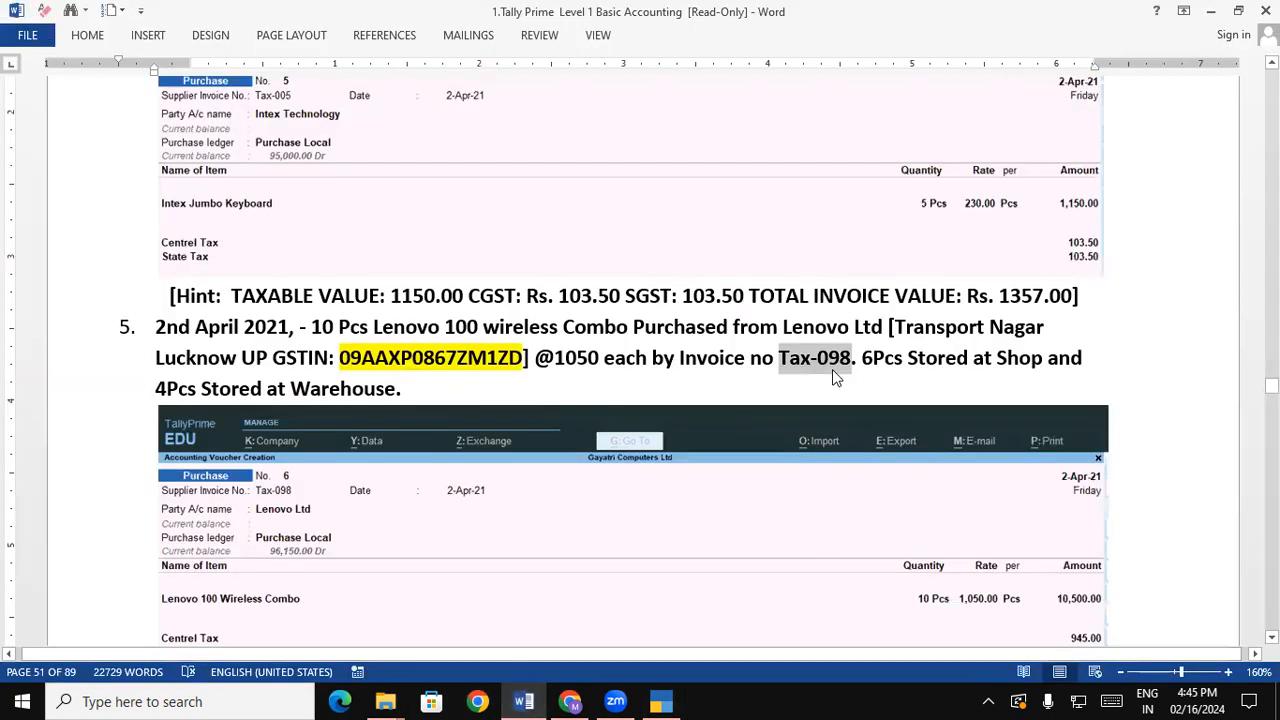
key("alt+Tab")
key("BackSpace")
key("BackSpace")
type("98")
key("Return")
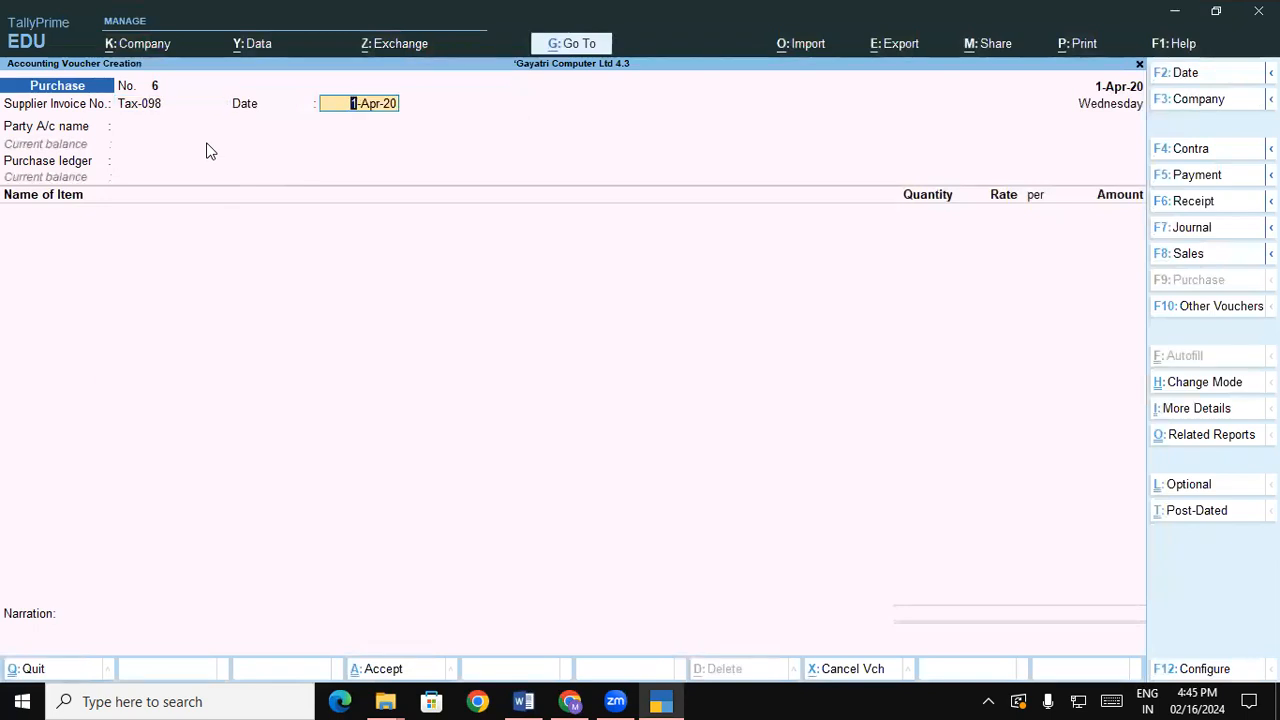
key("Return")
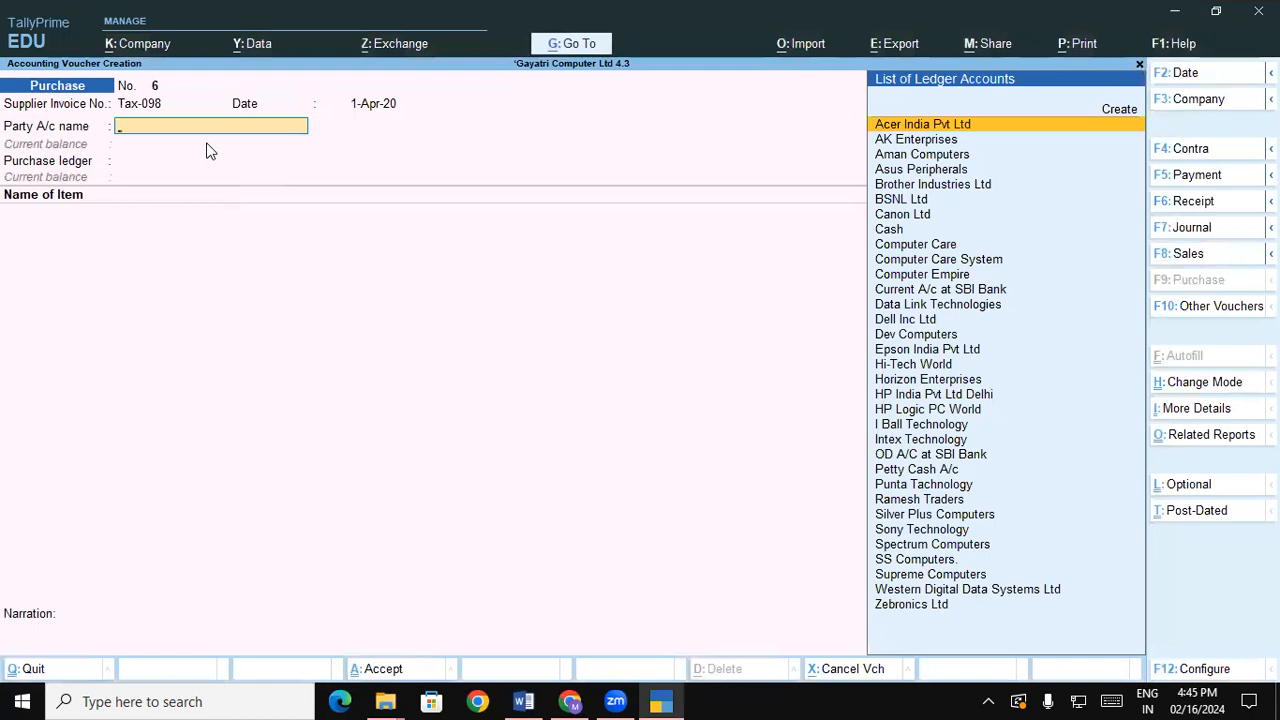
Check the supplier in Word's assignment 5 and look for Lenovo Ltd among the voucher's party ledgers
left_click(523, 701)
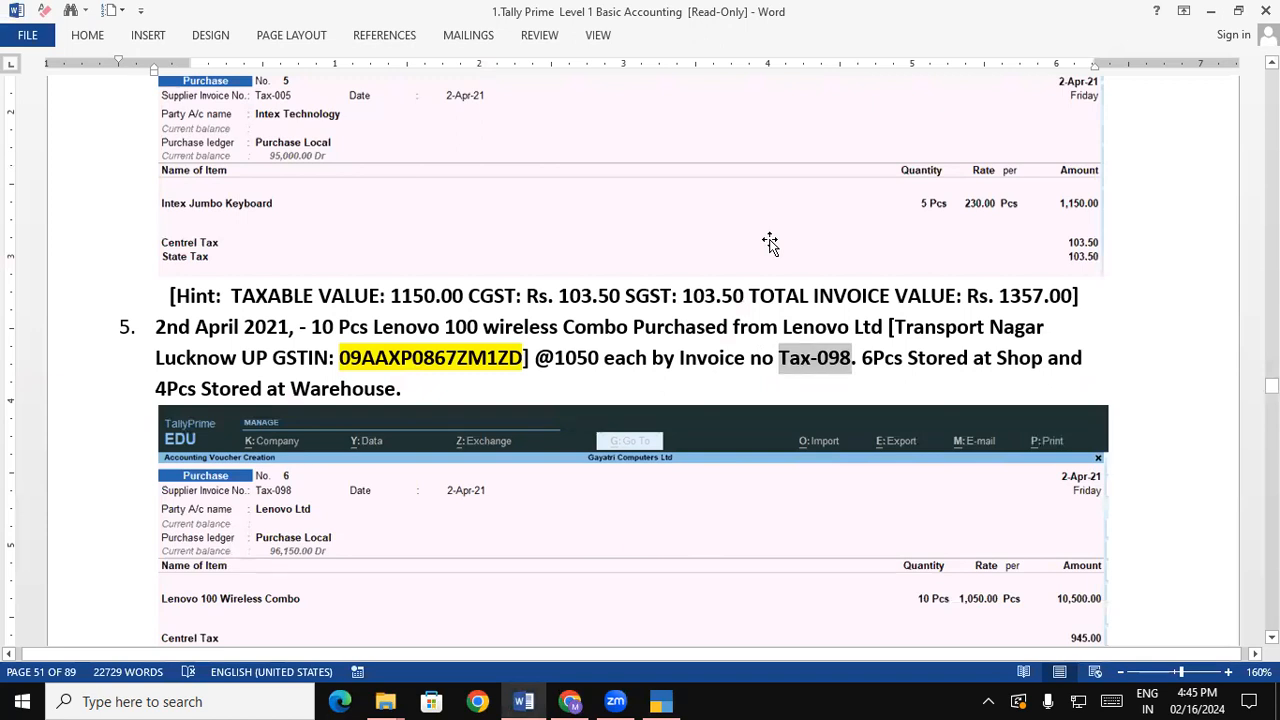
left_click(664, 701)
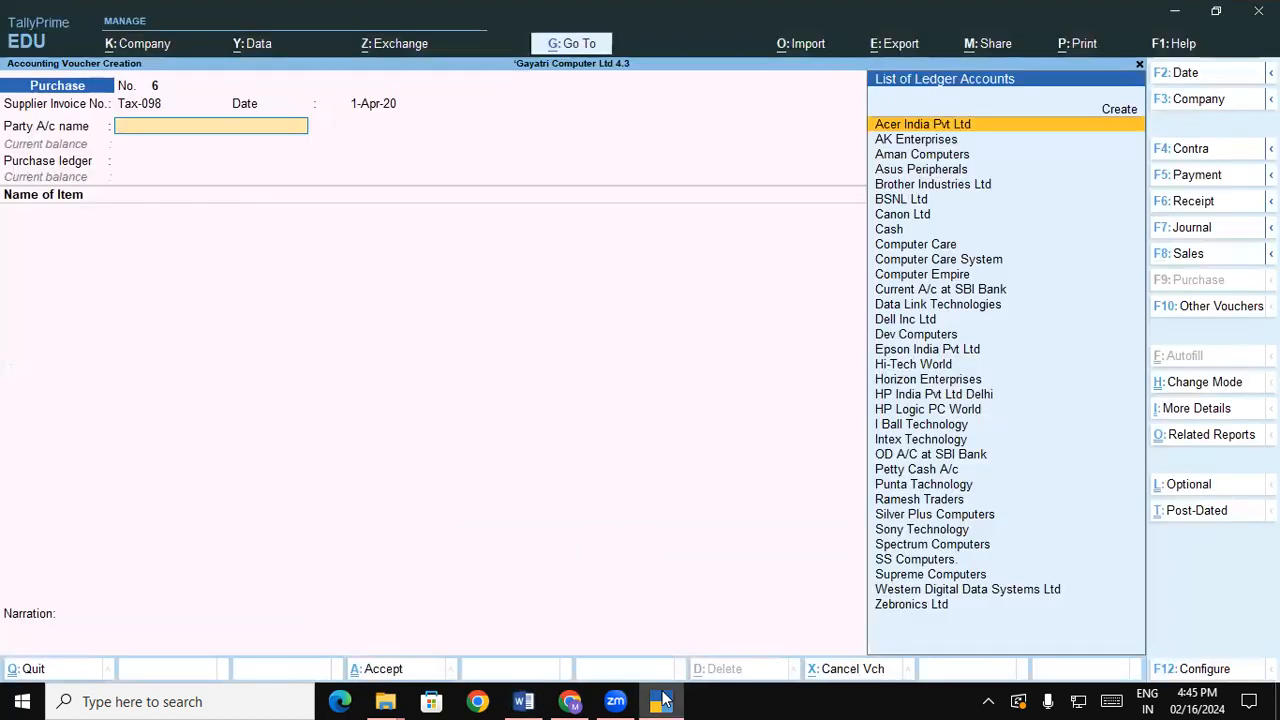
type("l")
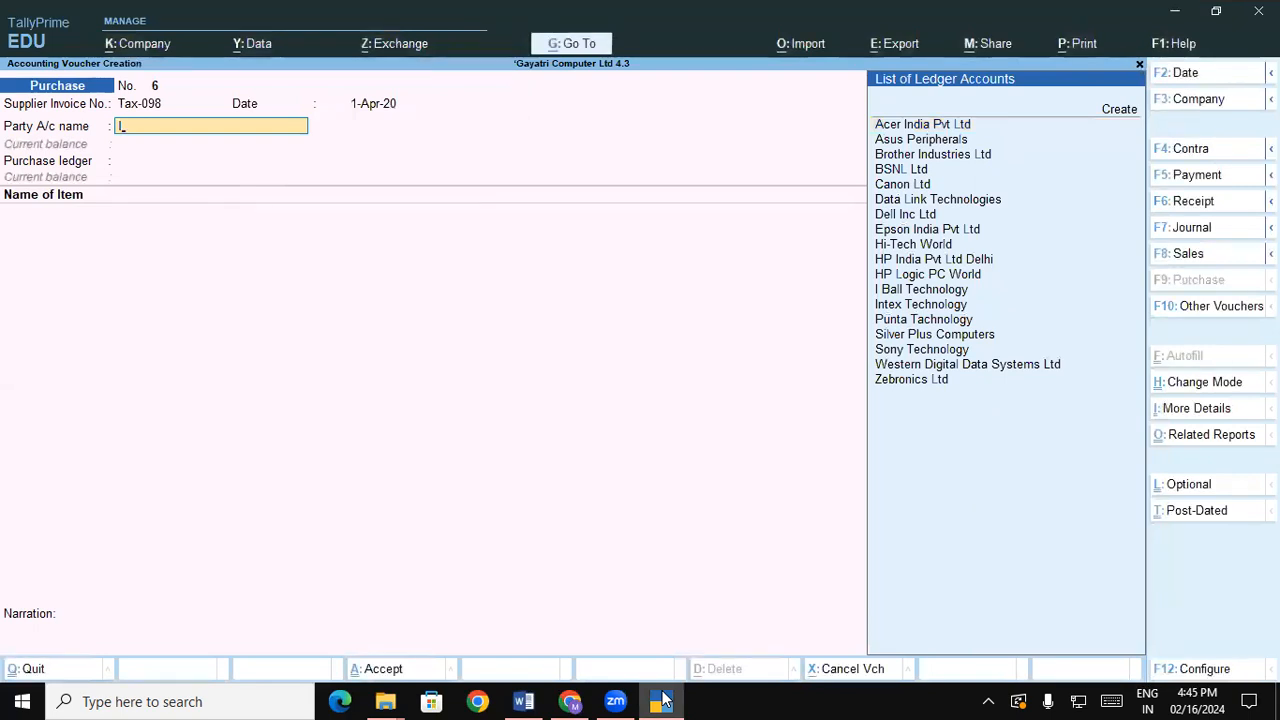
type("l")
key("BackSpace")
key("BackSpace")
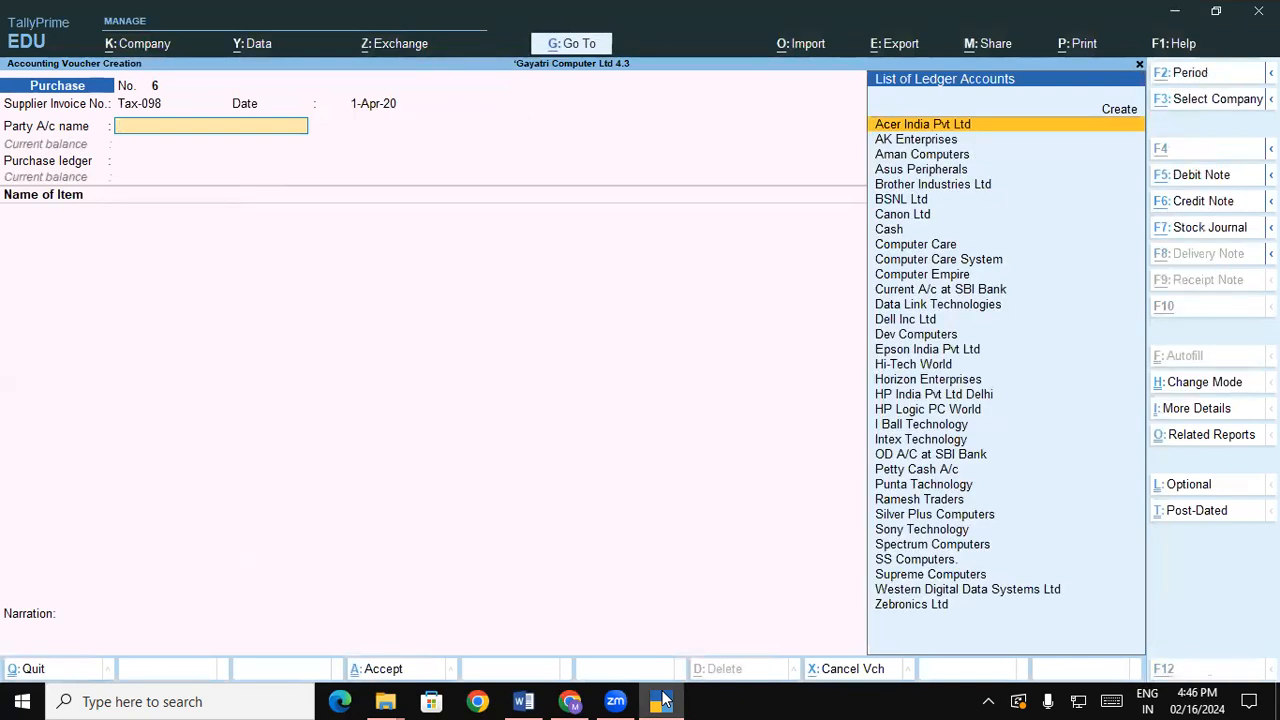
Start a new party ledger from the Purchase voucher and name it Lenovo Ltd
key("alt+c")
key("alt+e")
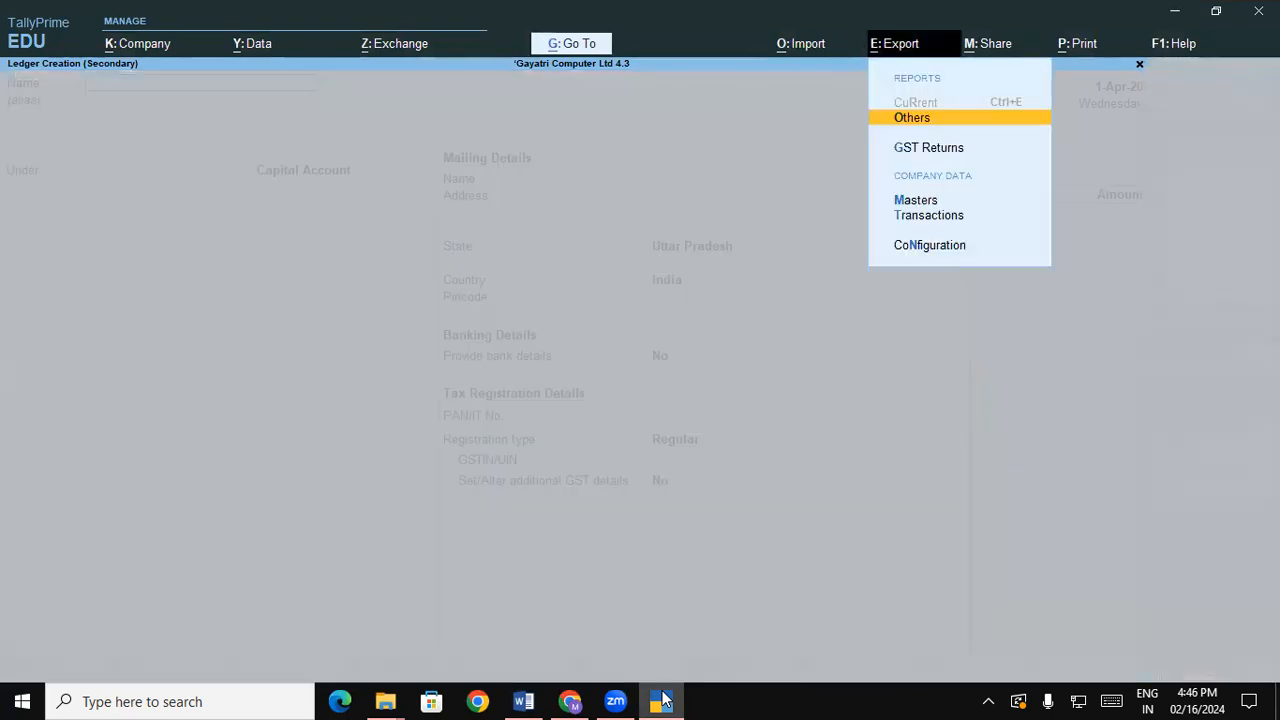
left_click(214, 97)
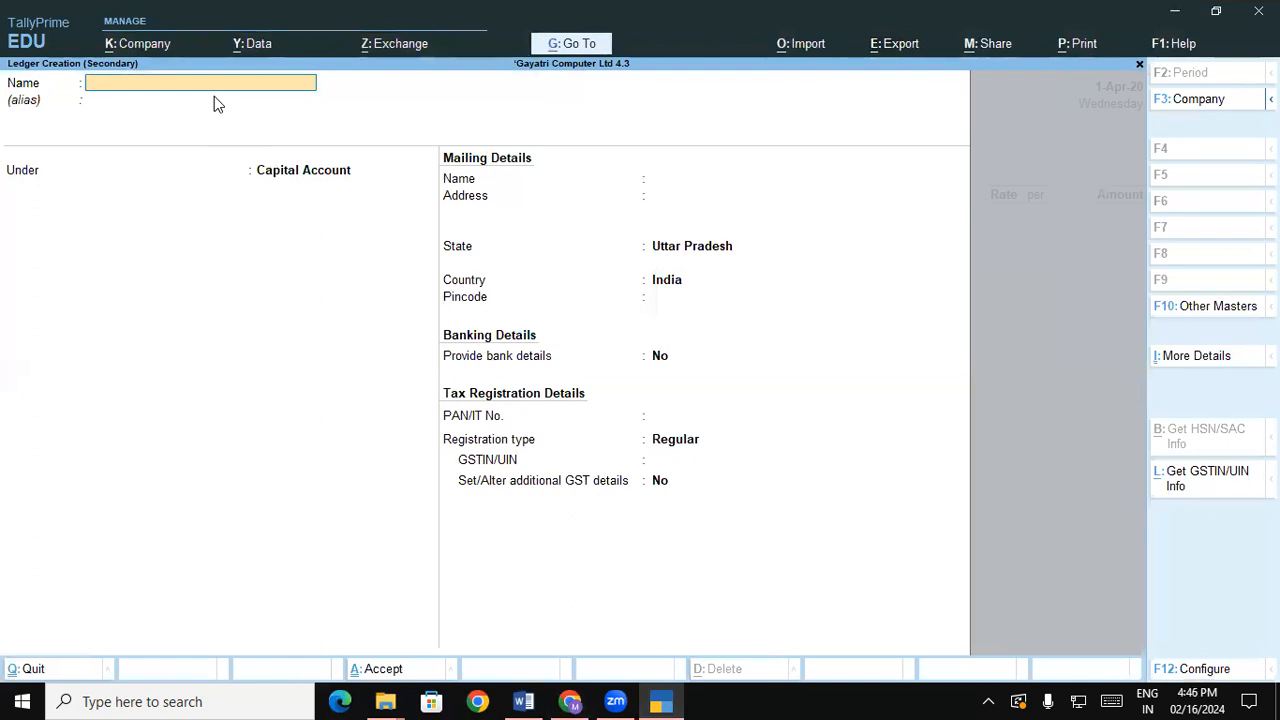
key("alt")
key("BackSpace")
type("enovo Ltd")
key("Return")
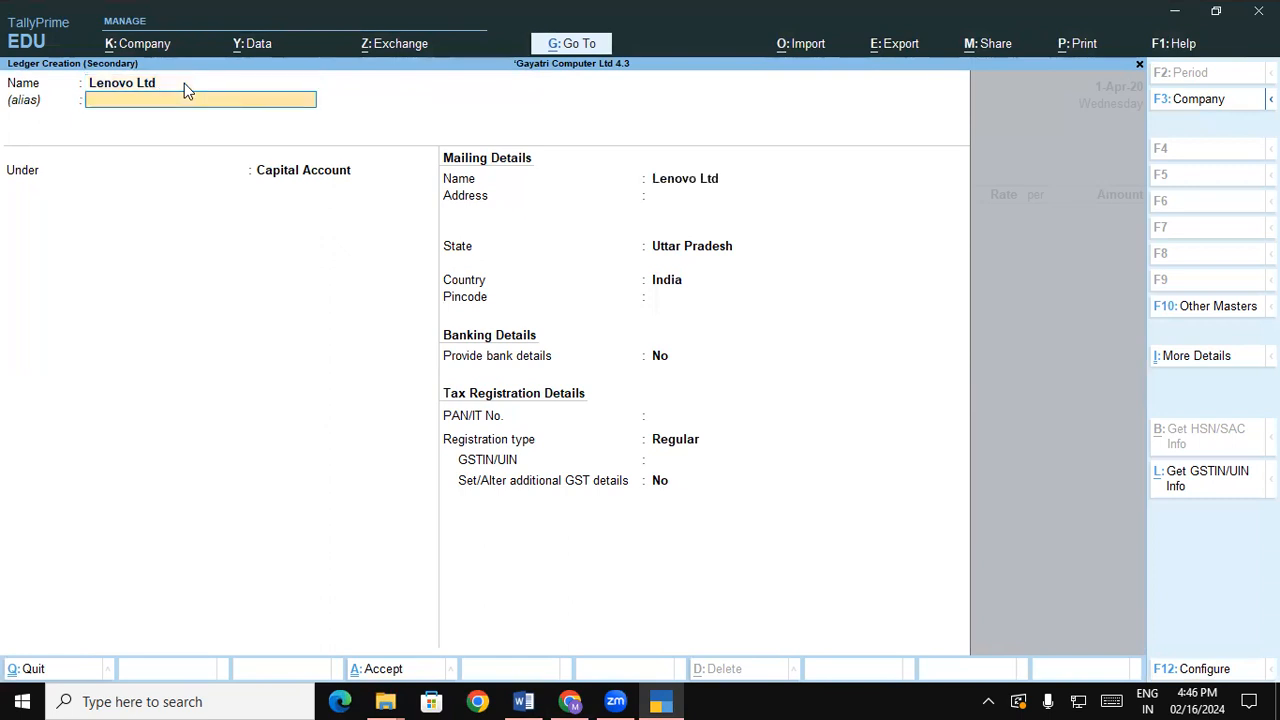
Place the Lenovo Ltd ledger under Sundry Creditors, leaving the alias blank and keeping the default bill-by-bill settings and mailing name
key("Return")
type("Sun")
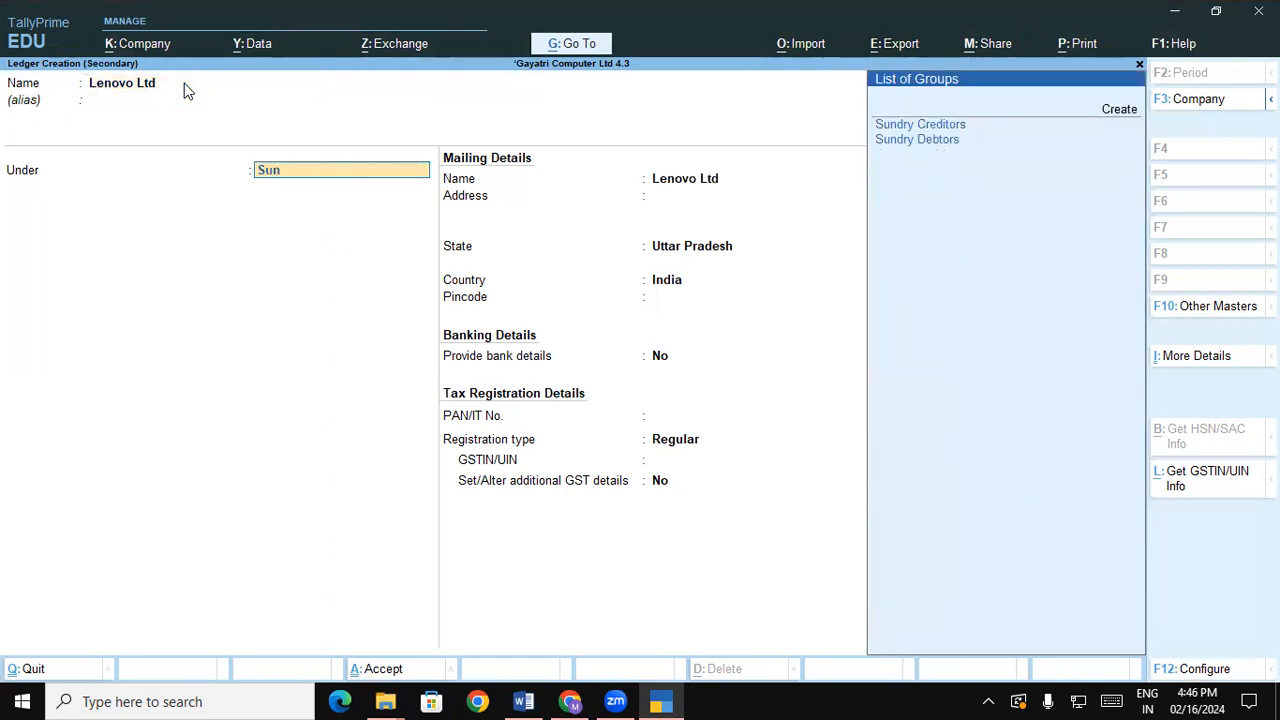
key("Return")
key("Return")
key("Return")
key("Return")
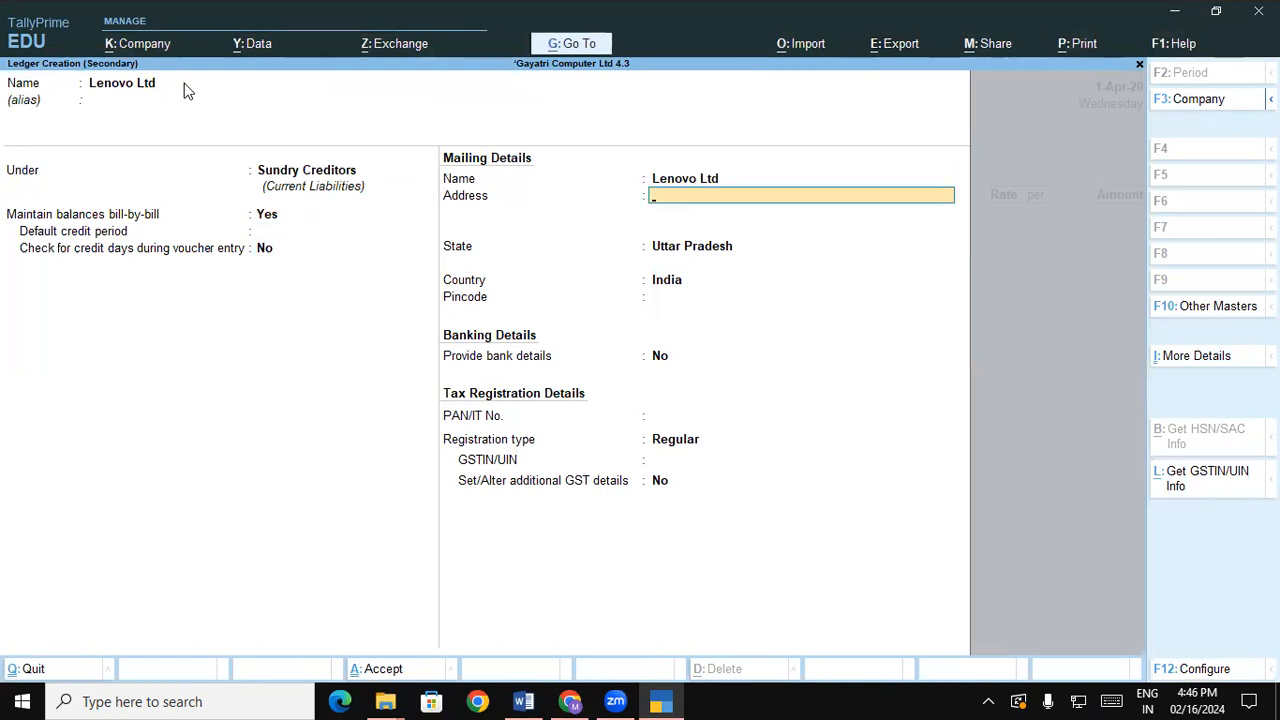
Copy the supplier's locality from Word's assignment 5 into the ledger's mailing address and add the city on the second line
left_click(520, 700)
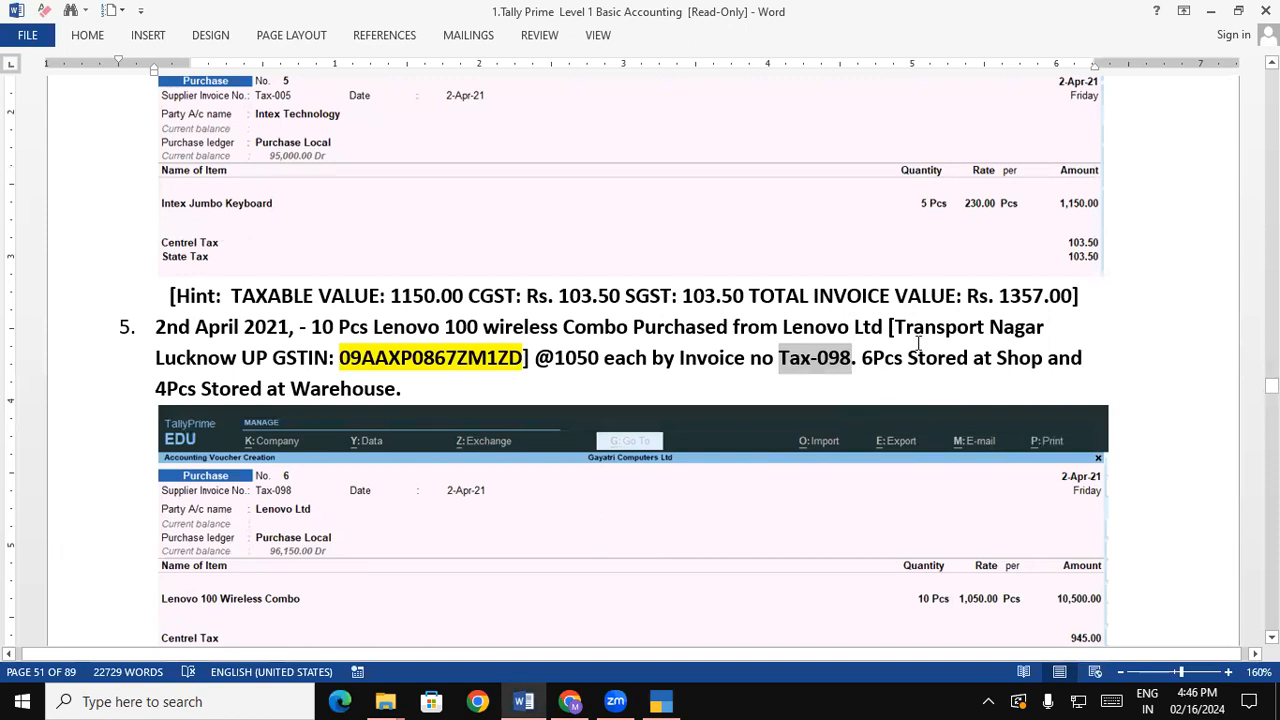
left_click_drag(895, 326, 1038, 328)
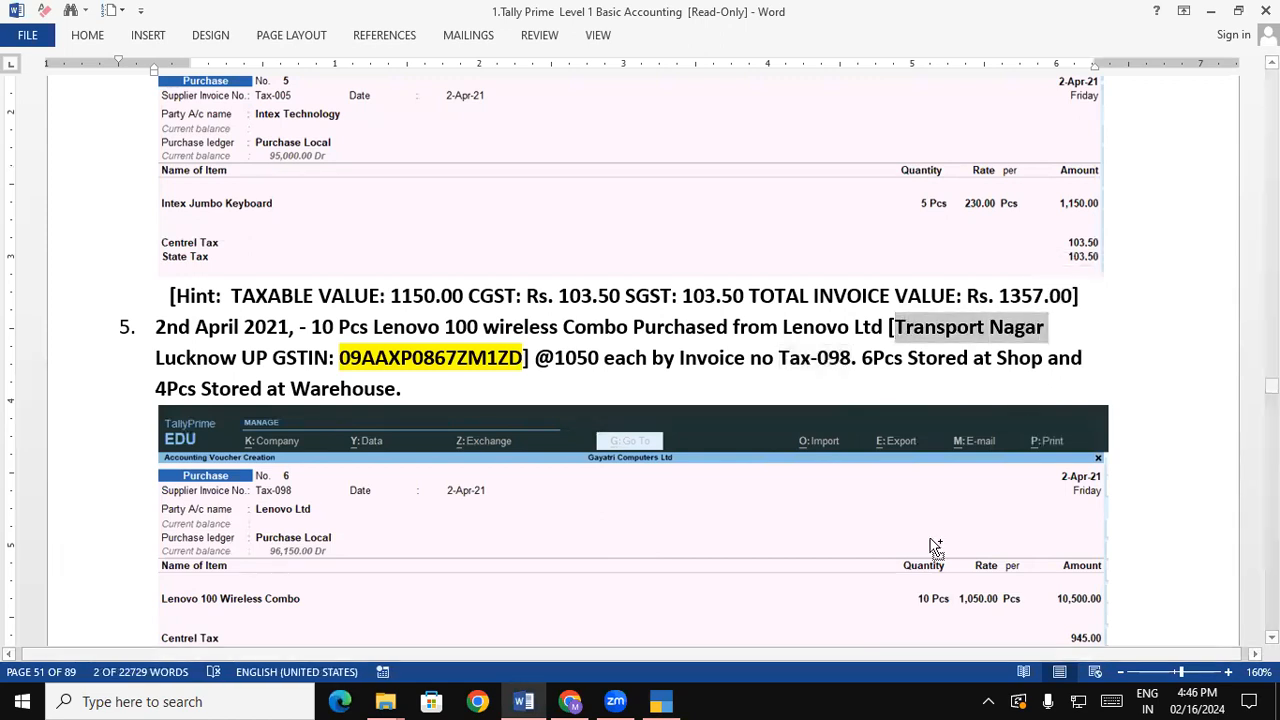
left_click(664, 701)
key("ctrl+alt+v")
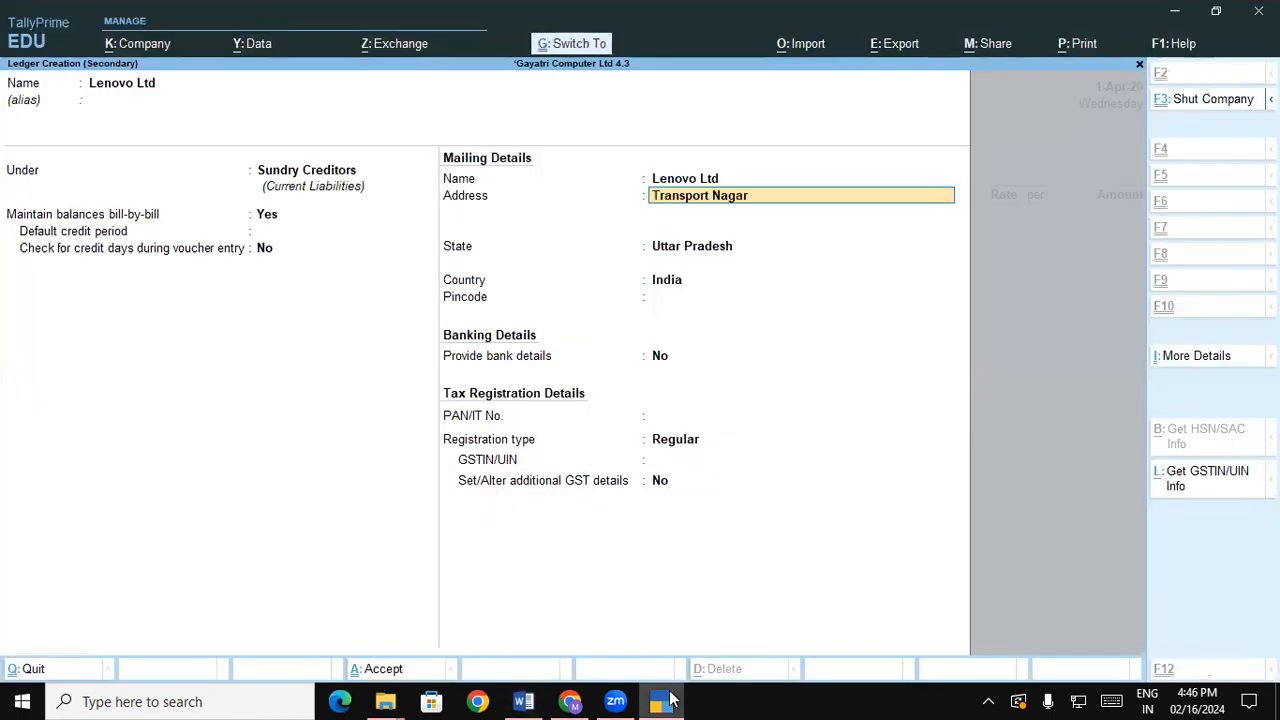
key("Return")
type("L")
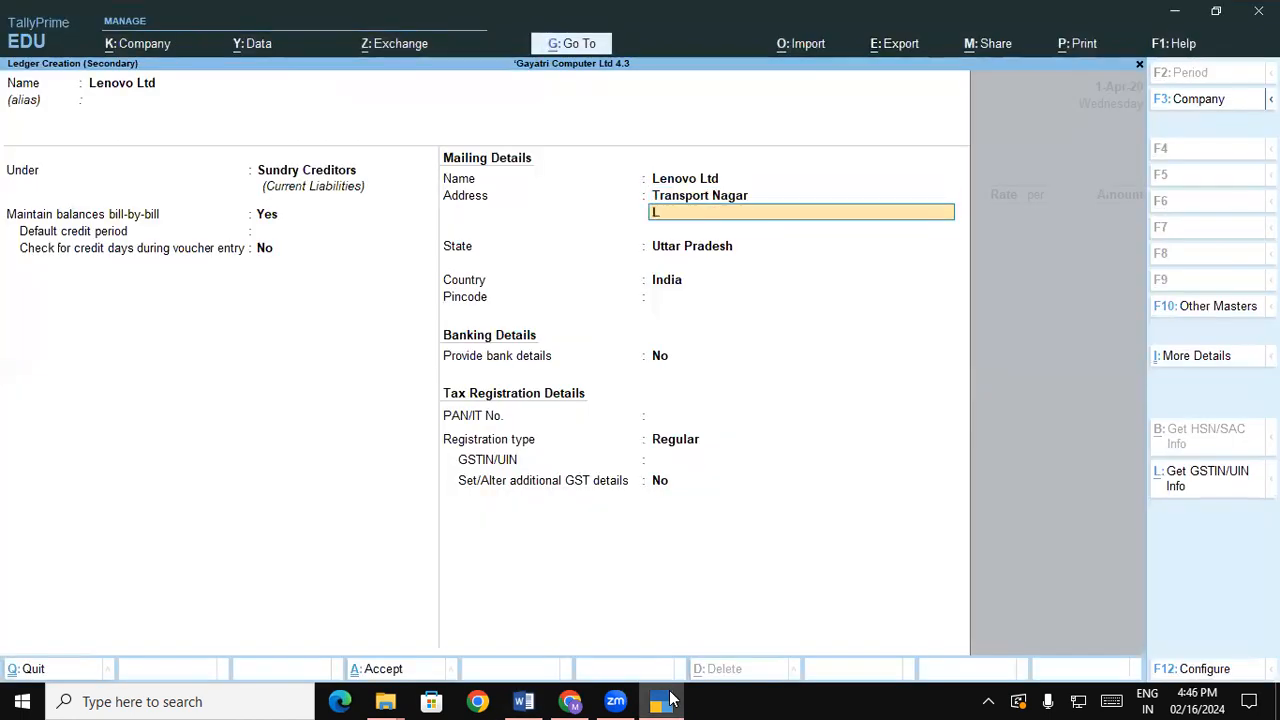
type("ucknow")
key("Return")
Keep Uttar Pradesh as the ledger's state and India as its country, leaving the pincode blank
key("Return")
key("Return")
key("Return")
key("Return")
key("Return")
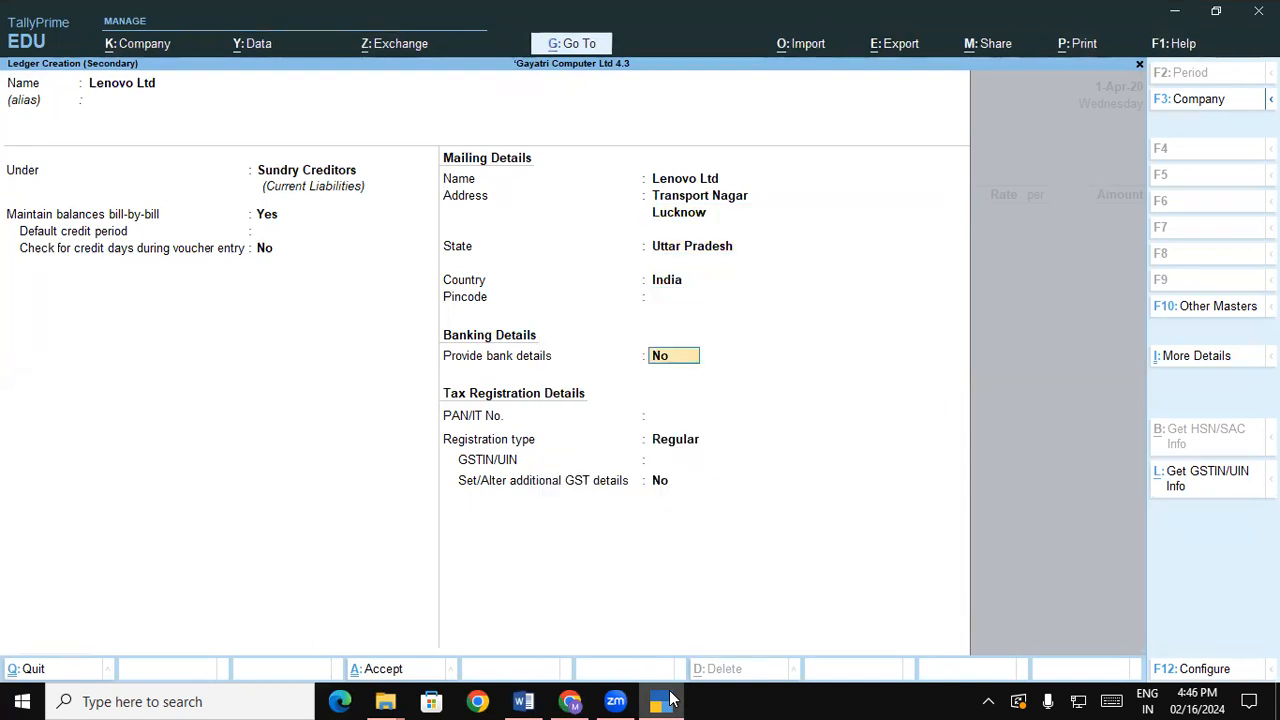
Leave bank details set to No and copy the supplier's GSTIN from Word's assignment 5 into the Lenovo Ltd ledger's GSTIN/UIN field
key("Return")
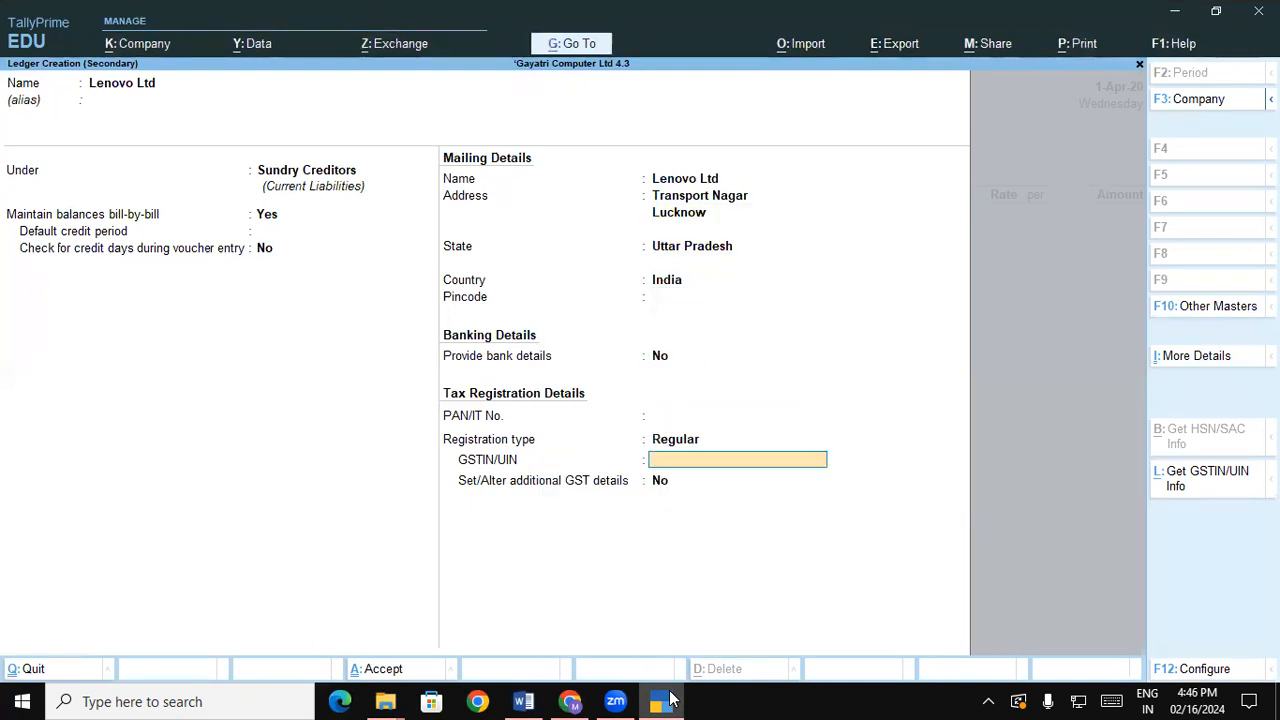
left_click(523, 701)
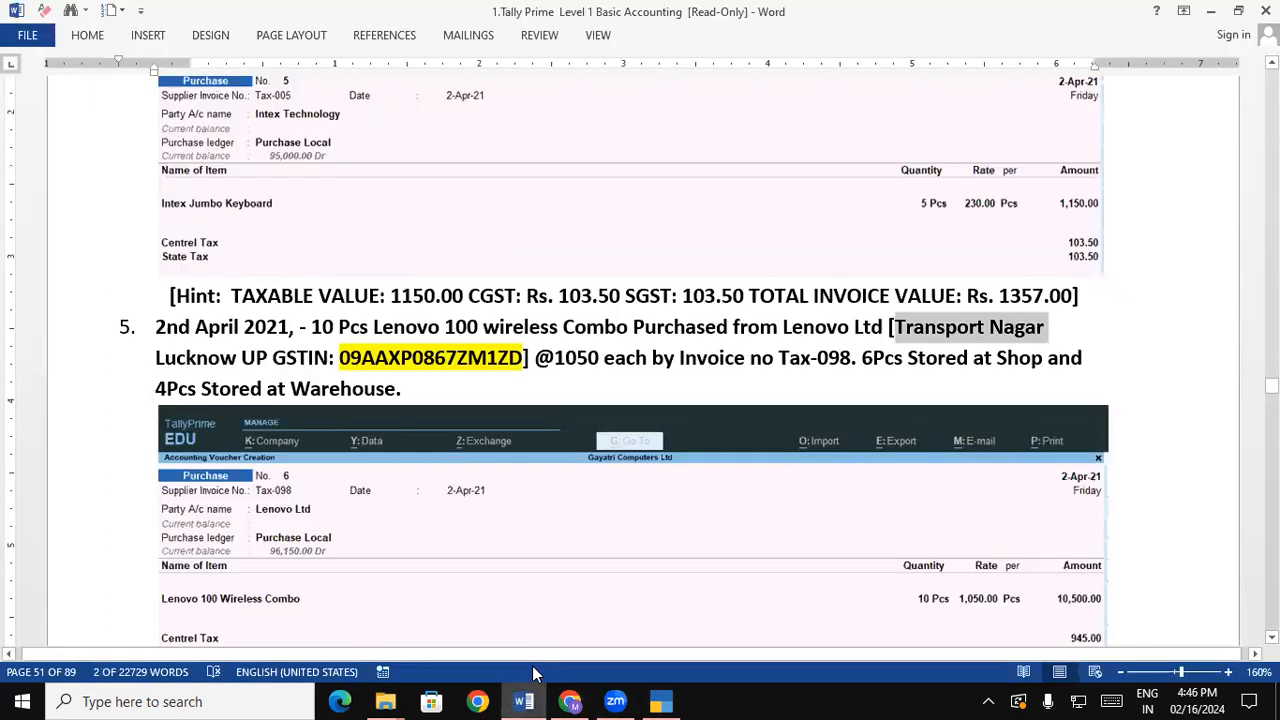
left_click(420, 392)
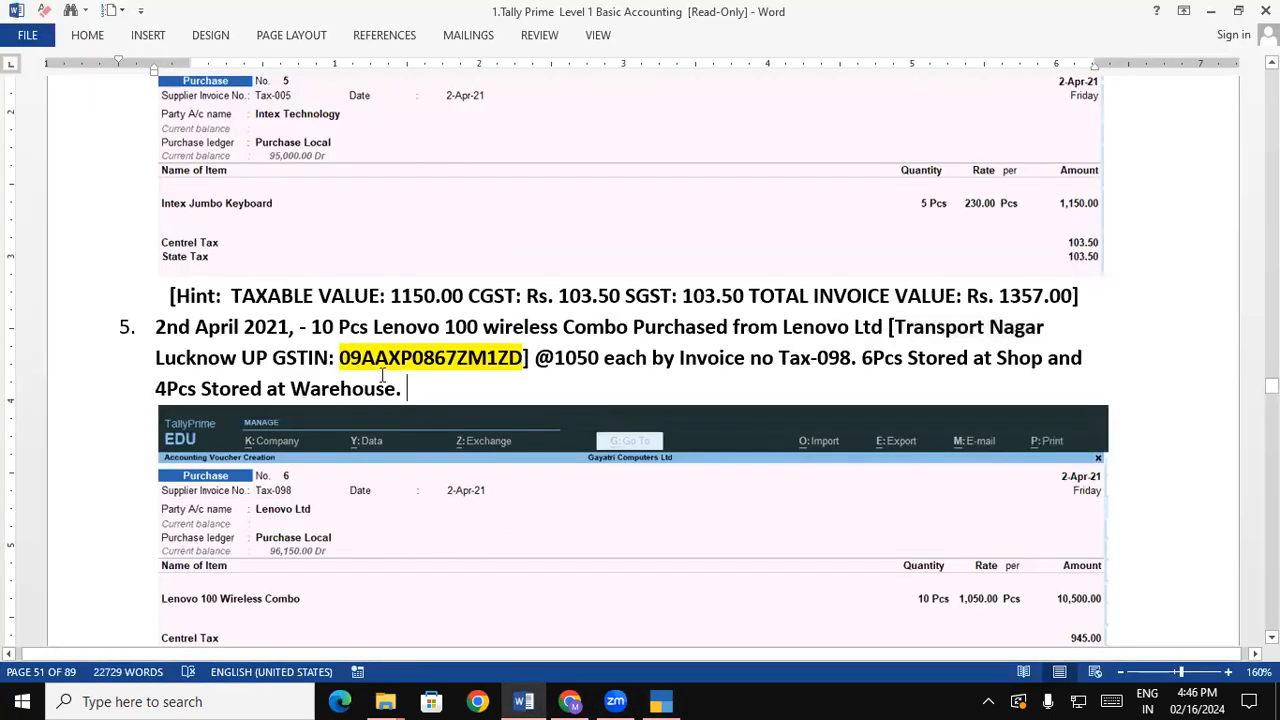
left_click_drag(341, 362, 520, 368)
key("ctrl+c")
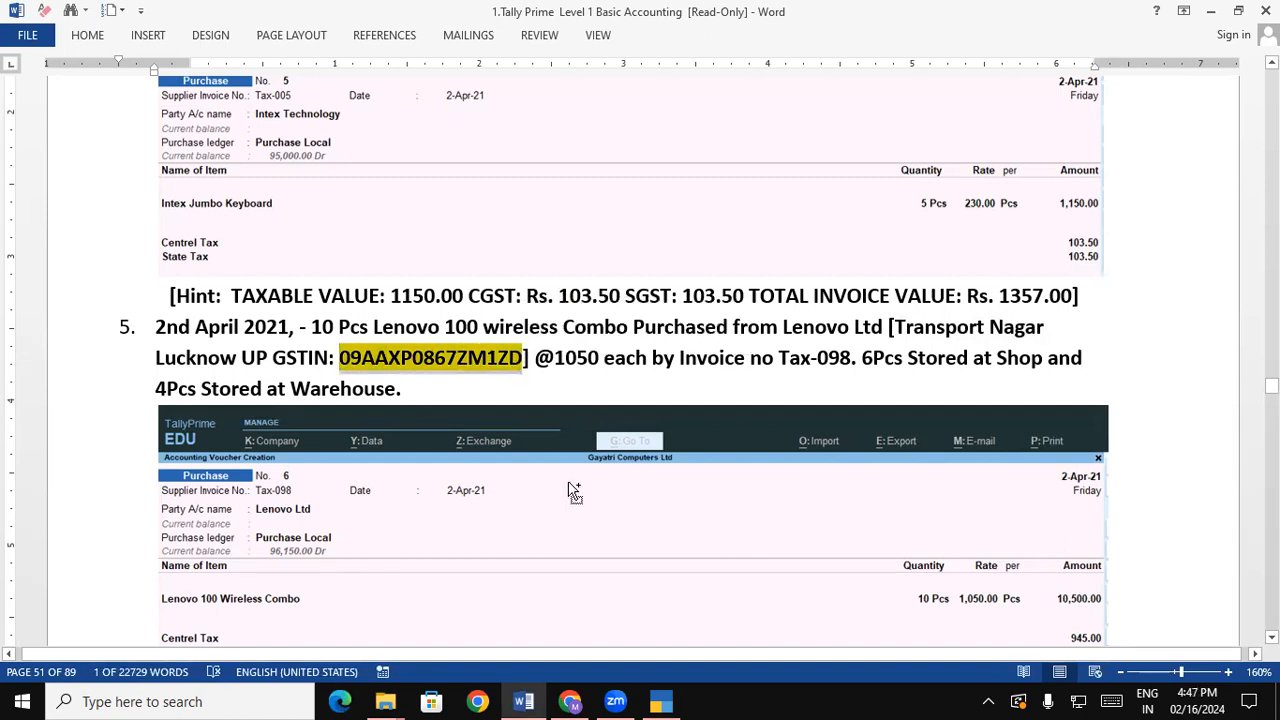
left_click(658, 701)
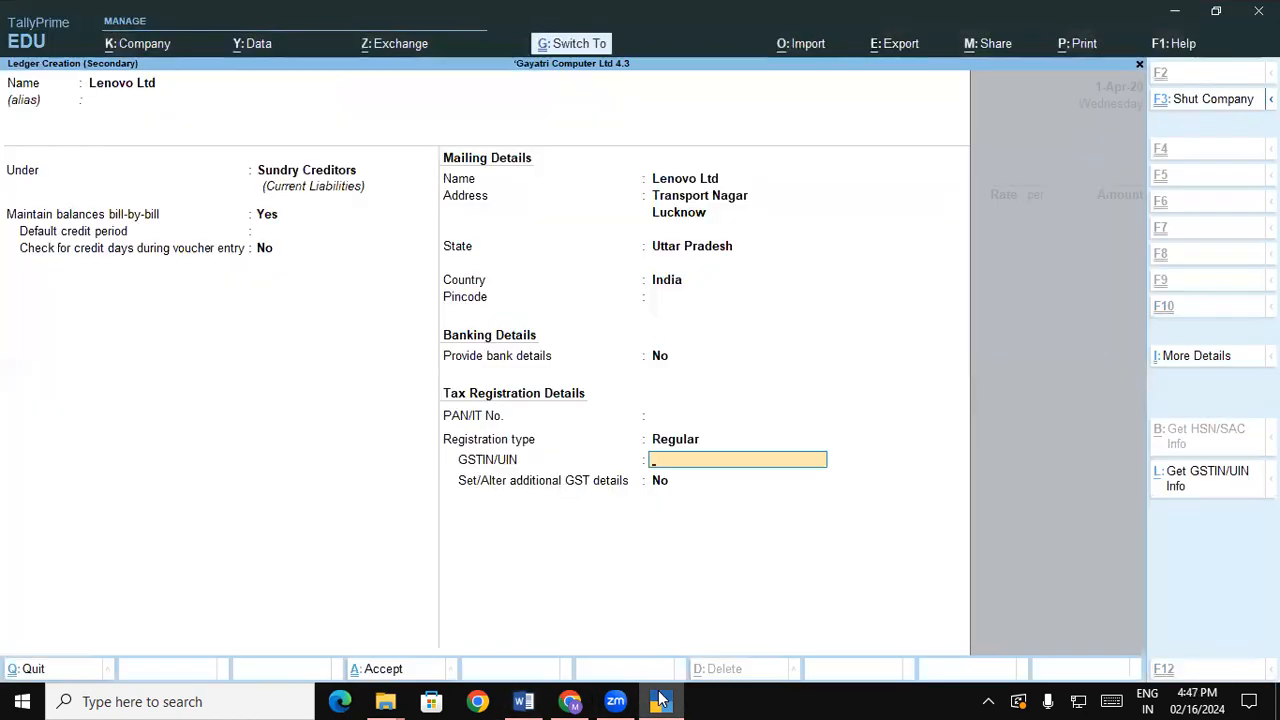
key("ctrl+v")
key("Return")
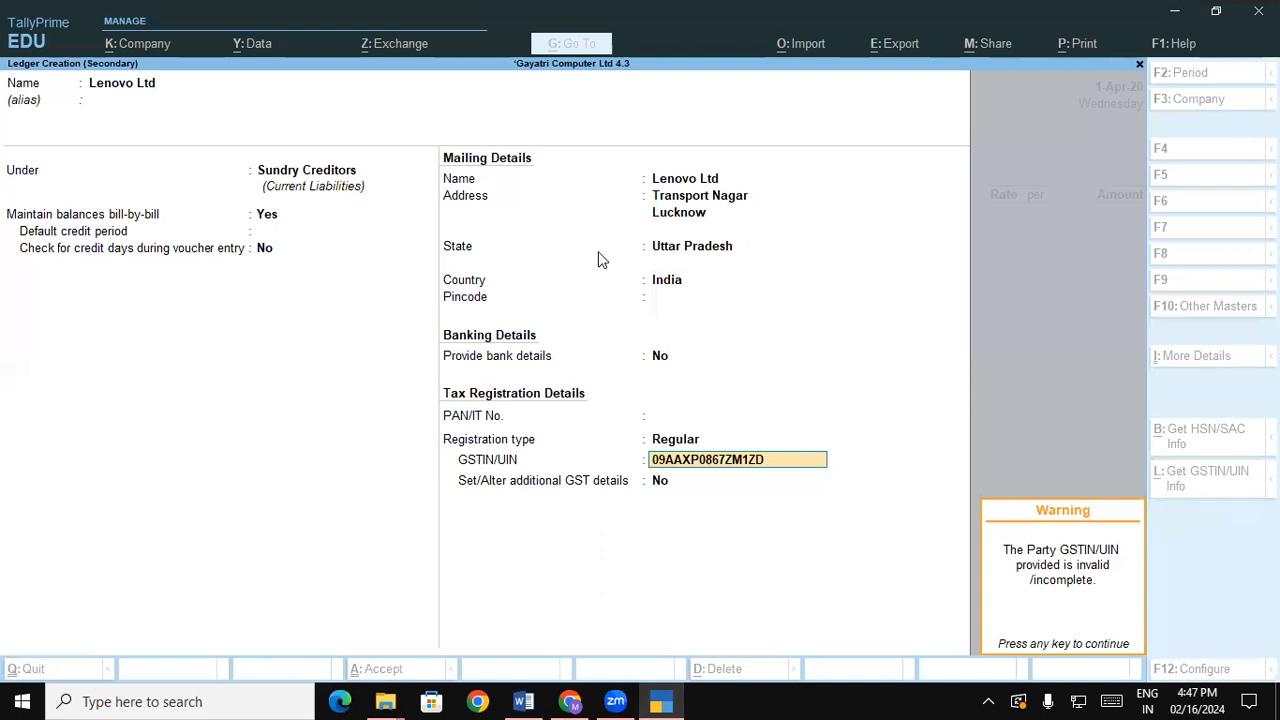
left_click(782, 460)
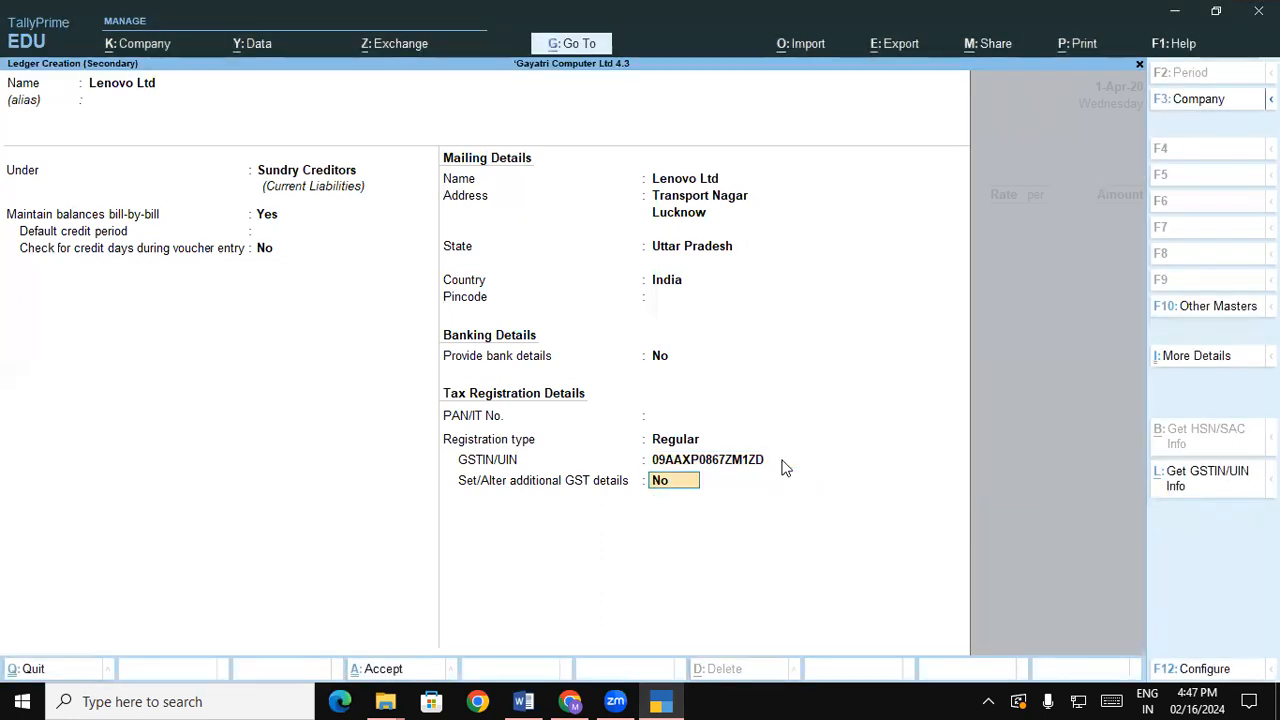
In Word's assignment 5, replace everything after the two-digit state code in Lenovo Ltd's GSTIN with a different registration number
left_click(765, 458)
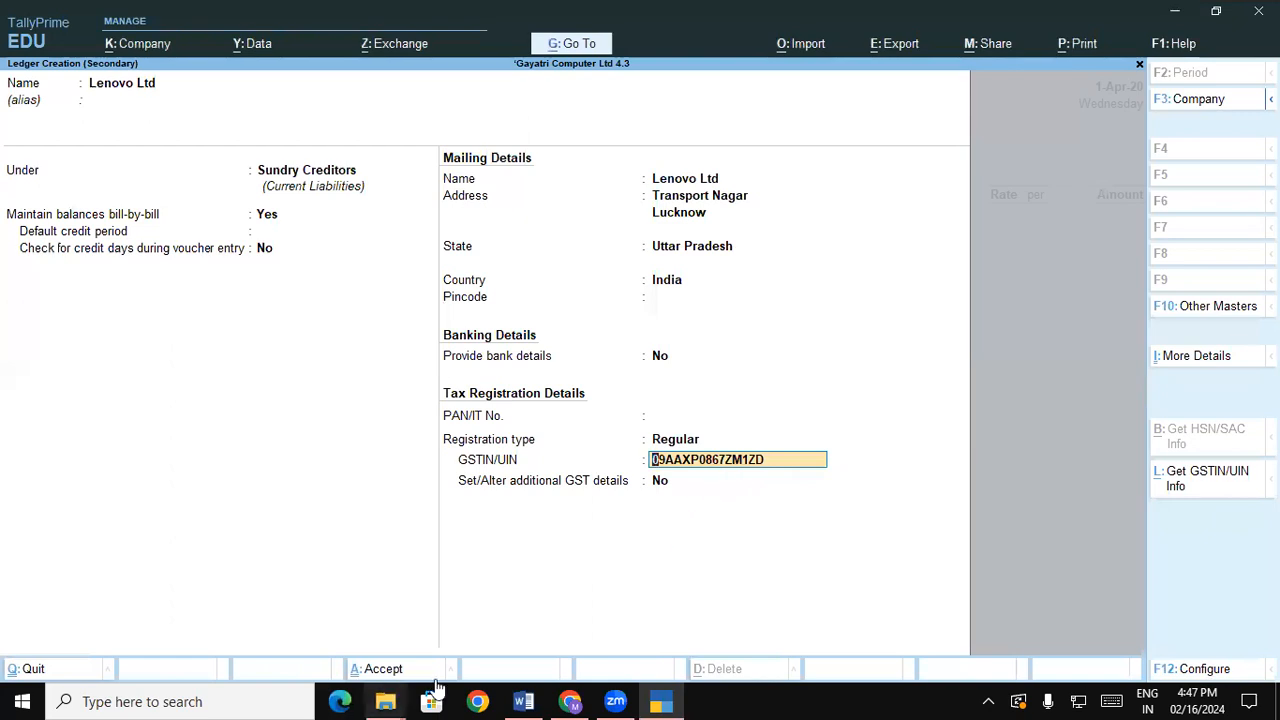
left_click(523, 701)
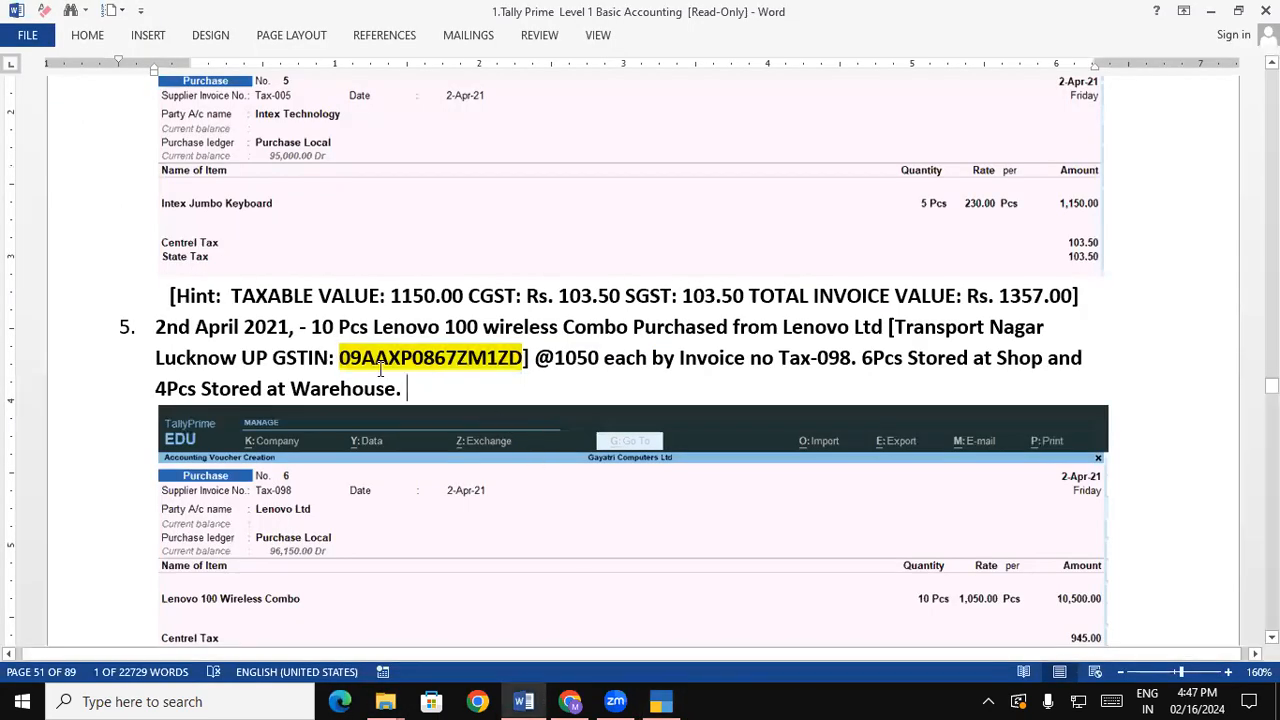
left_click_drag(361, 360, 522, 361)
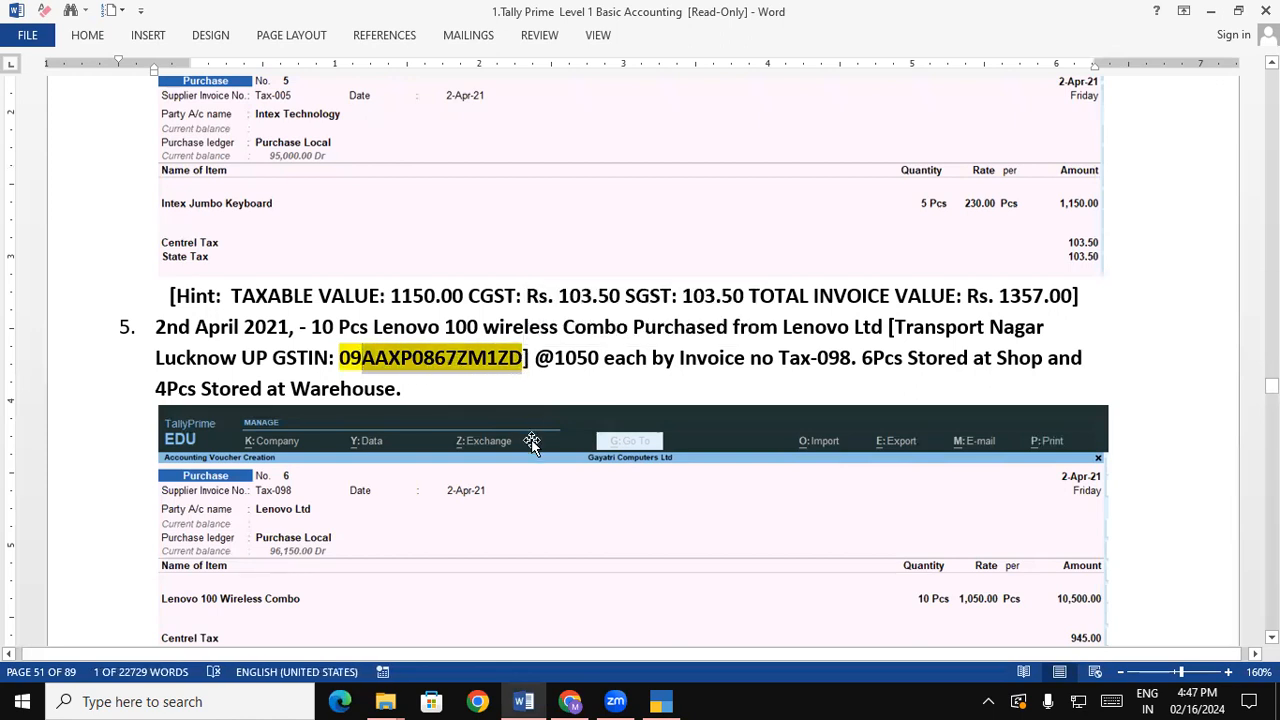
type("GDGP")
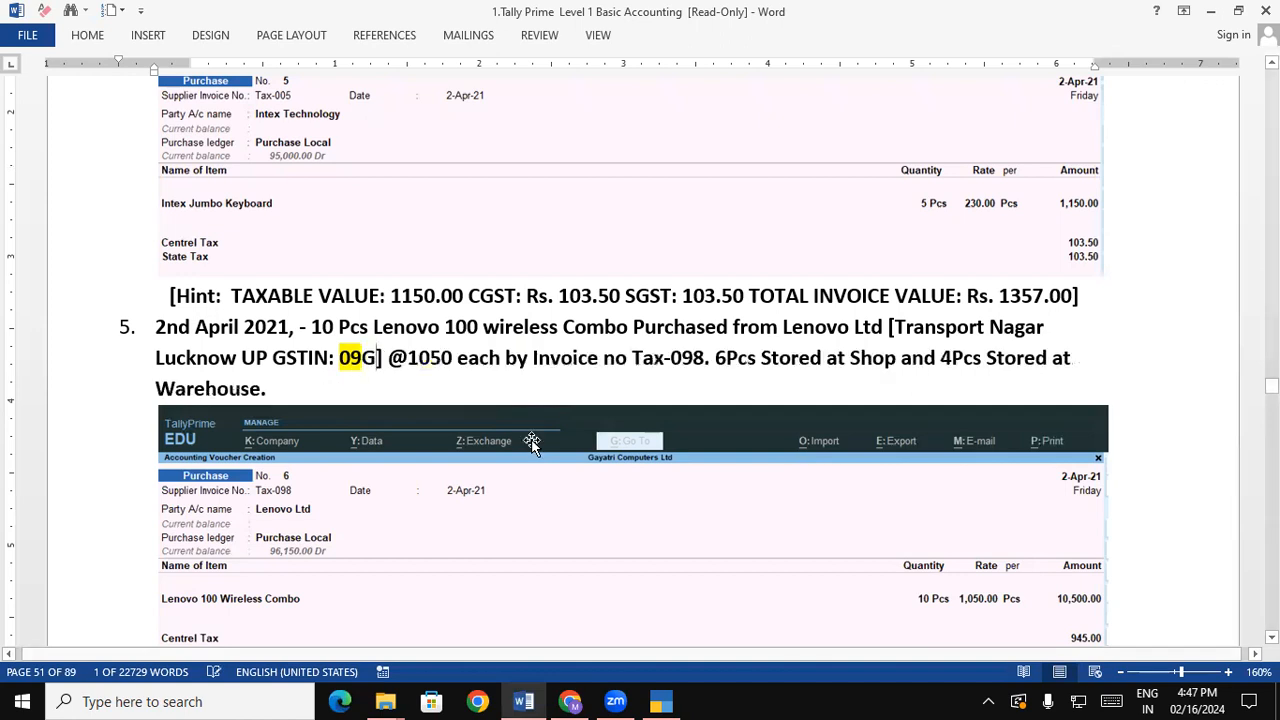
type("K")
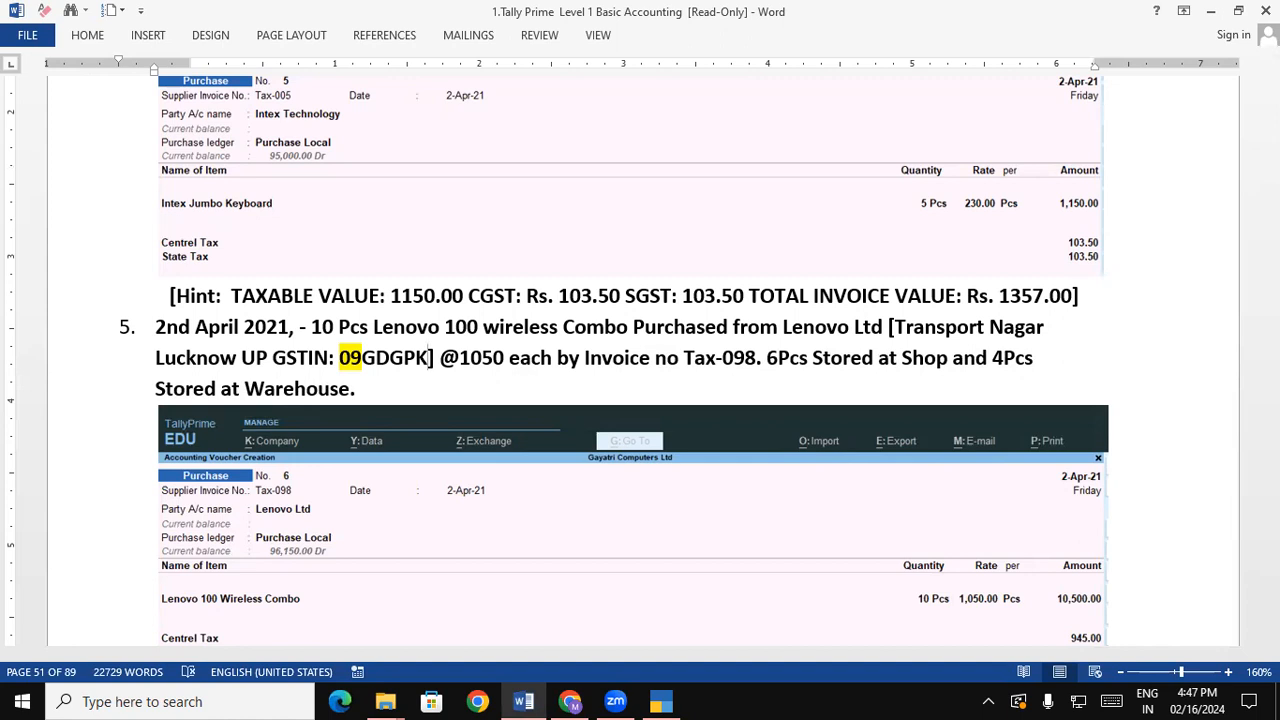
type("89")
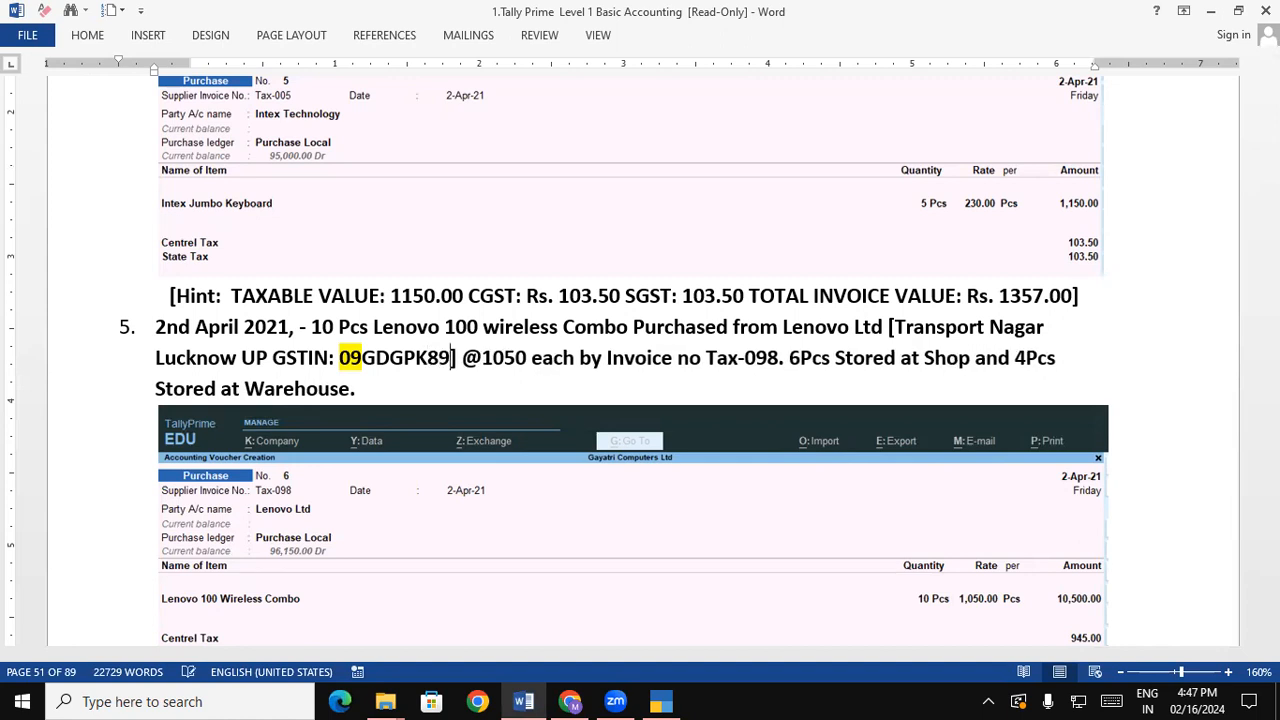
type("80")
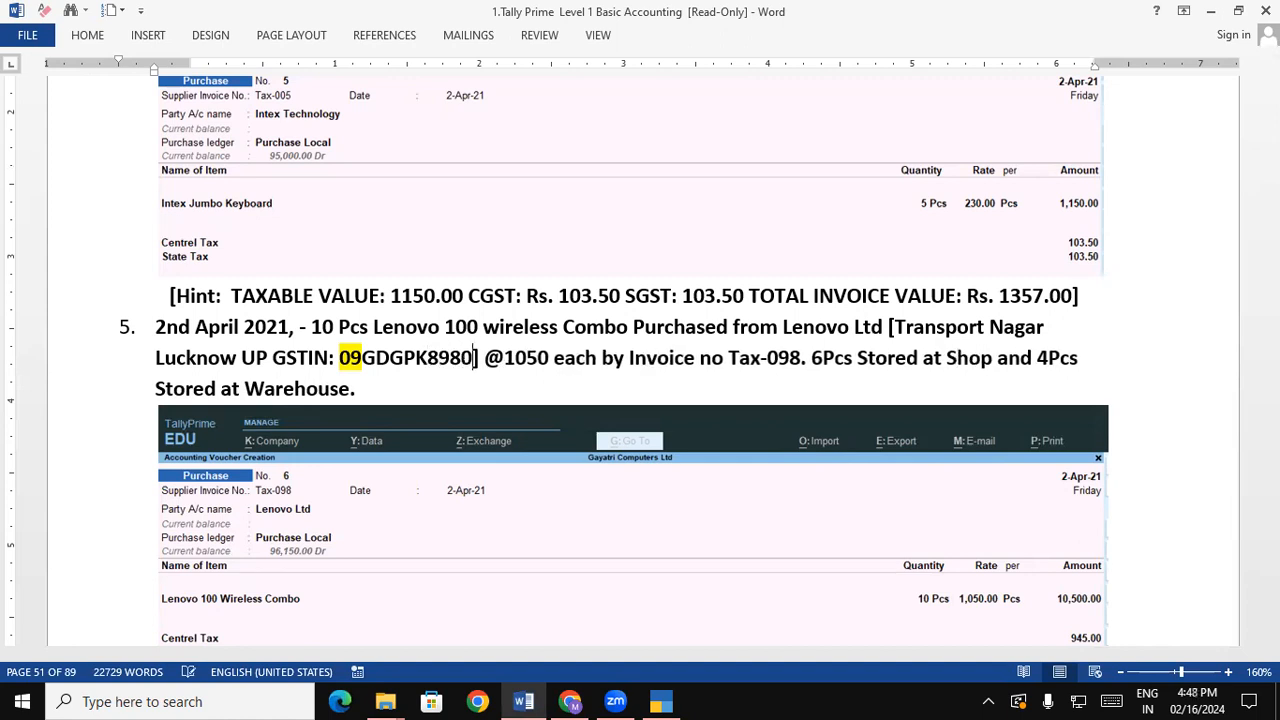
type("J")
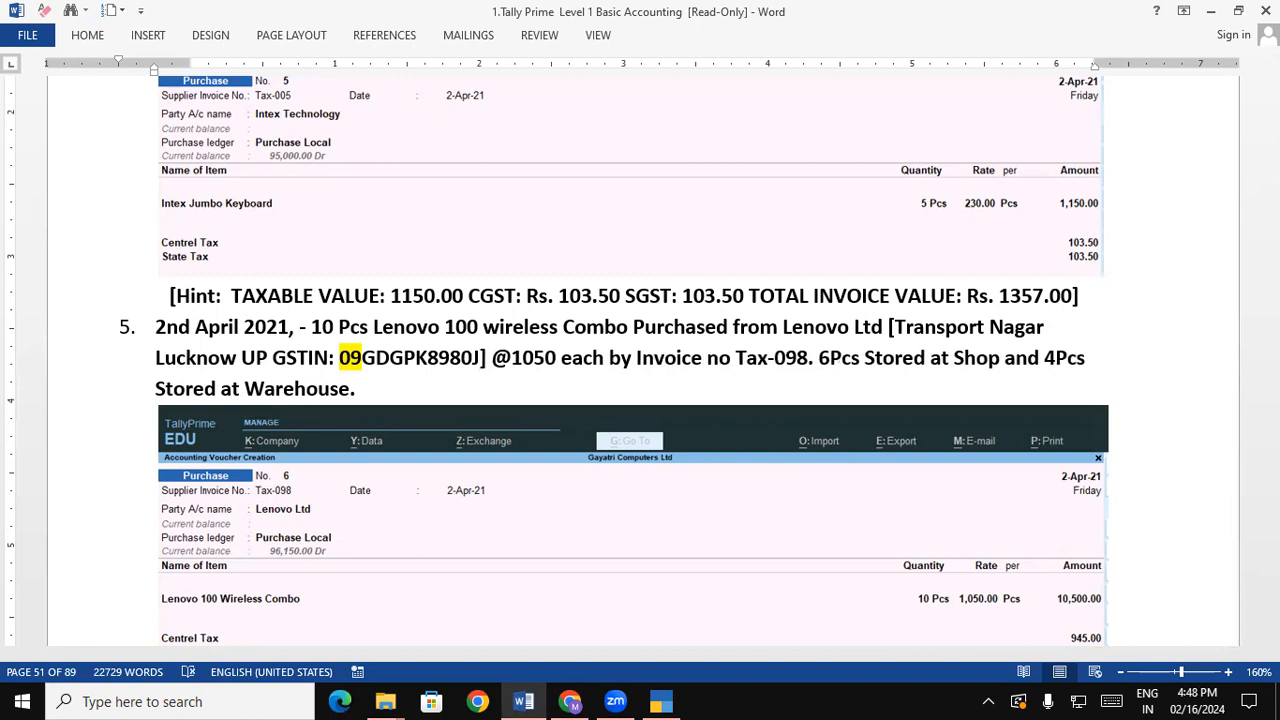
type("1ZP")
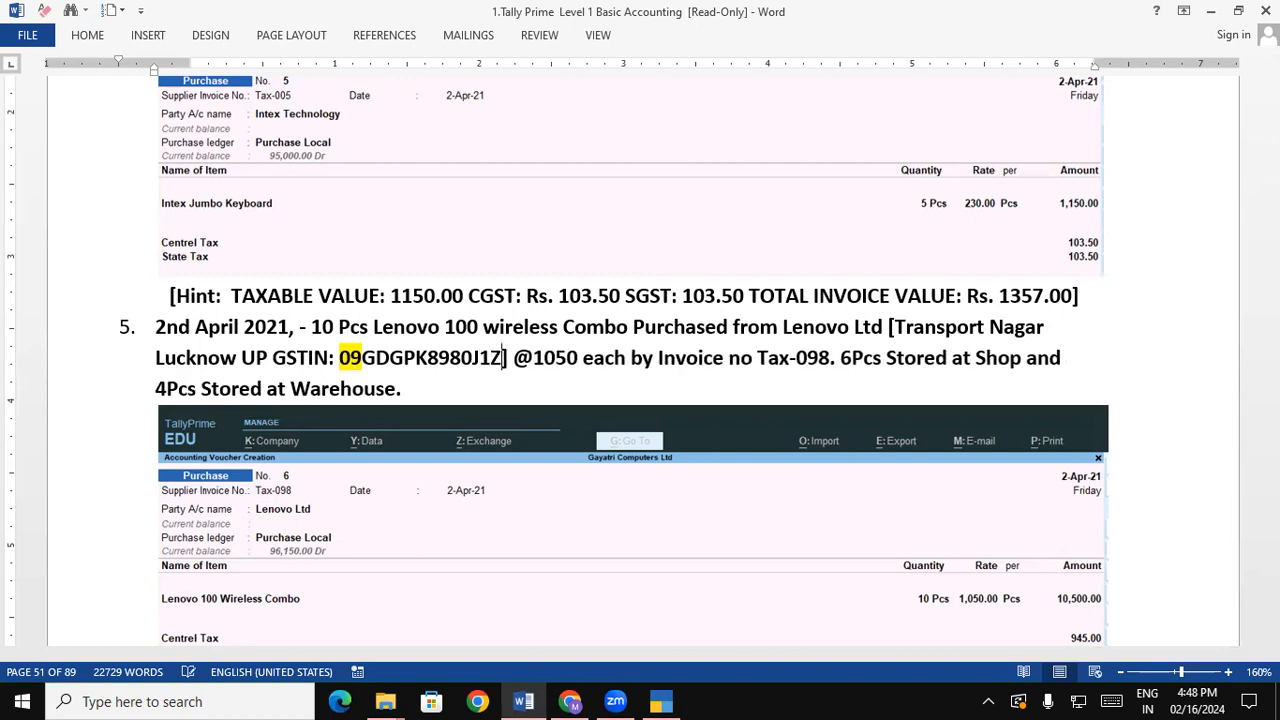
key("Return")
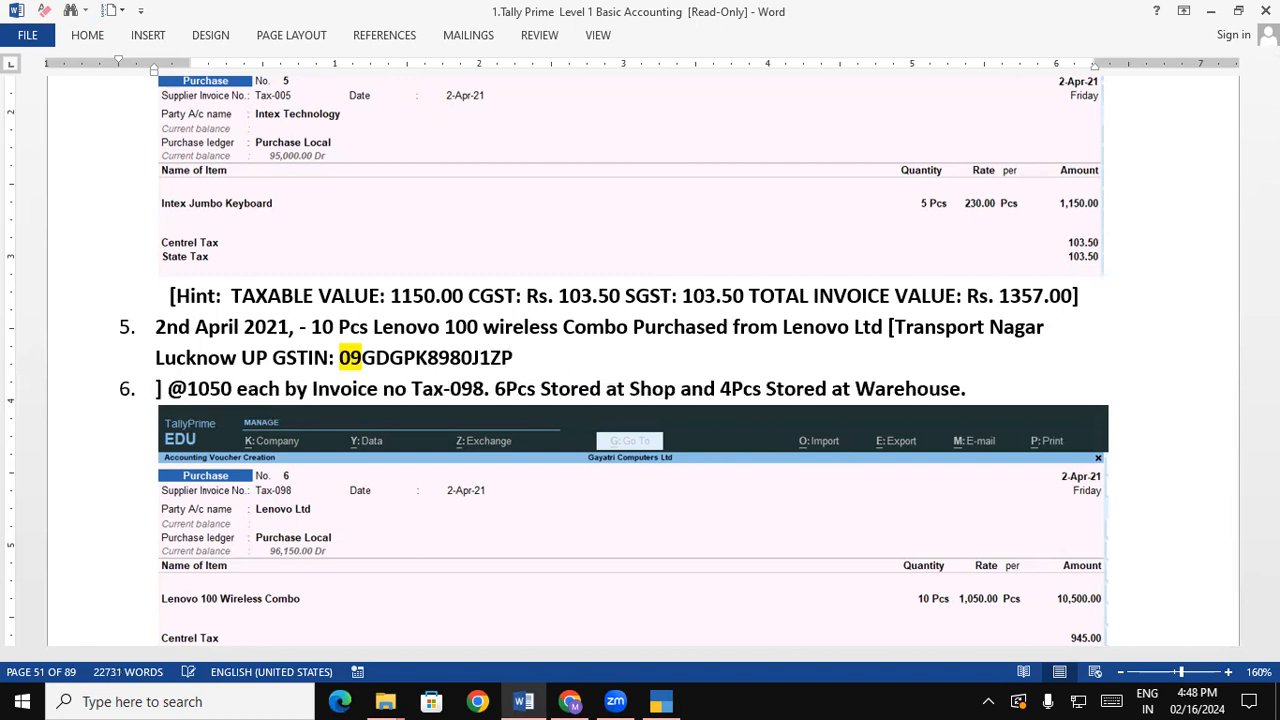
key("BackSpace")
key("BackSpace")
key("BackSpace")
key("BackSpace")
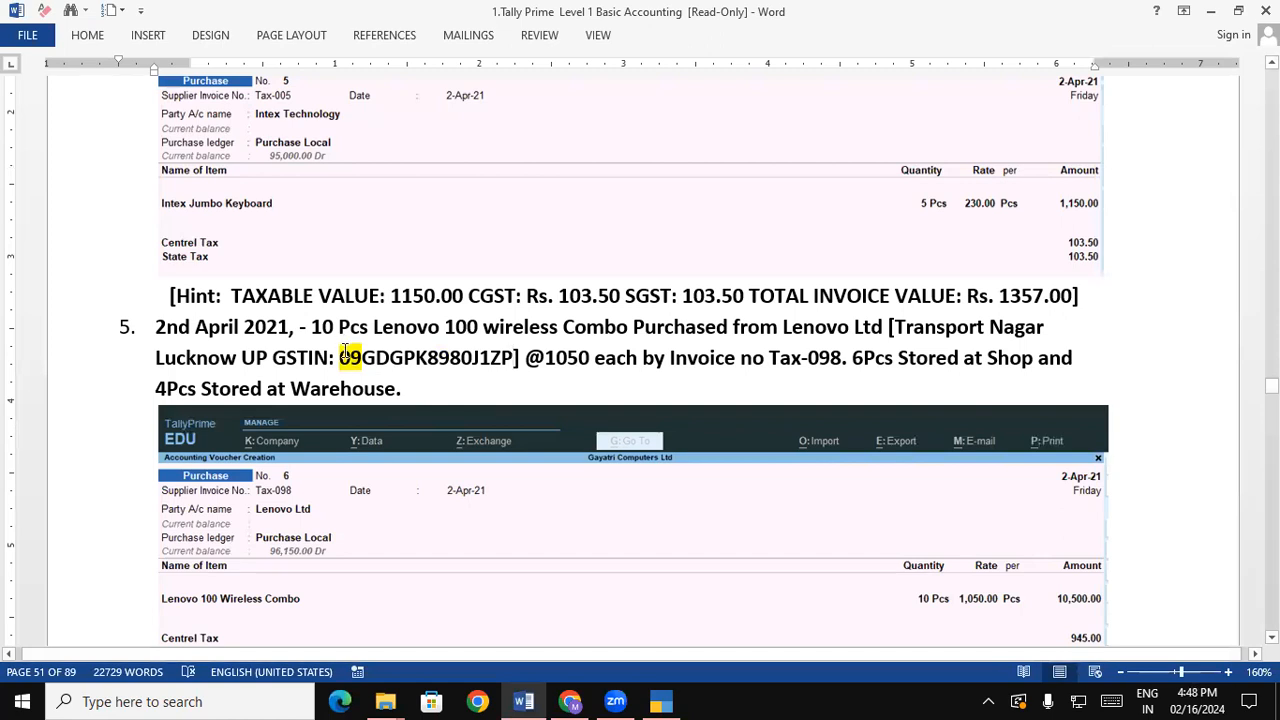
Replace the ledger's GSTIN/UIN in TallyPrime with the new GSTIN from Word, keep additional GST details at No, and save the ledger
left_click_drag(363, 357, 517, 360)
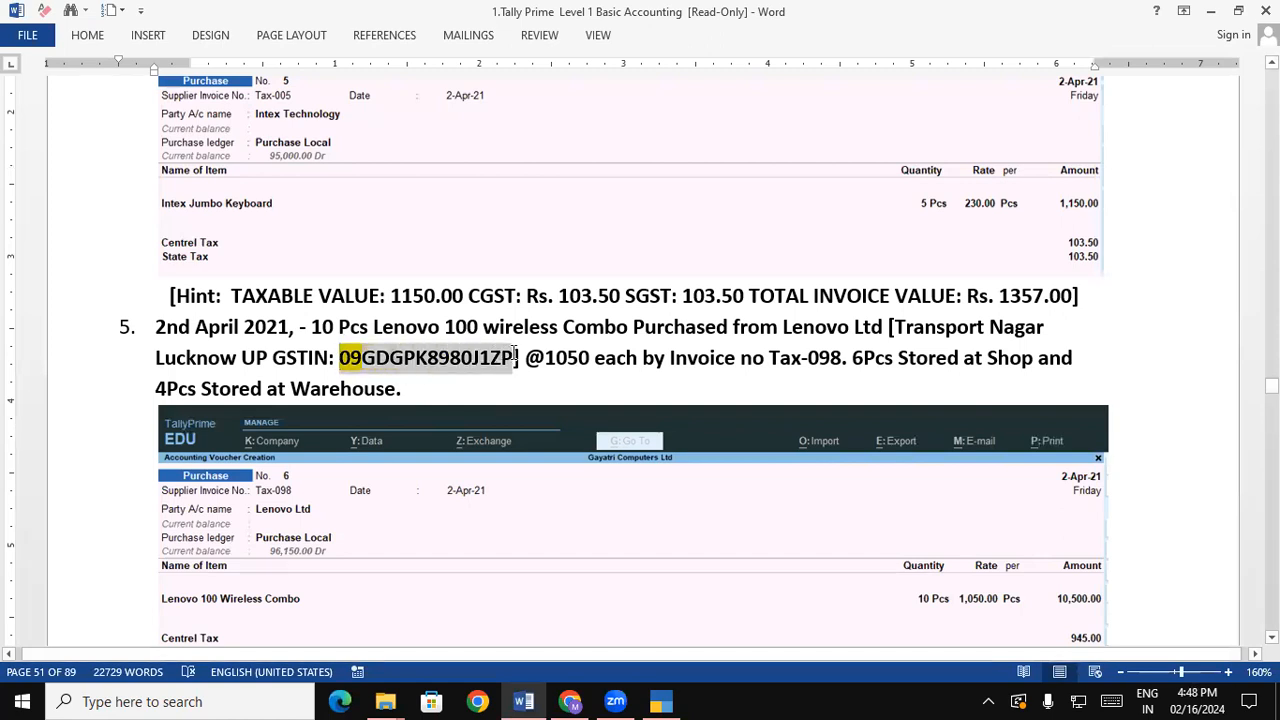
key("ctrl+c")
left_click(655, 703)
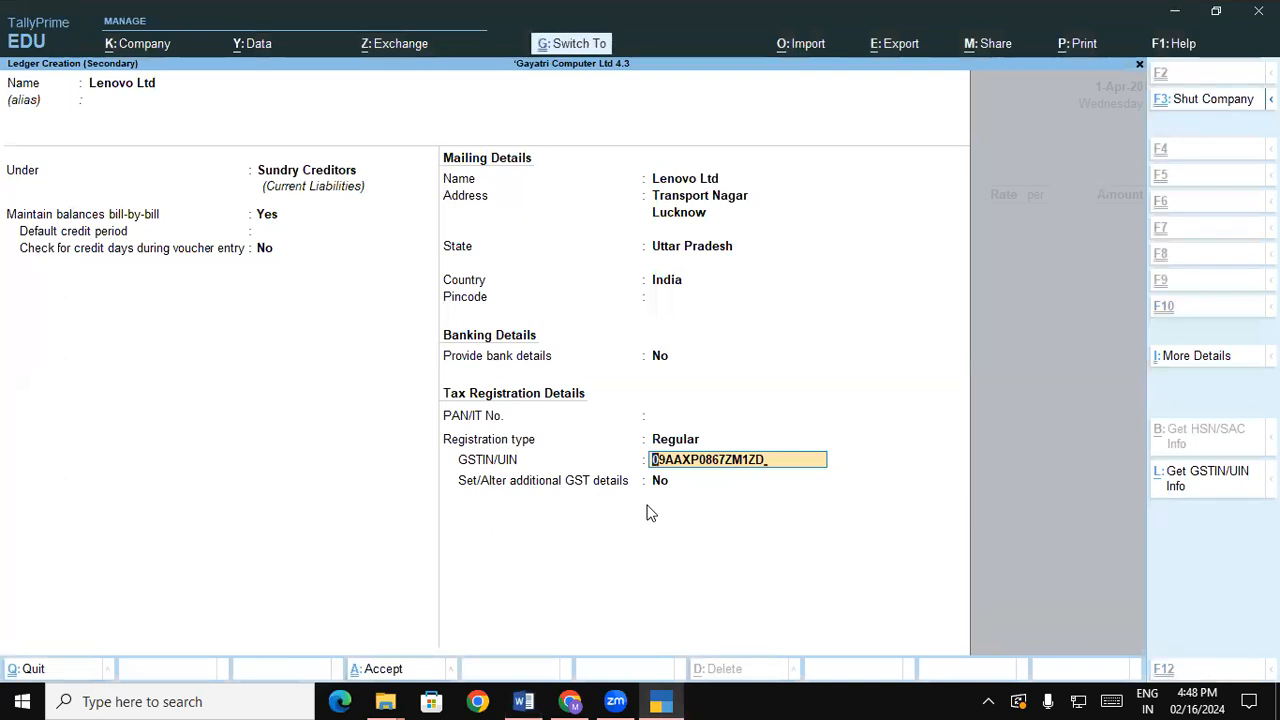
key("ctrl+alt+v")
key("Return")
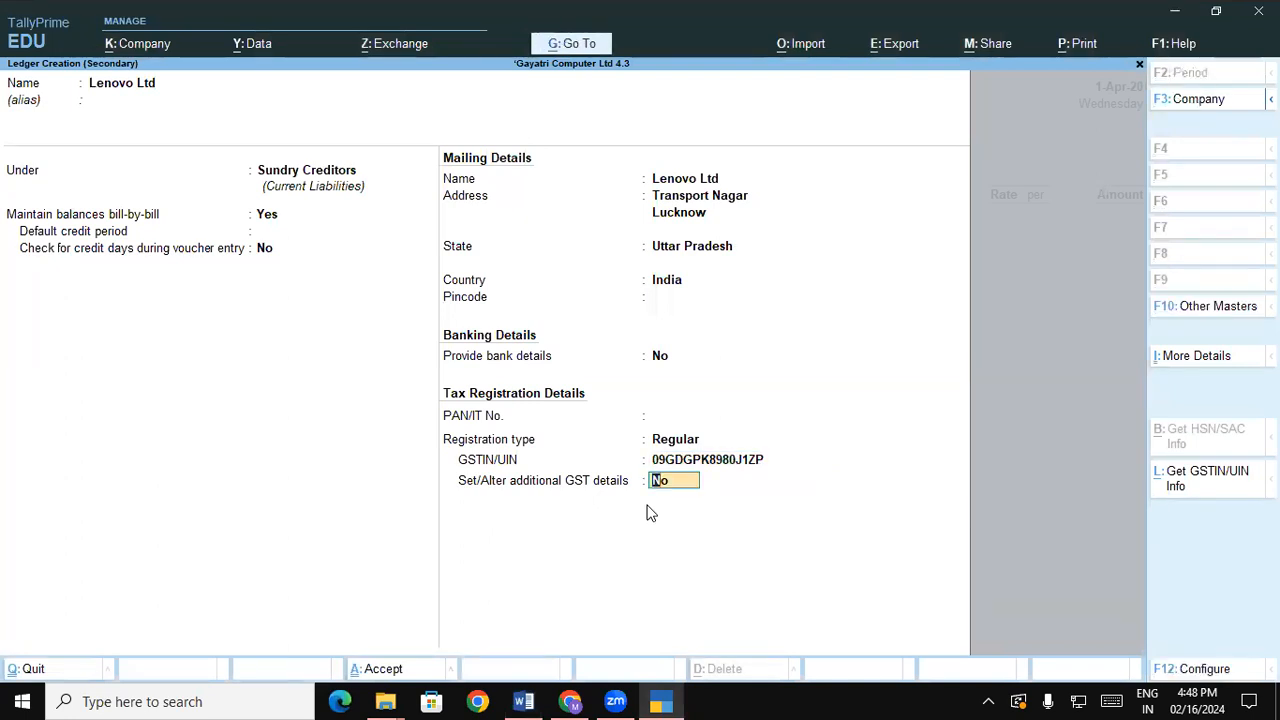
key("Return")
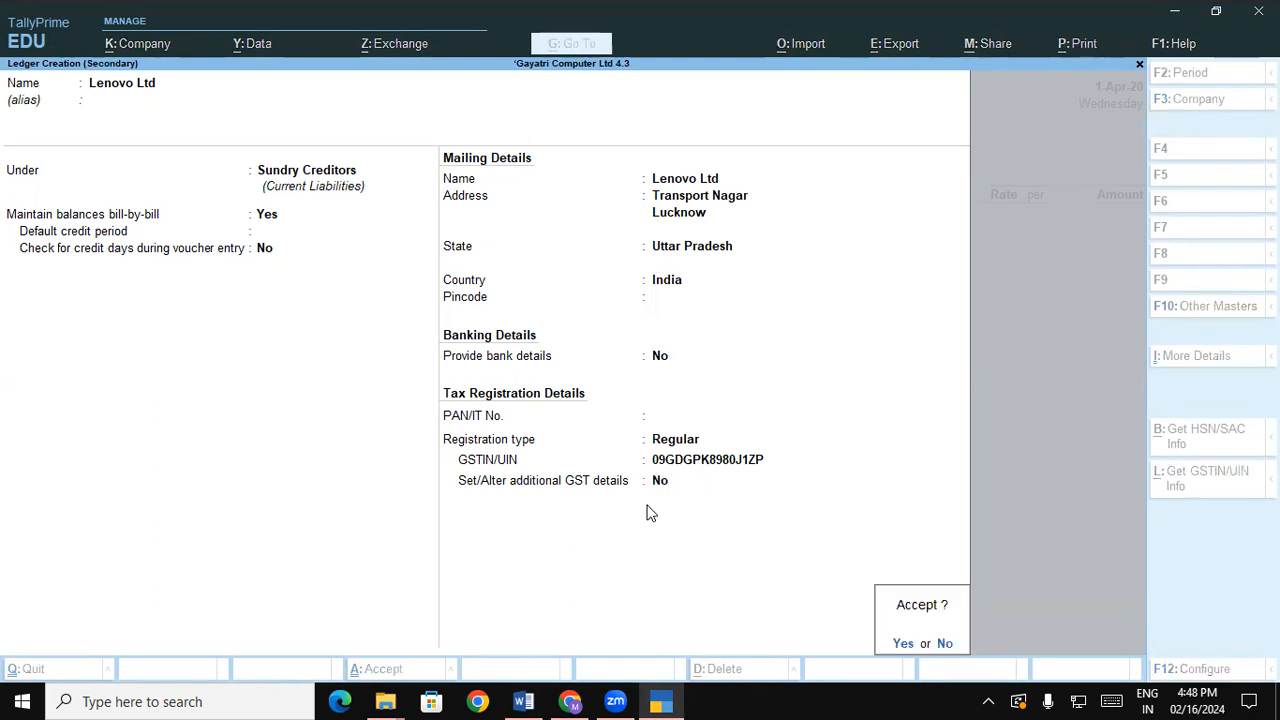
key("Return")
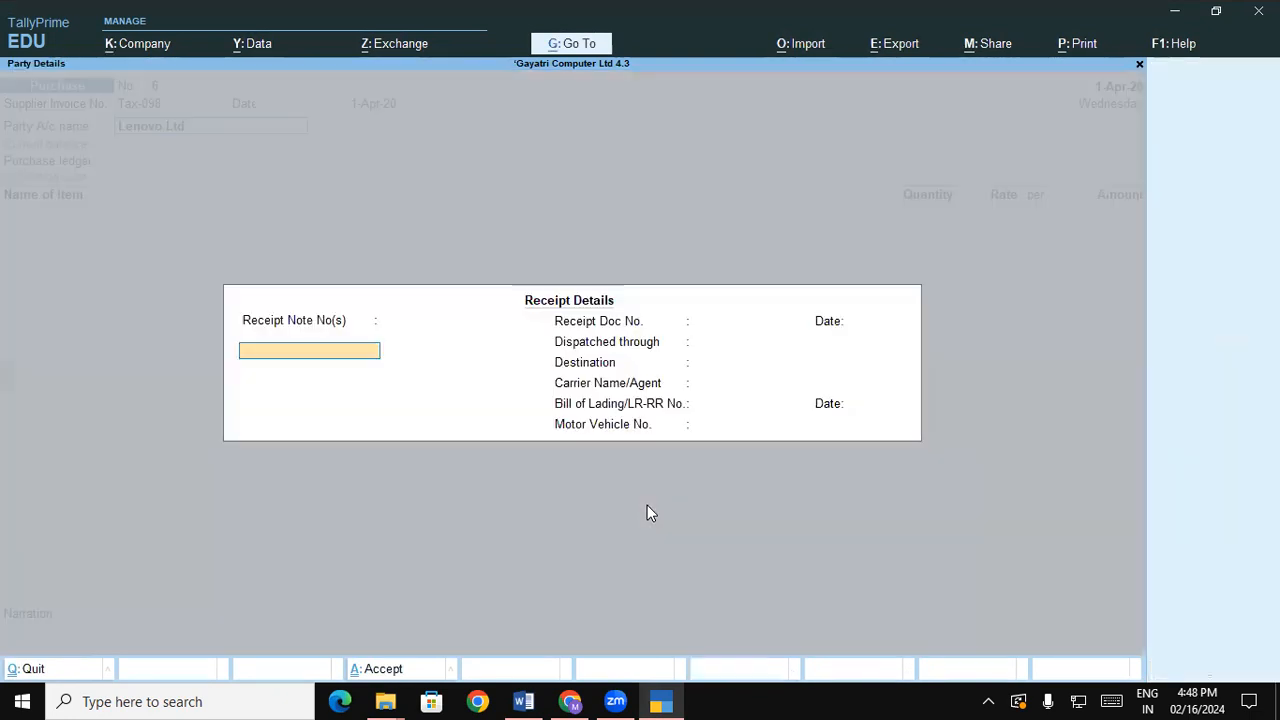
Highlight the whole Lenovo Ltd GSTIN in Word's assignment 5 in yellow
left_click(523, 701)
left_click(483, 403)
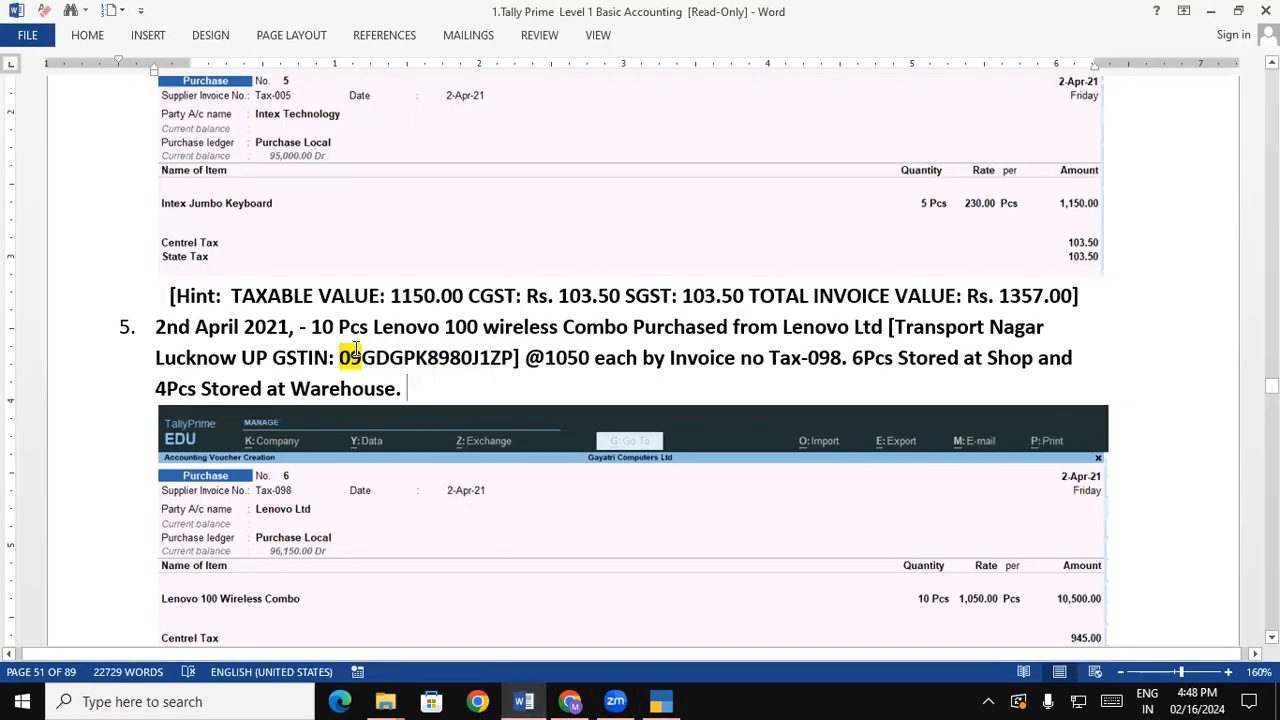
left_click_drag(410, 352, 514, 358)
left_click(100, 37)
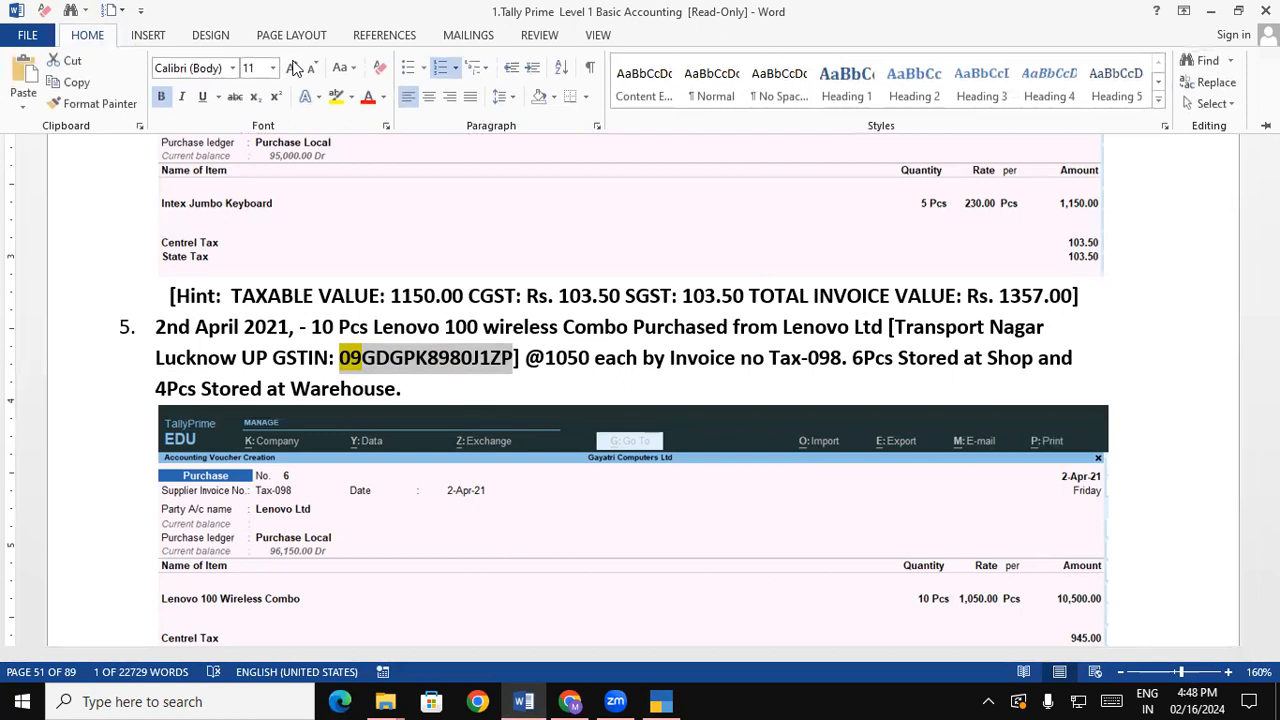
left_click(90, 38)
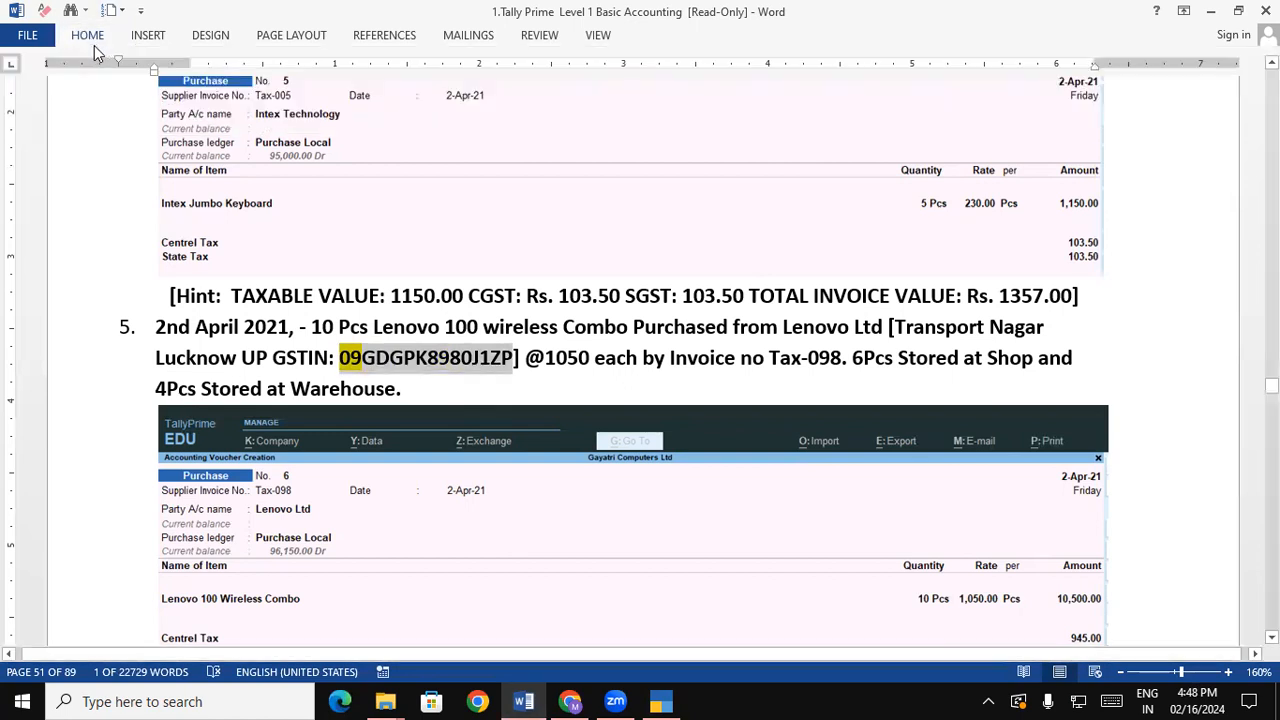
left_click(93, 40)
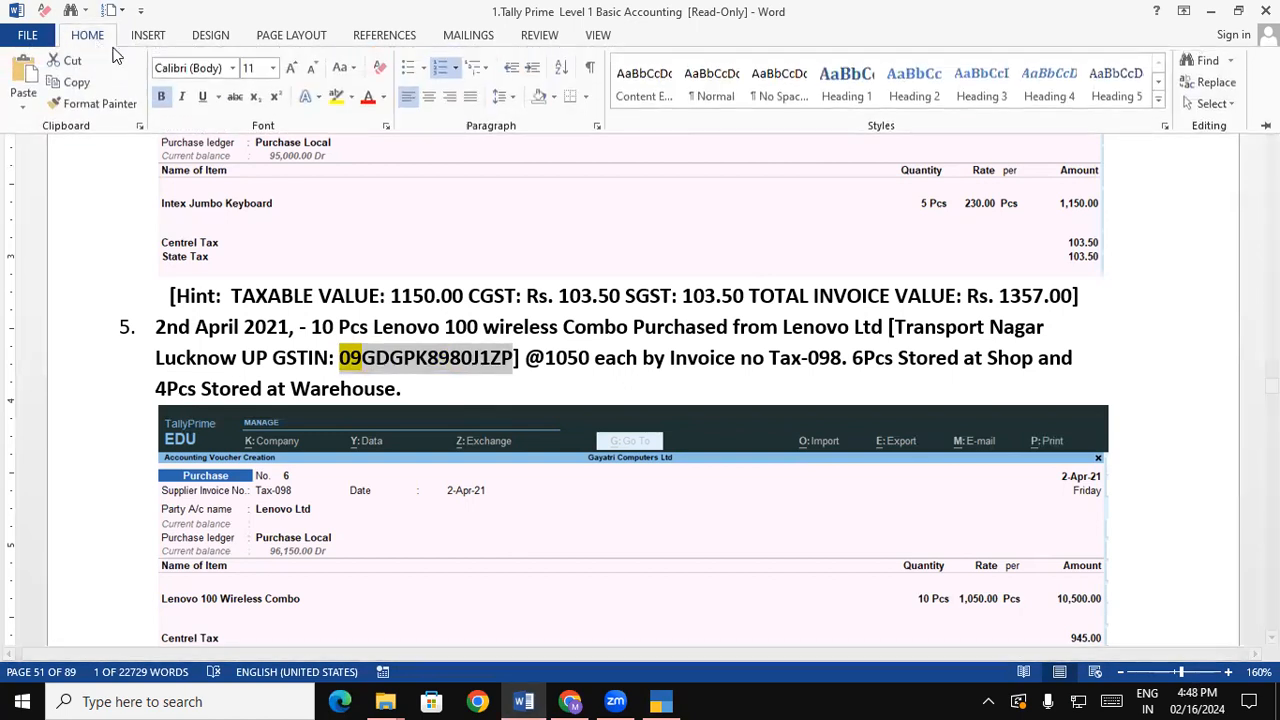
left_click(336, 103)
left_click(504, 384)
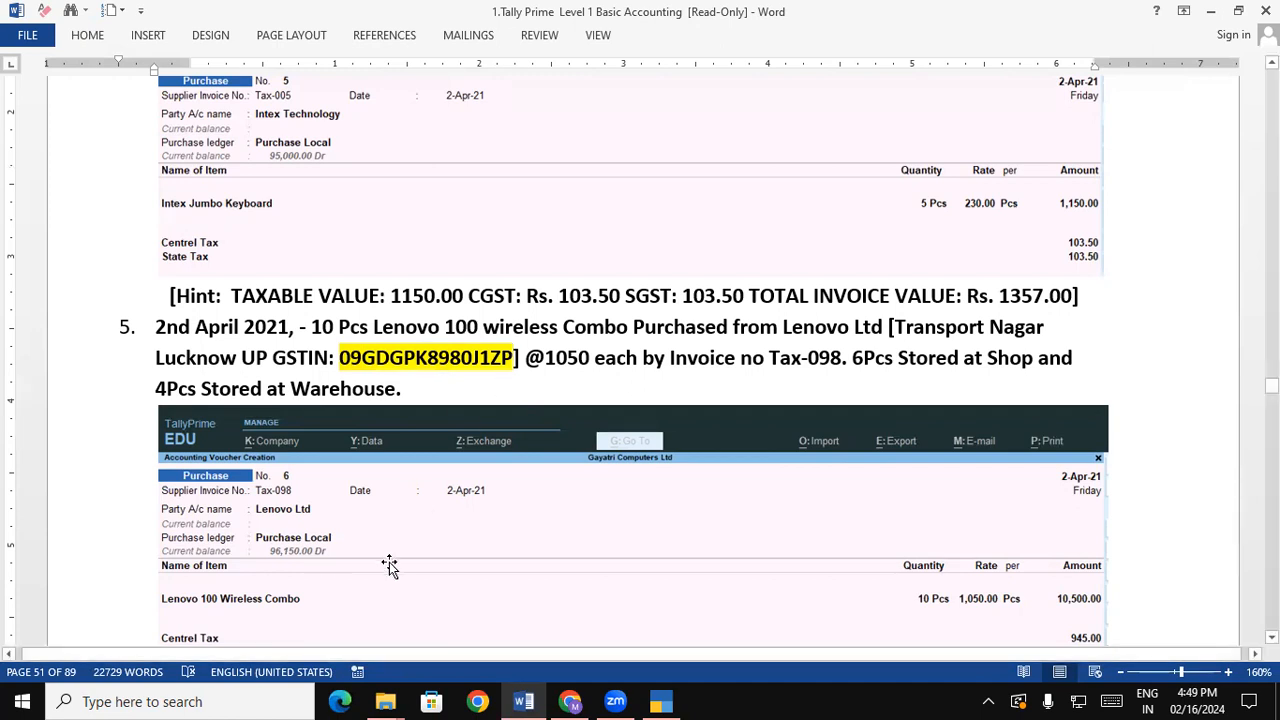
Save the Word document as 1.Tally Prime Level 1 Basic Accounting in the Notes 2024 network folder, keeping the Word Document type
left_click(45, 36)
left_click(47, 188)
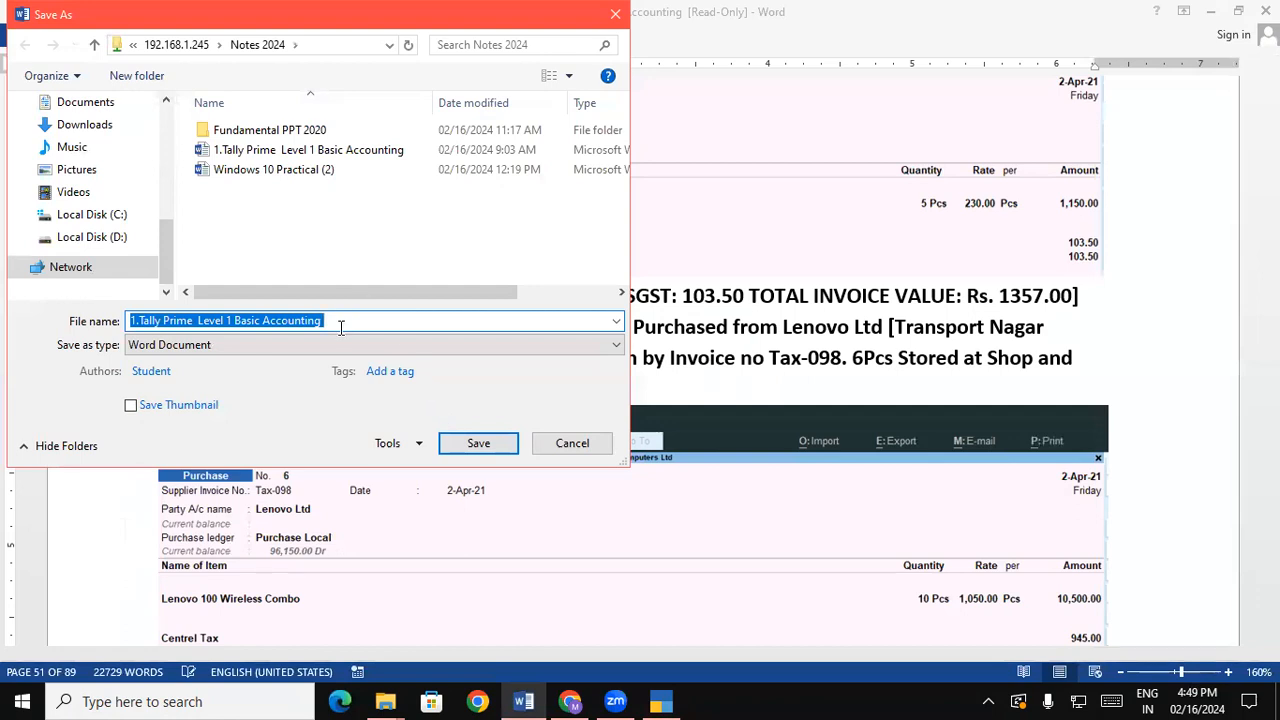
left_click(455, 449)
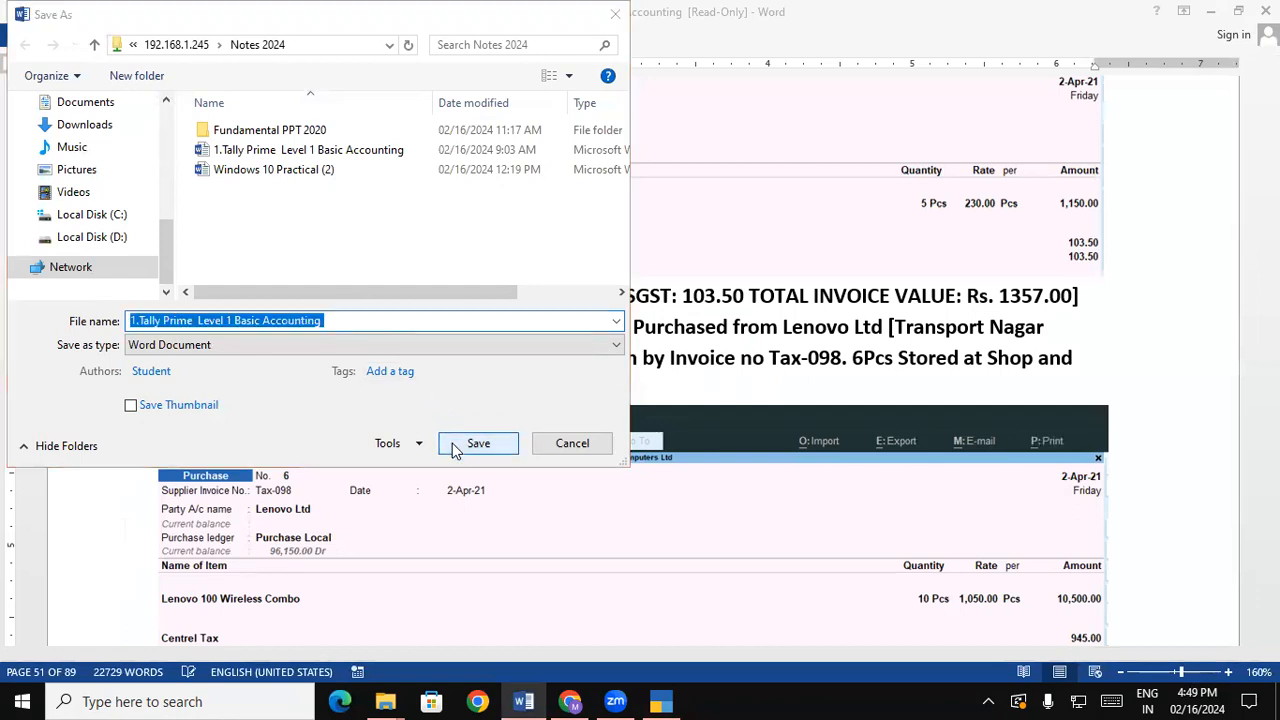
left_click(576, 402)
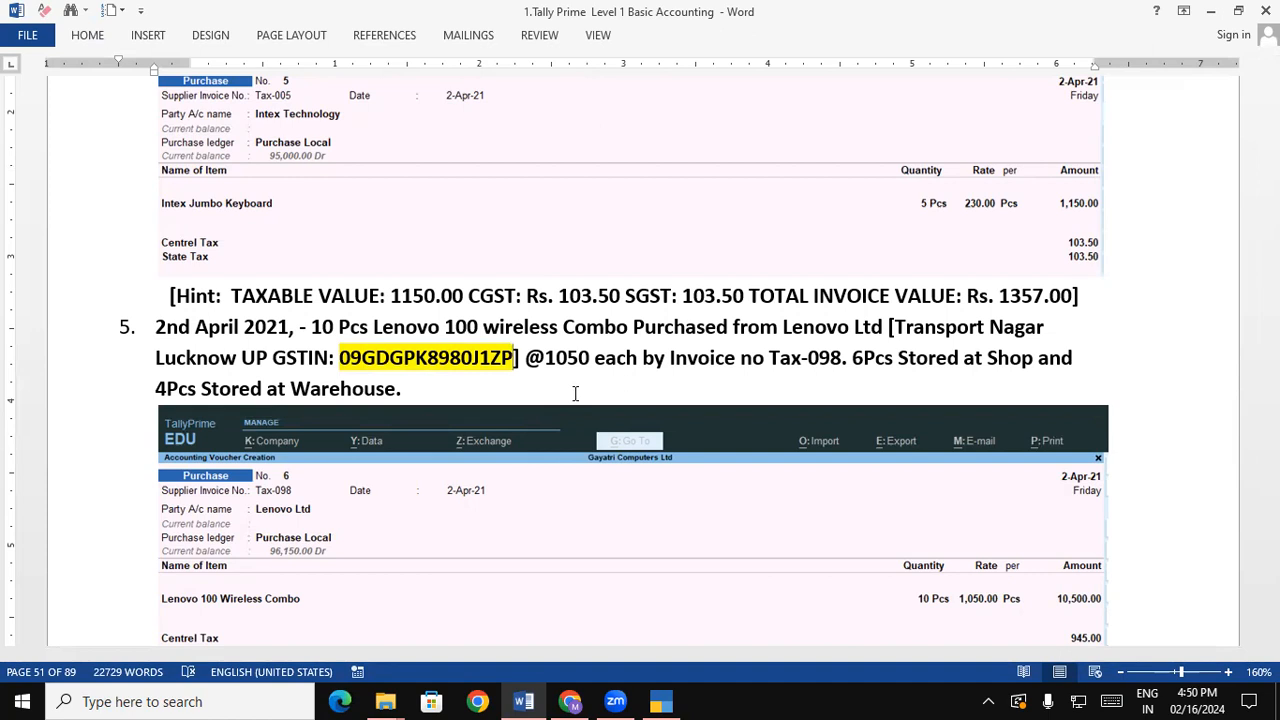
Back in TallyPrime, accept the receipt details left blank and the party details, and choose Purchase A/c as the voucher's purchase ledger
left_click(661, 698)
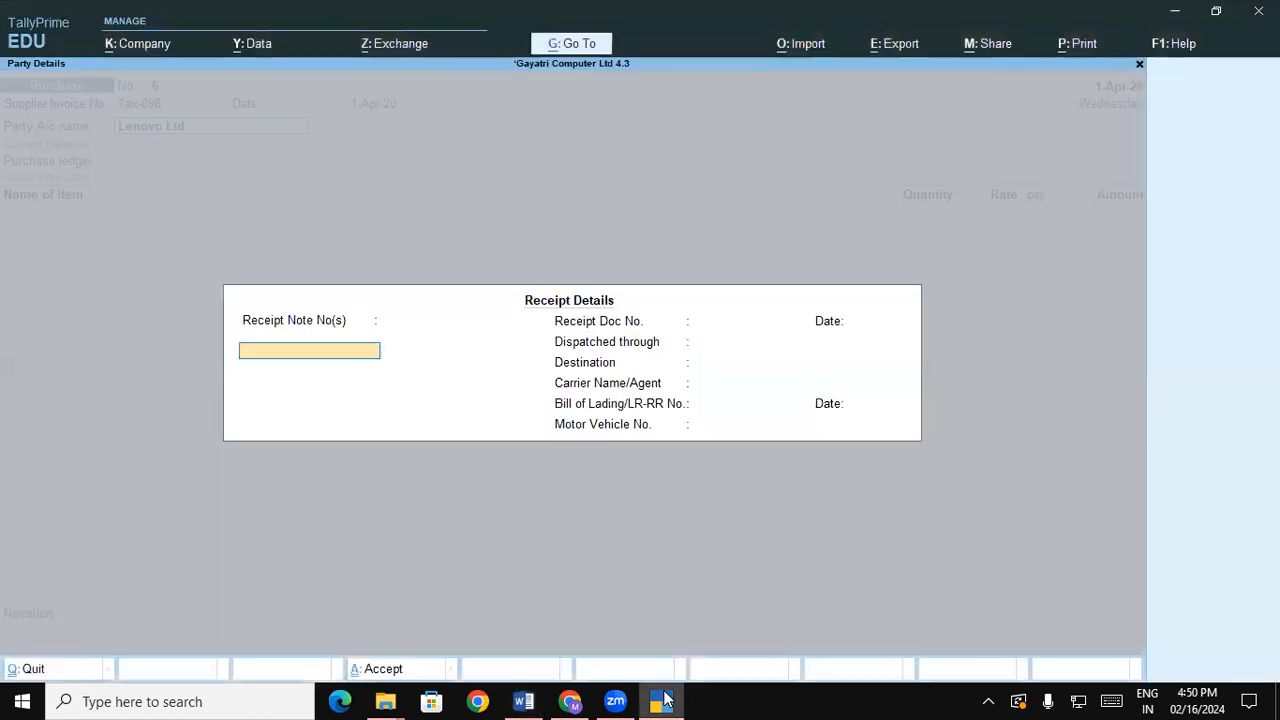
key("ctrl+a")
key("ctrl+a")
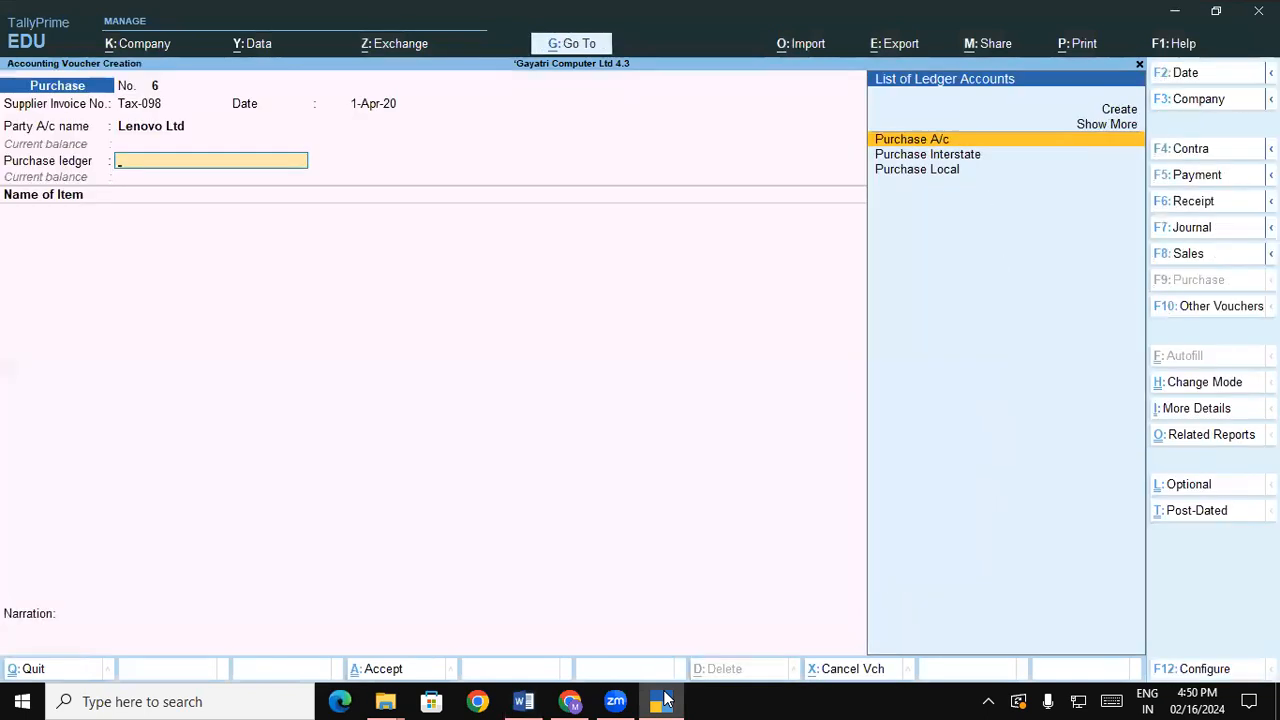
key("Return")
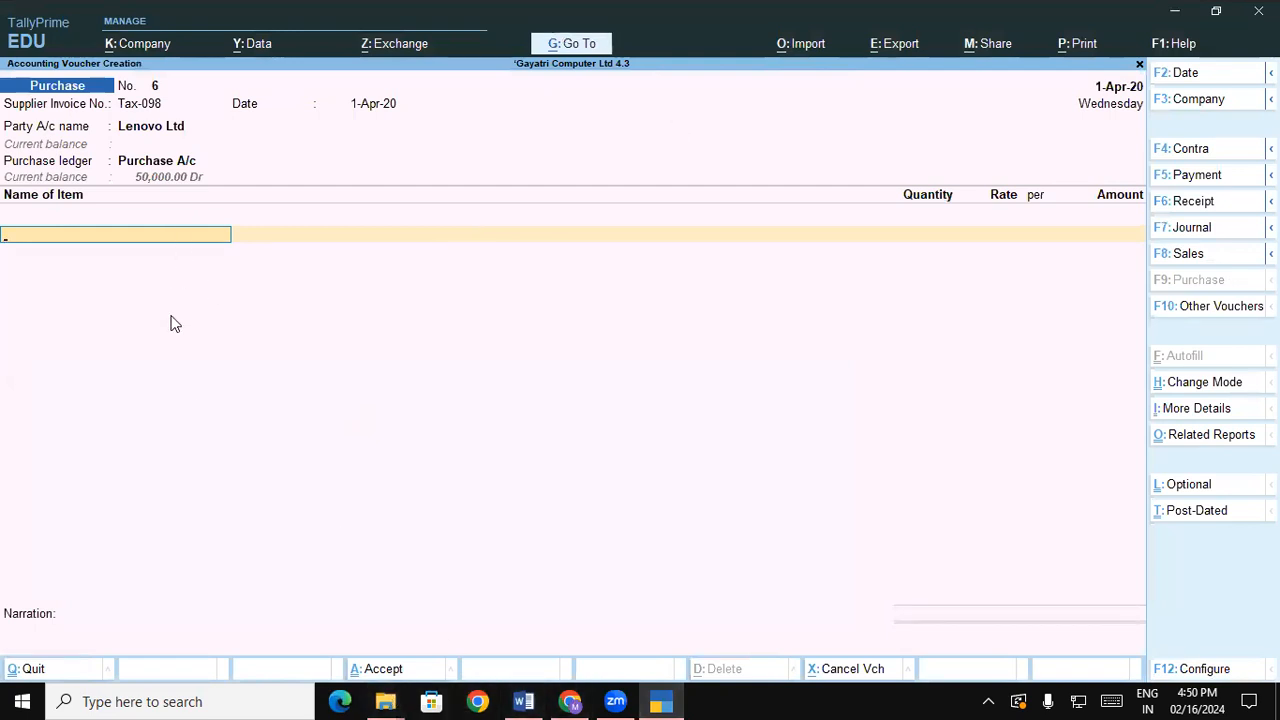
Check the item for assignment 5 in Word, and in TallyPrime choose Lenovo 100 Wireless Combo as the voucher's stock item
left_click(527, 700)
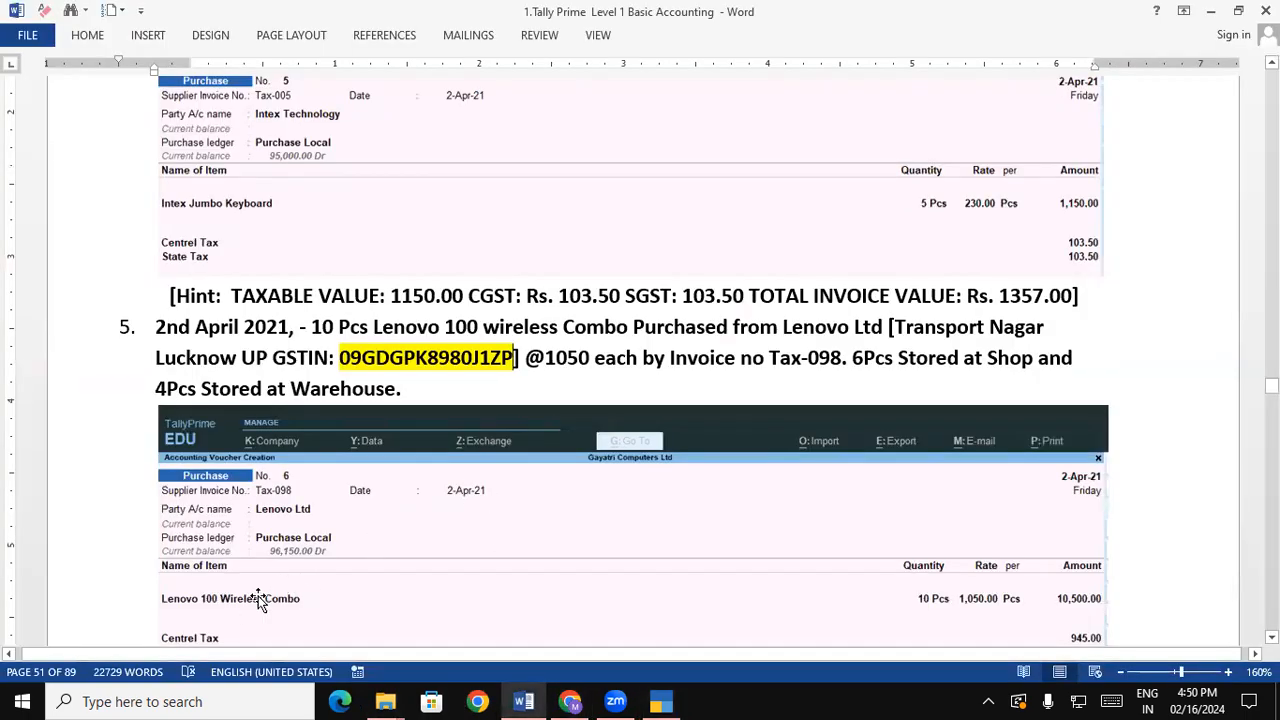
left_click(667, 701)
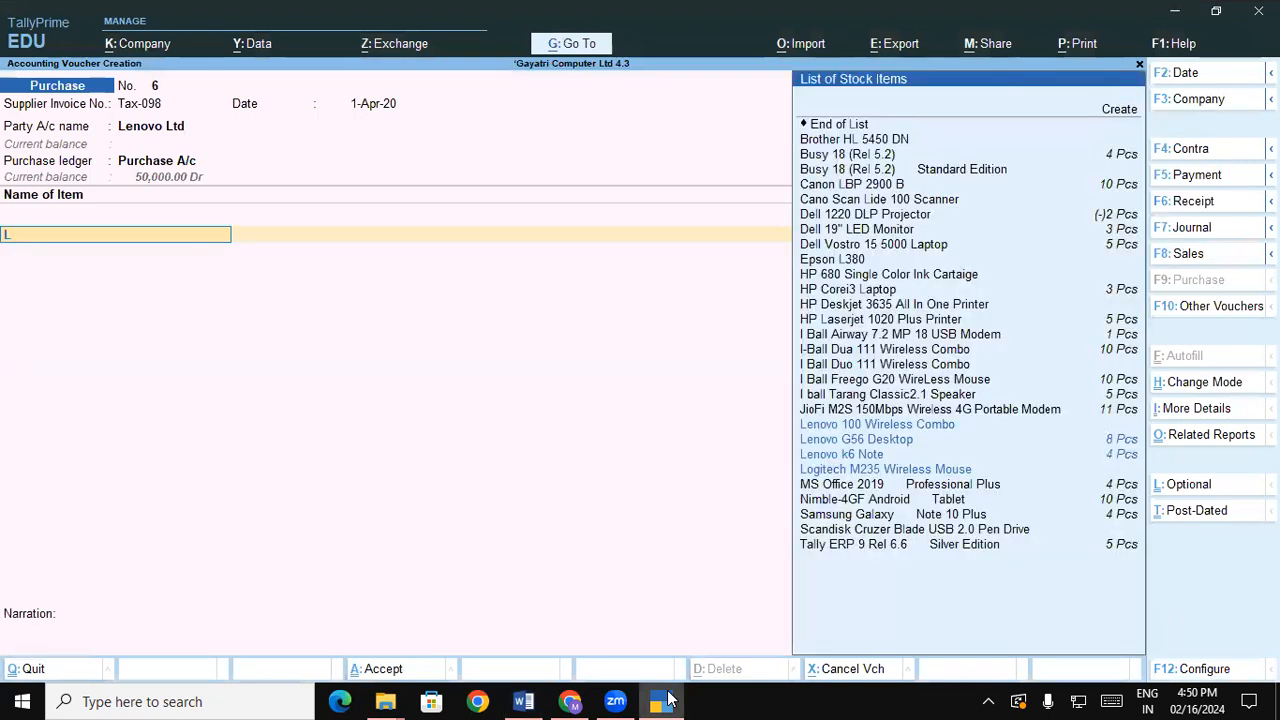
type("LE")
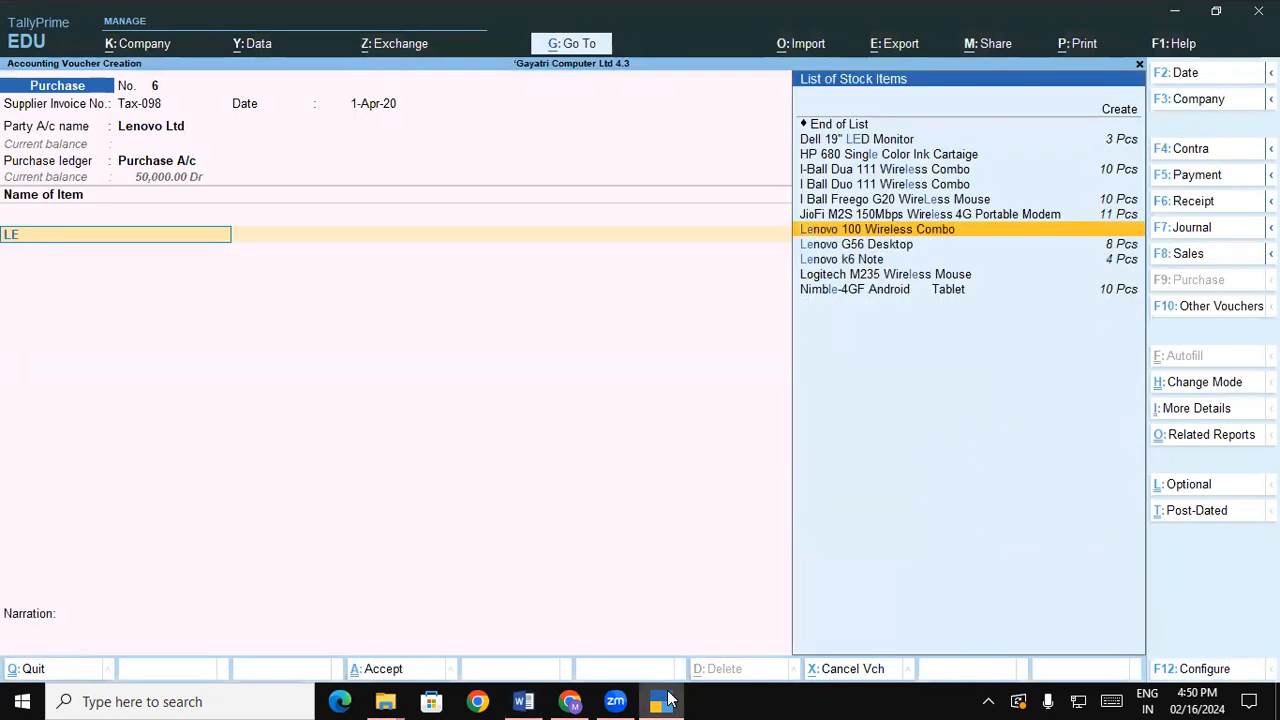
key("Return")
key("Return")
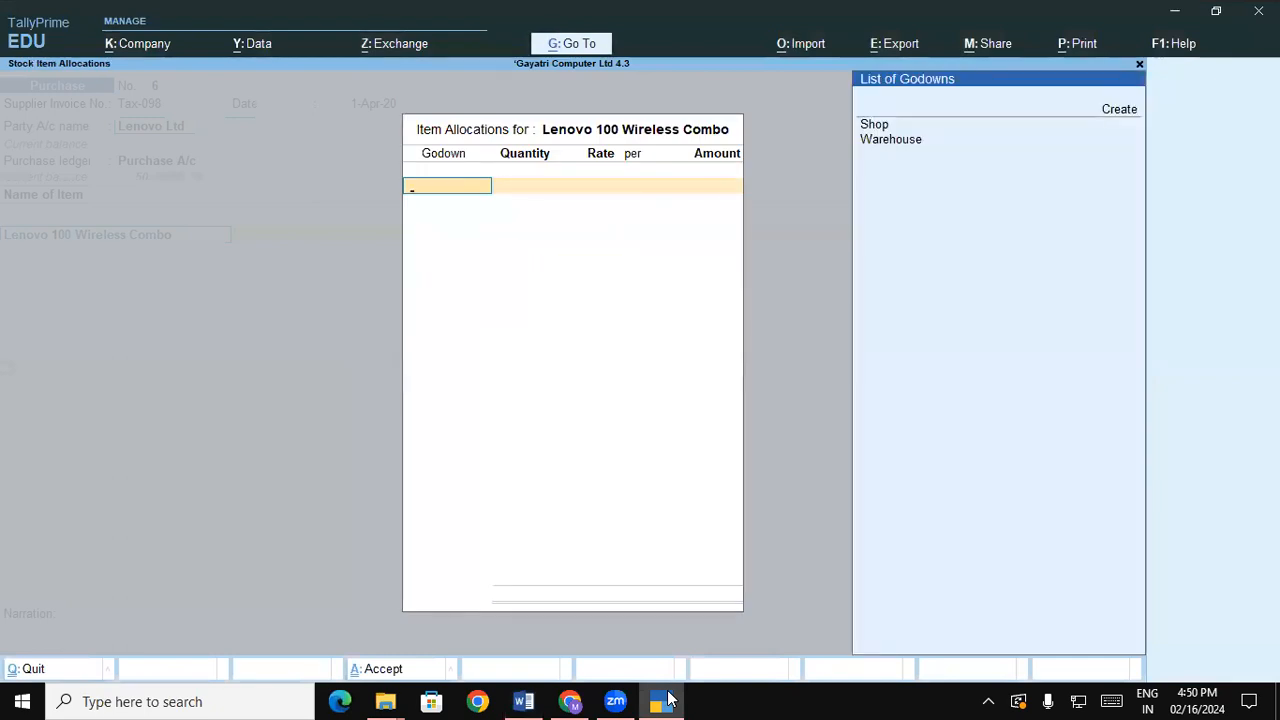
Check the godown split and rate in Word, and in TallyPrime allocate 6 Pcs to the Shop godown at 1,050.00 per Pcs
left_click(668, 700)
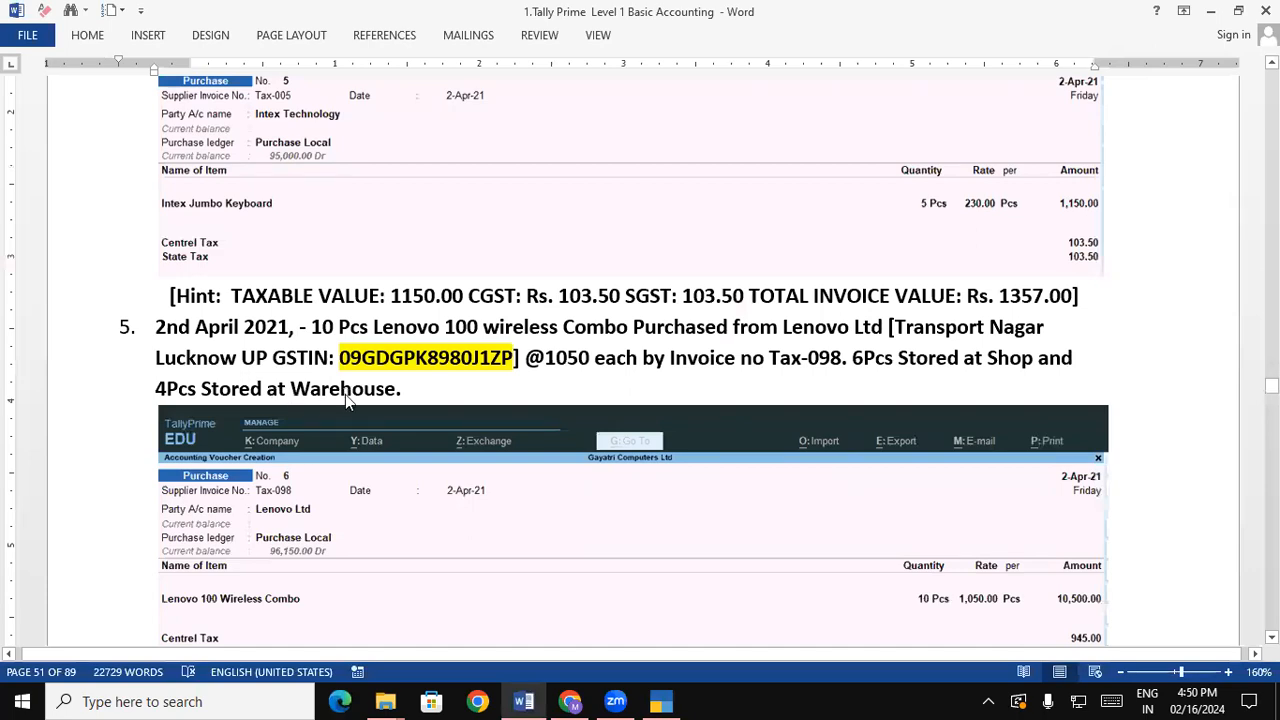
key("alt+Tab")
key("Down")
key("Return")
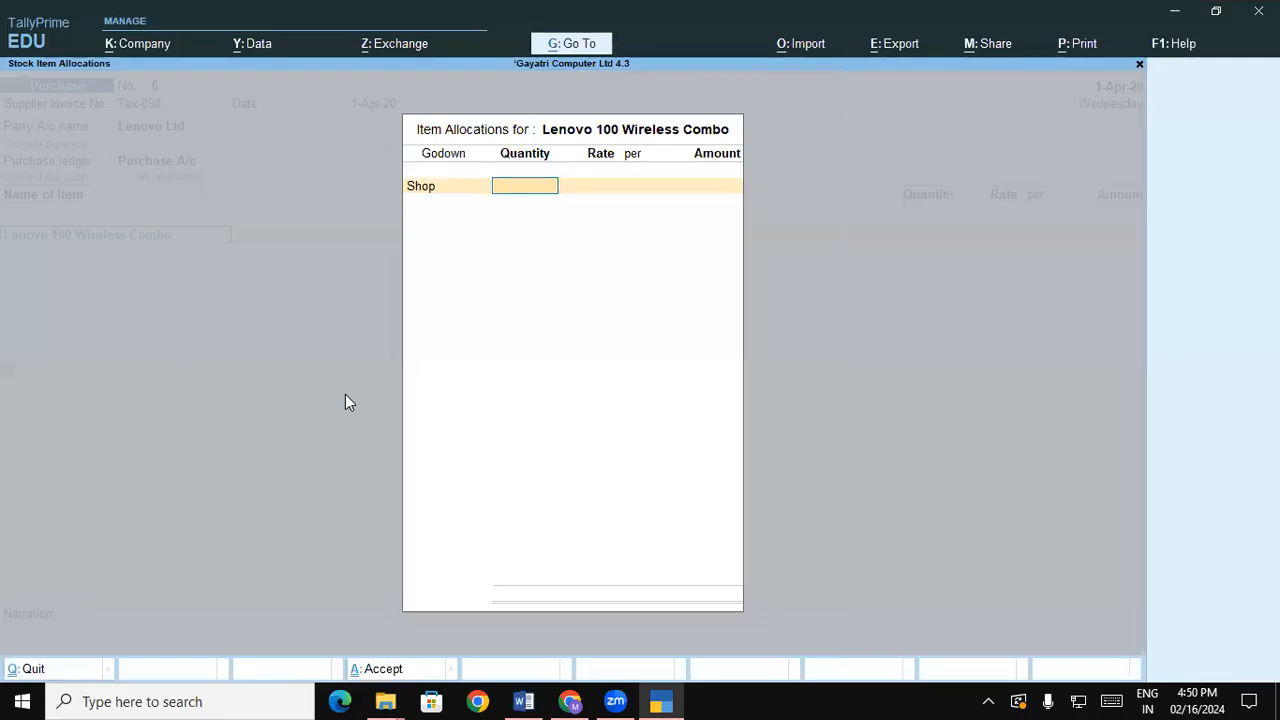
type("6")
key("Return")
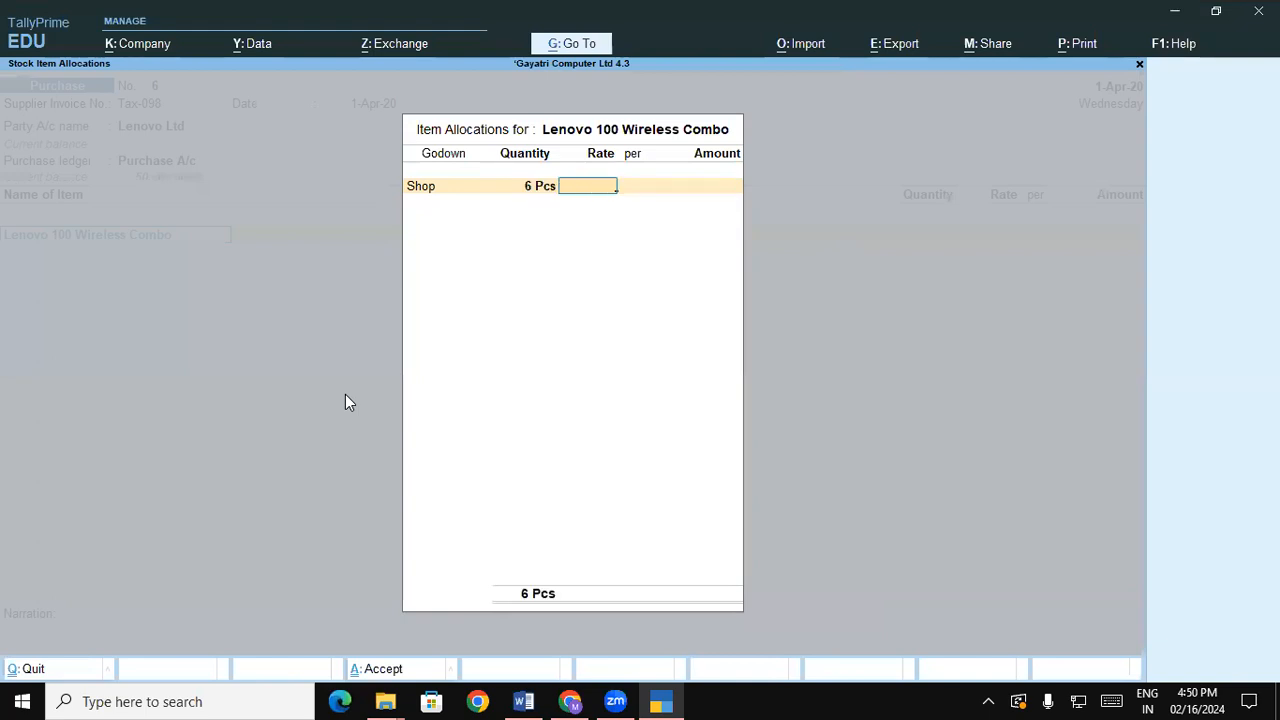
key("alt+Tab")
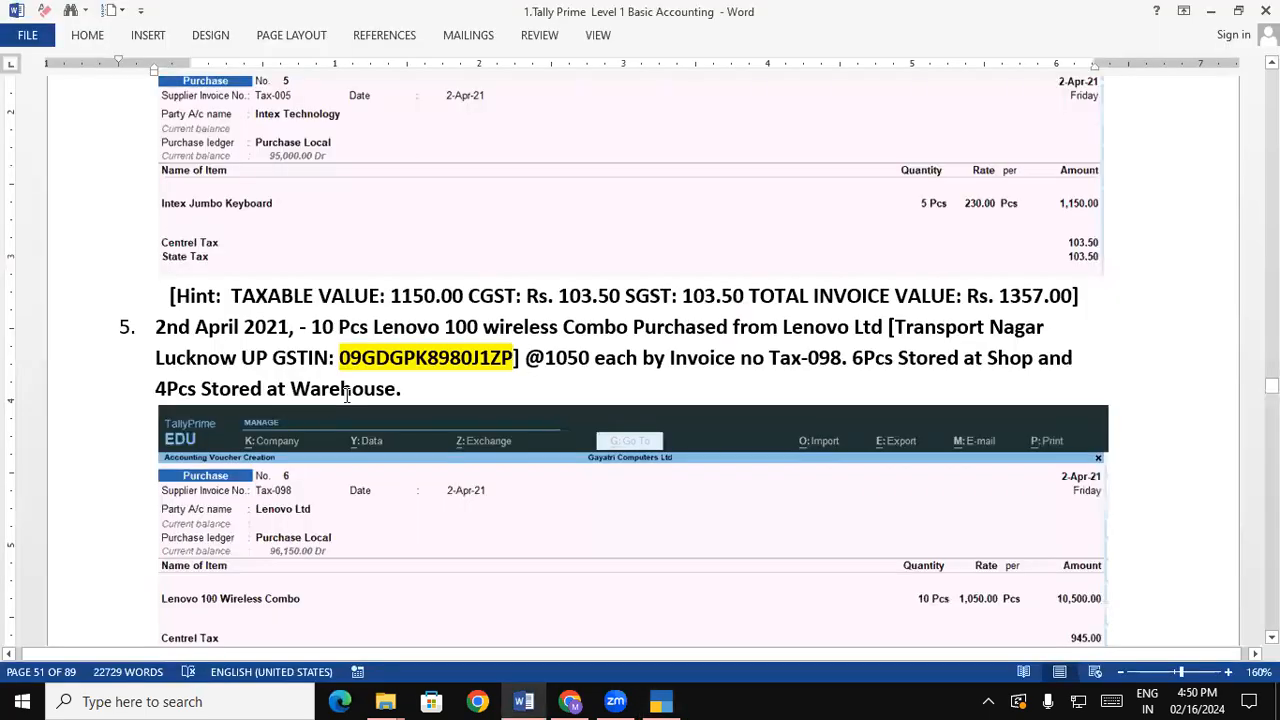
key("alt+Tab")
type("1050")
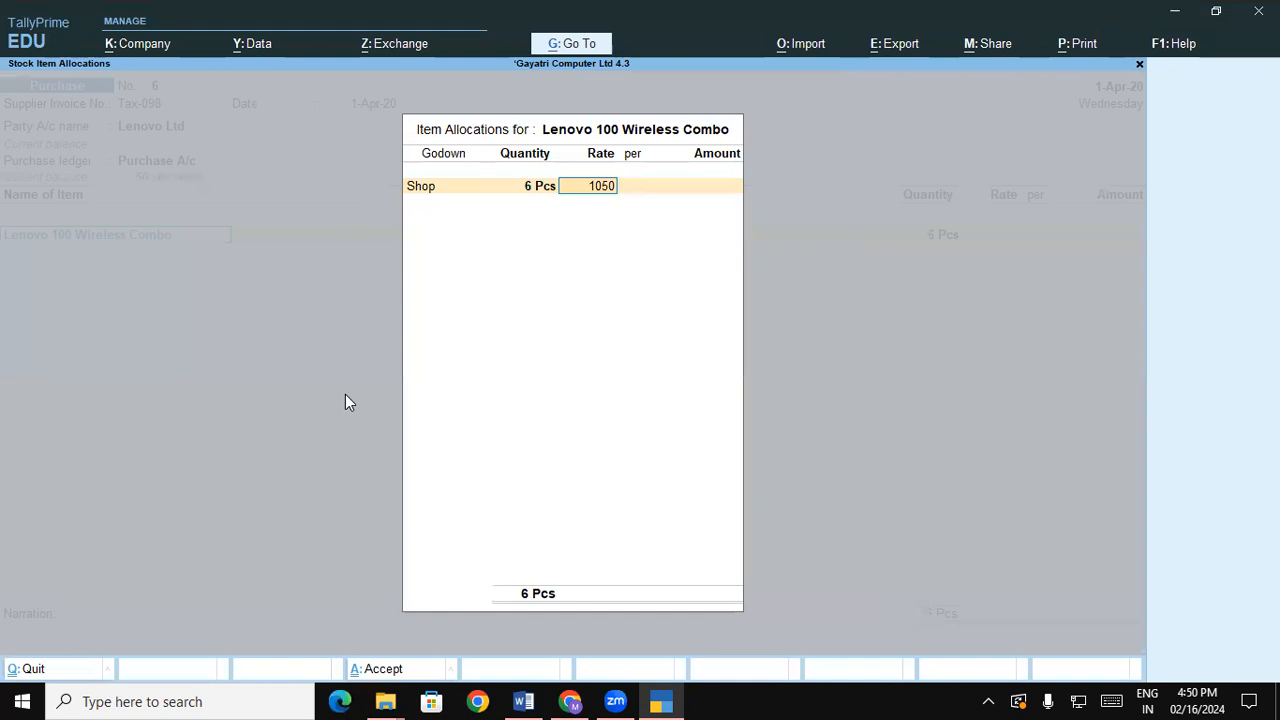
key("Return")
key("Return")
key("Return")
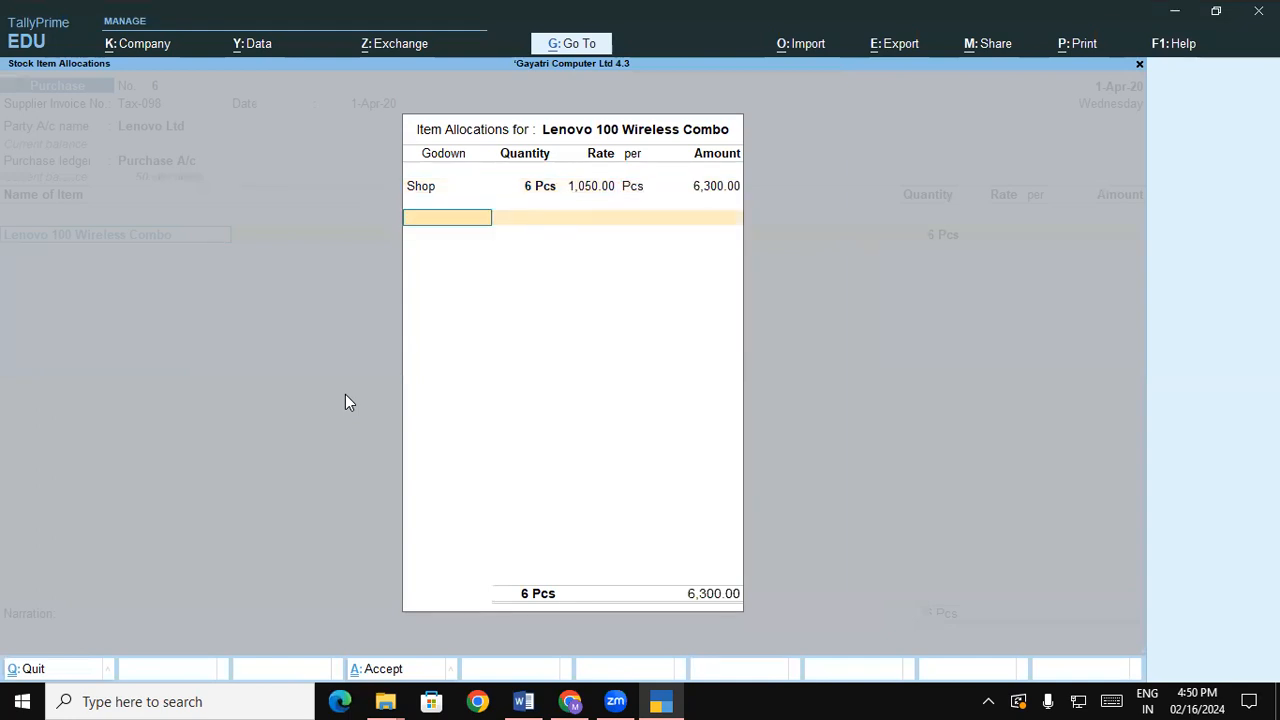
Allocate 4 Pcs to the Warehouse godown at 1,050.00 per Pcs, end the item allocation and accept the item's amount
key("Down")
key("Down")
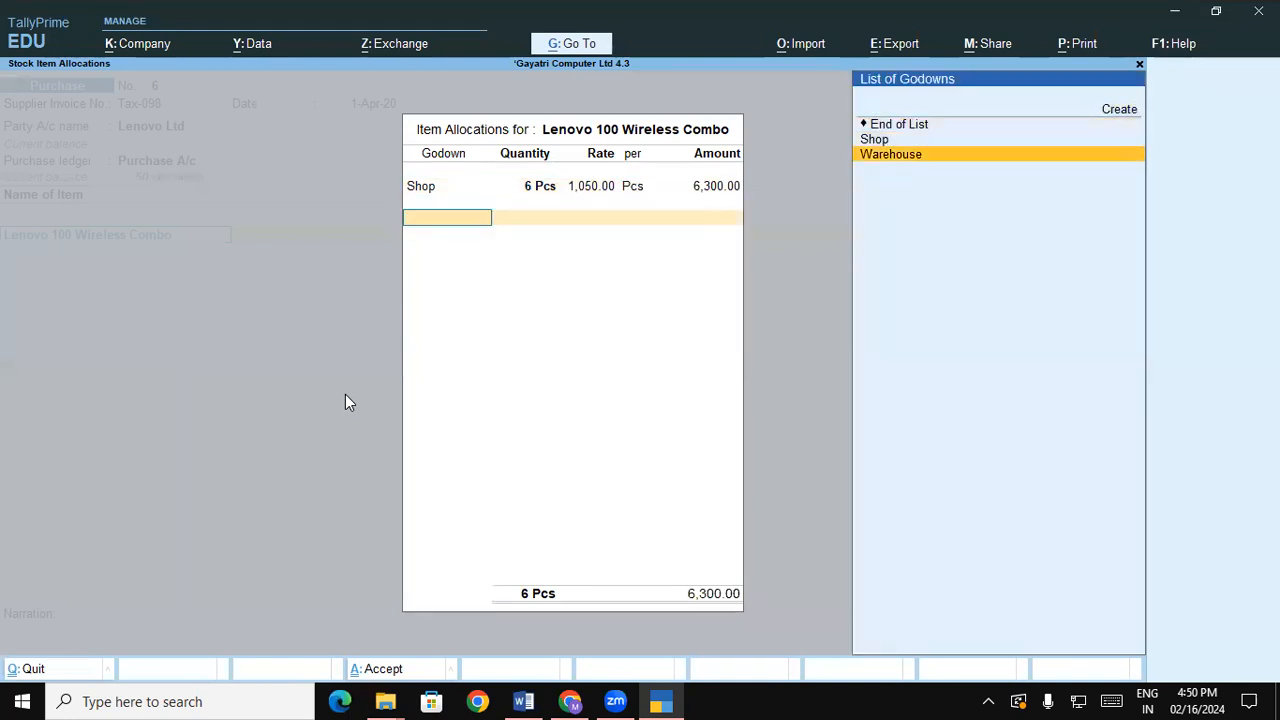
key("Return")
type("4")
key("Return")
key("Return")
key("Return")
key("Return")
key("Return")
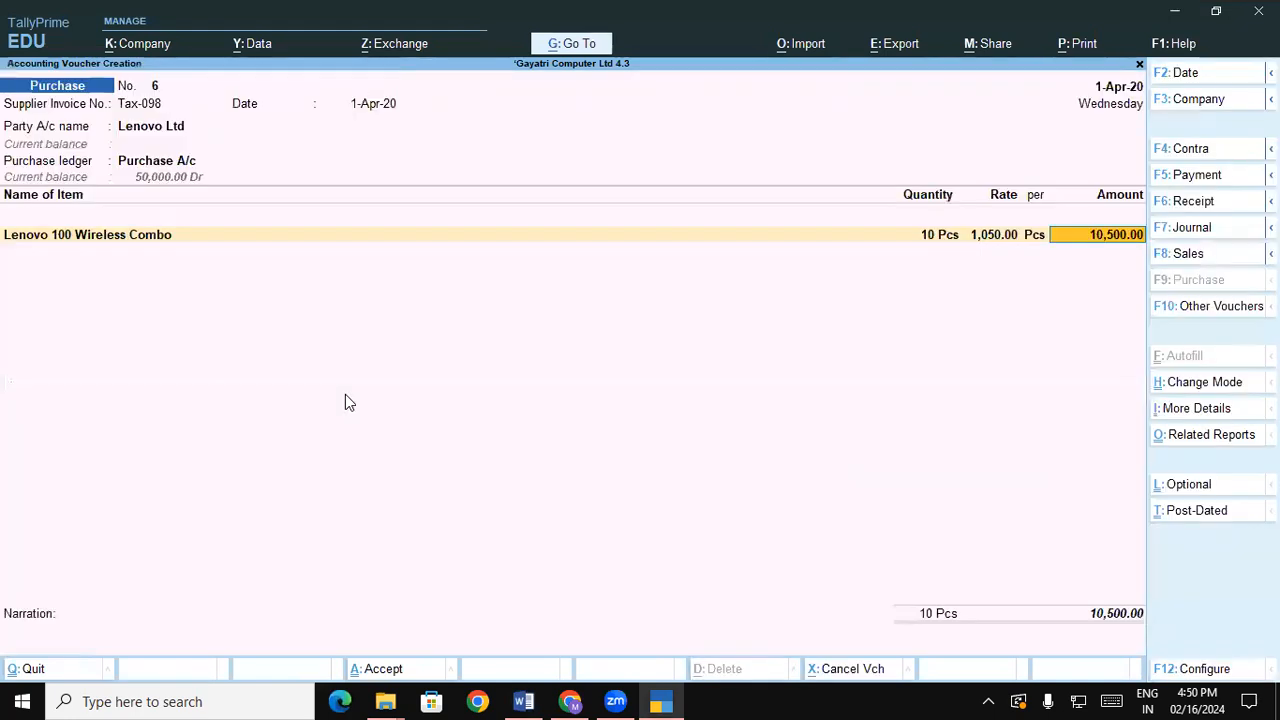
key("Return")
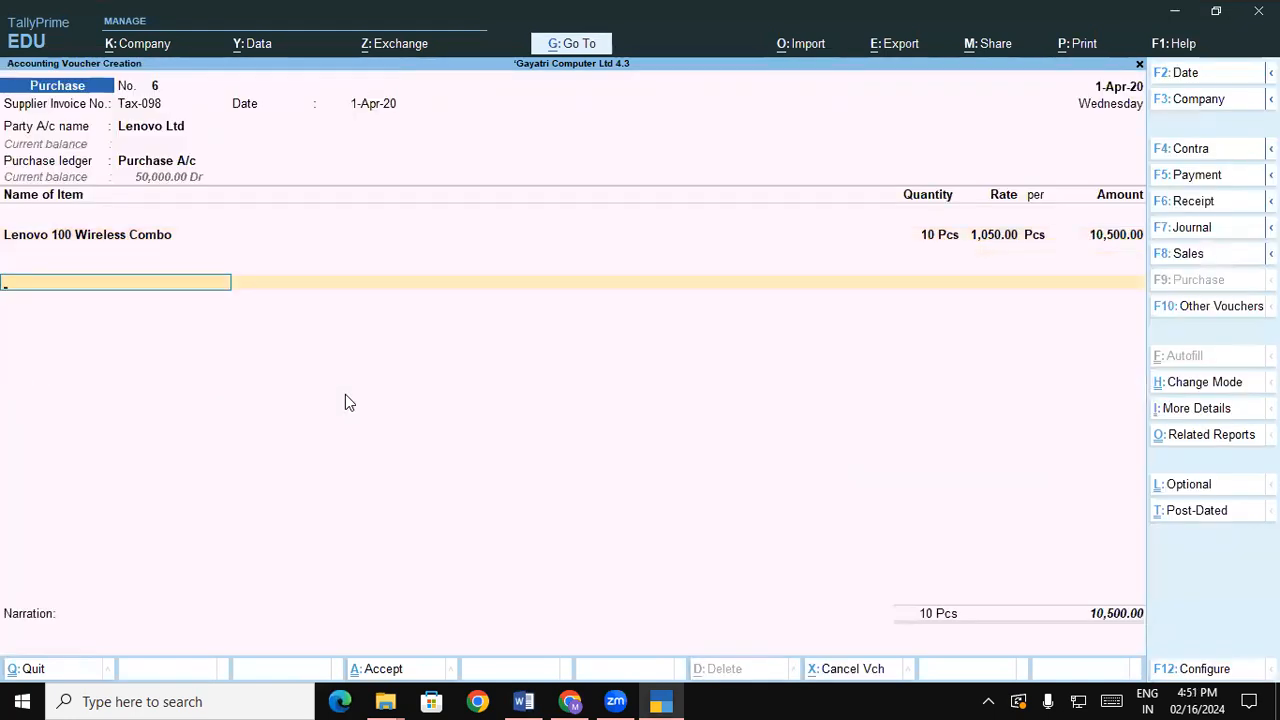
Add the Central Tax and State Tax ledgers below the stock item in the purchase voucher
type("ce")
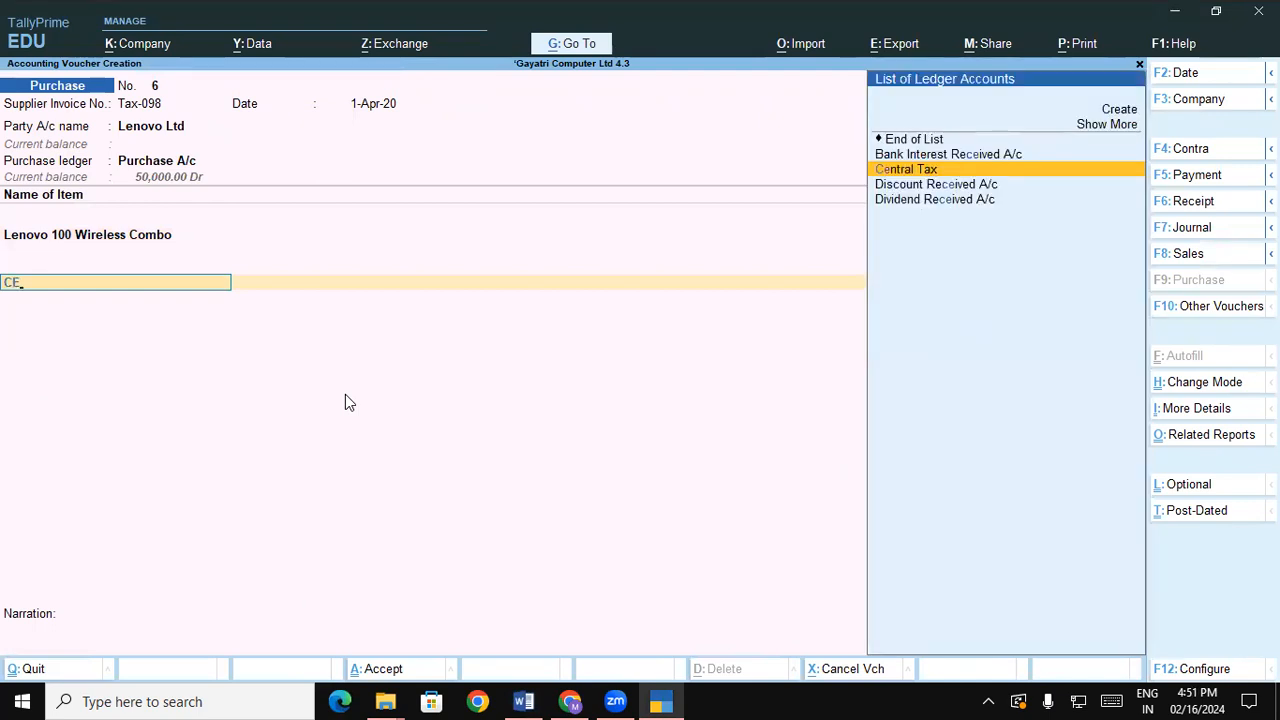
key("Return")
key("Return")
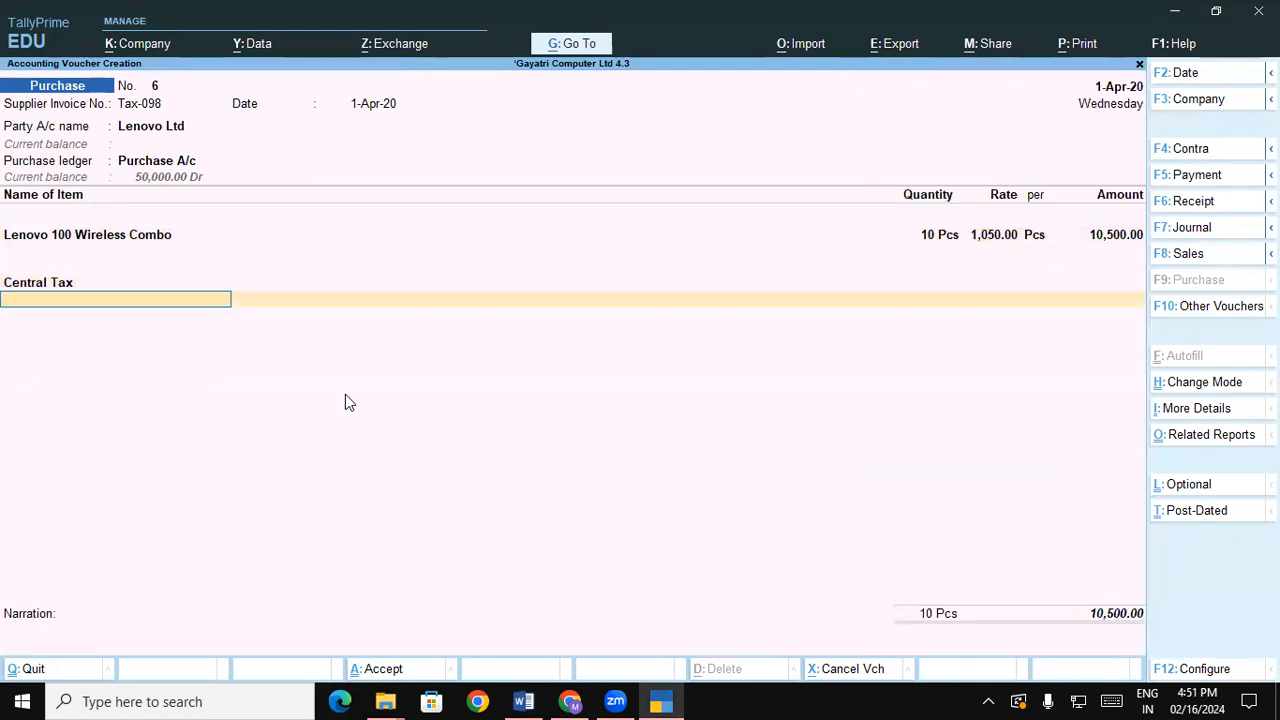
type("ST")
key("Up")
key("Up")
key("Return")
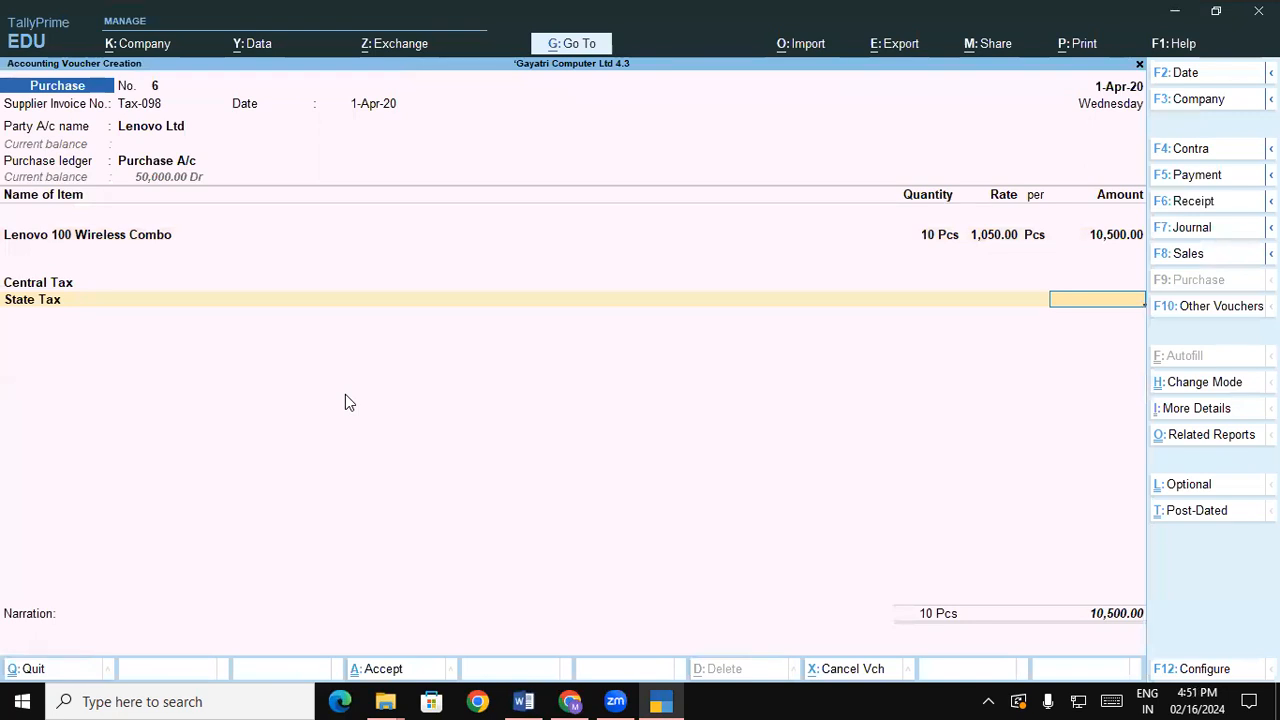
Try to view the tax analysis of the purchase voucher
key("alt")
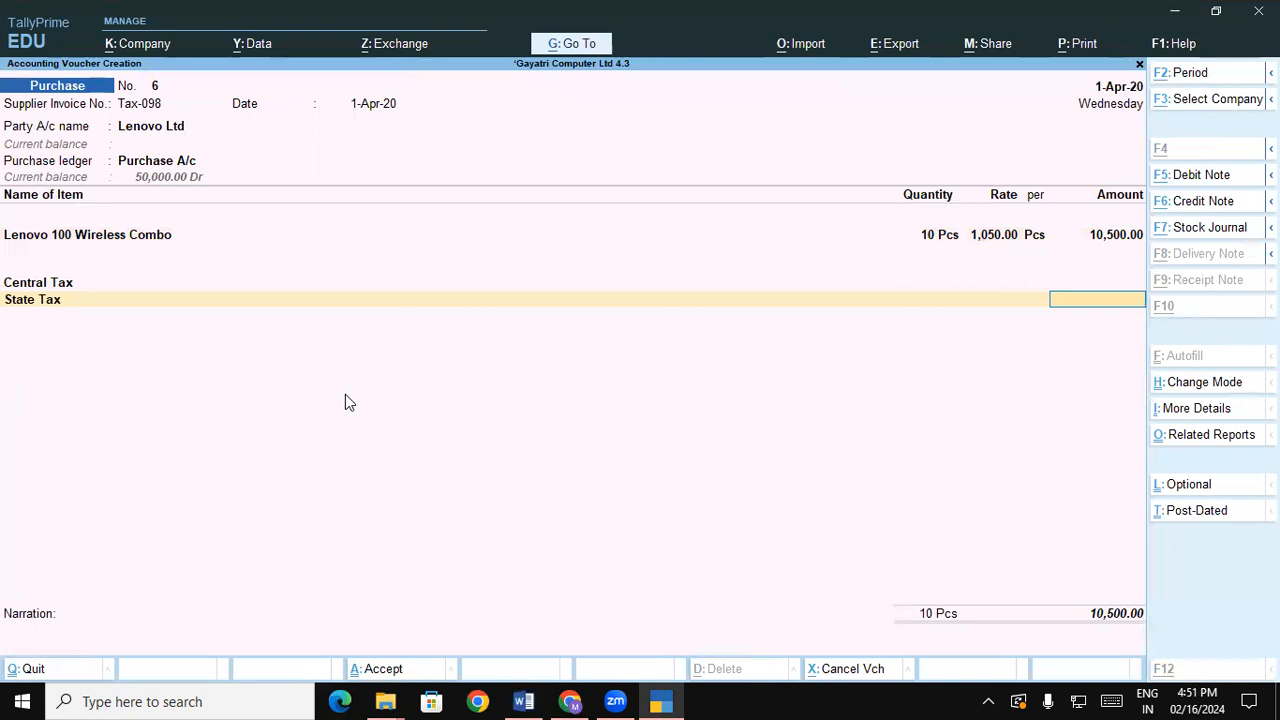
key("ctrl+o")
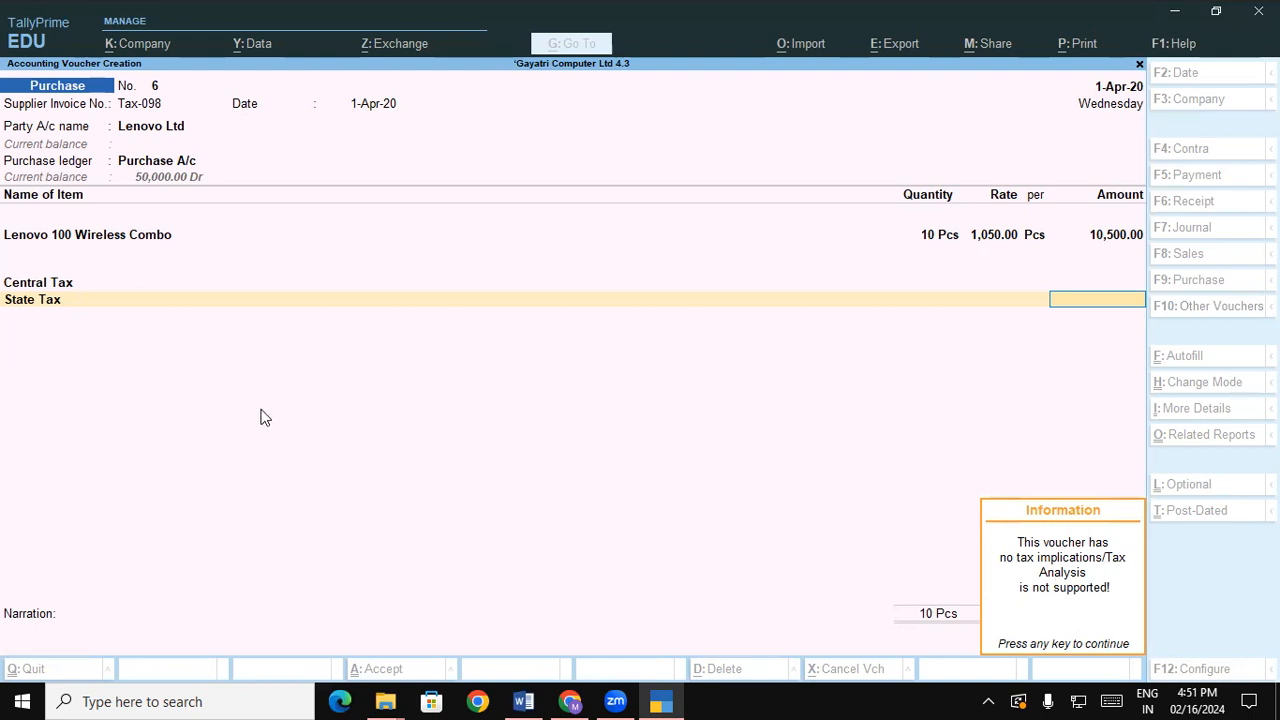
key("Return")
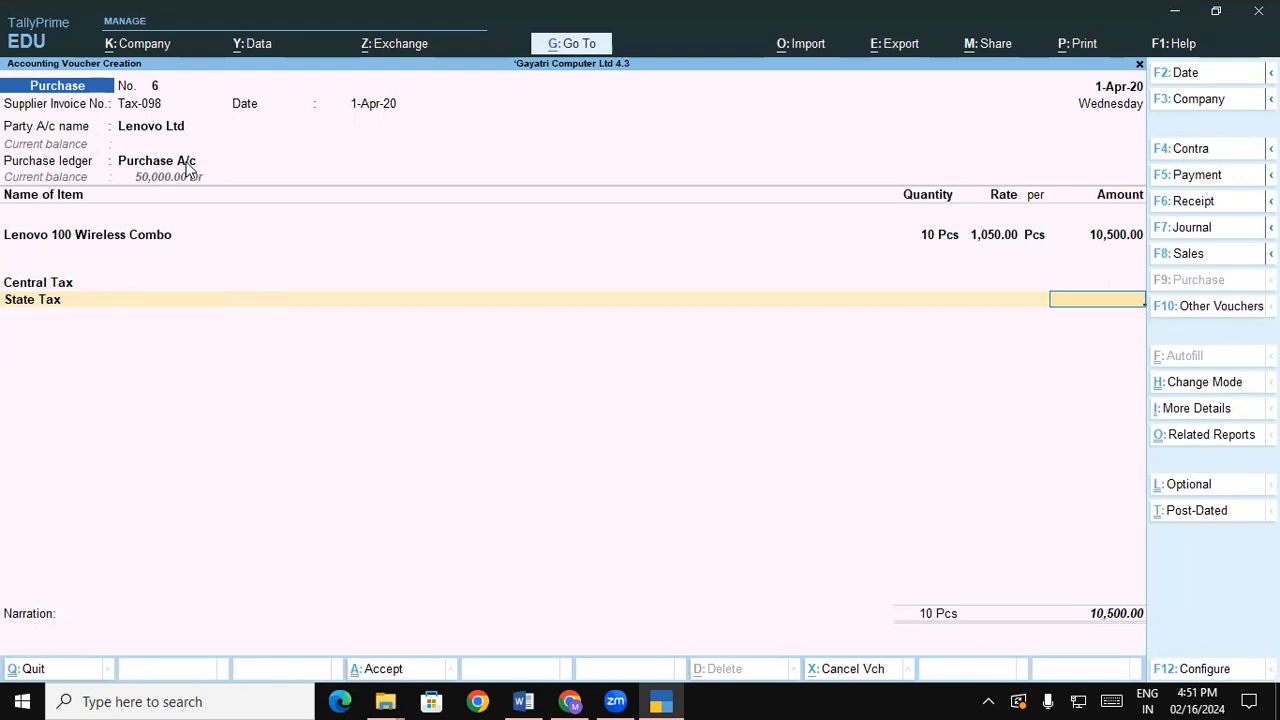
Change the voucher's purchase ledger to Purchase Local
left_click(121, 160)
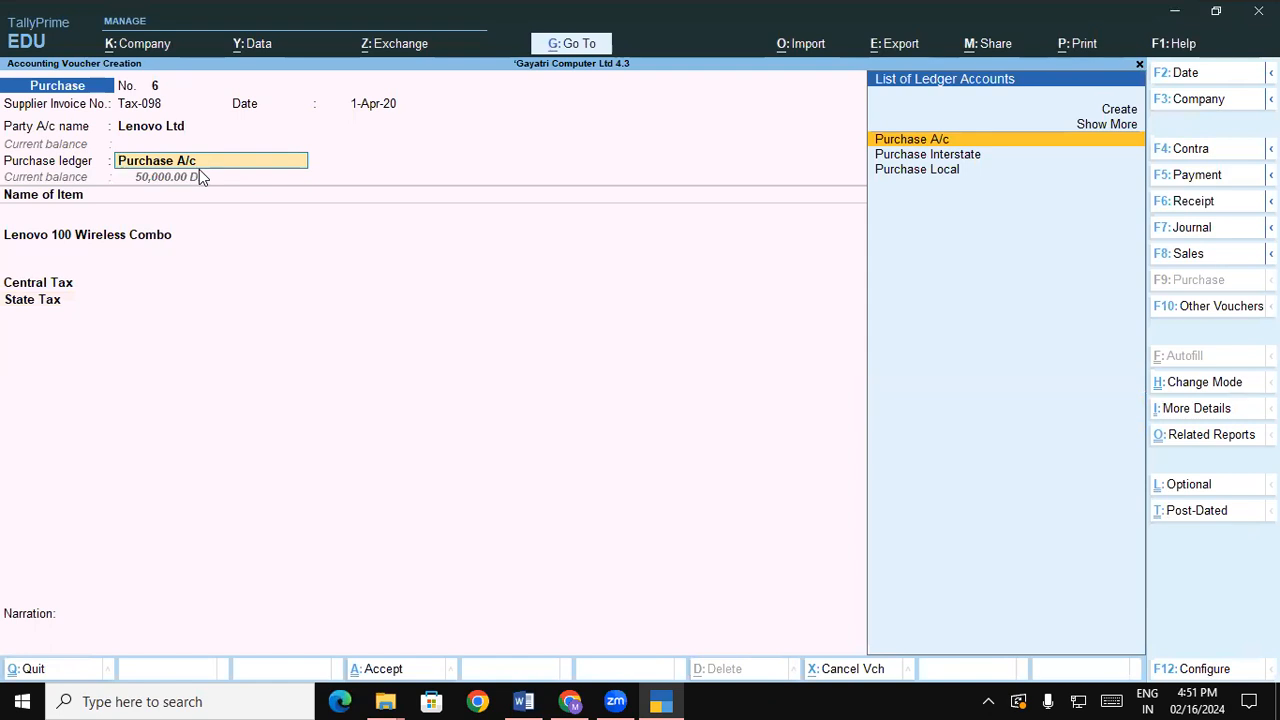
key("Down")
key("Down")
key("Return")
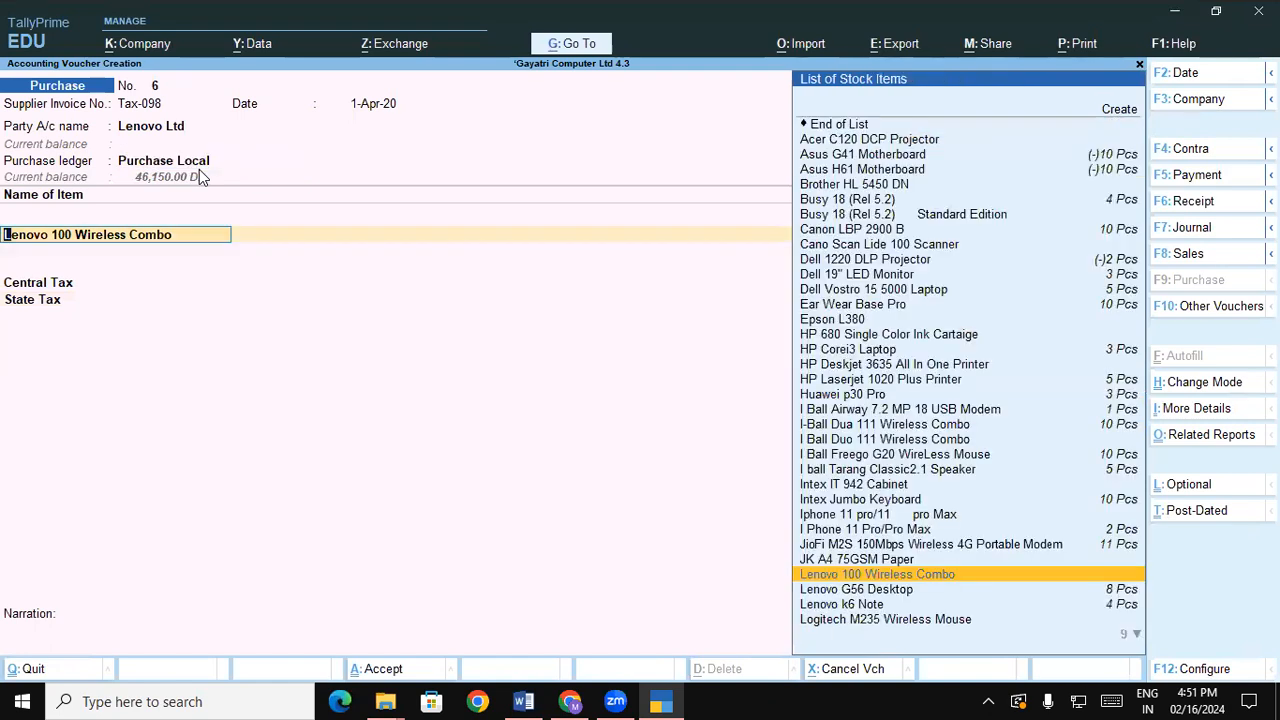
Reconfirm the Lenovo 100 Wireless Combo item with its existing Shop and Warehouse quantities and rates
key("Return")
key("Return")
key("Return")
key("Return")
key("Return")
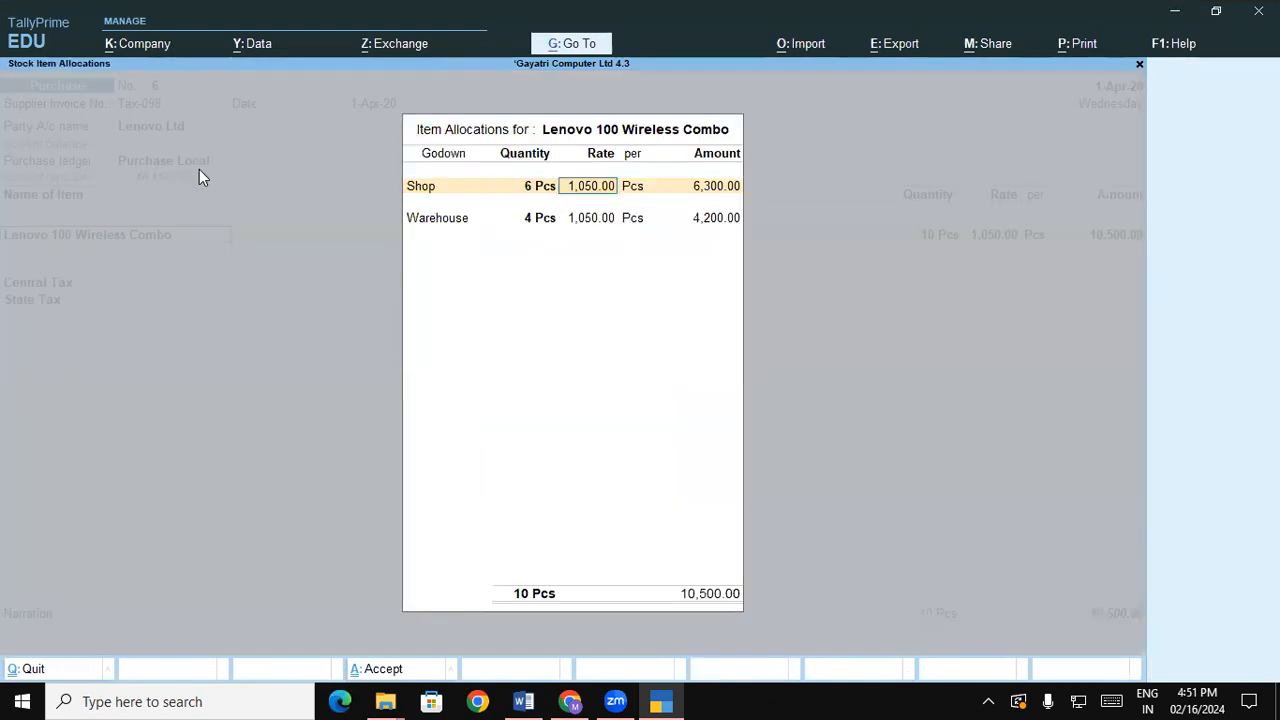
key("Return")
key("Return")
key("Return")
key("Return")
key("Return")
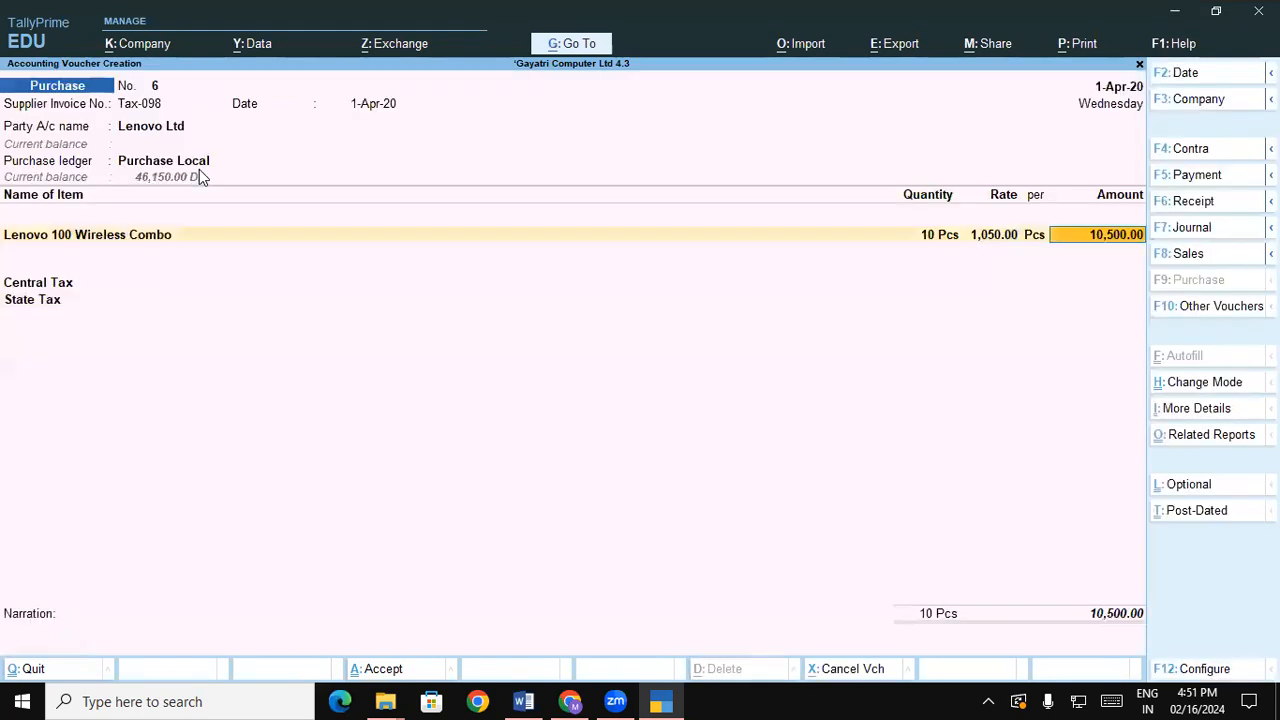
Accept the item amount and recalculate the Central Tax and State Tax lines under the new purchase ledger
key("Return")
key("Return")
key("Return")
key("Return")
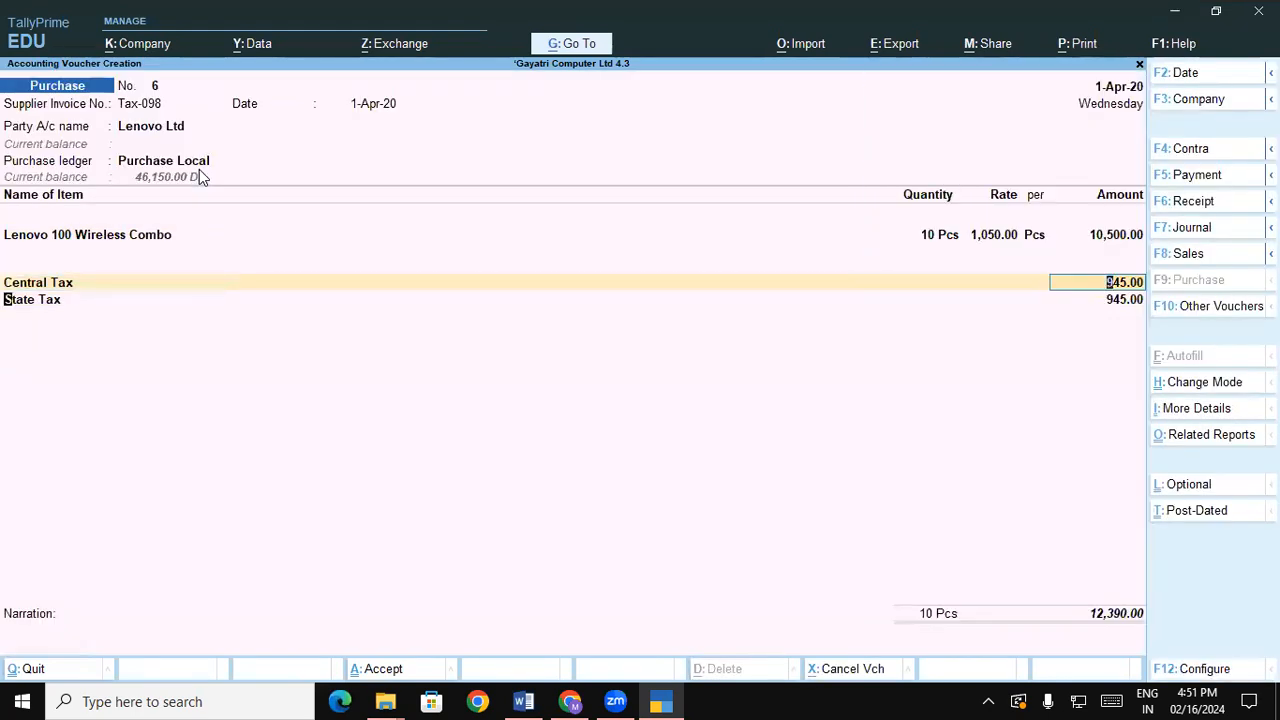
key("Return")
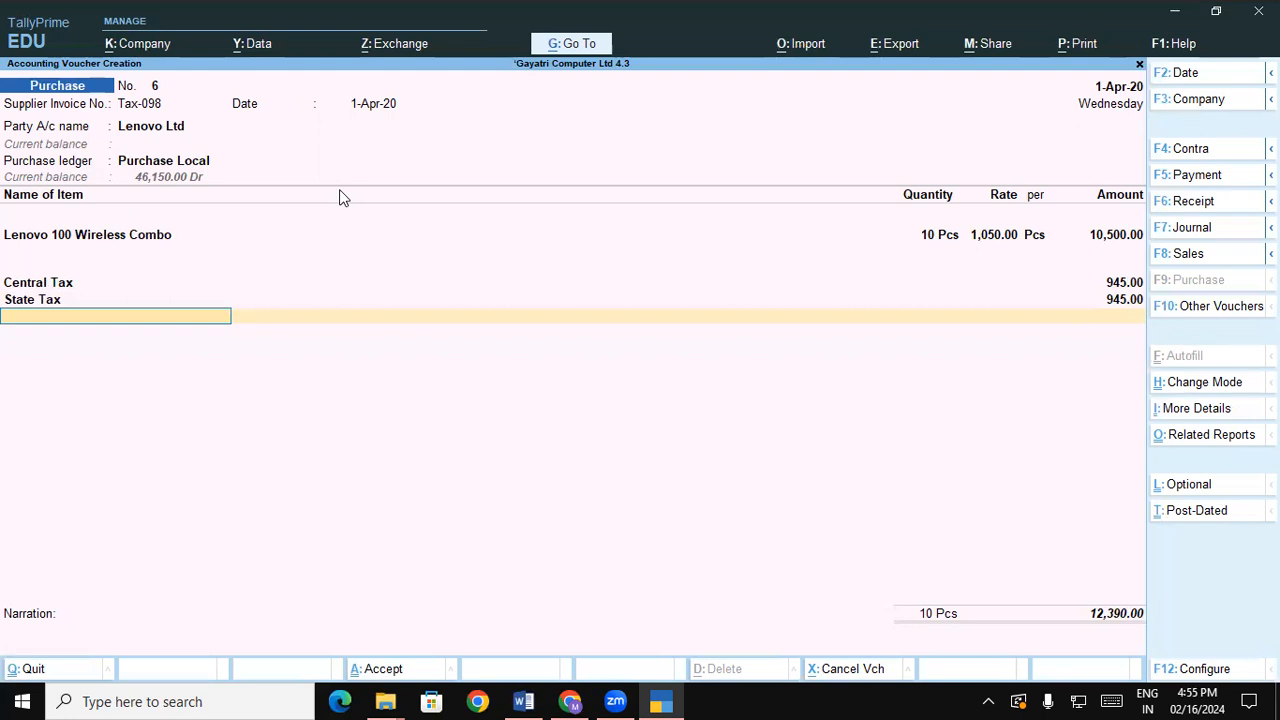
Open the company features, review the company's GST registration details, and accept both screens without changes
left_click(155, 50)
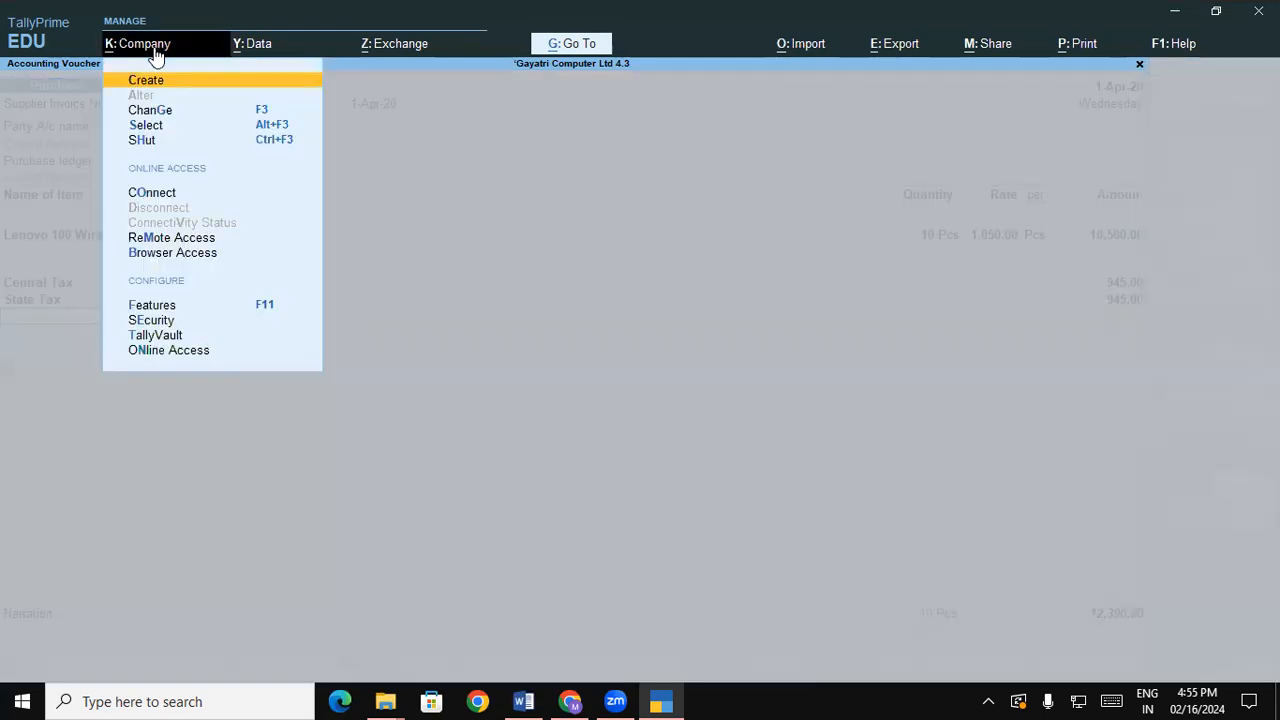
left_click(161, 305)
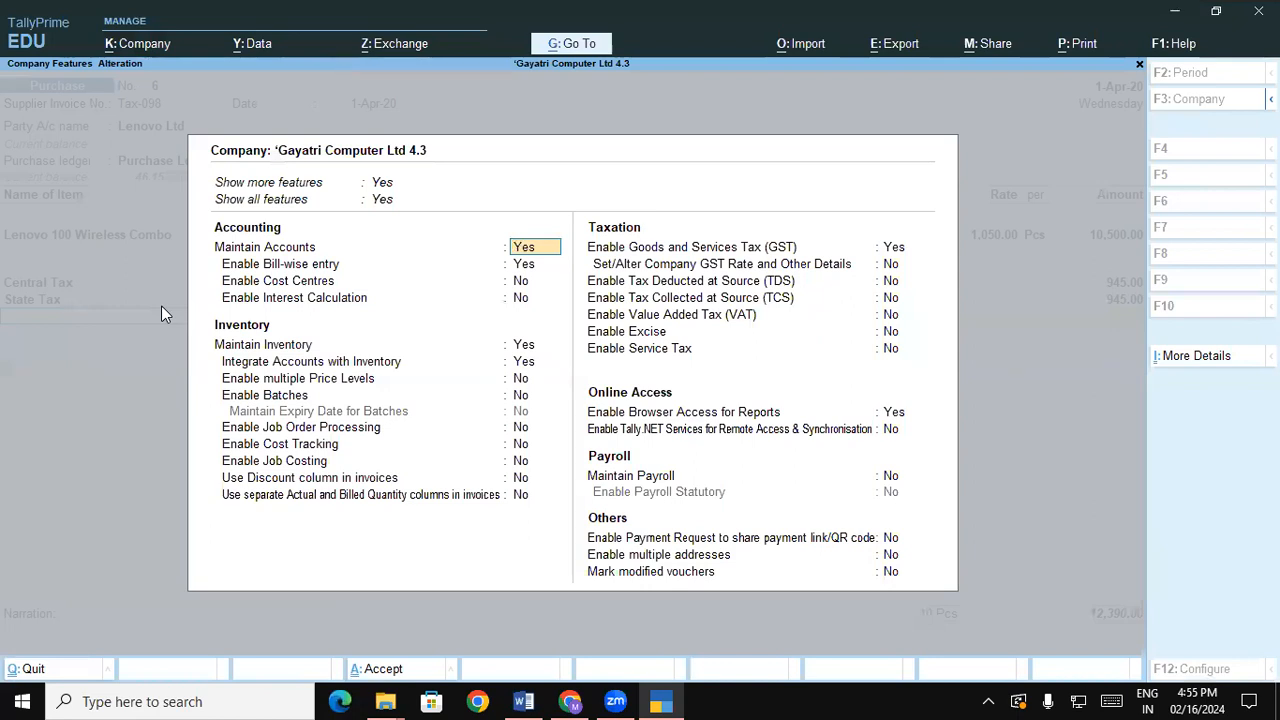
left_click(901, 252)
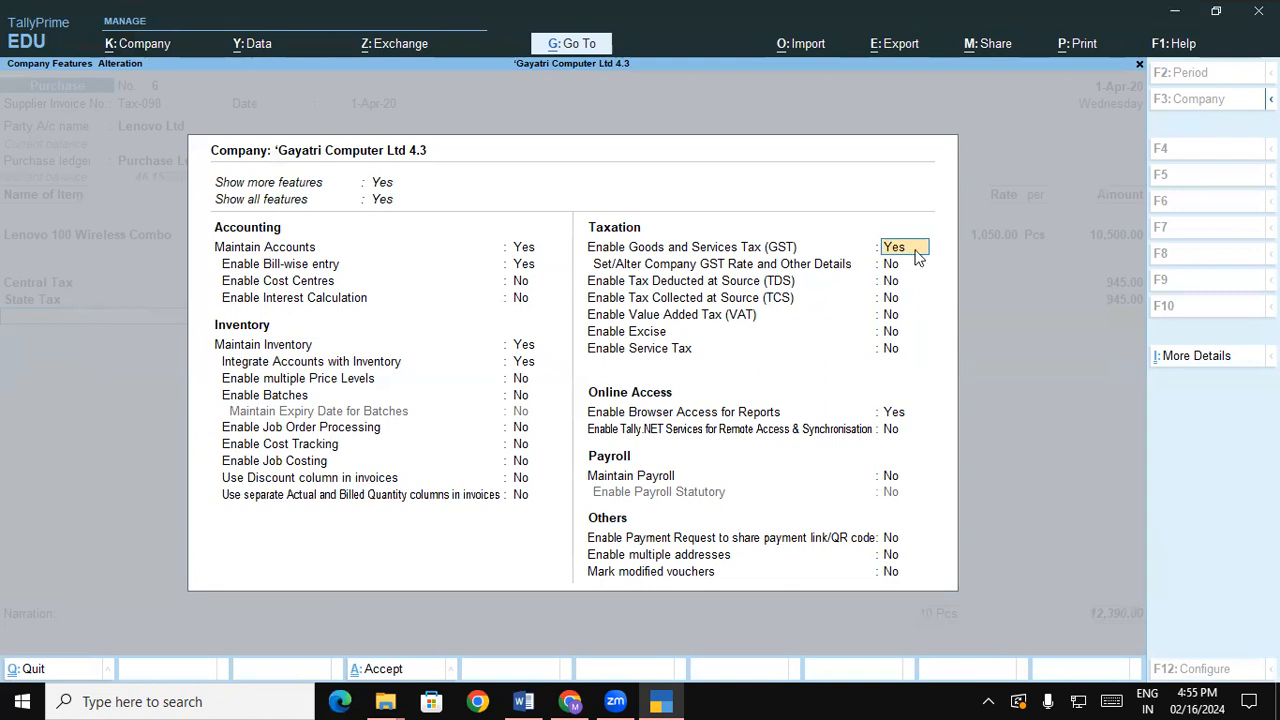
key("Return")
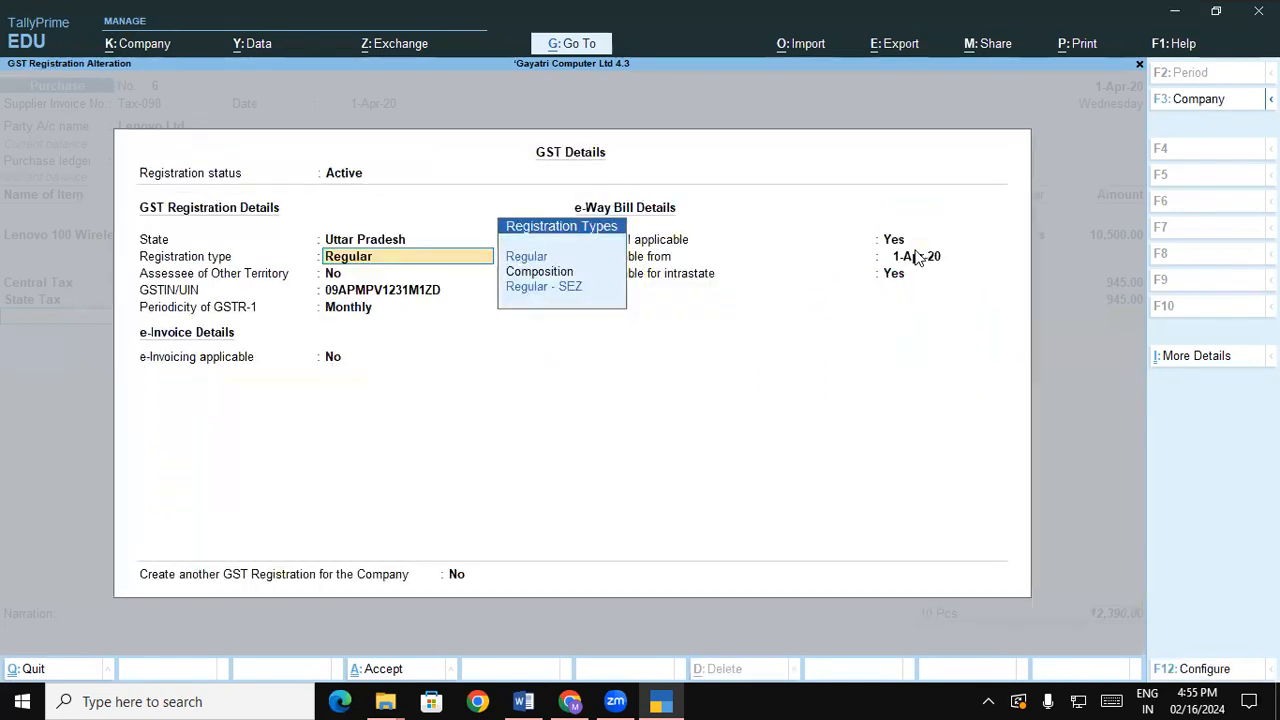
key("Return")
key("Return")
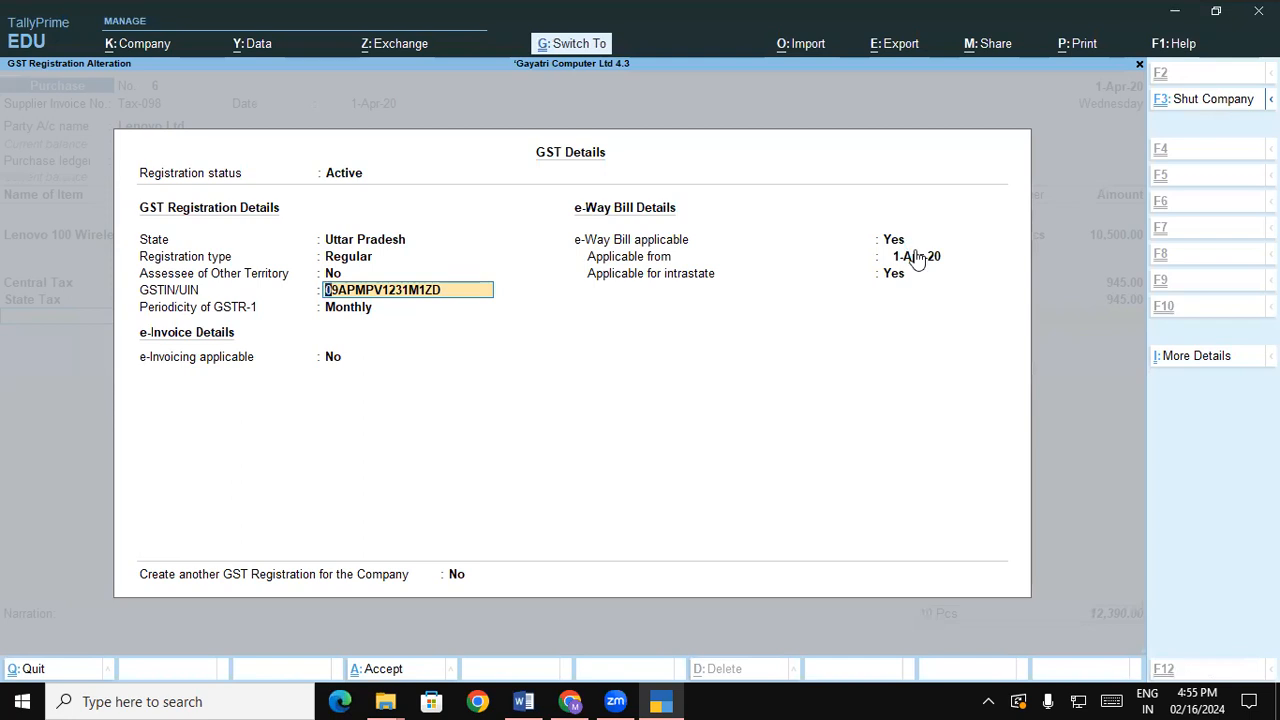
key("ctrl+a")
key("ctrl+a")
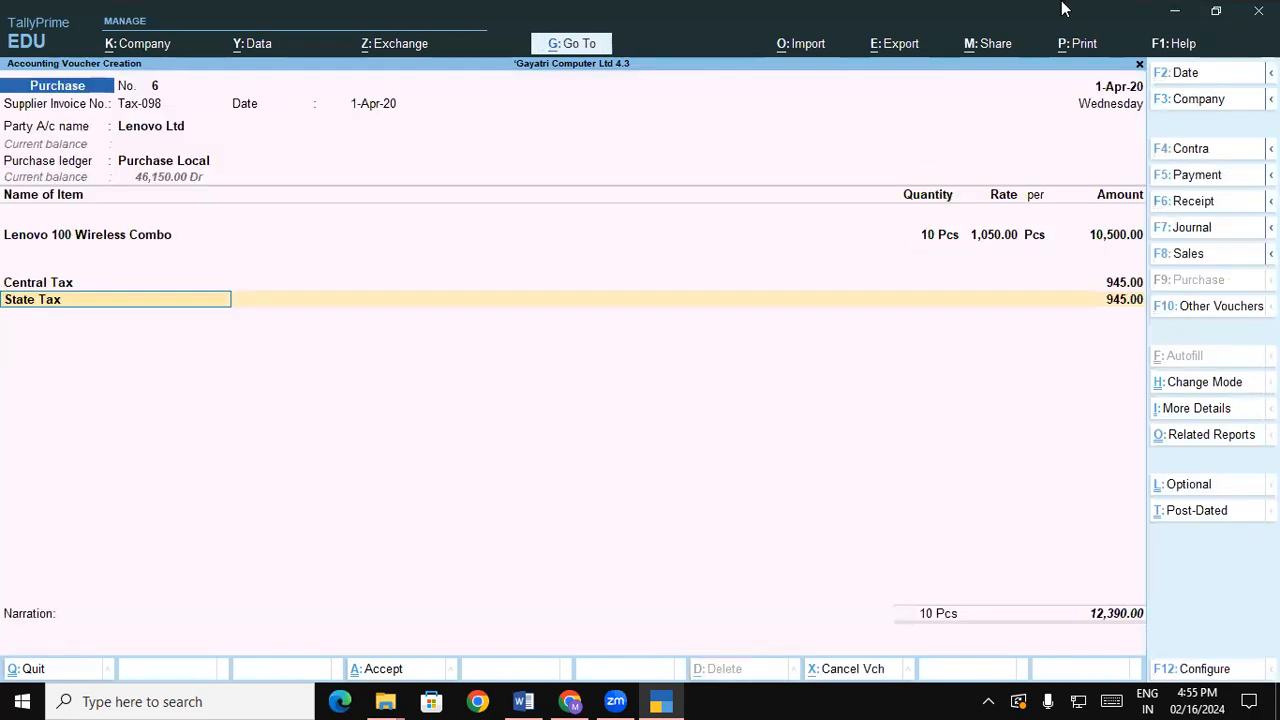
Open the Lenovo Ltd ledger from the party account, review its mailing and tax registration details, and accept it without changes
left_click(182, 136)
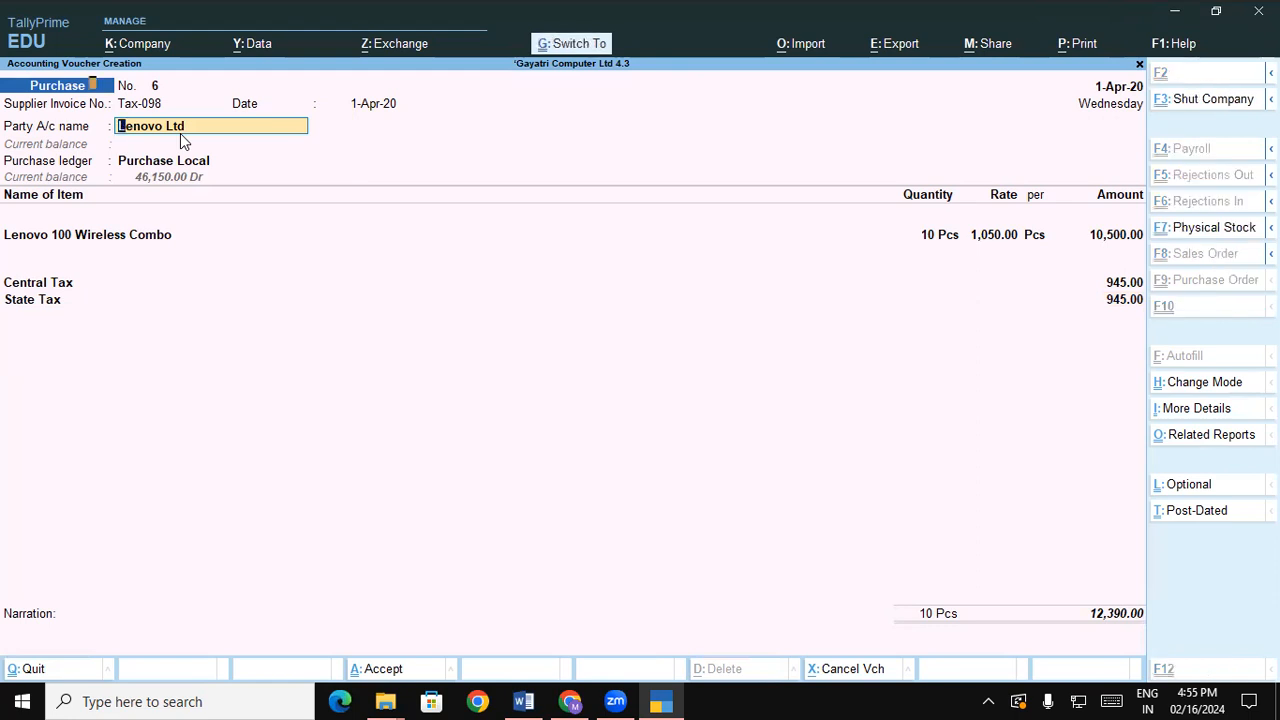
key("ctrl+Return")
key("Return")
key("Return")
key("Return")
key("Return")
key("Return")
key("Return")
key("Return")
key("Return")
key("Return")
key("Return")
key("Return")
key("Return")
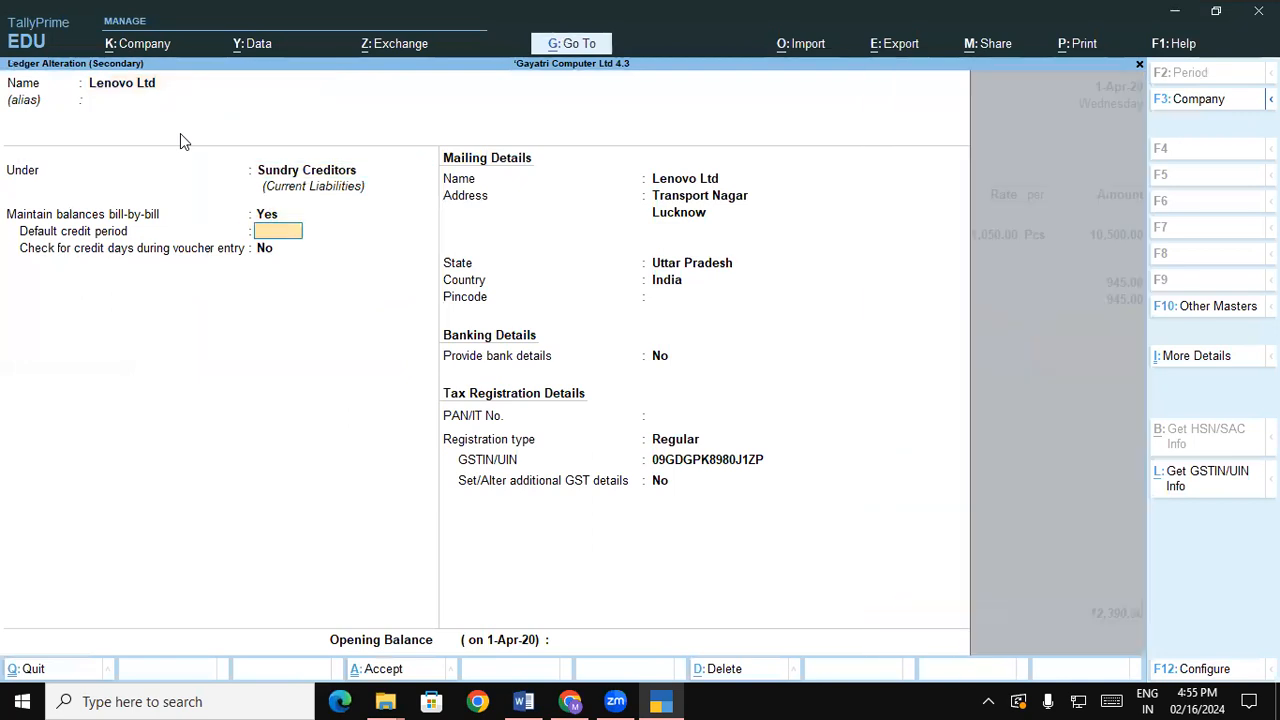
key("Return")
key("Return")
key("Return")
key("Return")
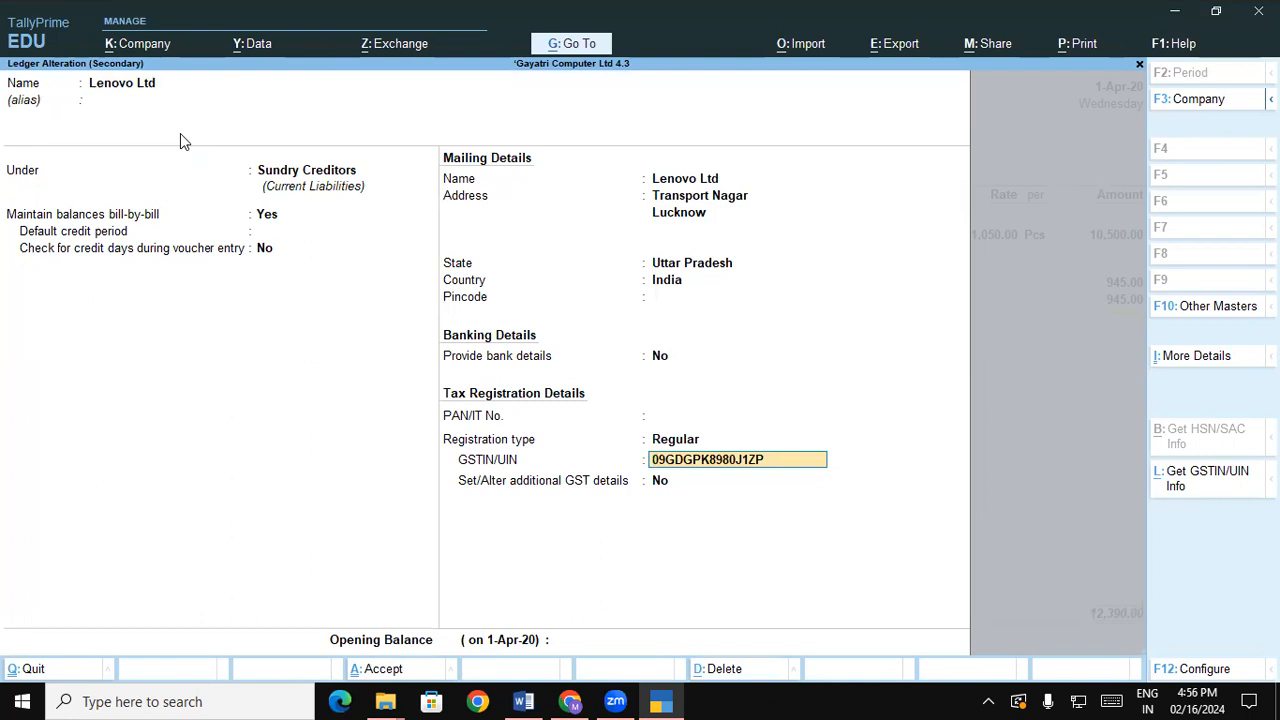
key("Return")
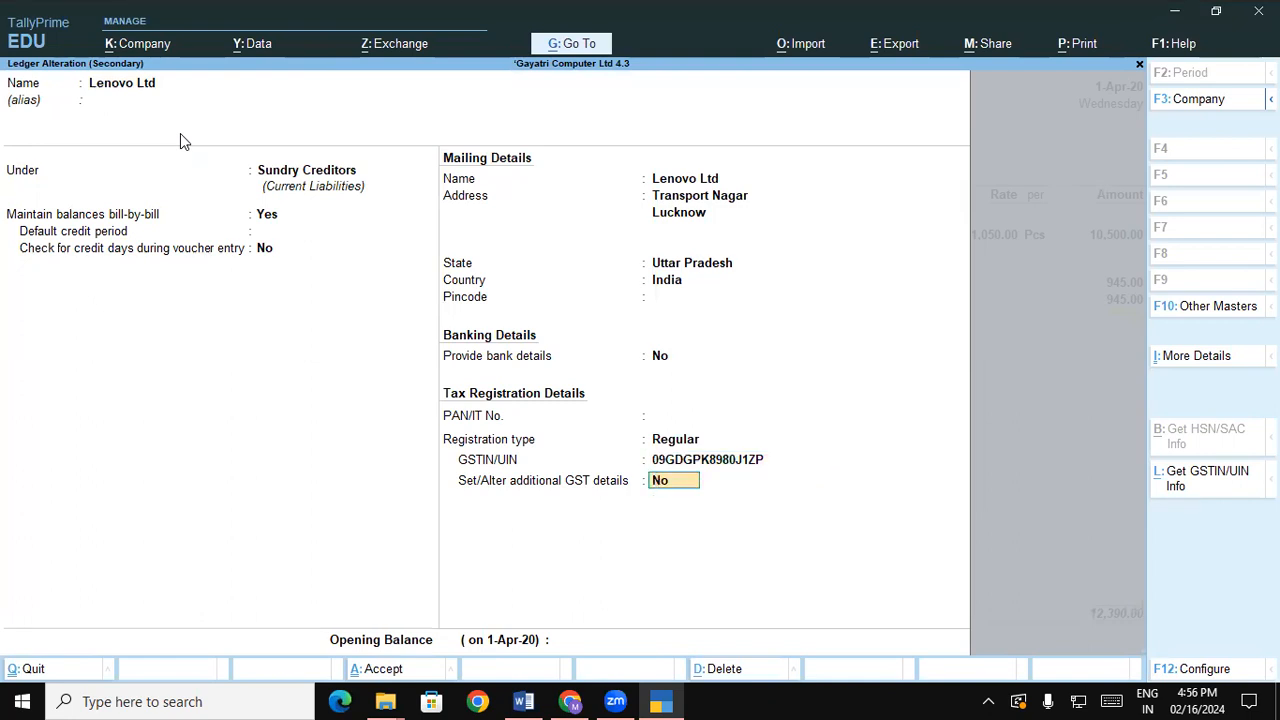
key("ctrl+a")
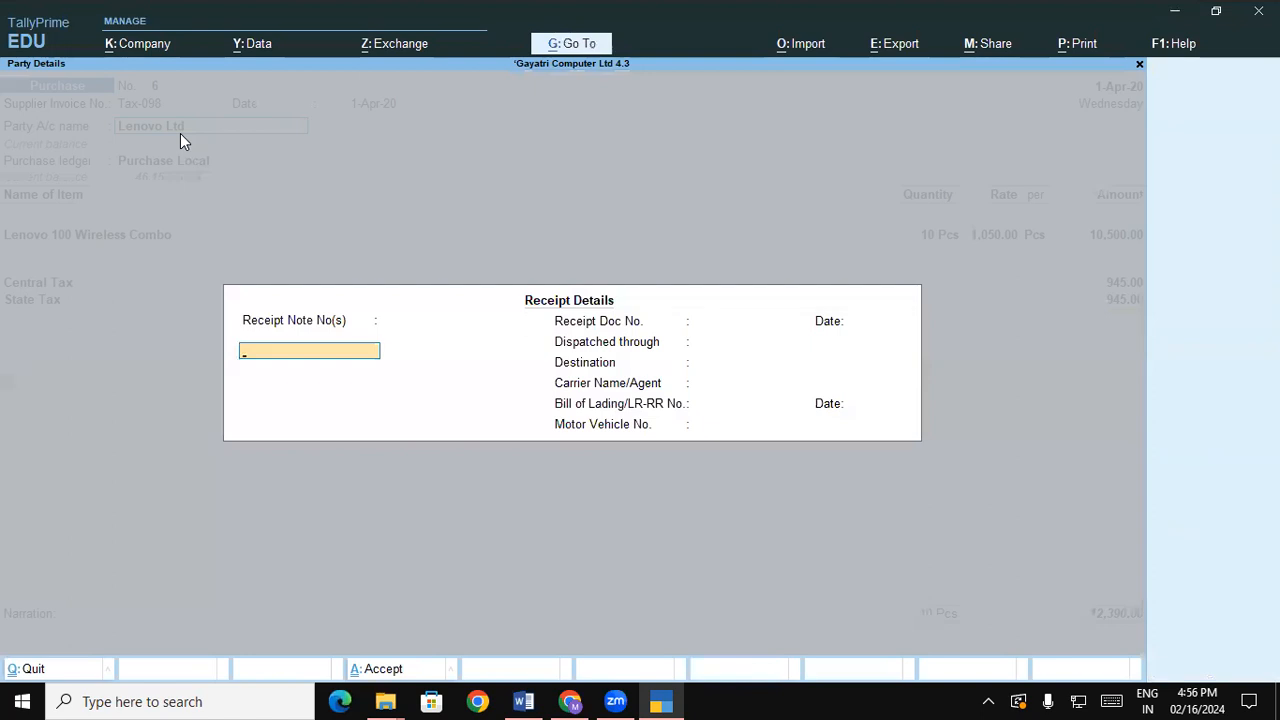
Accept the blank receipt details and the existing party details for Lenovo Ltd
key("ctrl+a")
key("Return")
key("Return")
key("Return")
key("Return")
key("Return")
key("Return")
key("Return")
key("Return")
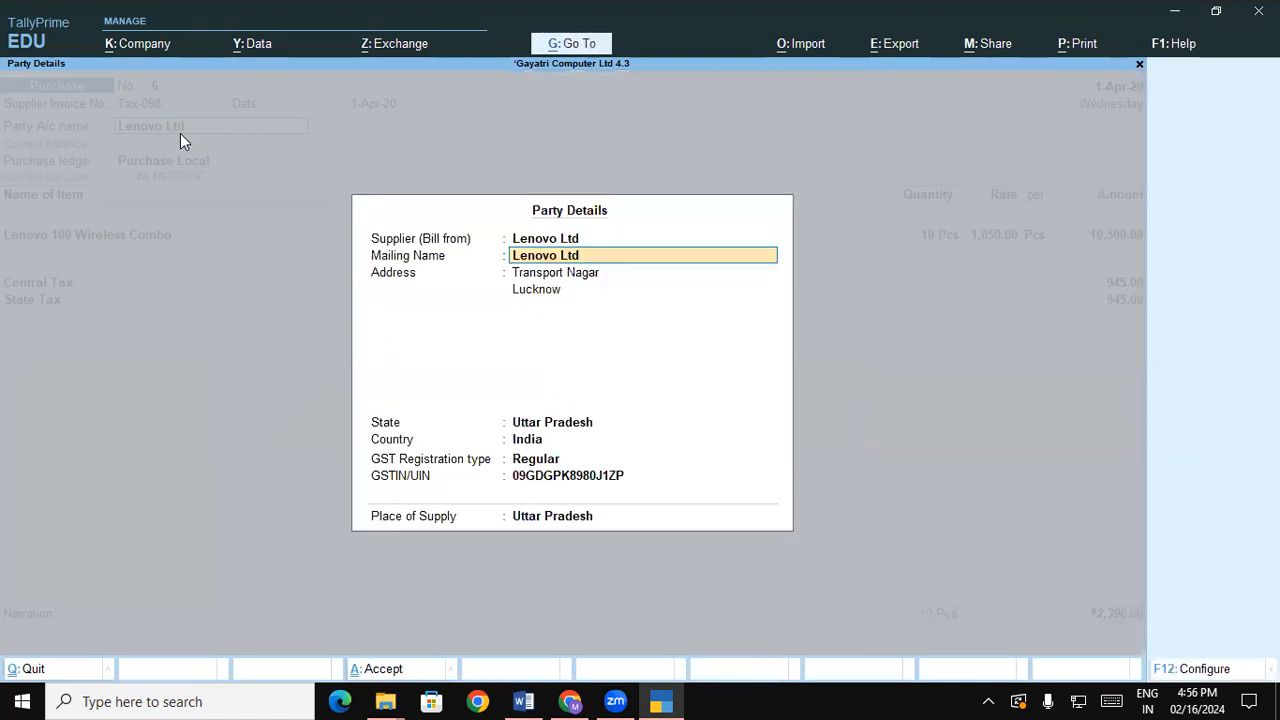
key("Return")
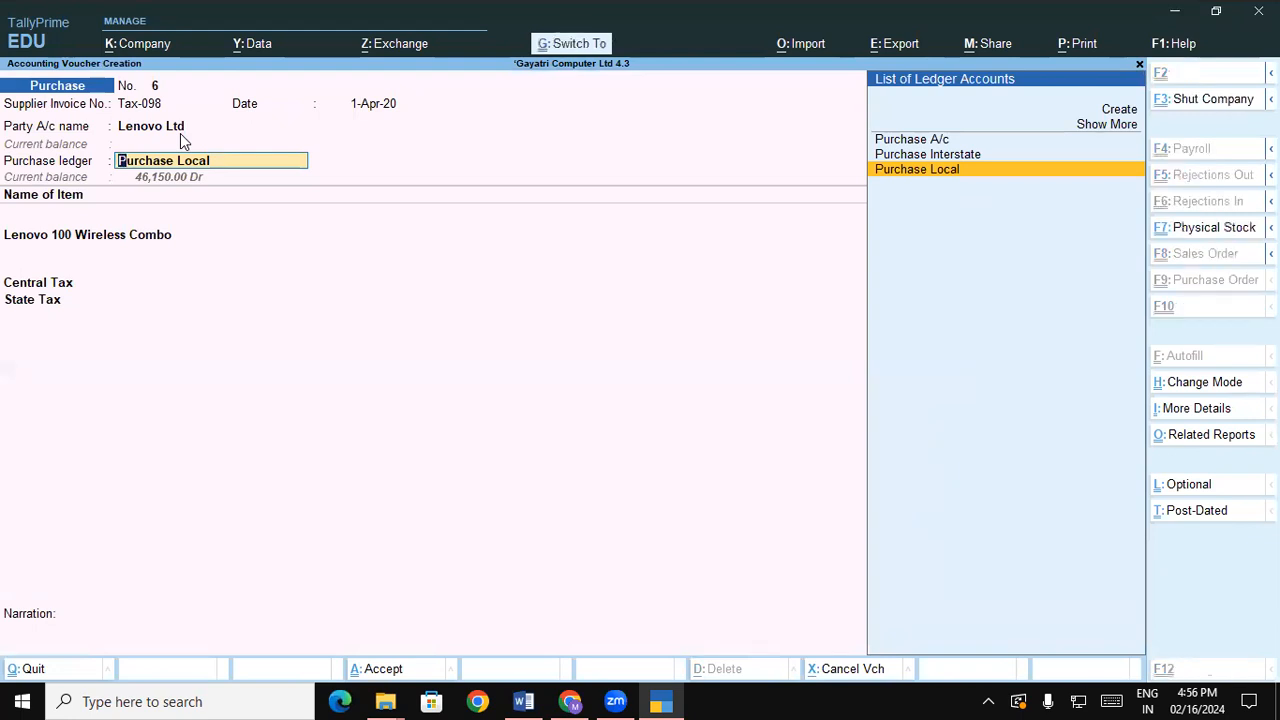
Open the Purchase Local ledger, review its group and GST applicability settings, and accept it without changes
key("ctrl+Return")
key("Return")
key("Return")
key("Return")
key("Return")
key("Return")
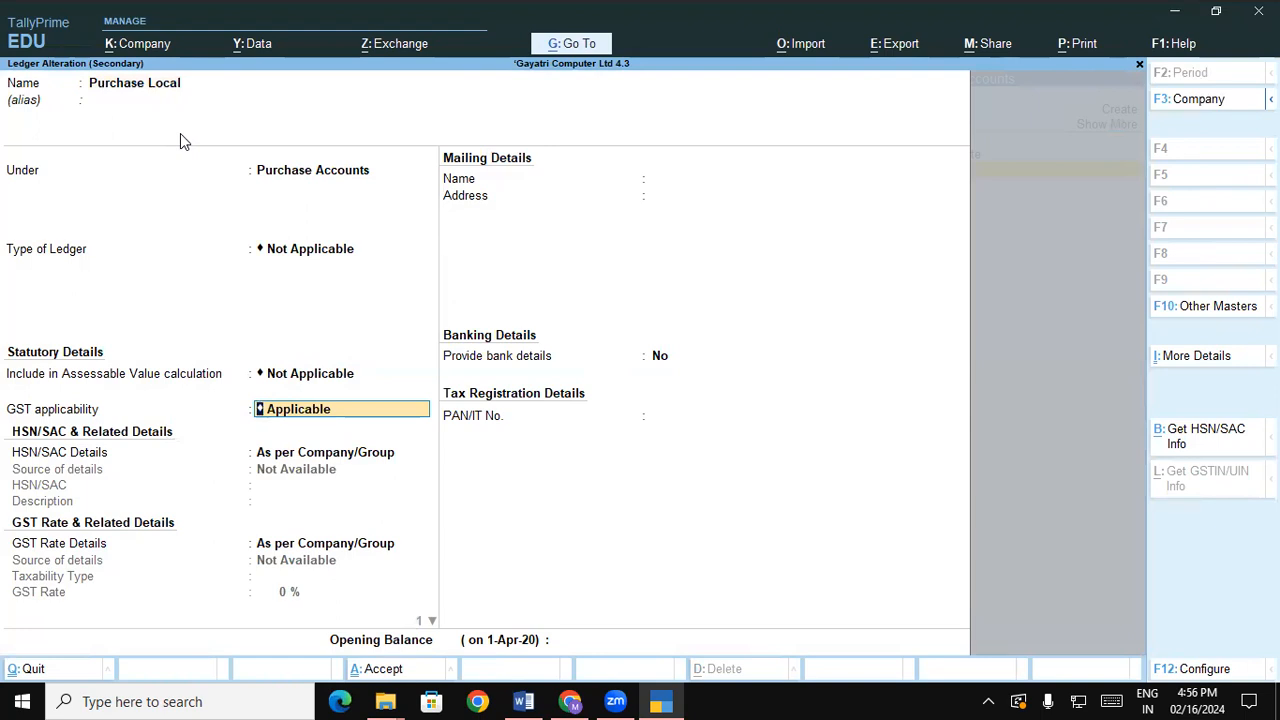
key("ctrl")
key("ctrl+a")
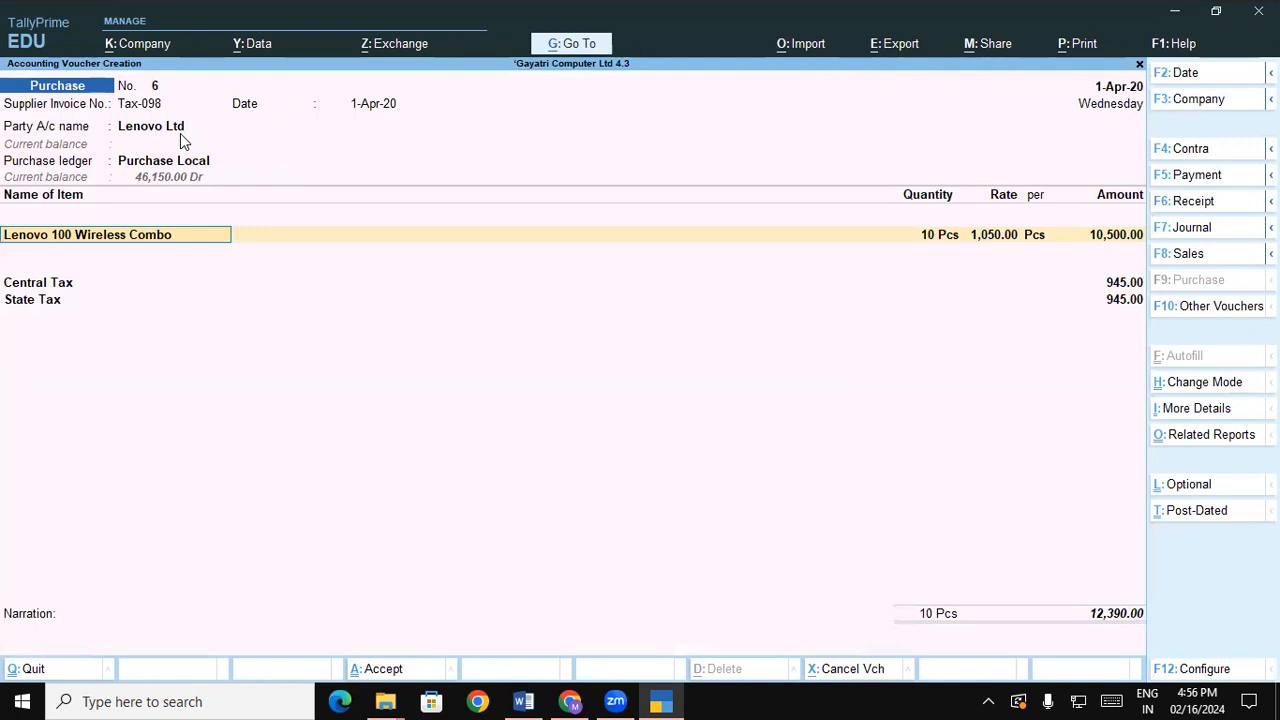
Review the Lenovo 100 Wireless Combo stock item's GST details and accept its existing Shop and Warehouse allocations
key("ctrl+Return")
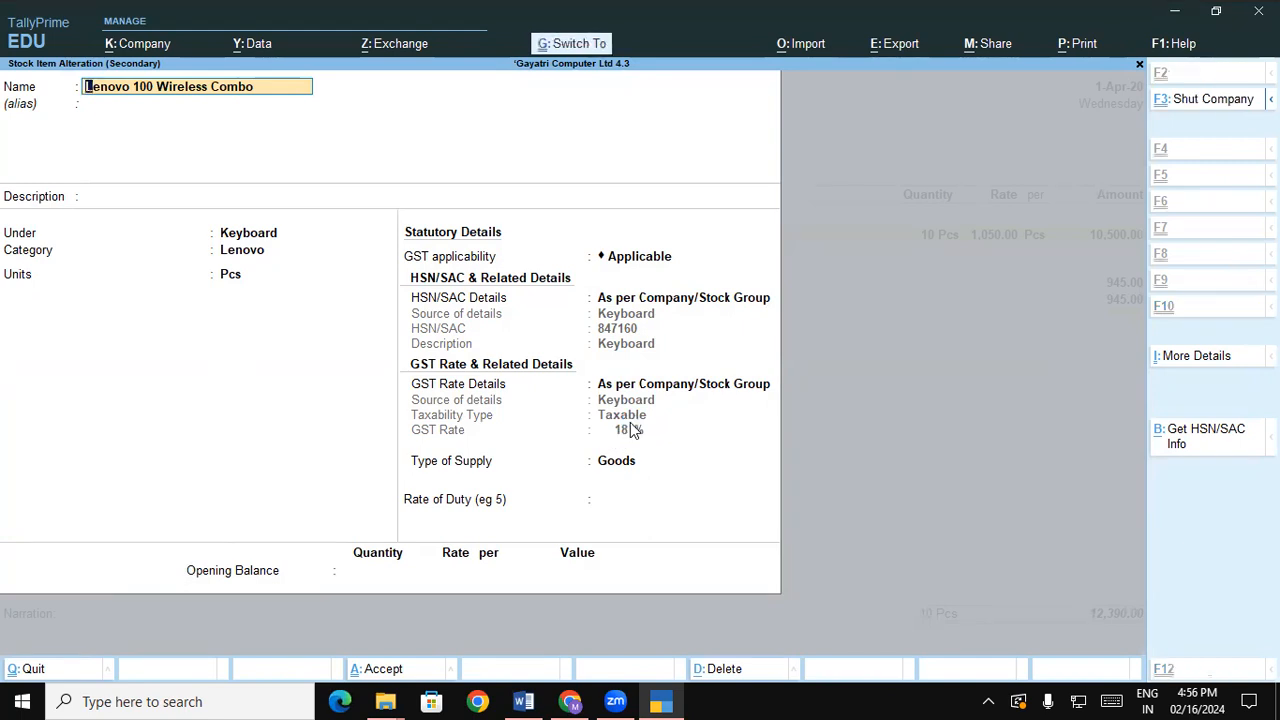
key("ctrl+a")
key("ctrl+a")
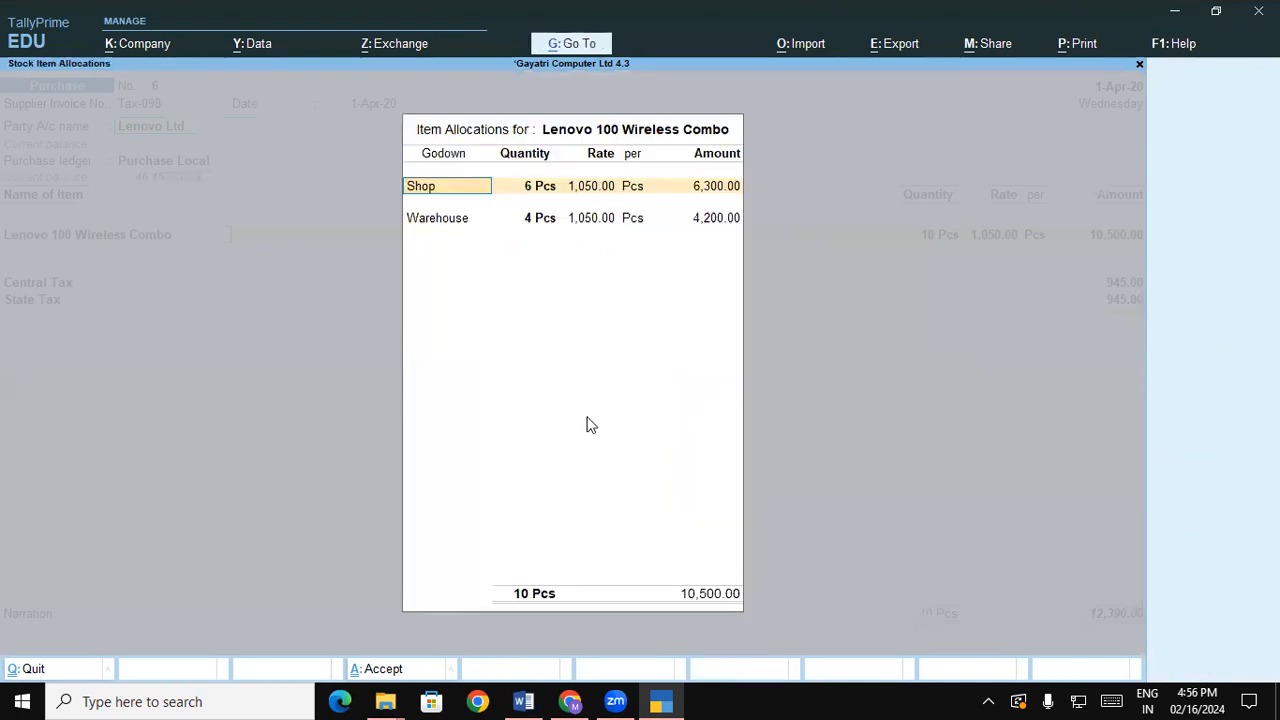
key("ctrl+a")
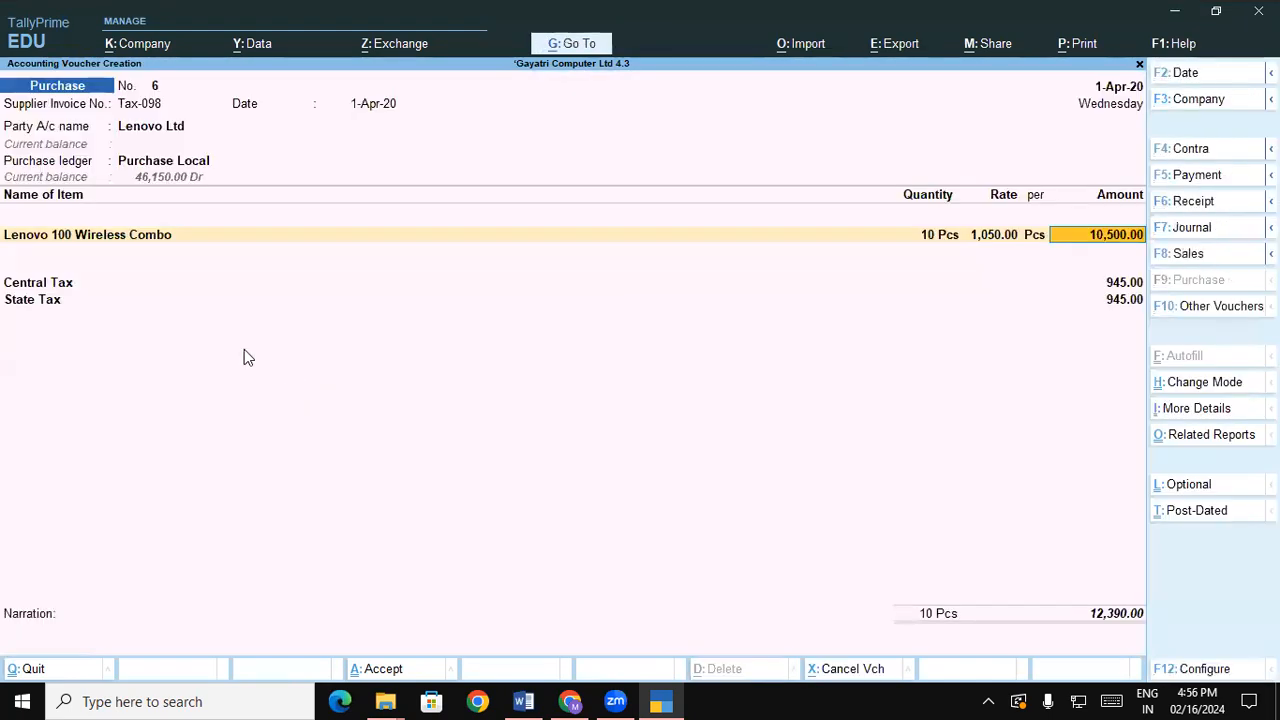
Open the Central Tax ledger, review its duty and tax type, and accept it without changes
left_click(51, 284)
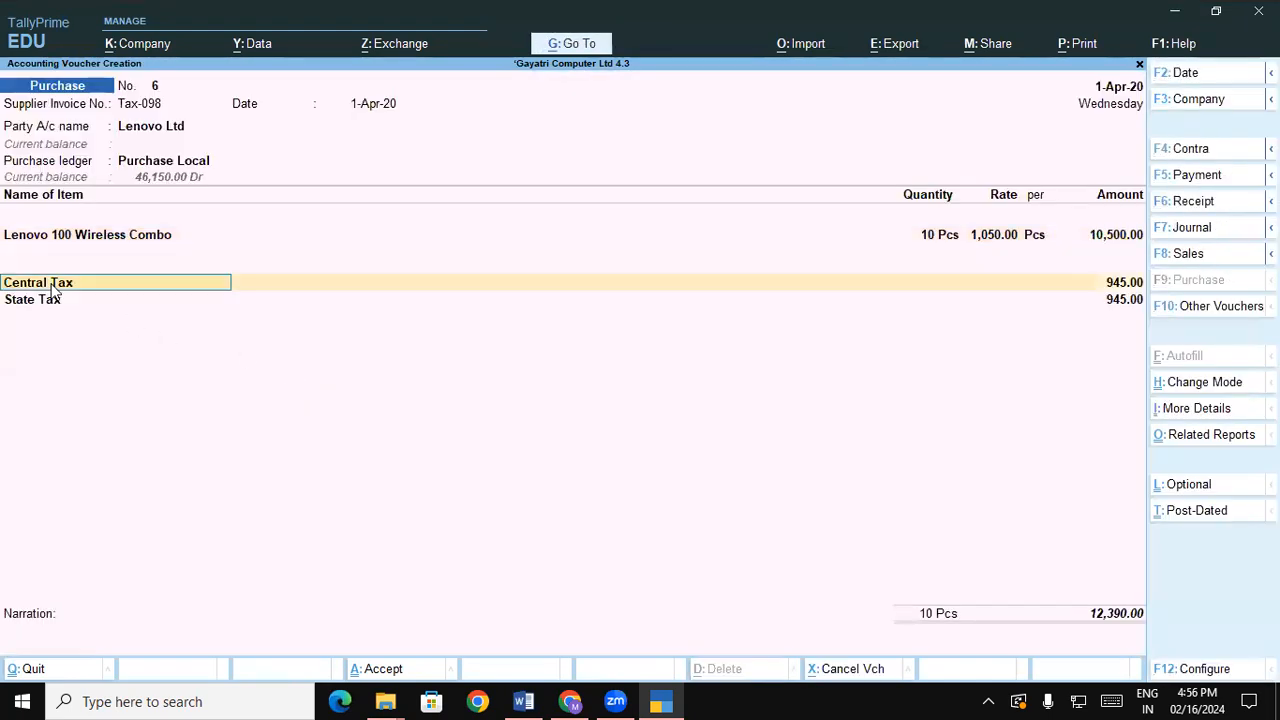
key("ctrl+Return")
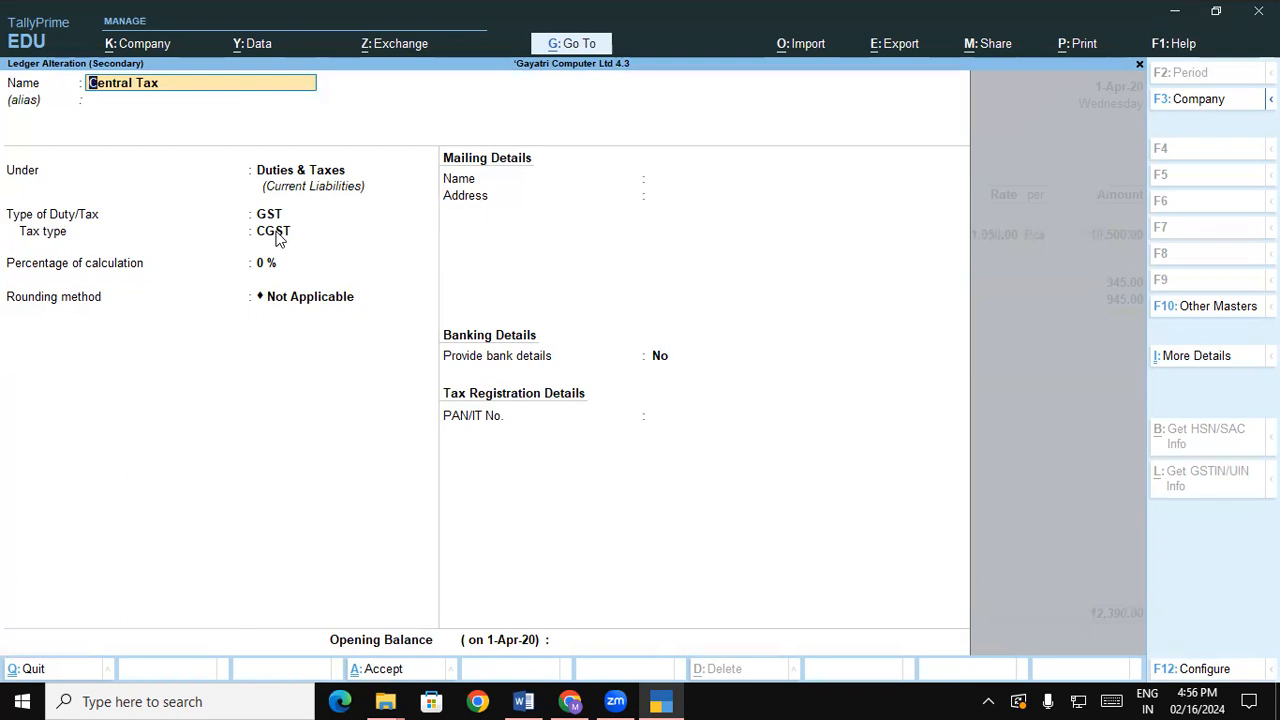
key("ctrl")
key("ctrl+a")
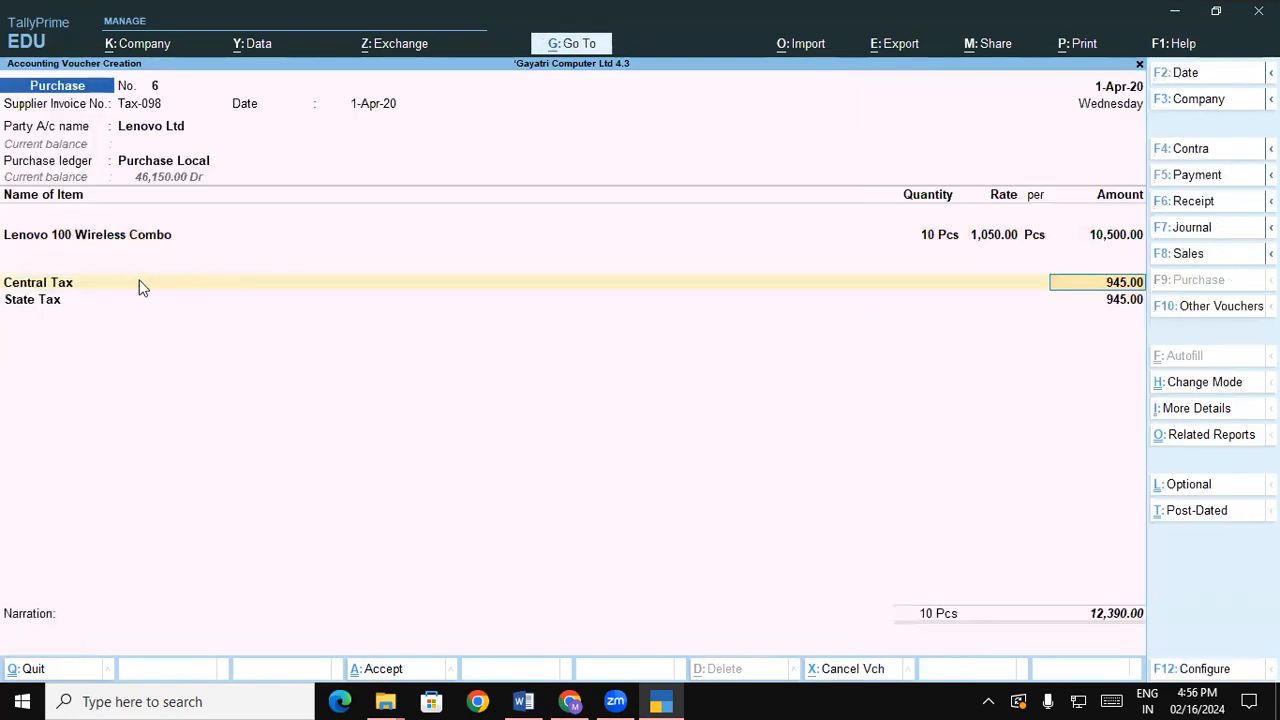
Review the State Tax ledger's tax type without changes and save the Lenovo Ltd purchase voucher
left_click(45, 306)
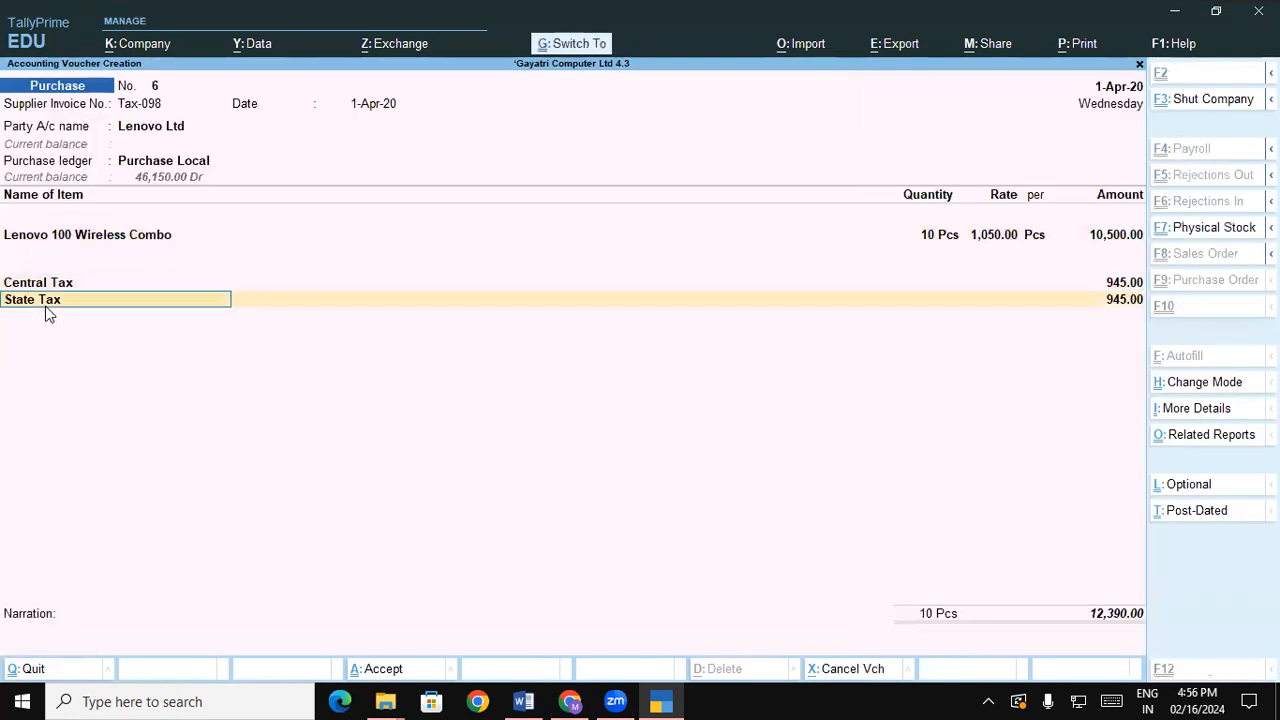
key("ctrl+Return")
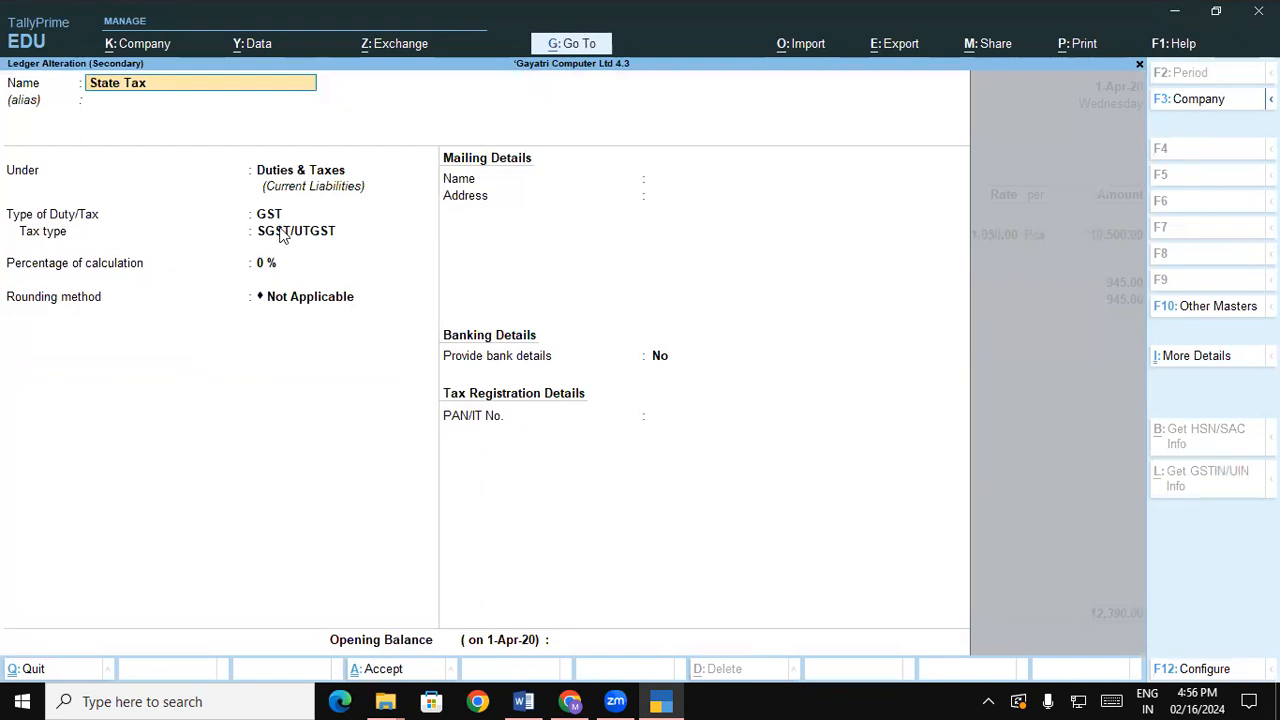
key("ctrl+a")
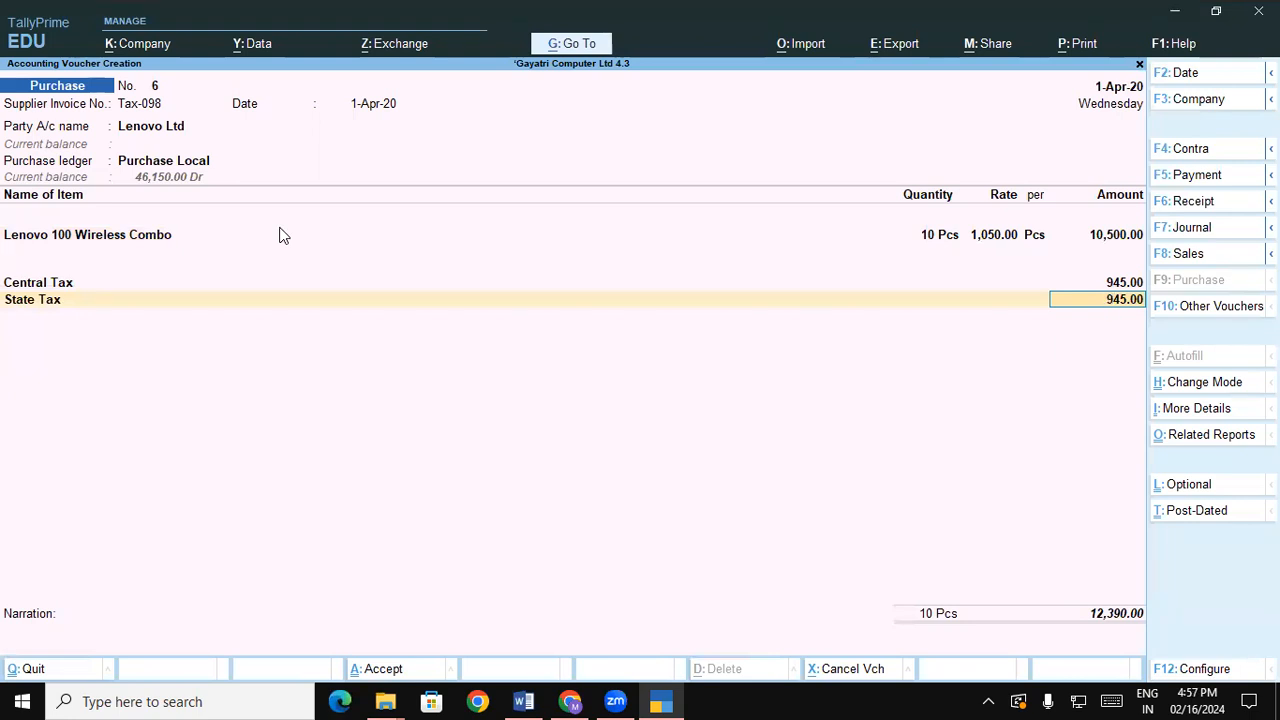
left_click(372, 669)
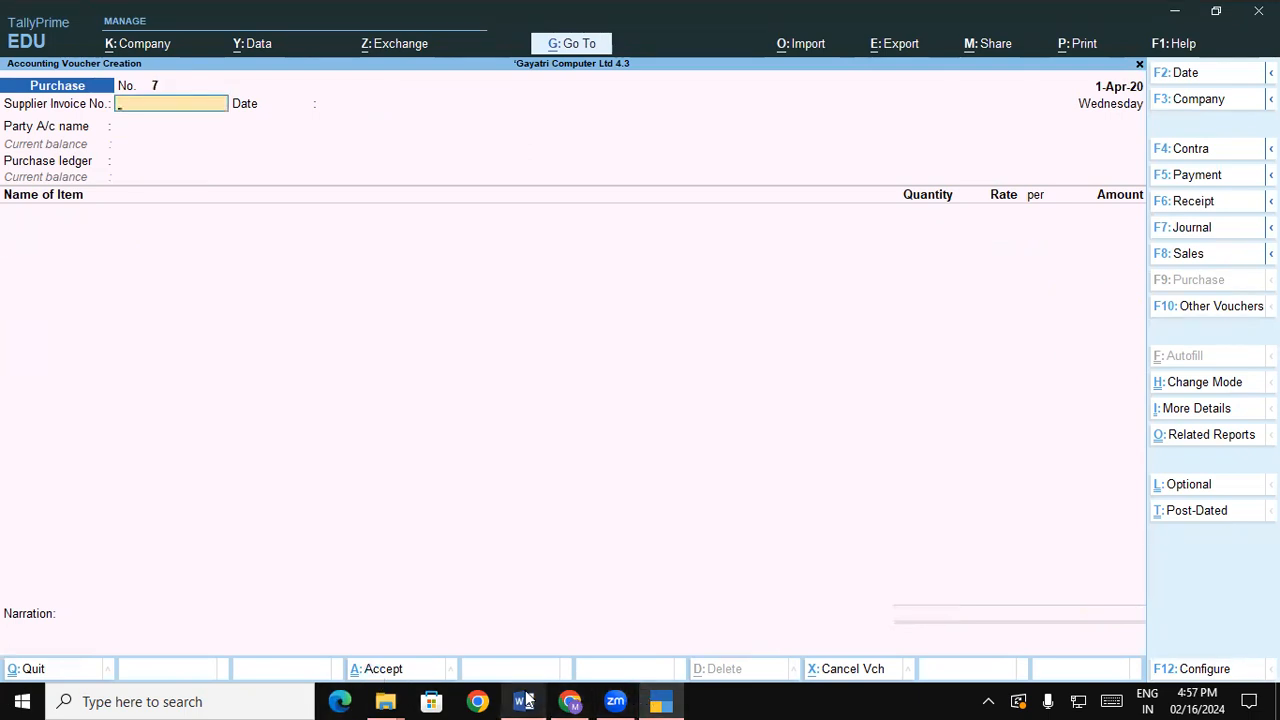
Switch to the Word assignment document and review the local purchase exercises and the Purchase Interstate section
left_click(523, 701)
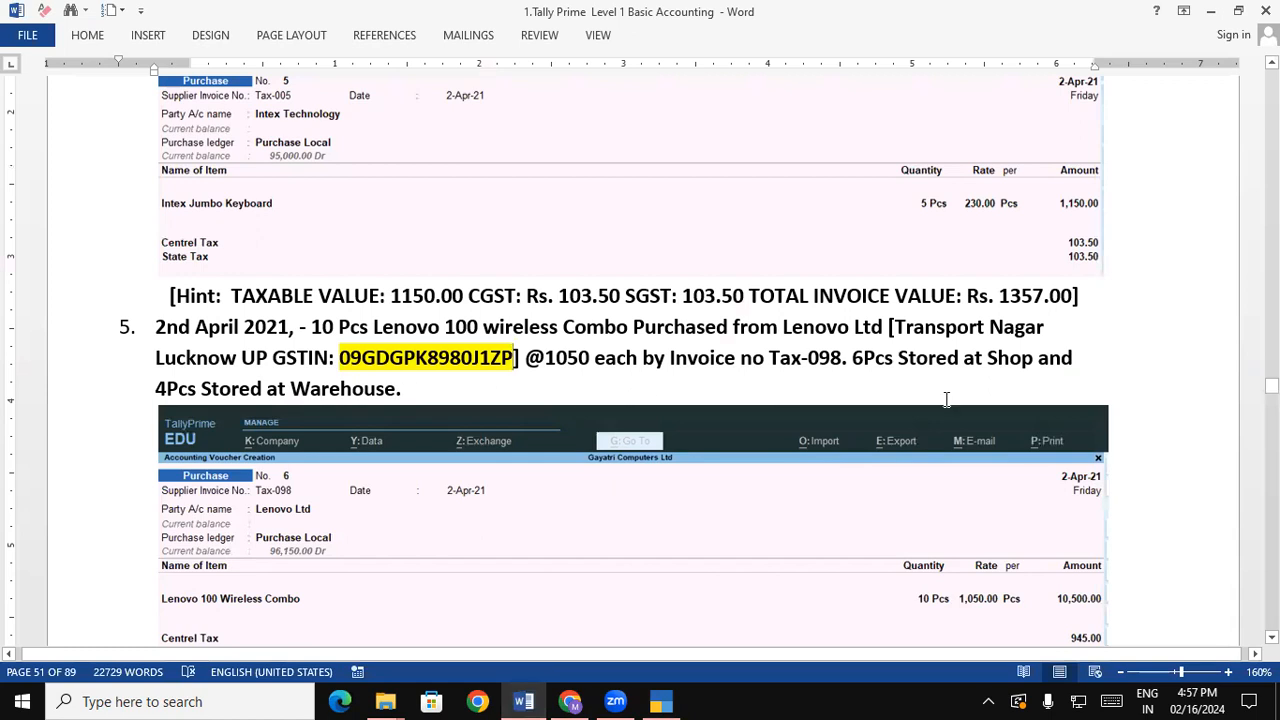
scroll(640, 360, "up", 2)
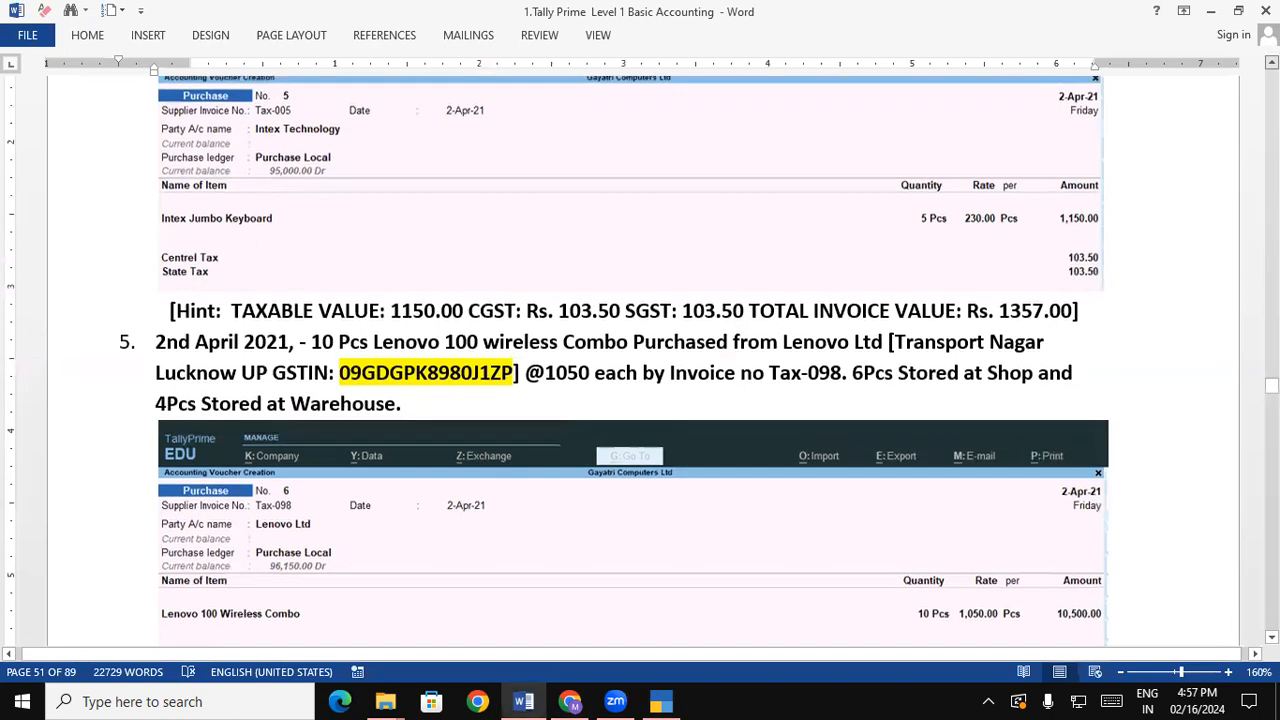
scroll(49, 430, "up", 4)
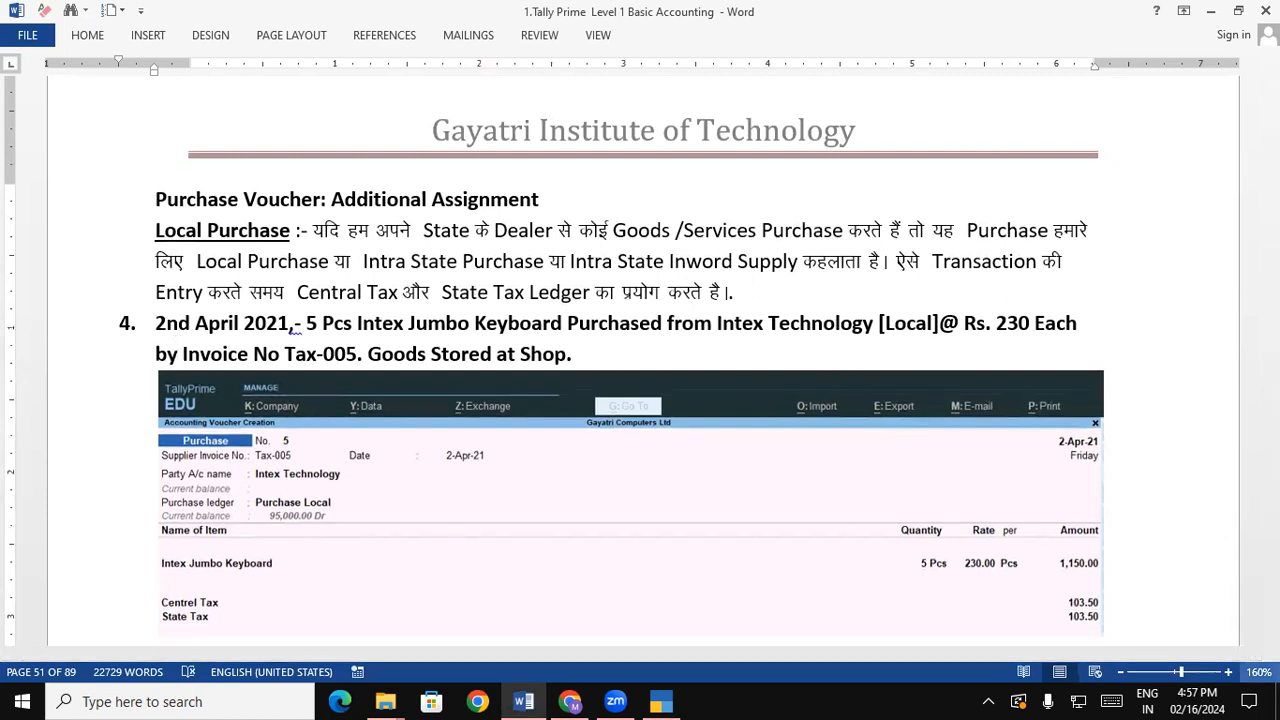
scroll(640, 377, "down", 5)
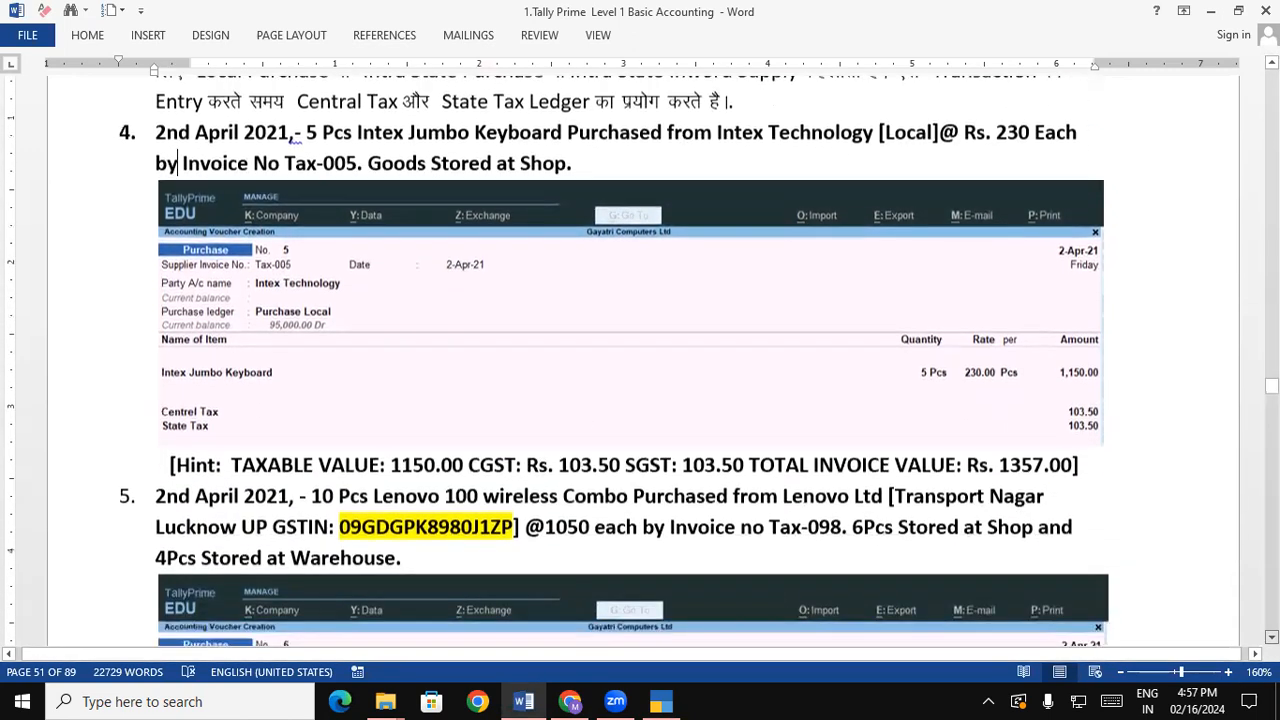
scroll(640, 377, "down", 6)
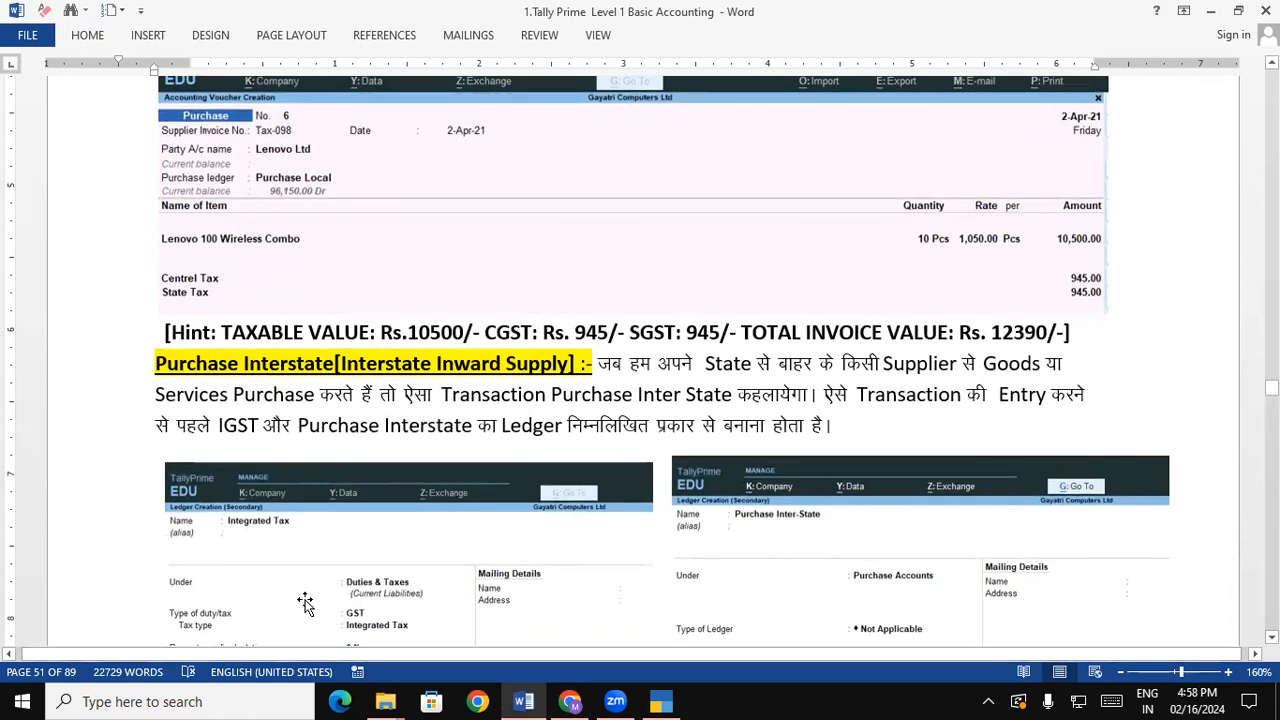
left_click_drag(156, 365, 333, 367)
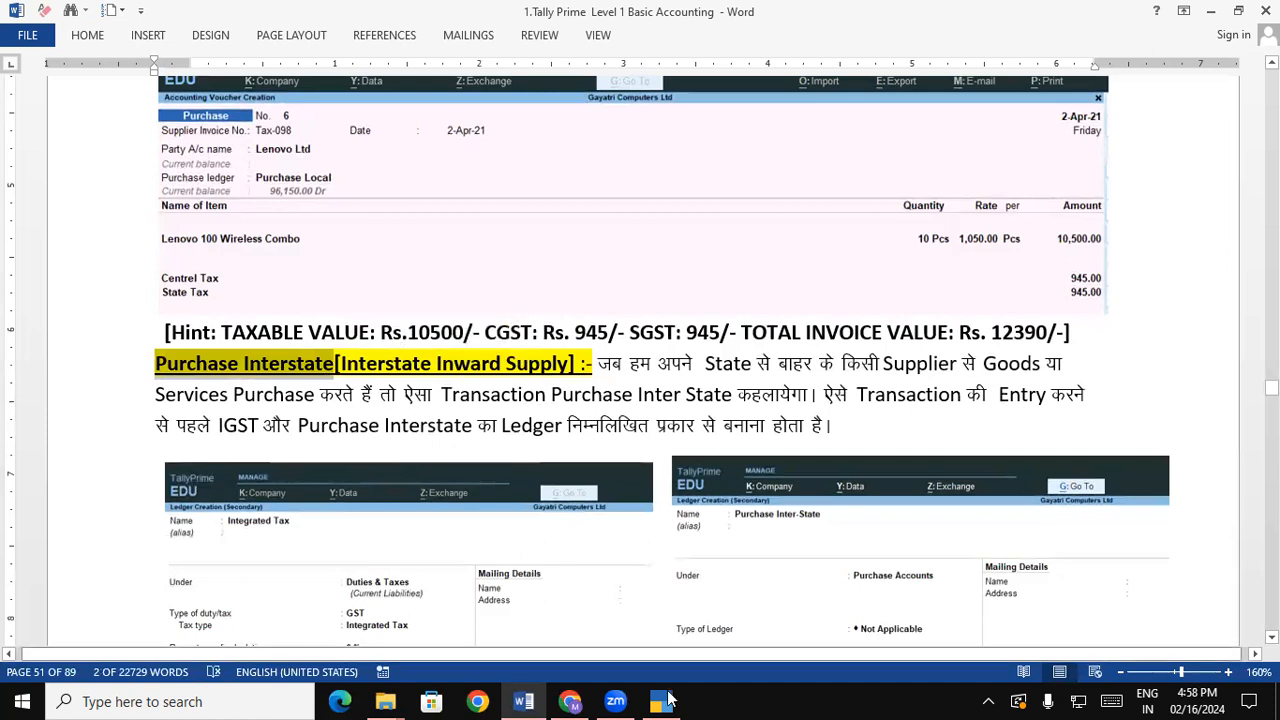
Switch back to TallyPrime, leave the blank purchase voucher, and reopen voucher entry from the Gateway of Tally
left_click(661, 701)
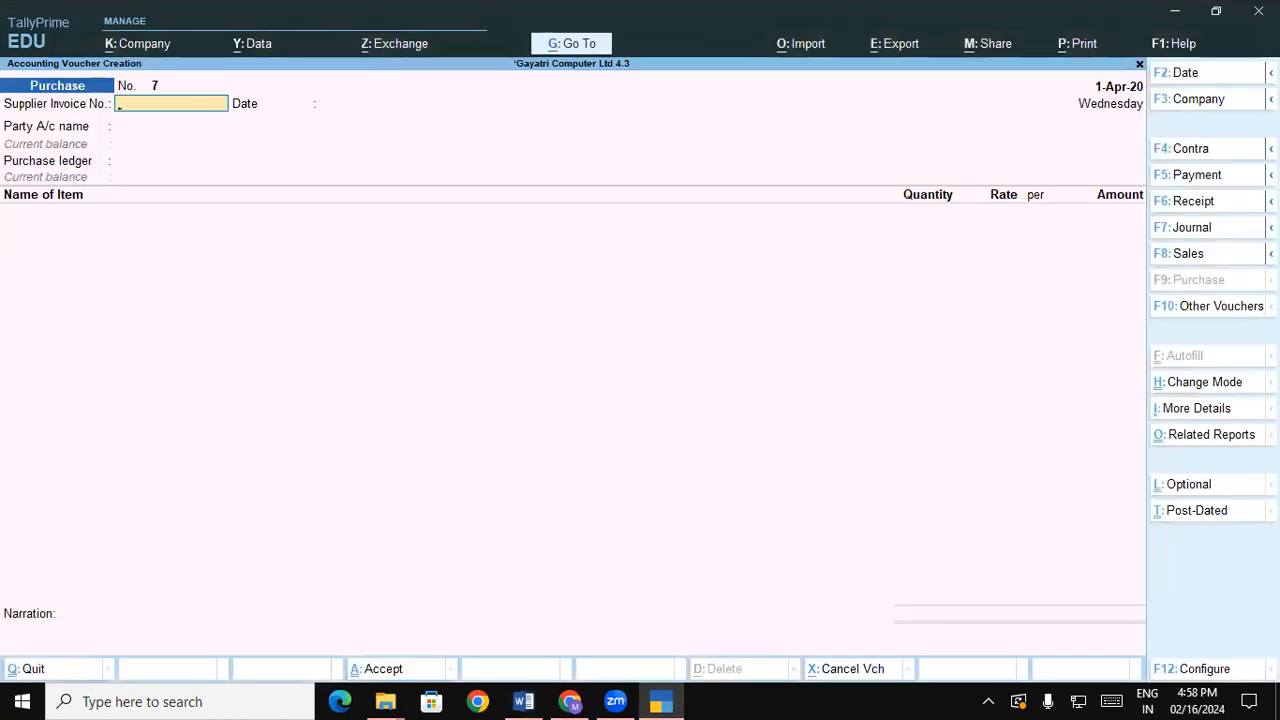
key("Escape")
key("y")
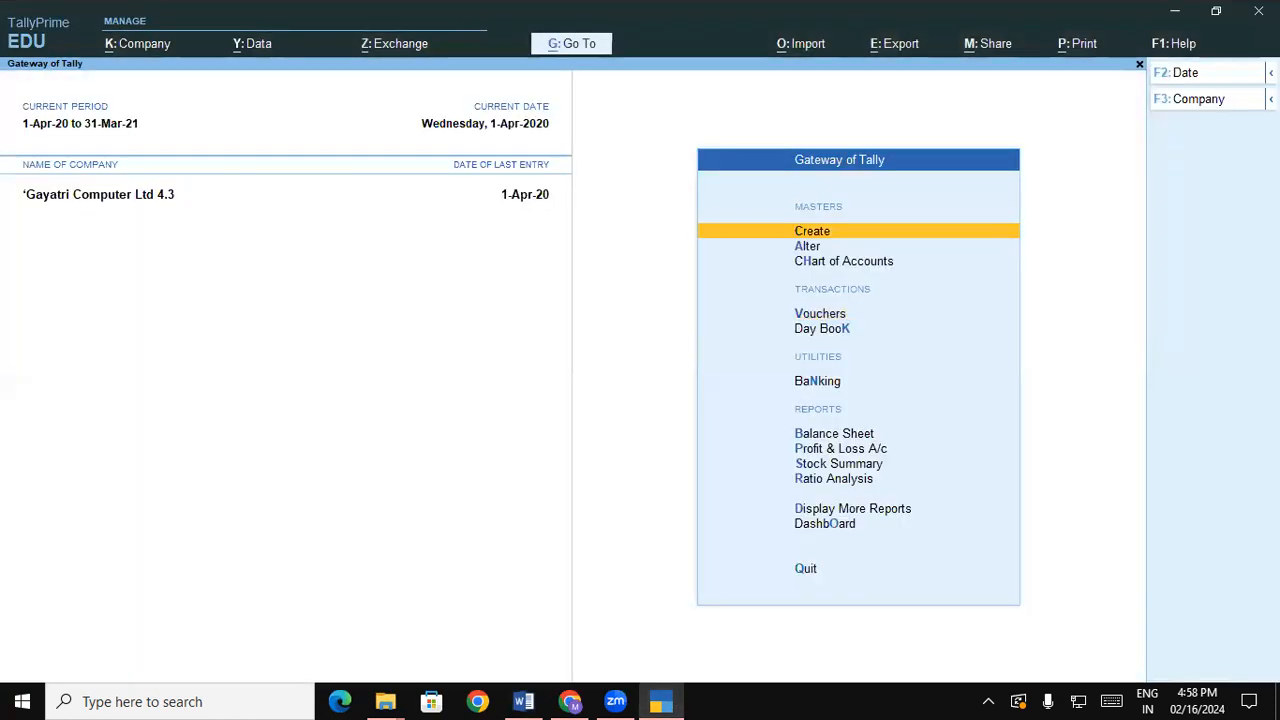
key("Down")
key("Down")
key("Down")
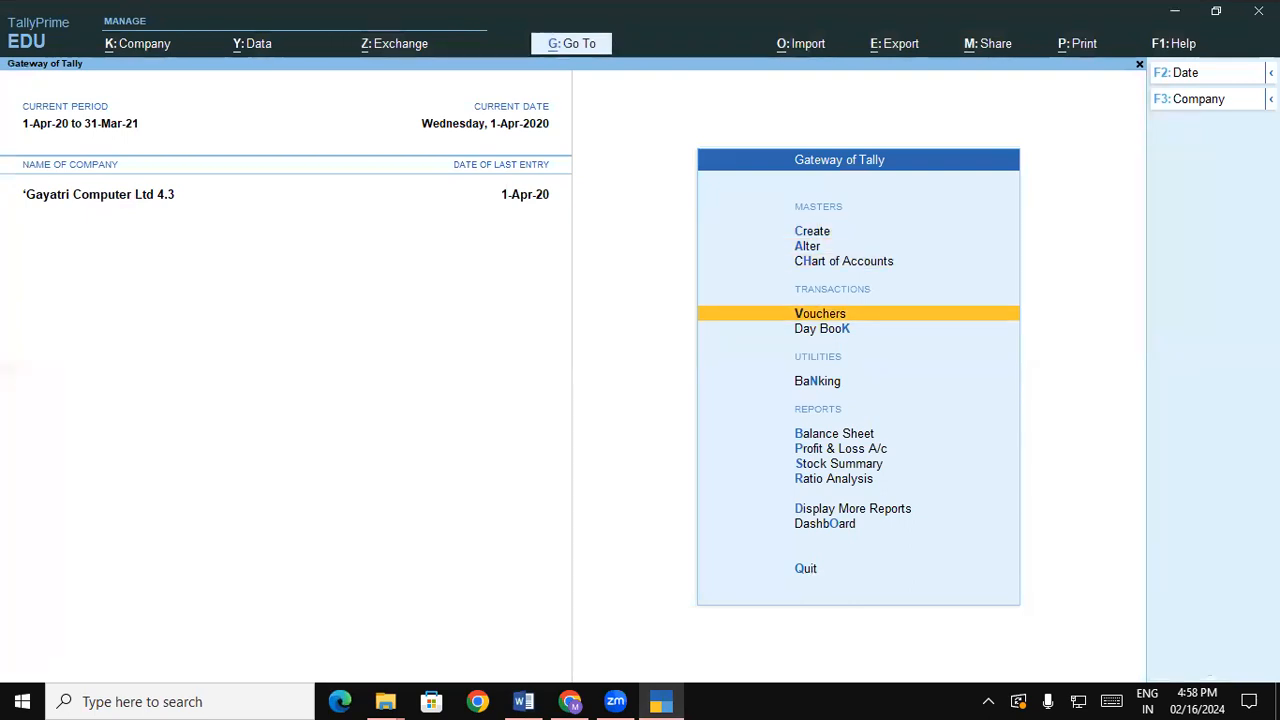
key("Return")
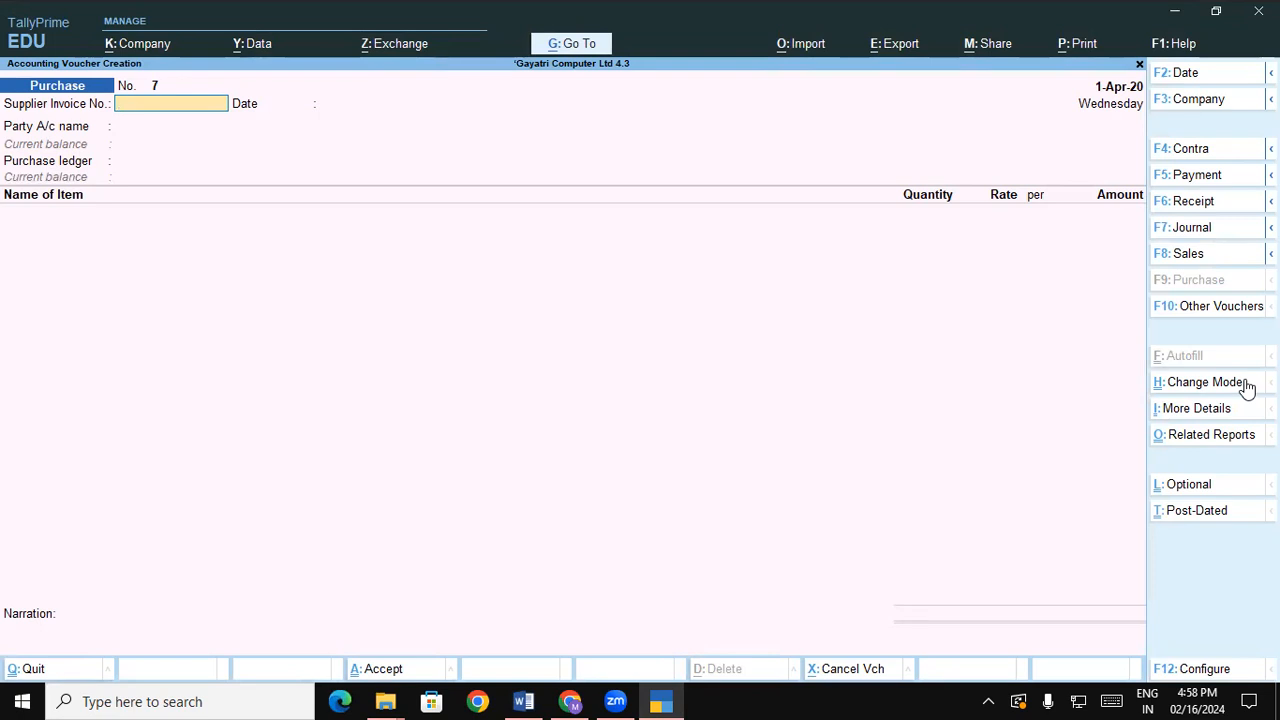
Check the invoice number in the Word document, enter taX-098 as the supplier invoice number, and accept the 1-Apr-20 date
key("alt+Tab")
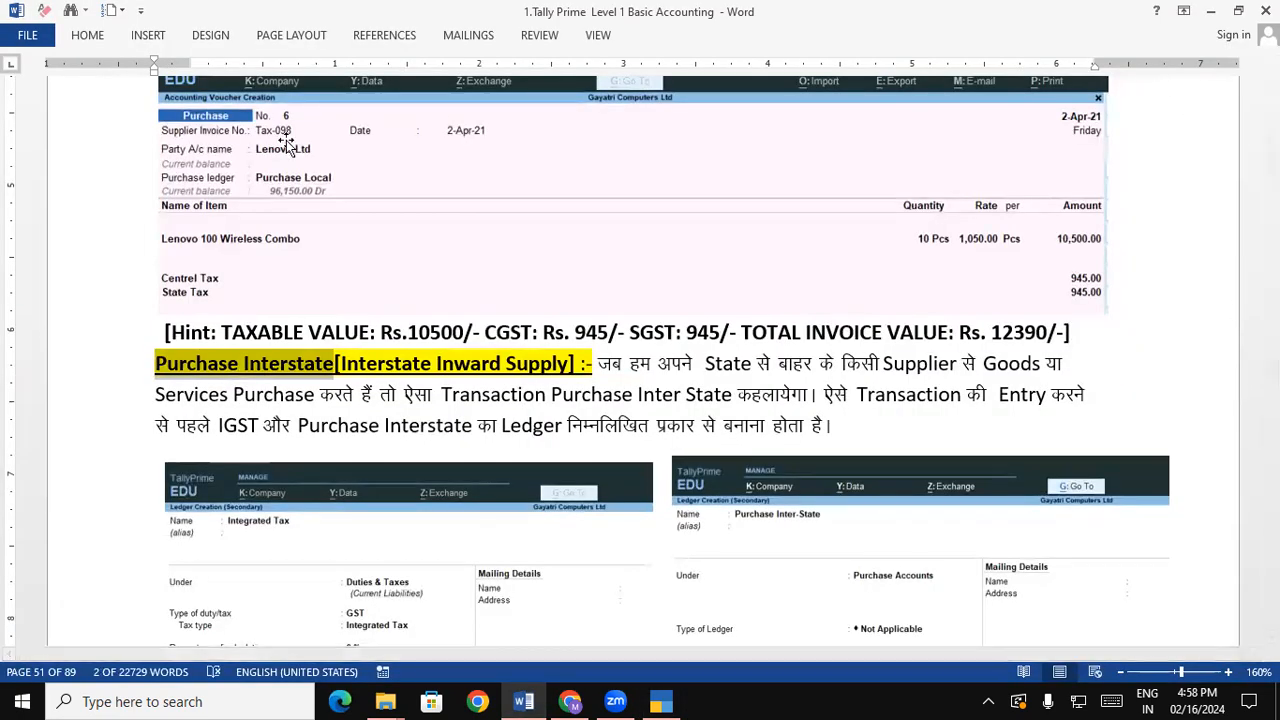
key("alt+Tab")
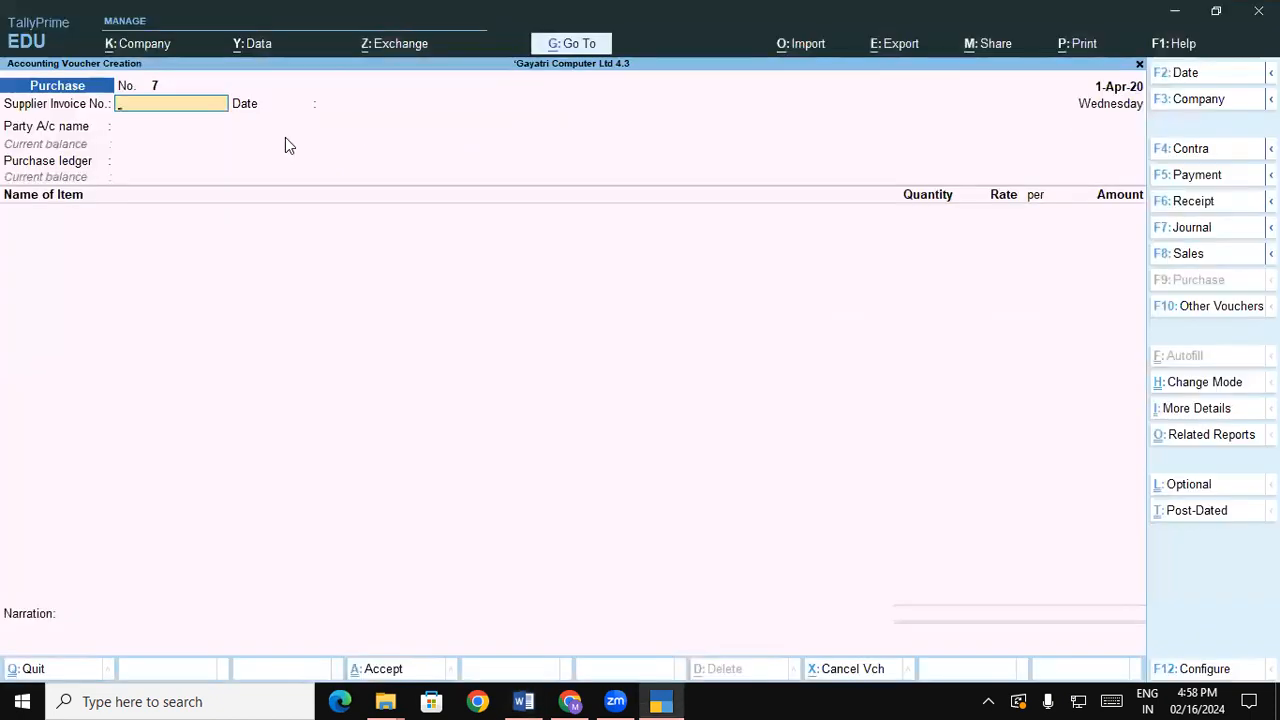
type("taX-098")
key("Return")
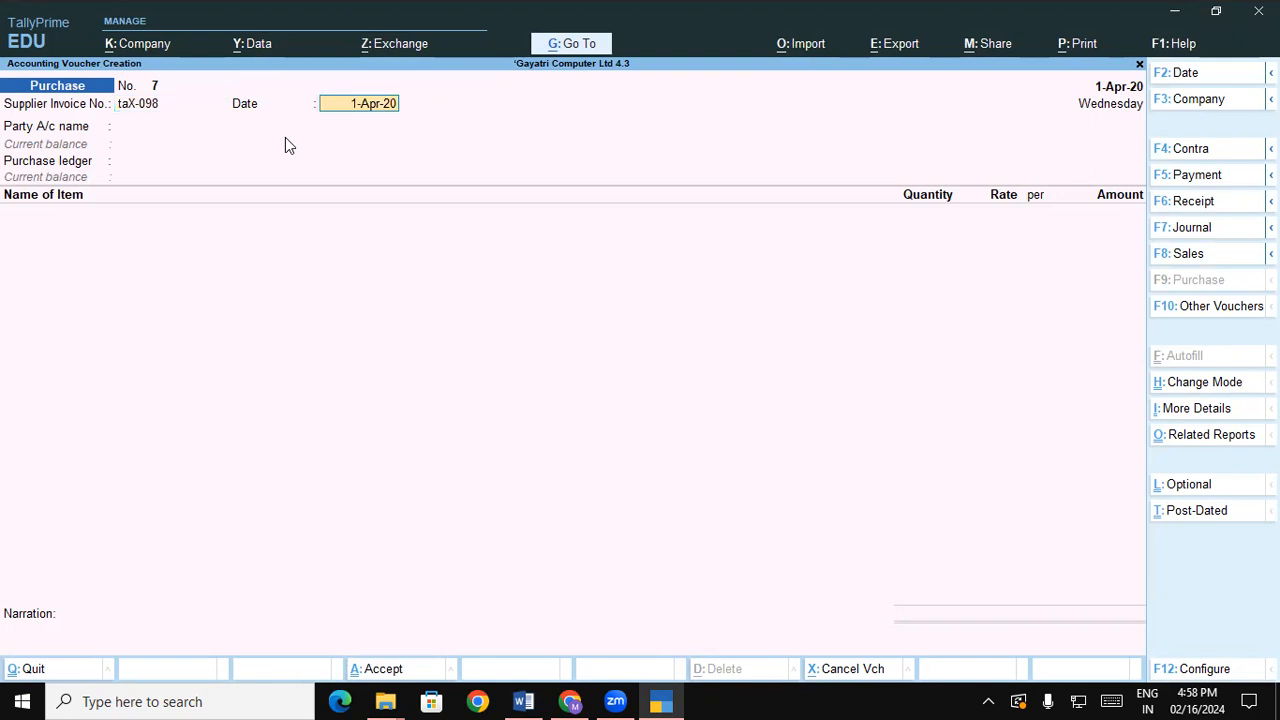
key("Return")
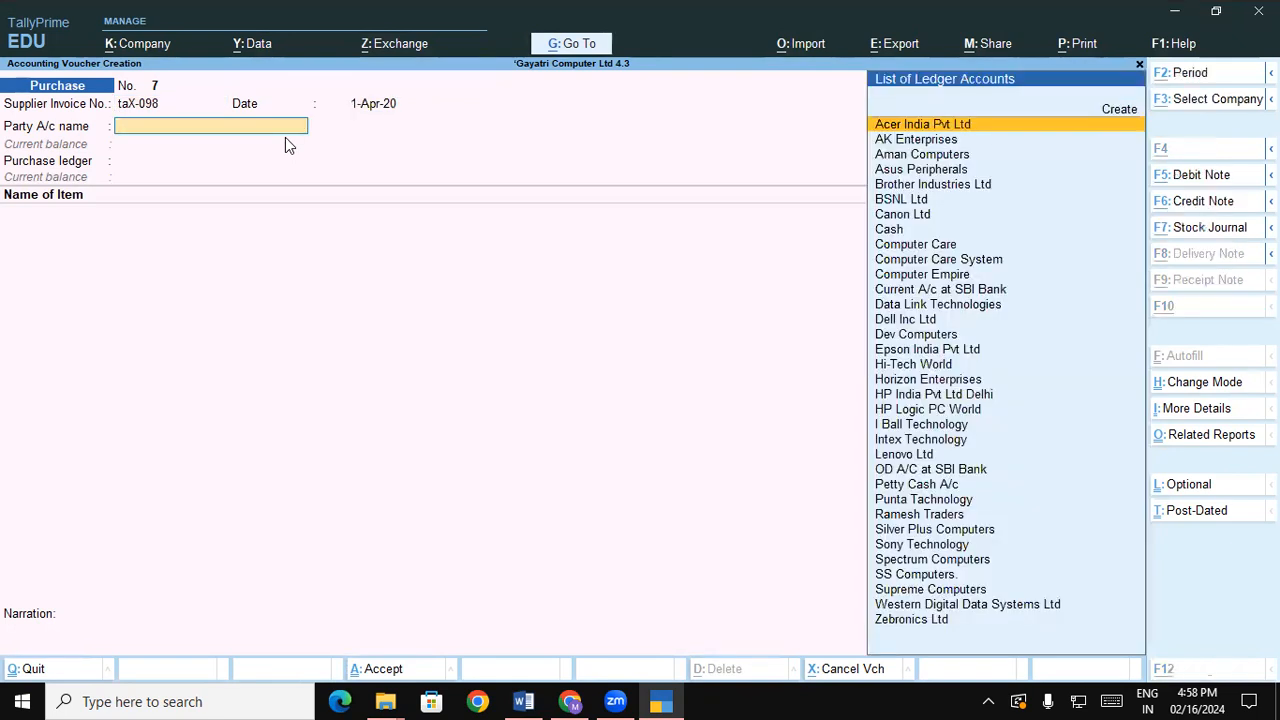
Check the supplier in the Word document and set the voucher's party account to Lenovo Ltd
key("alt+Tab")
key("alt+Tab")
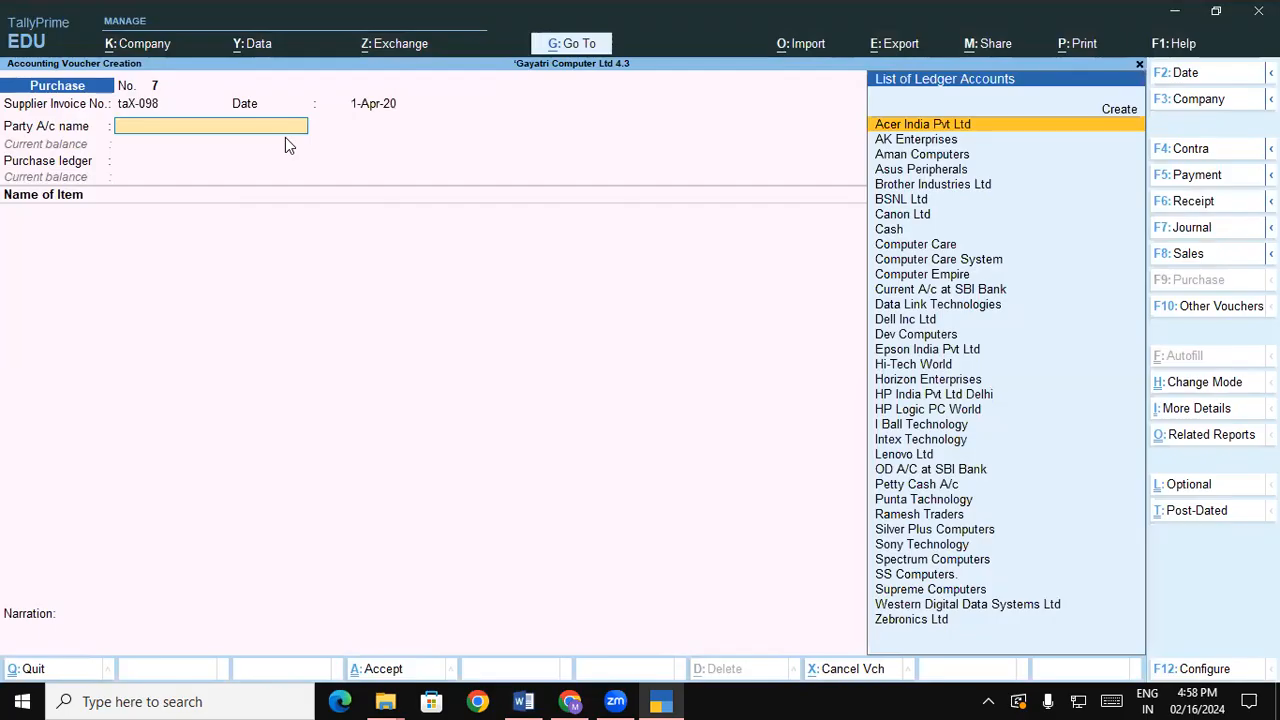
type("LE")
key("Return")
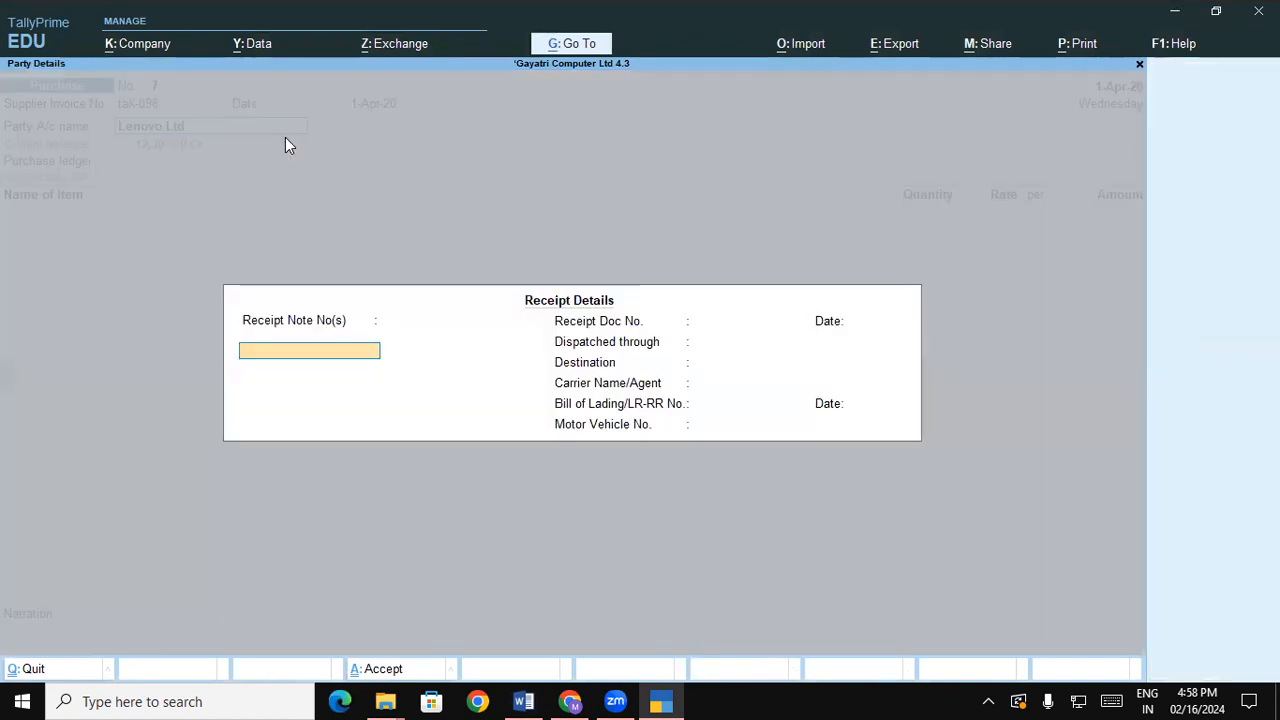
Accept the blank receipt and party details for Lenovo Ltd and set the purchase ledger to Purchase Local
key("Return")
key("ctrl+a")
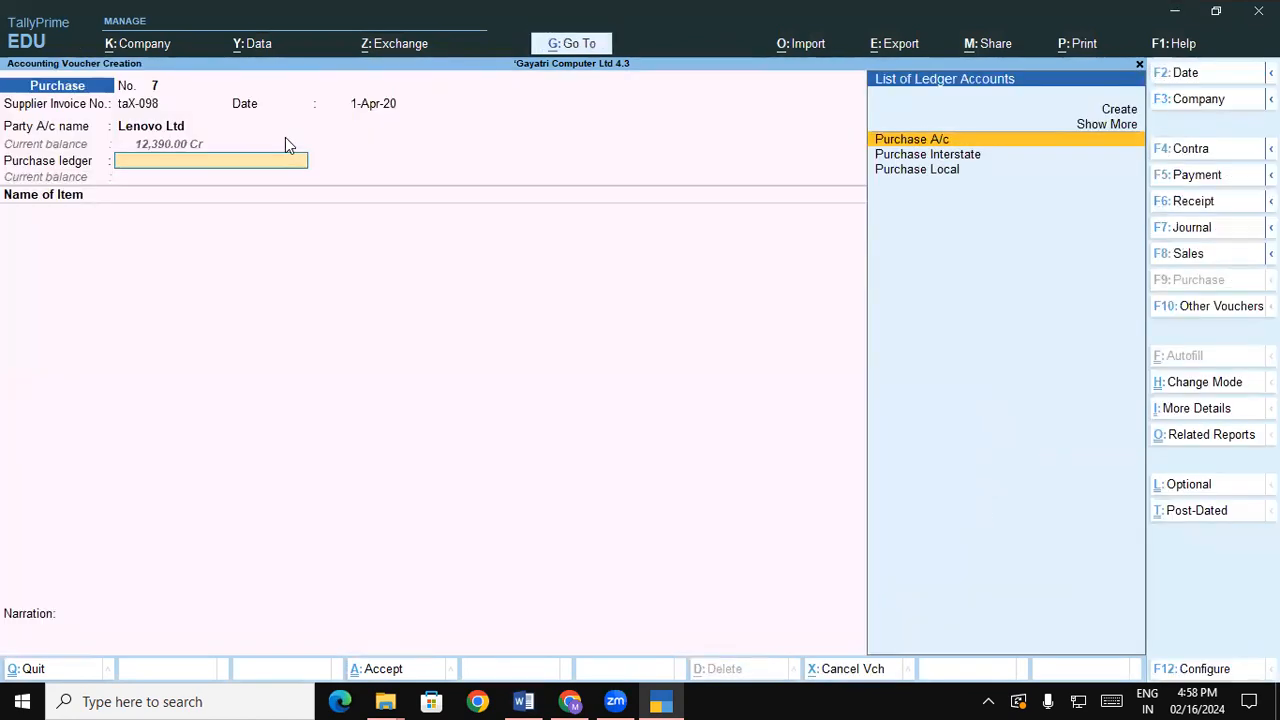
key("Down")
key("Down")
key("Return")
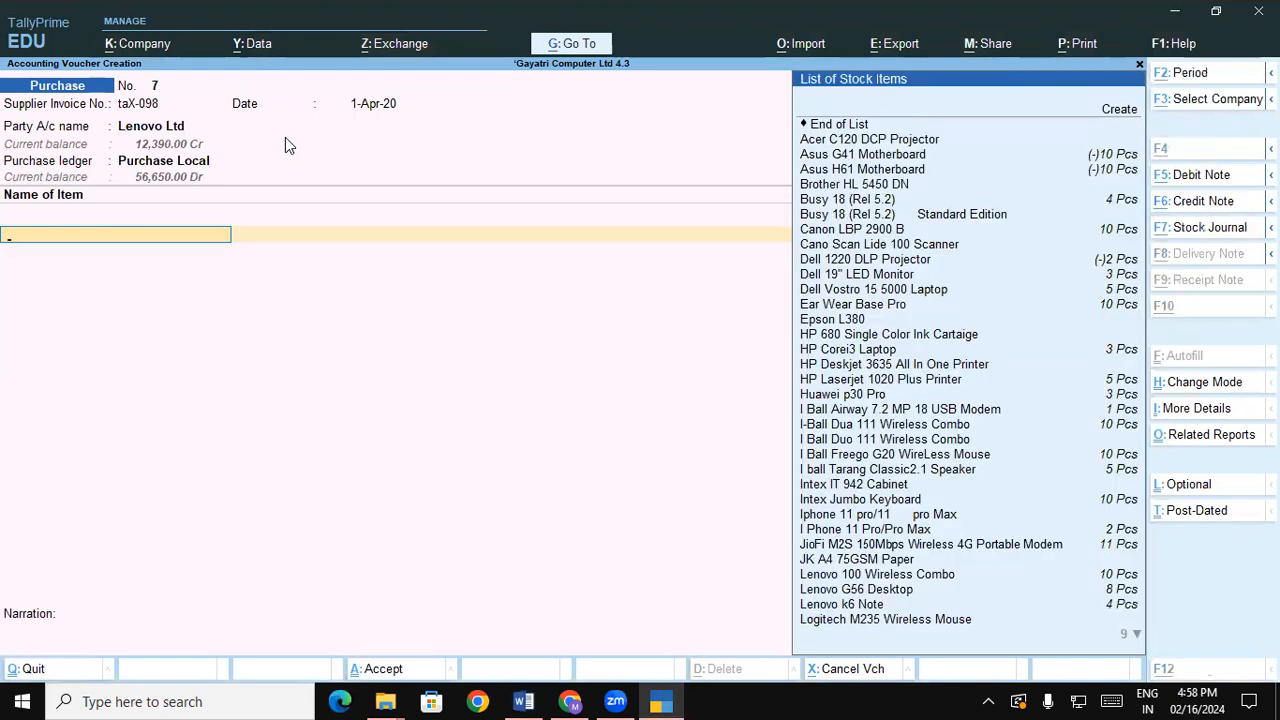
Check the item in the Word document and add Lenovo 100 Wireless Combo to the TallyPrime purchase voucher
key("alt+Tab")
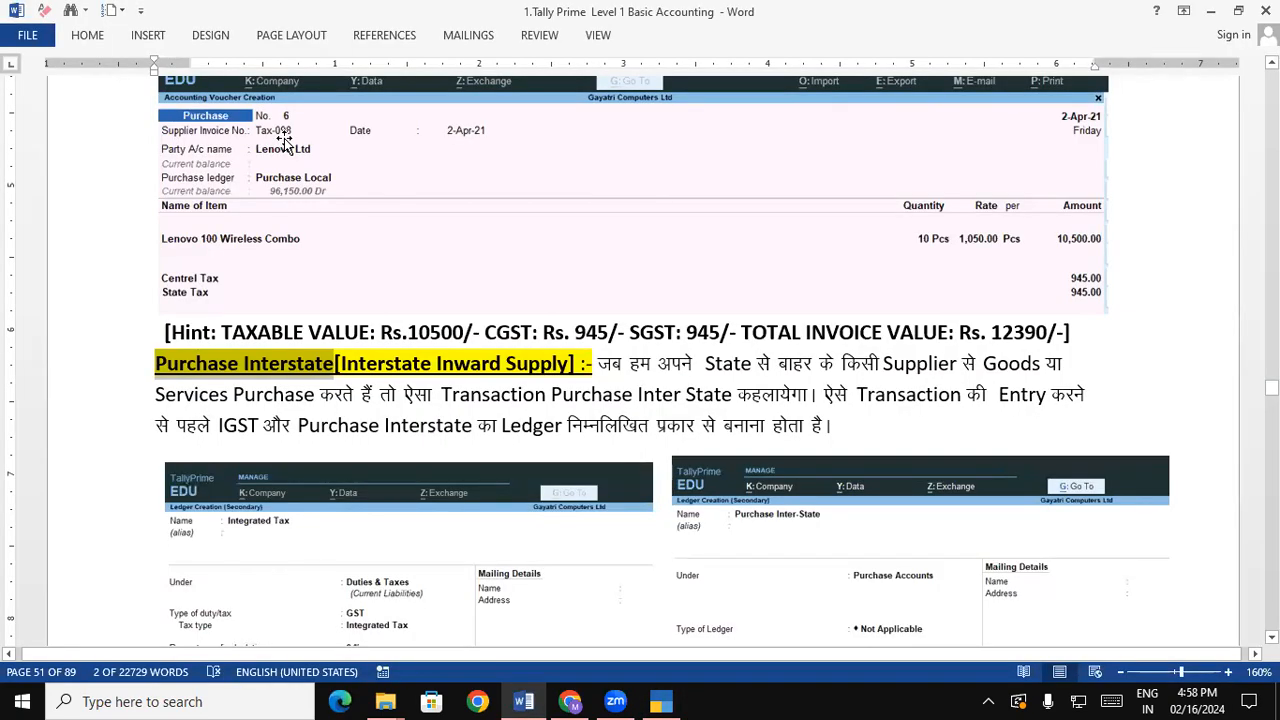
key("alt+Tab")
type("LE")
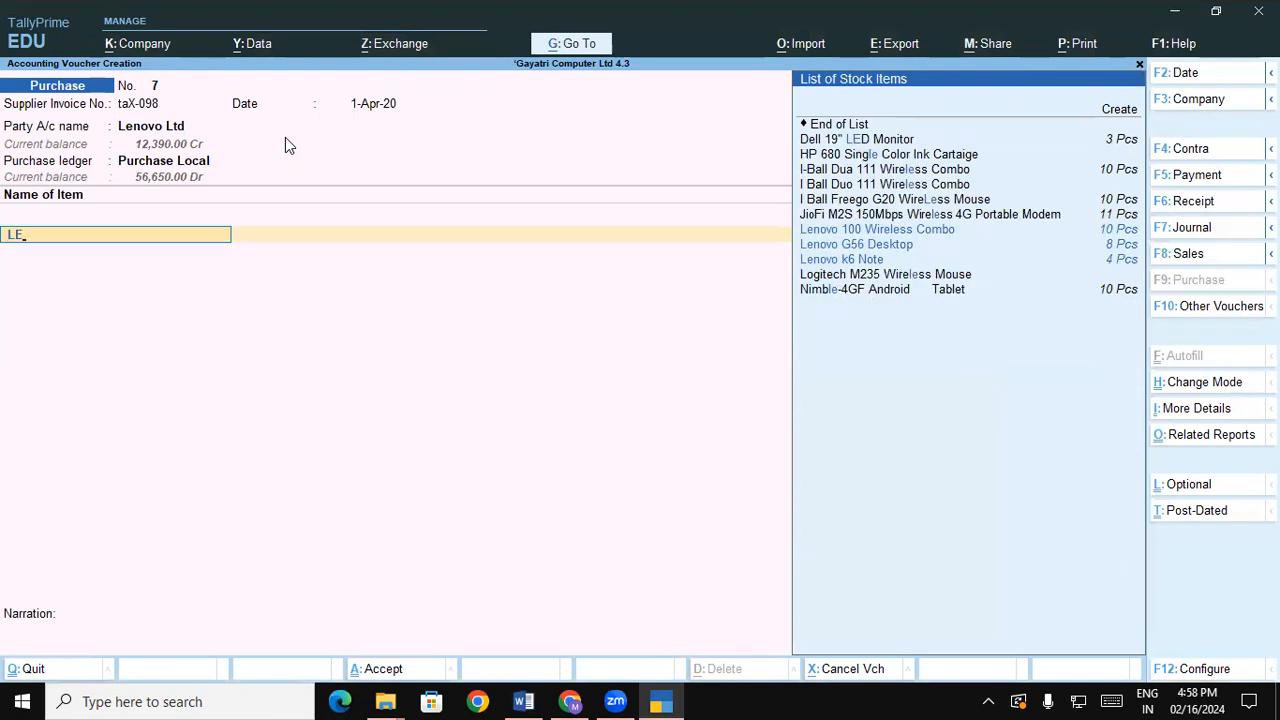
key("Return")
key("Return")
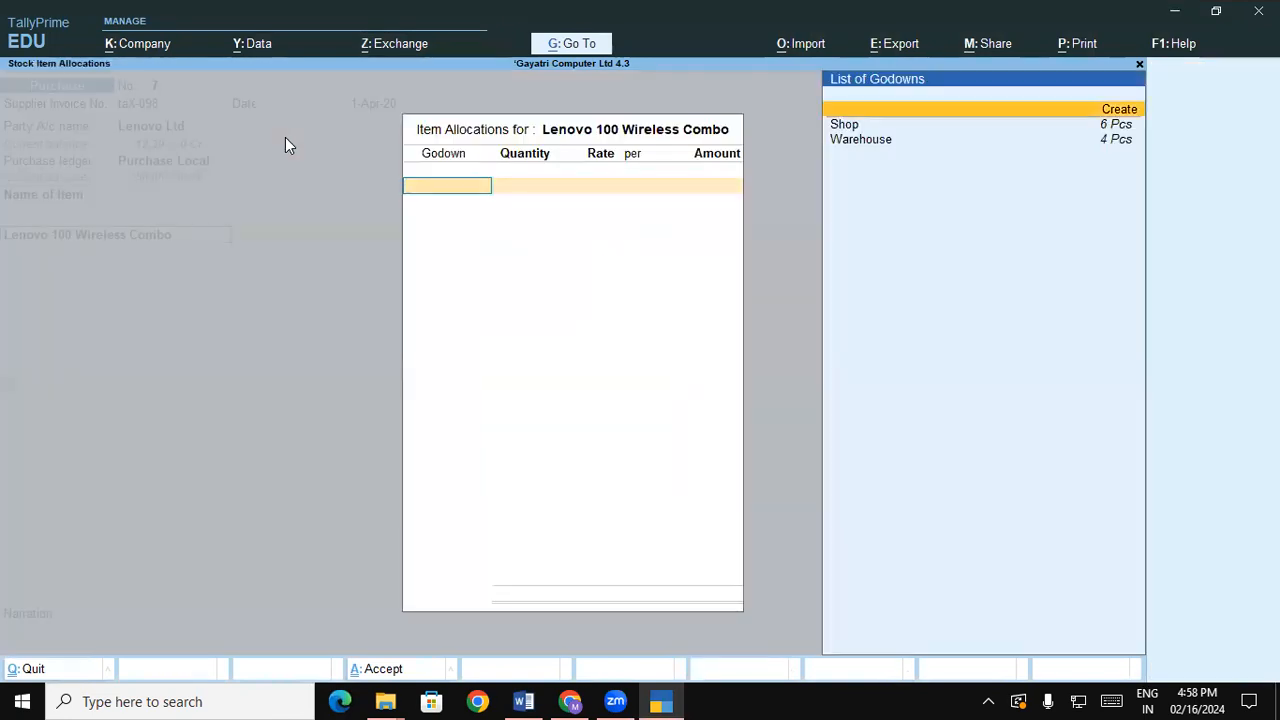
Allocate 6 Pcs of the Lenovo 100 Wireless Combo to the Shop godown at a rate of 1,050
key("Down")
key("Return")
type("6")
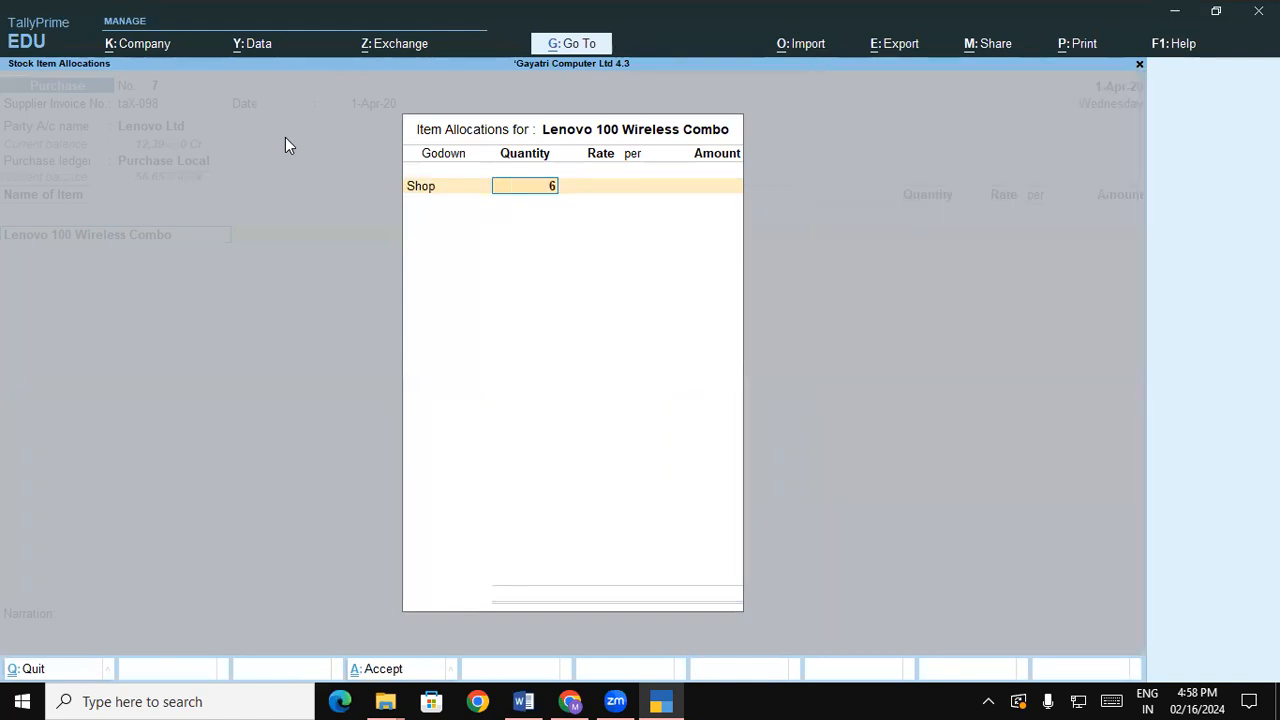
key("Return")
type("1,050")
key("Return")
key("Return")
key("Return")
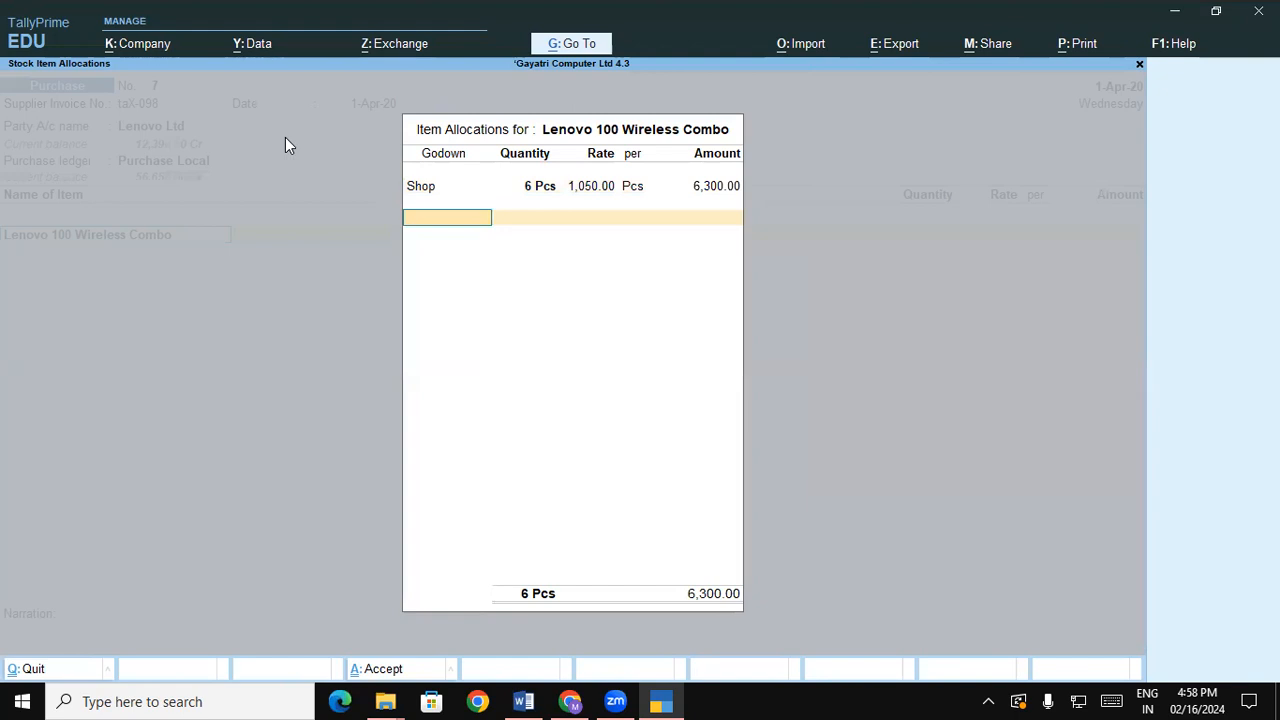
Allocate 4 Pcs to the Warehouse godown at a rate of 1,050 and finish the item allocations
key("Down")
key("Down")
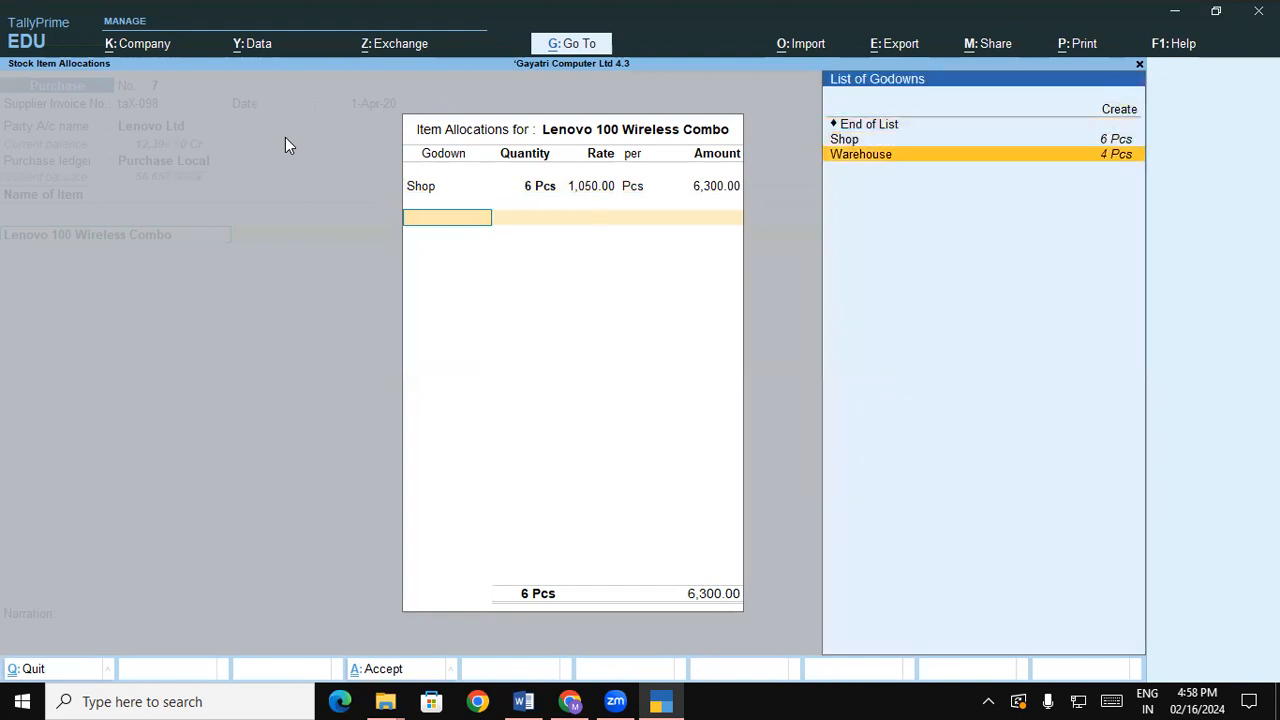
key("Return")
type("4")
key("Return")
key("Return")
key("Return")
type("10")
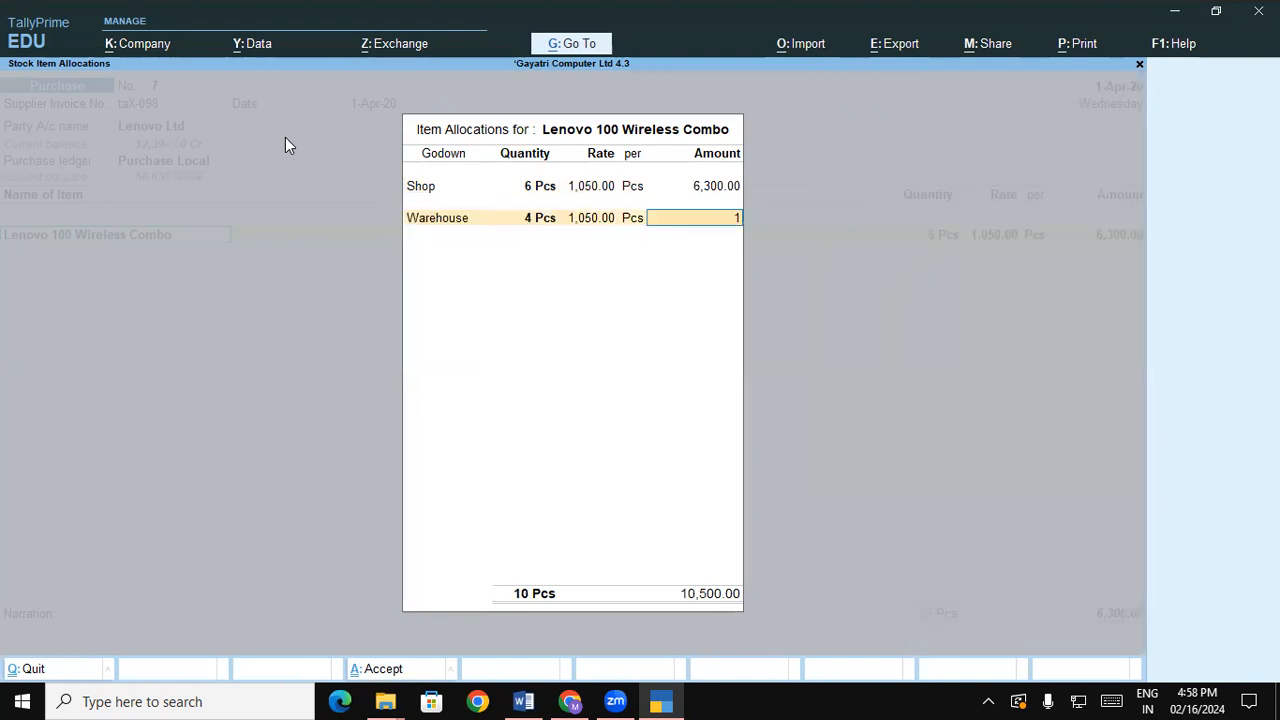
key("BackSpace")
key("BackSpace")
key("BackSpace")
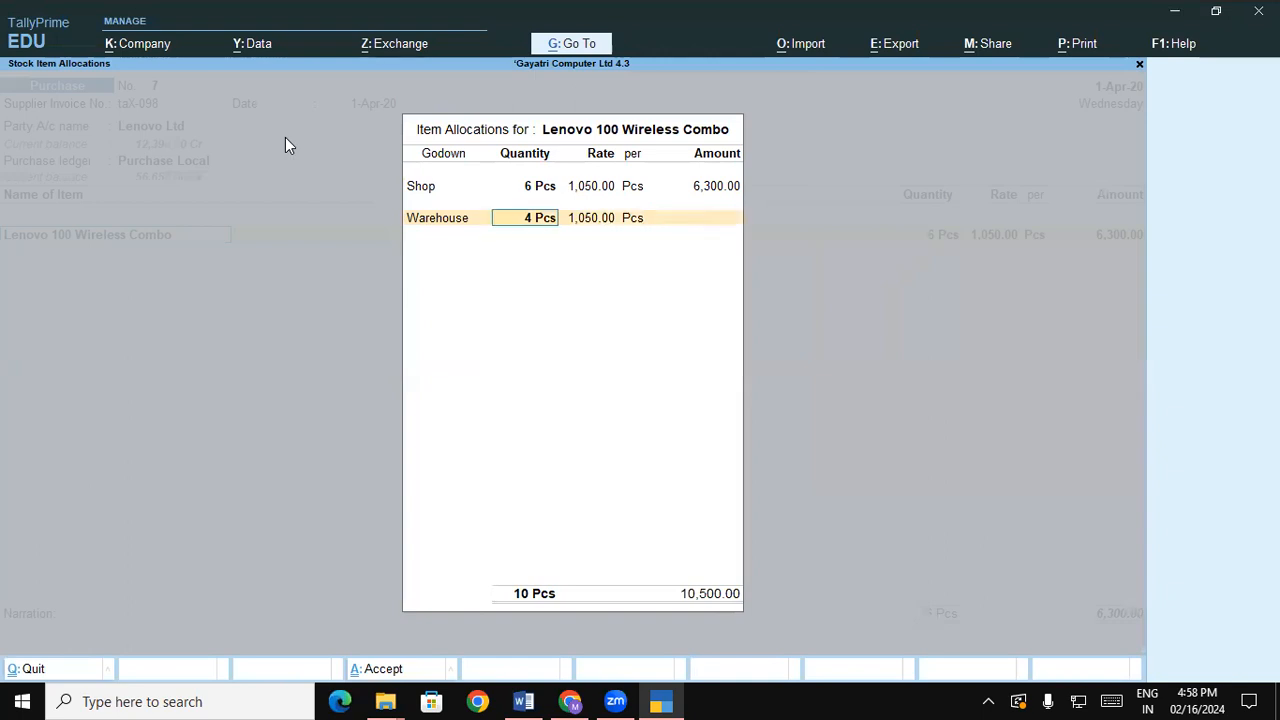
key("Return")
key("Return")
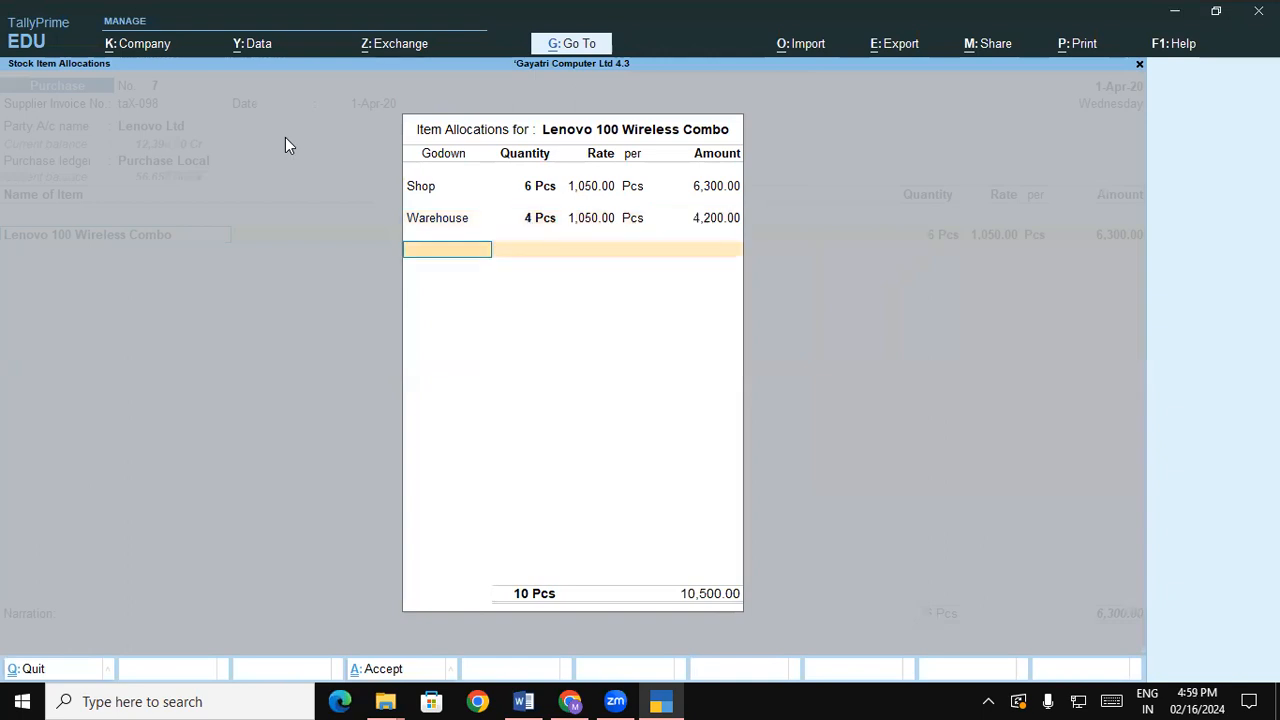
key("Return")
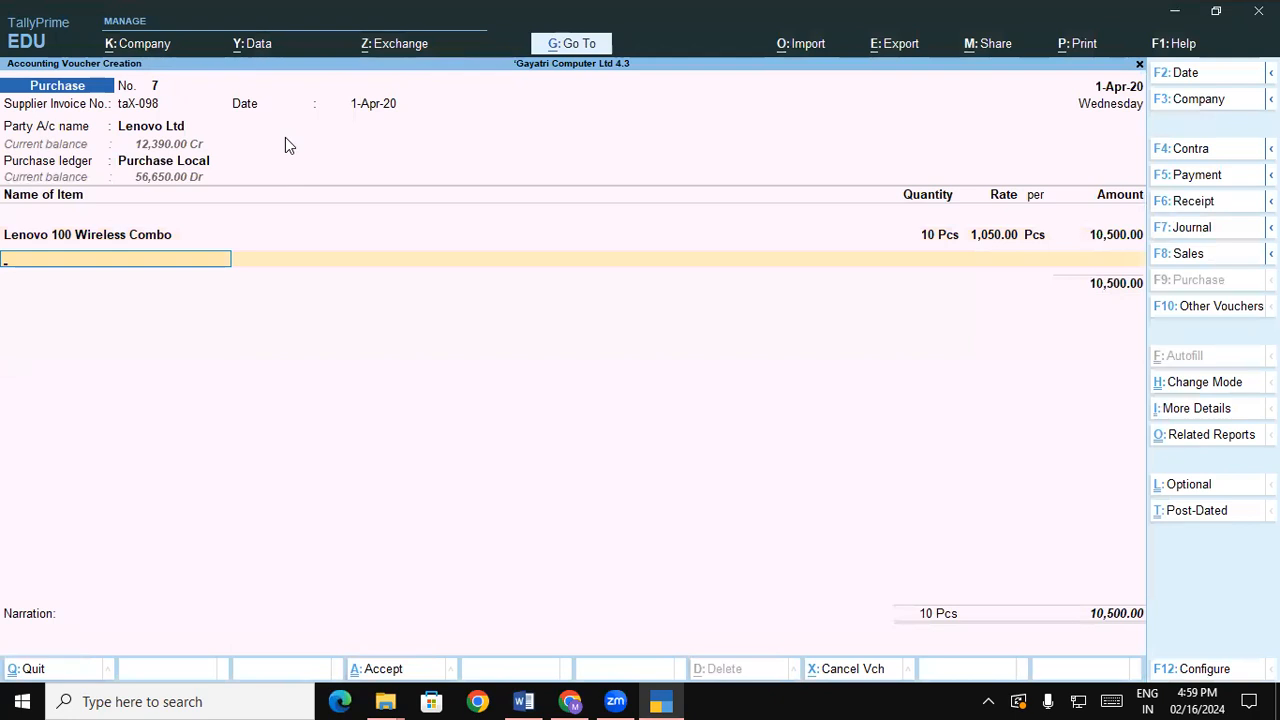
Add the Central Tax and State Tax ledgers below the item, accepting the calculated tax amounts
key("Return")
type("ce")
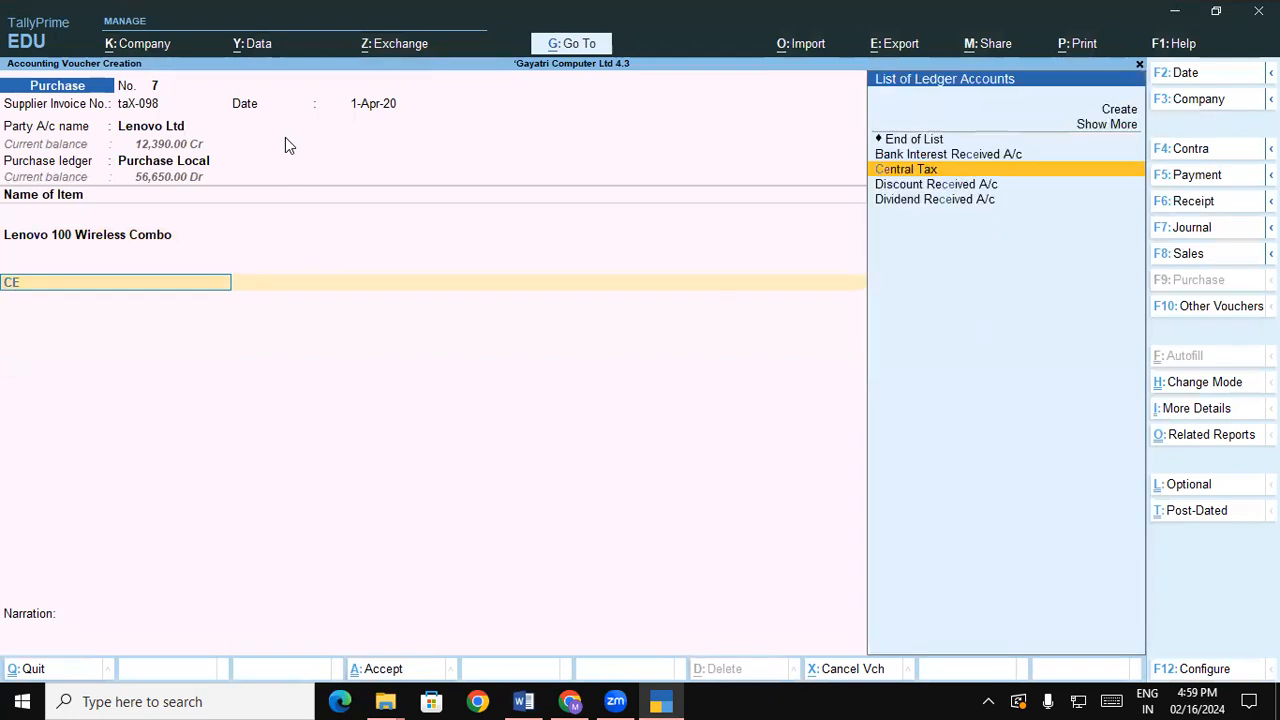
key("Return")
key("Return")
type("ST")
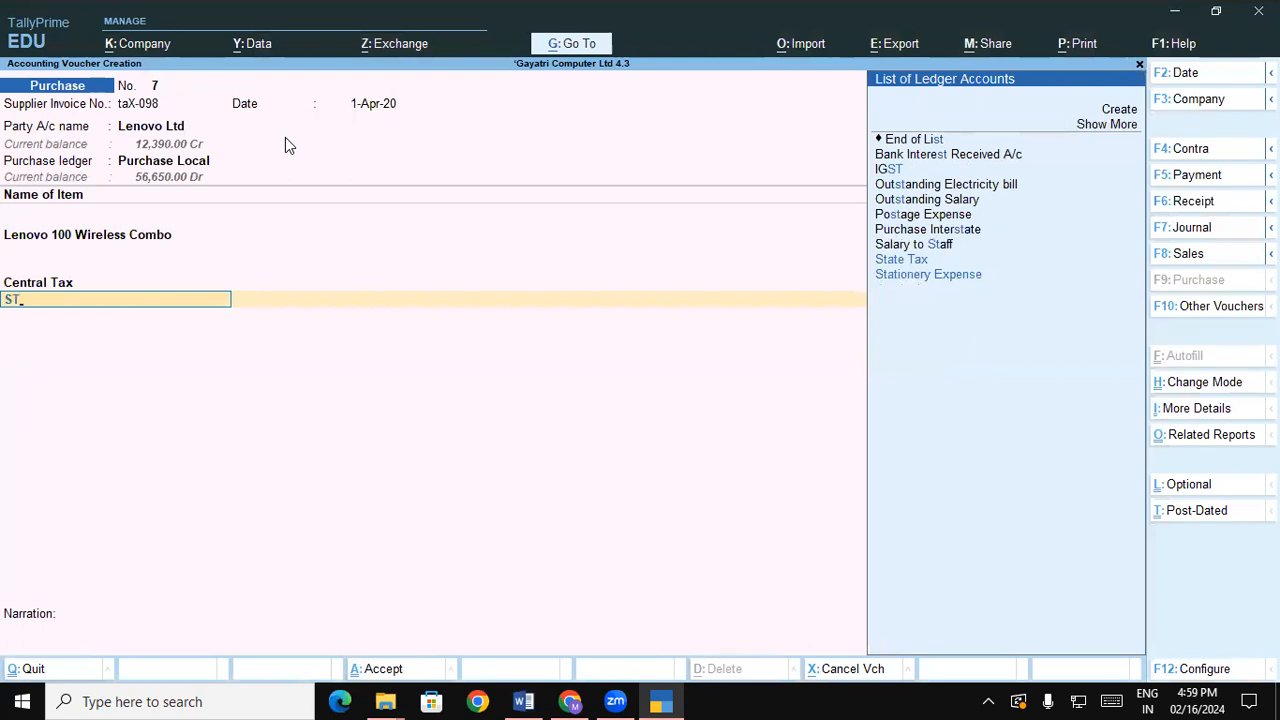
left_click(229, 686)
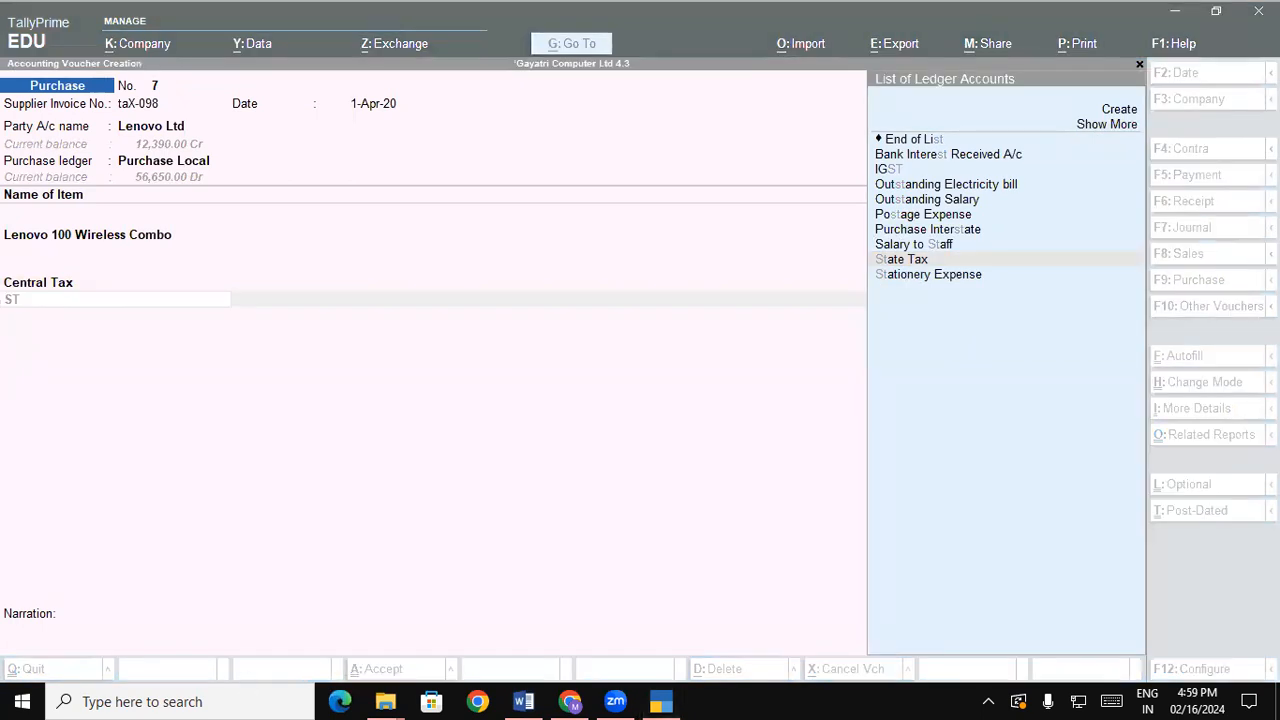
left_click(930, 262)
key("Return")
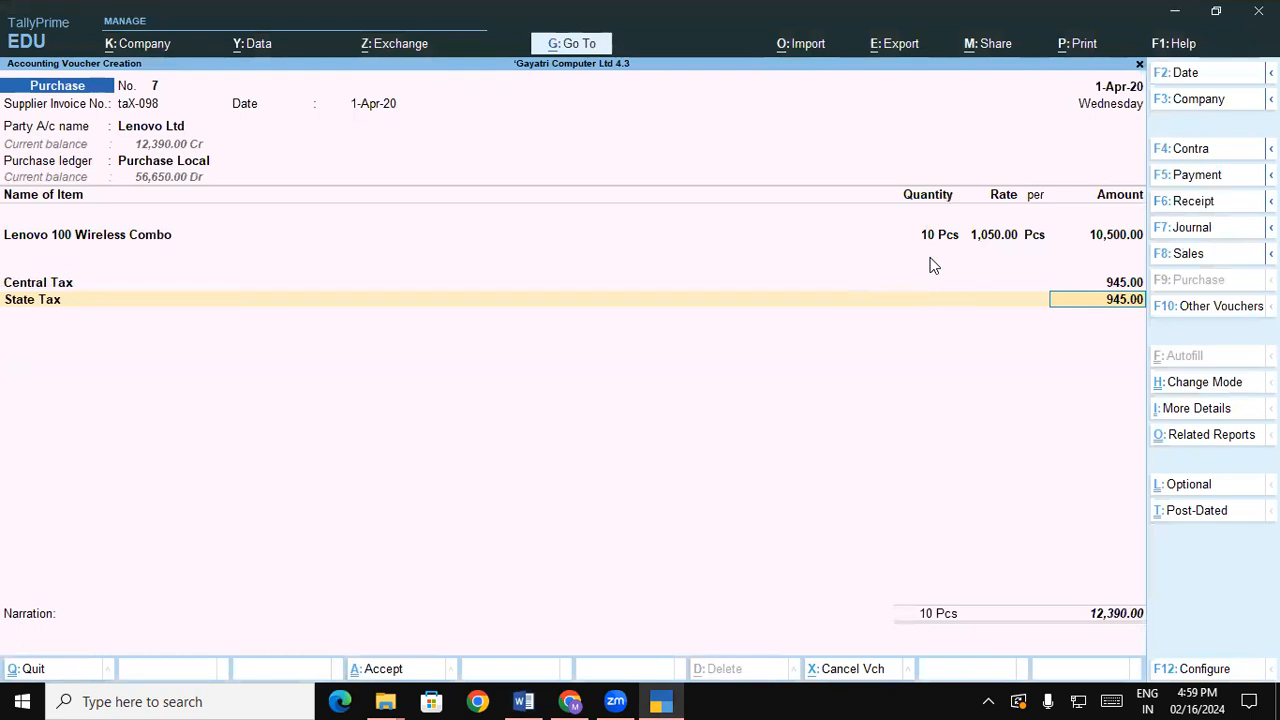
key("Return")
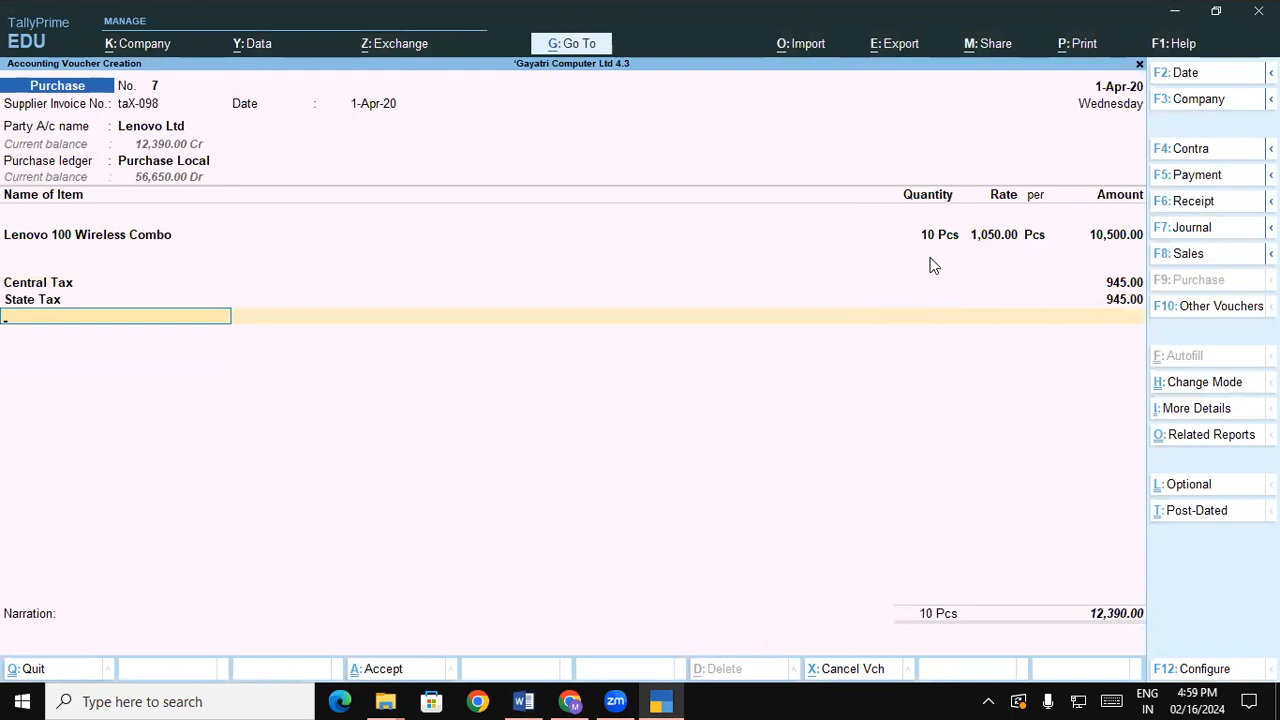
left_click(1030, 46)
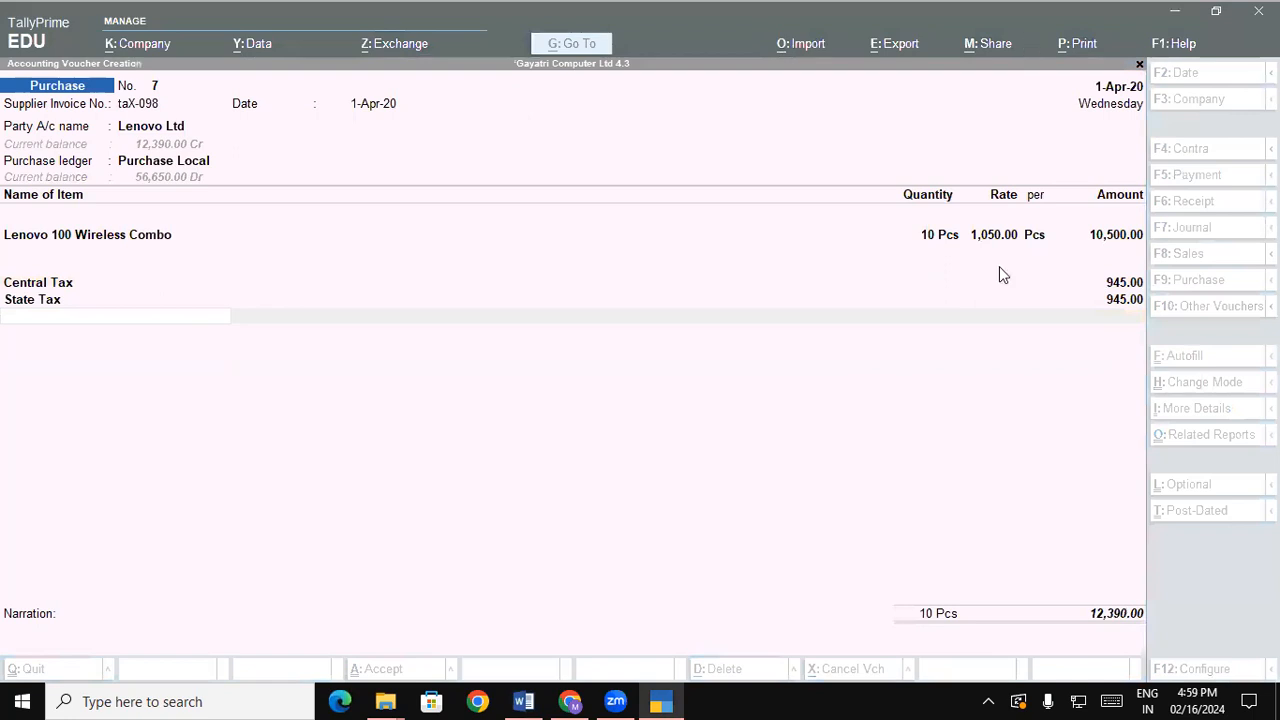